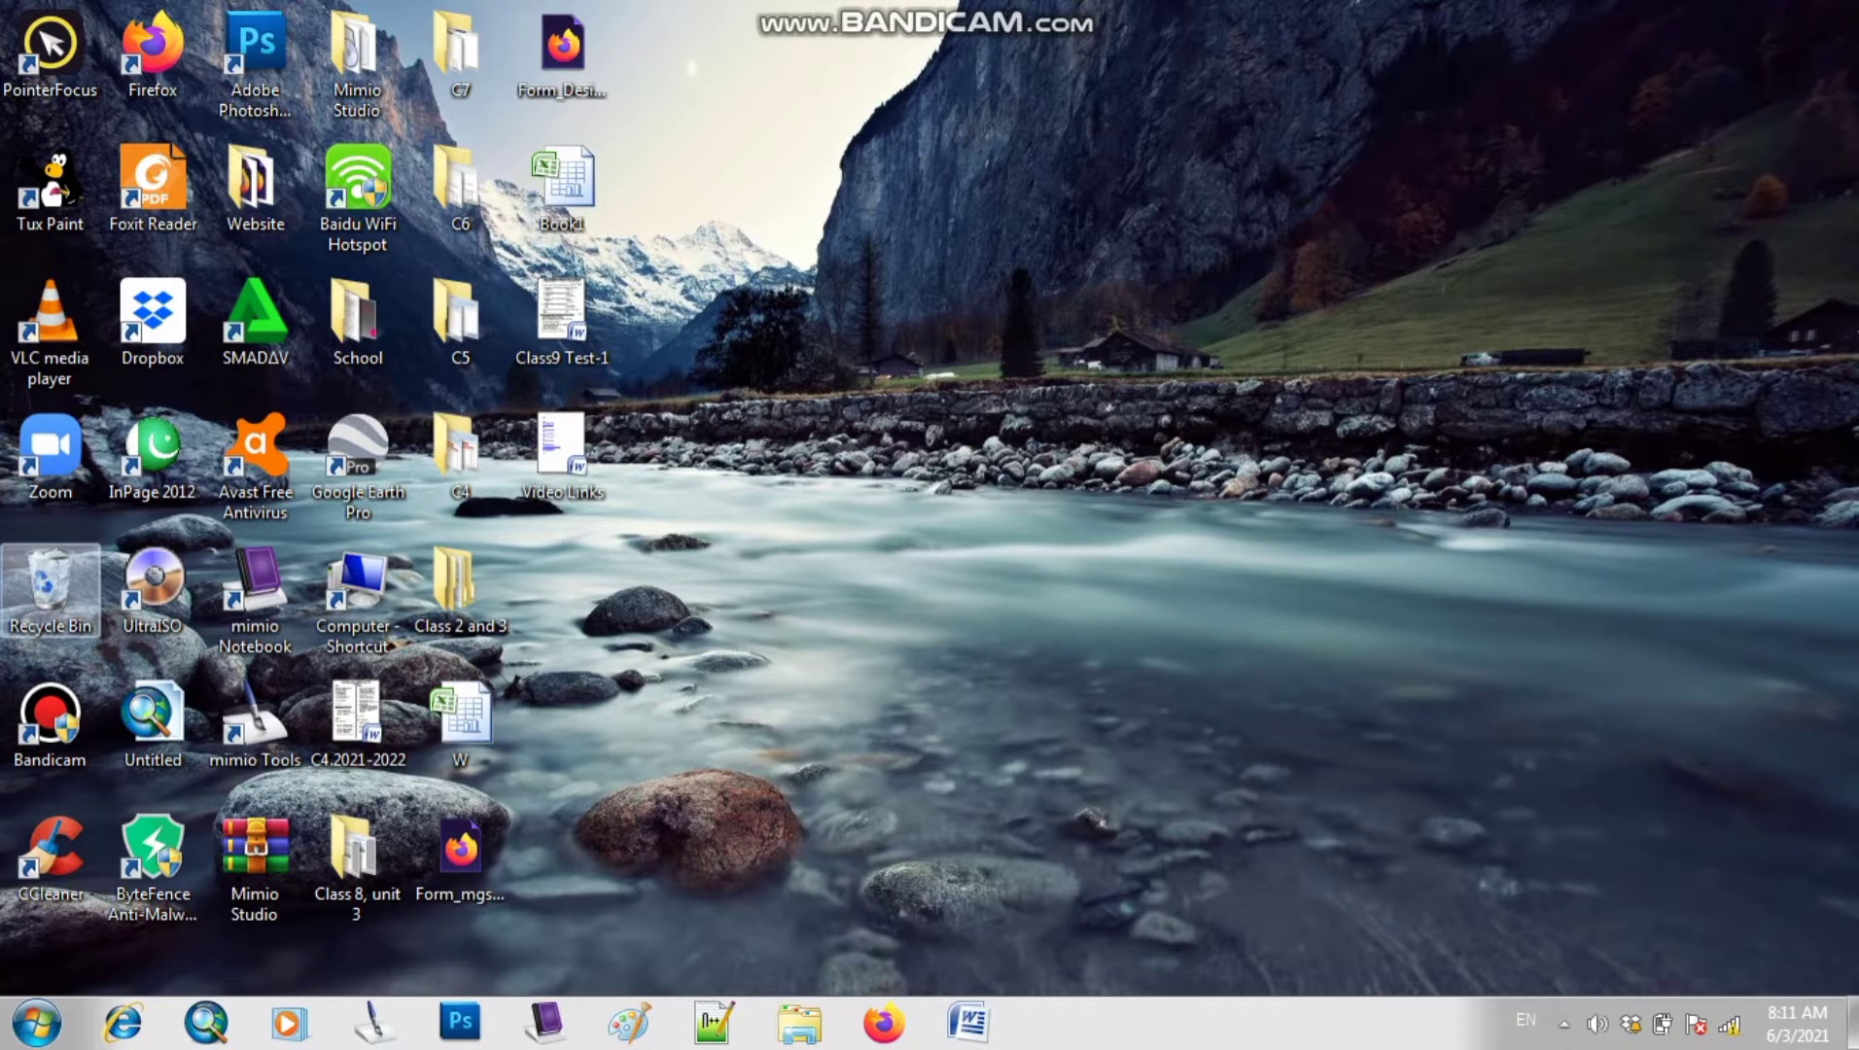
# - Open the Class 8 Computer Book PDF from Dropbox's Maktab School folder and maximise its window
pyautogui.doubleClick(50, 588)
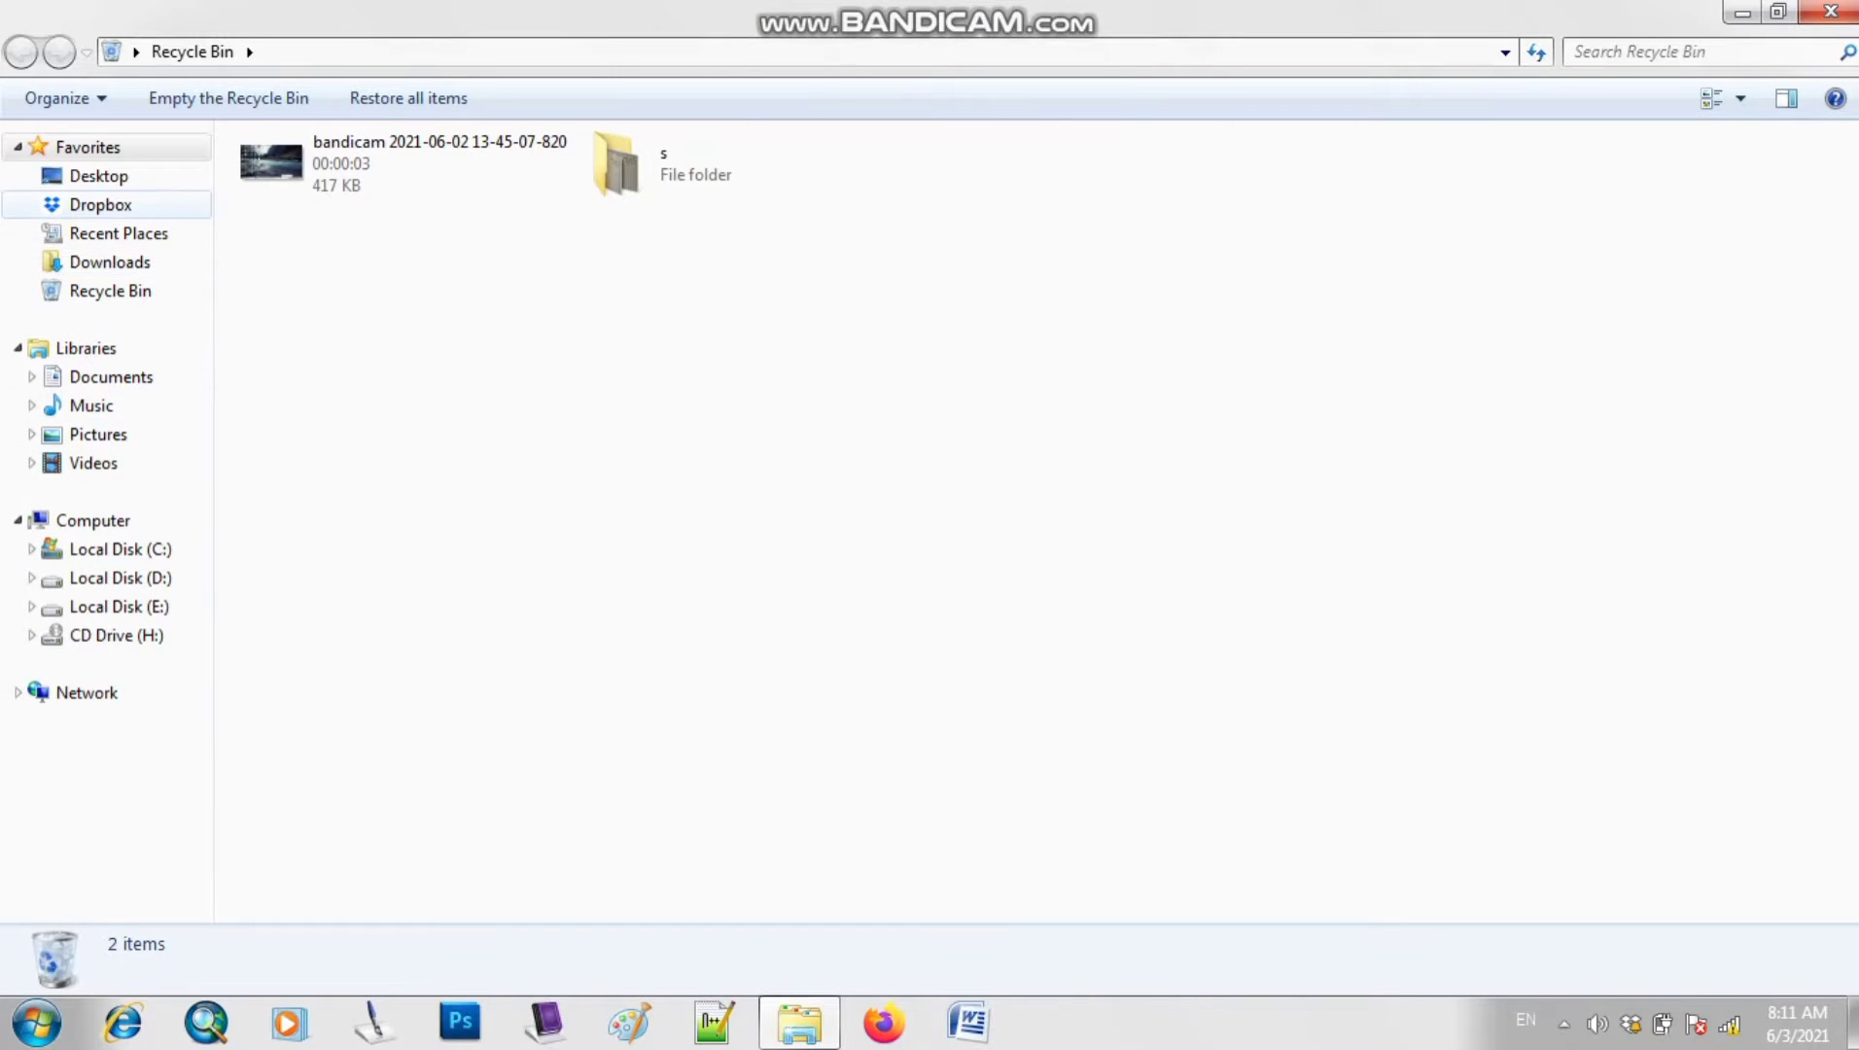
pyautogui.click(100, 204)
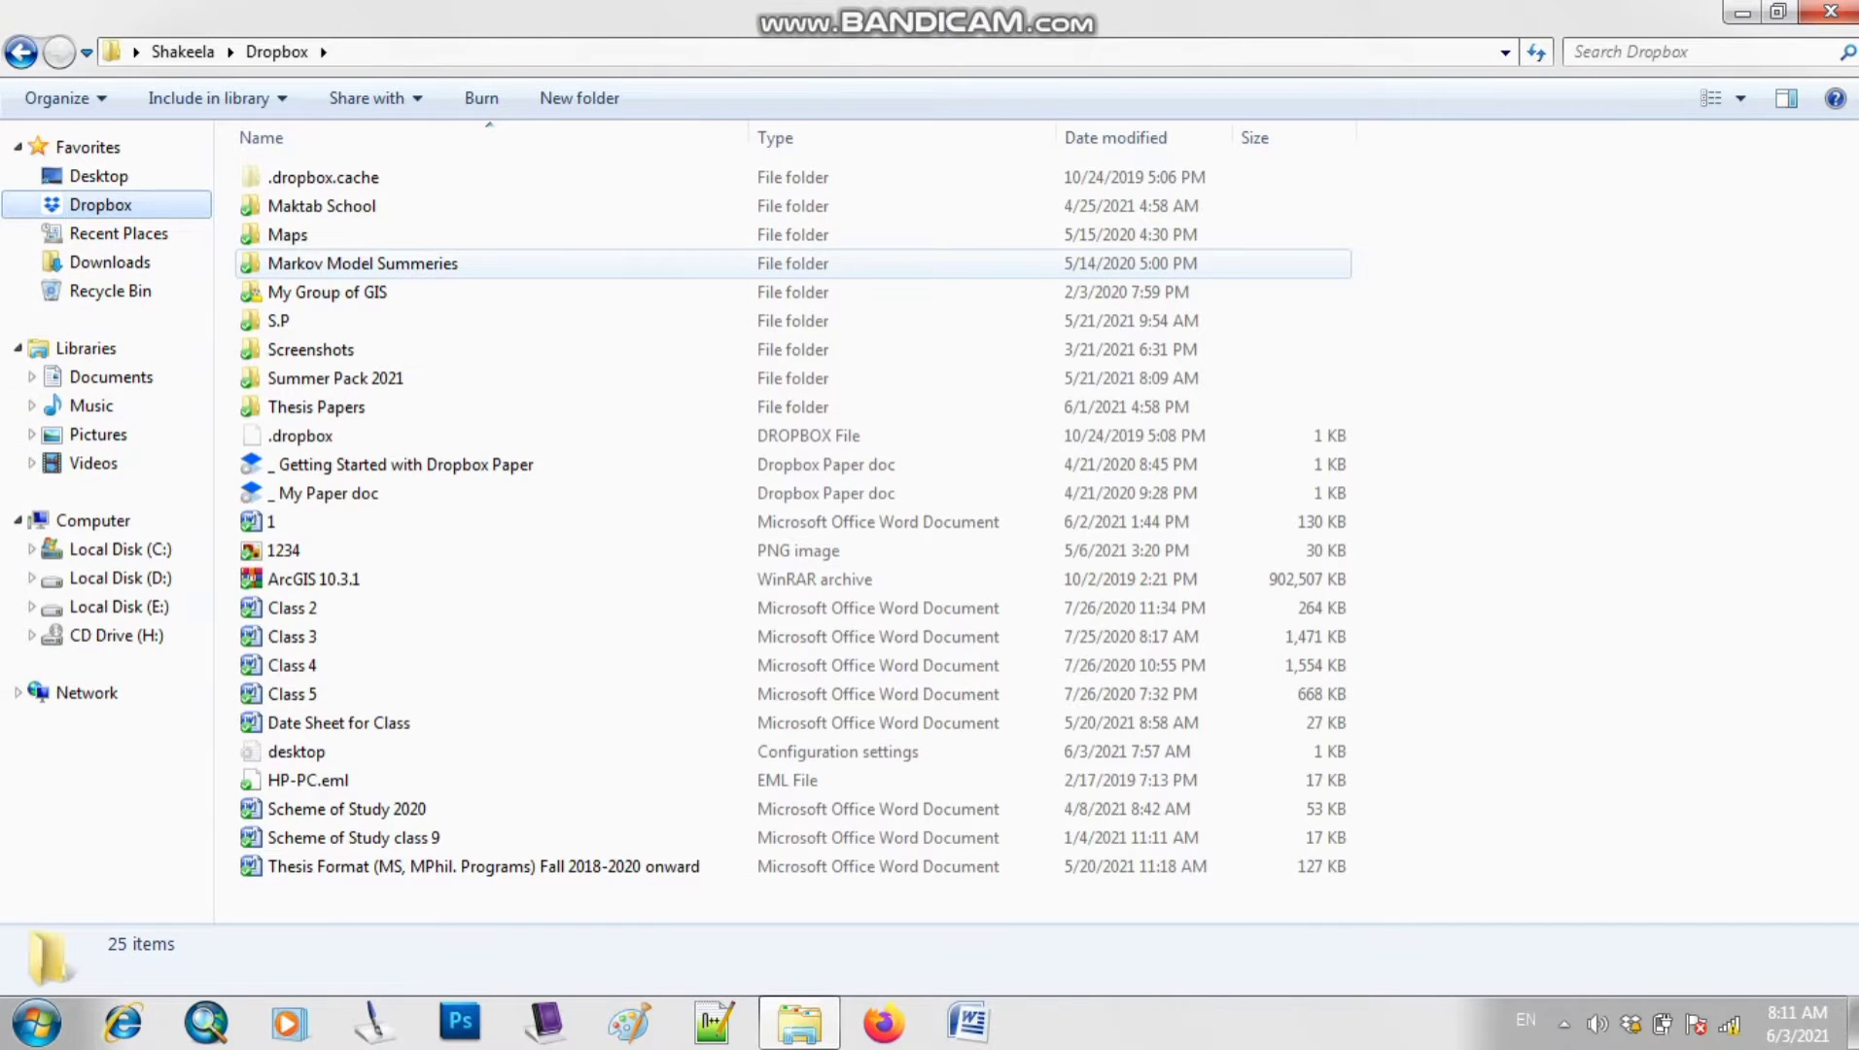
pyautogui.doubleClick(320, 205)
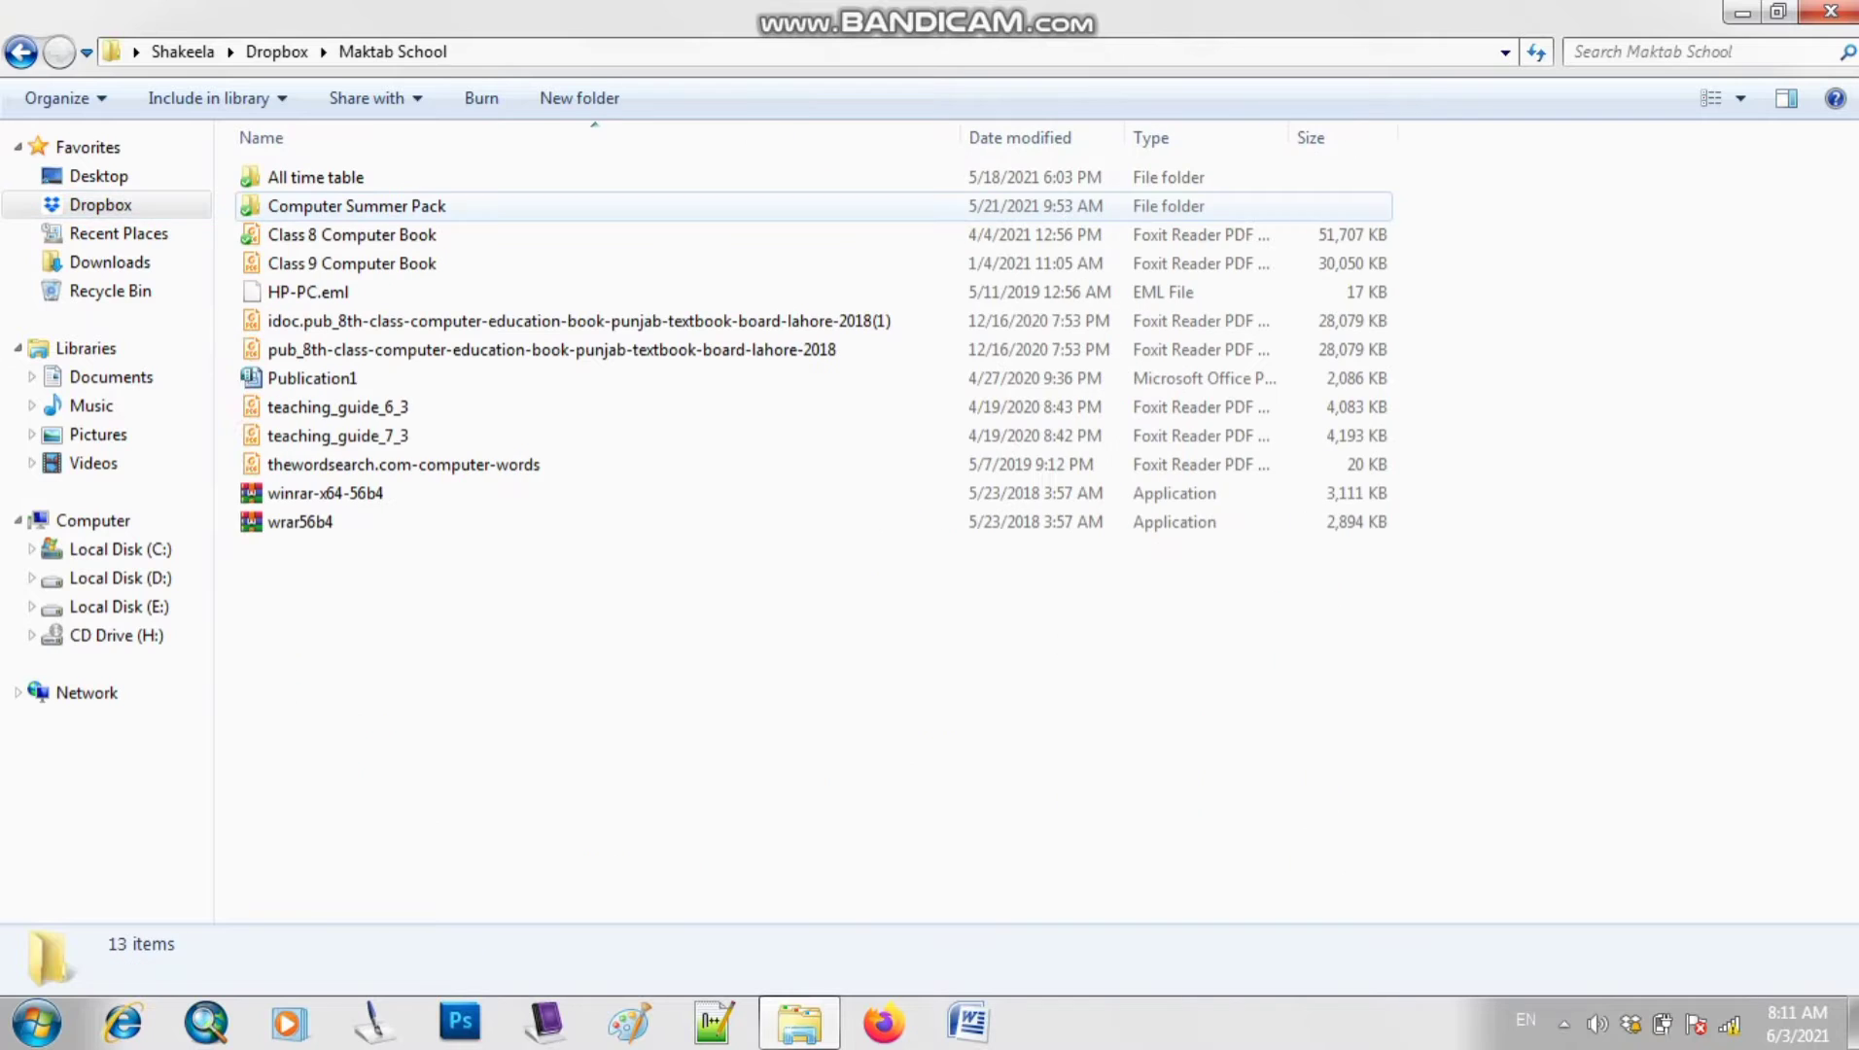
pyautogui.click(352, 234)
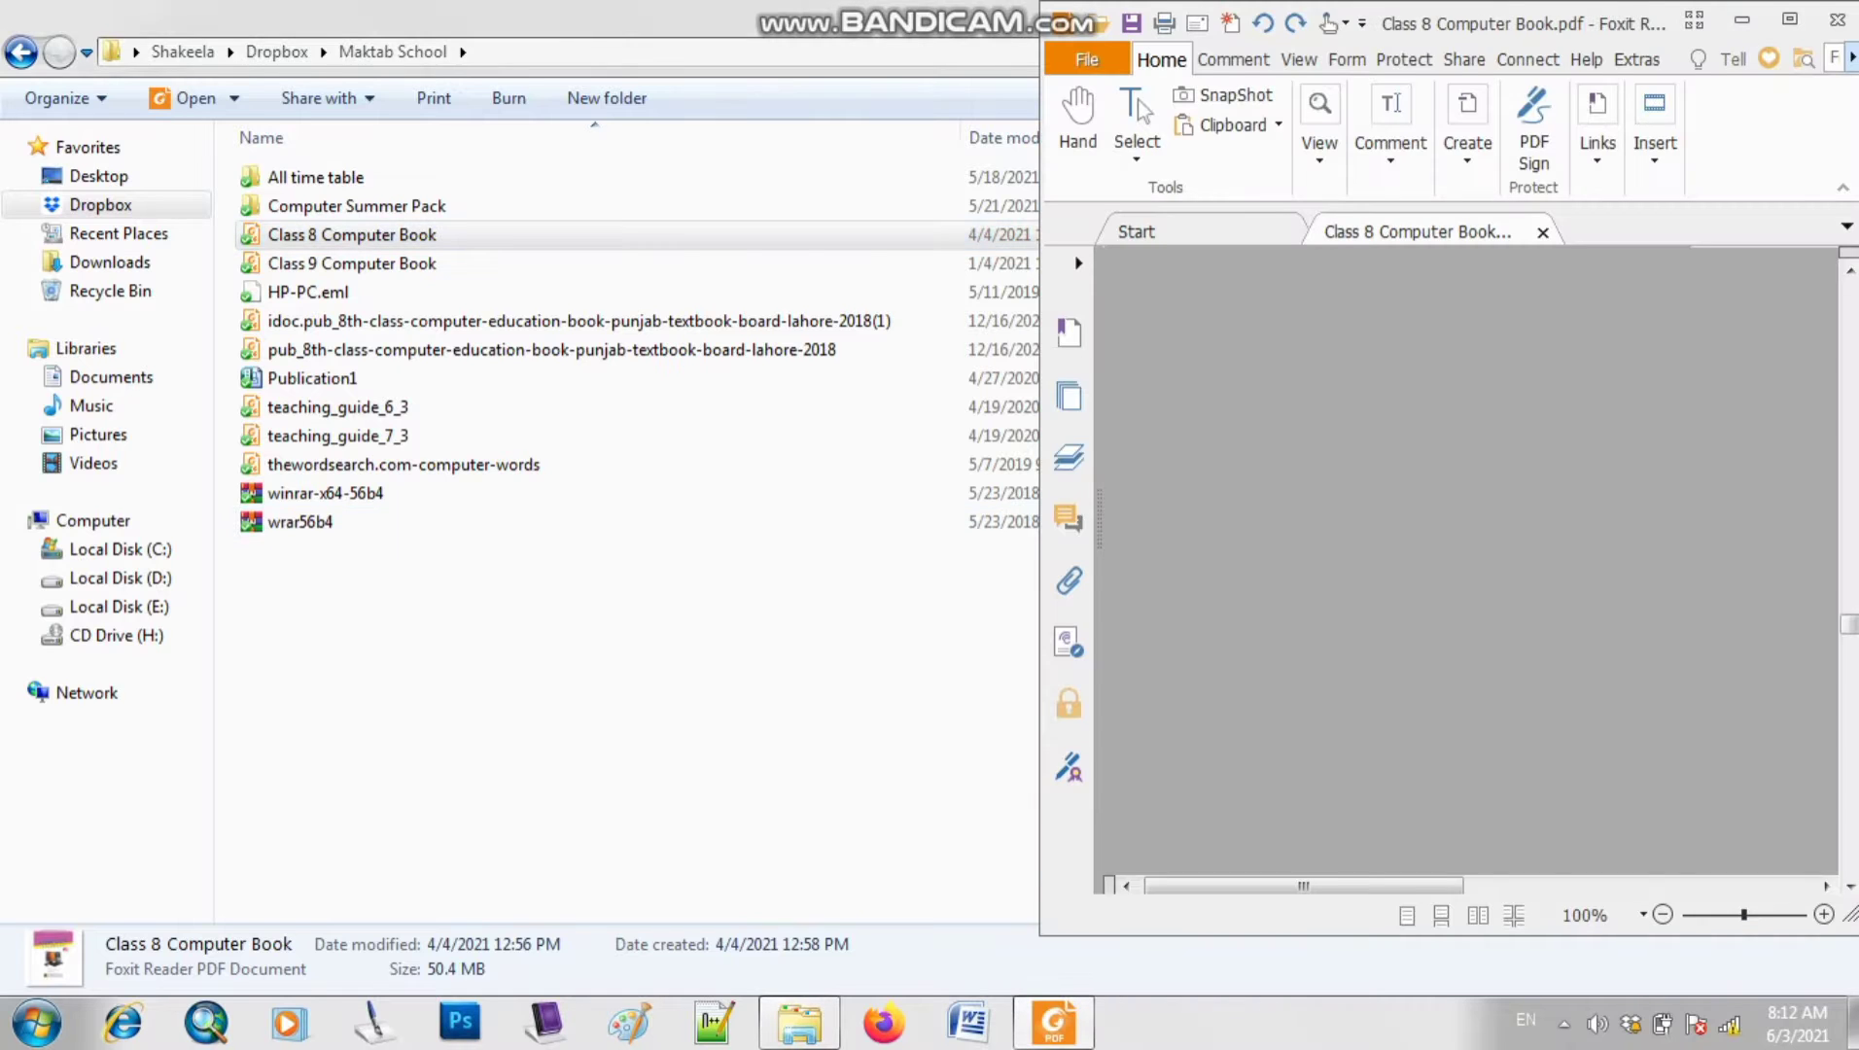
pyautogui.click(1790, 19)
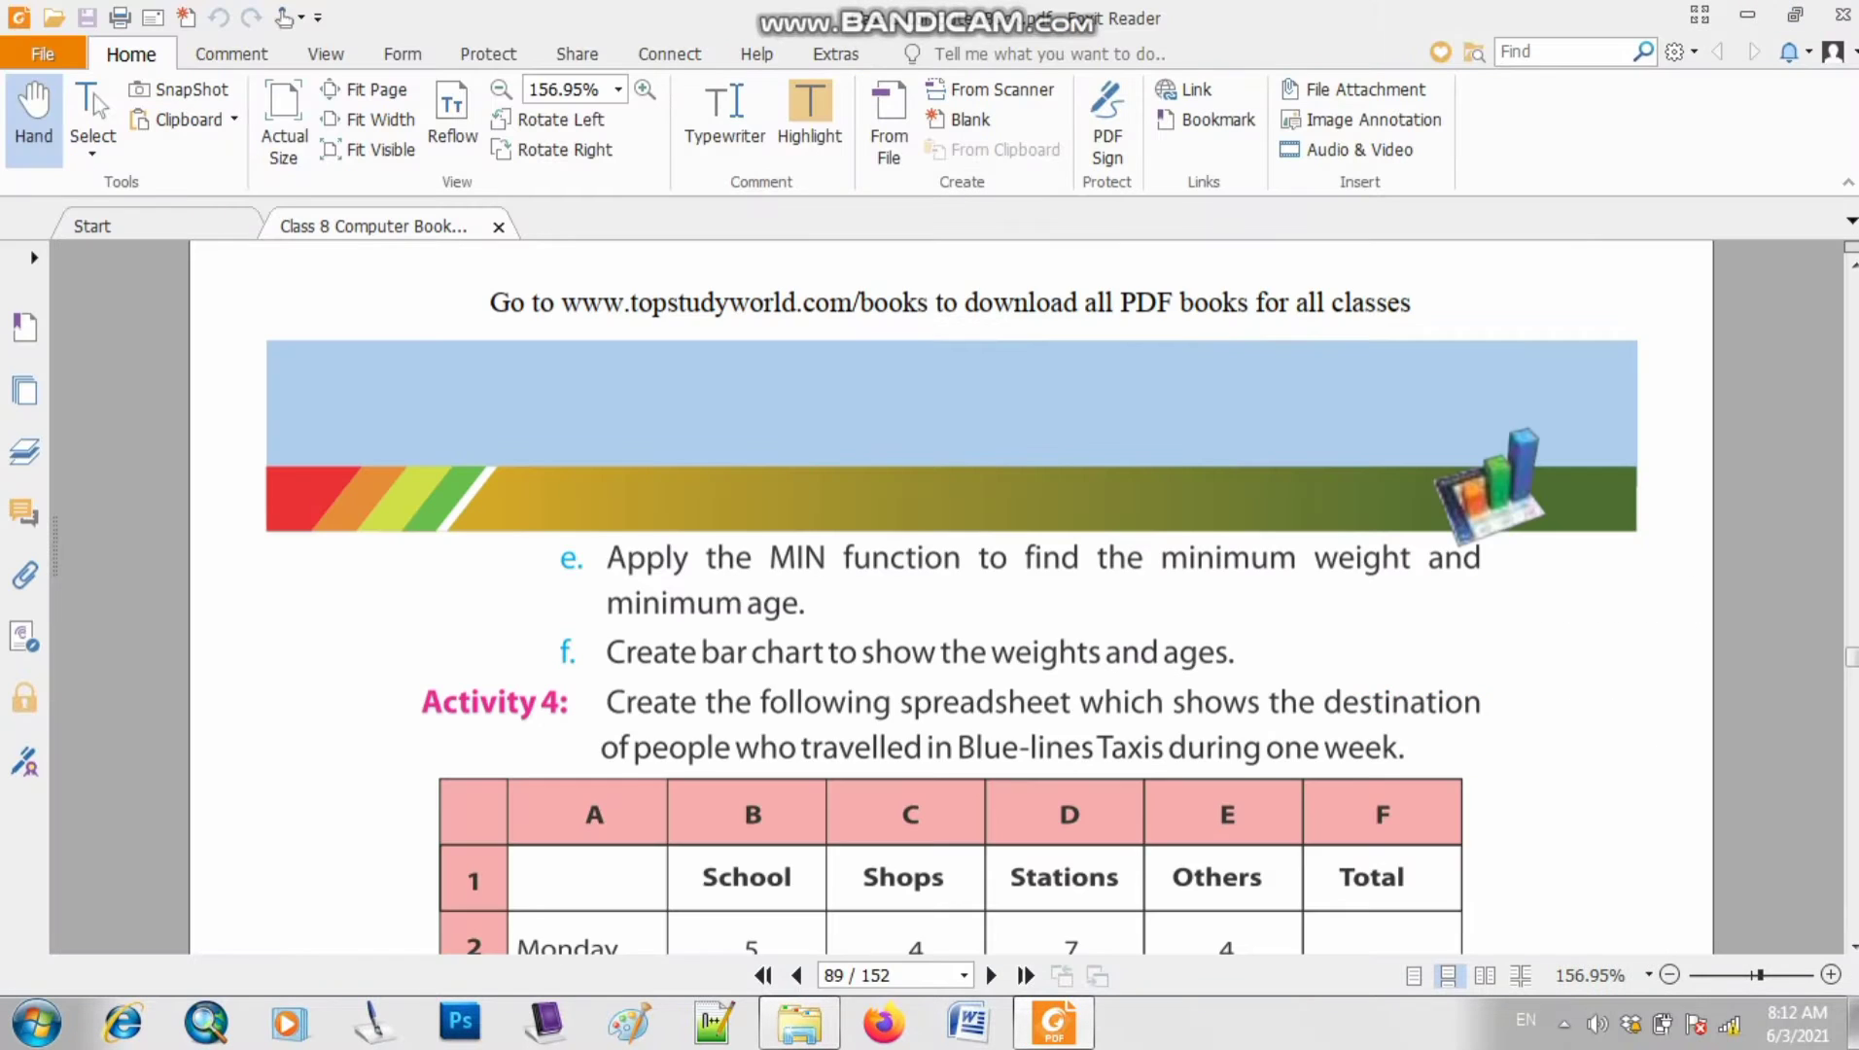
# - Examine the Activity 6 marks table and its formatting instructions on page 90 of the book
pyautogui.scroll(-8, 951, 596)
pyautogui.scroll(-12, 950, 596)
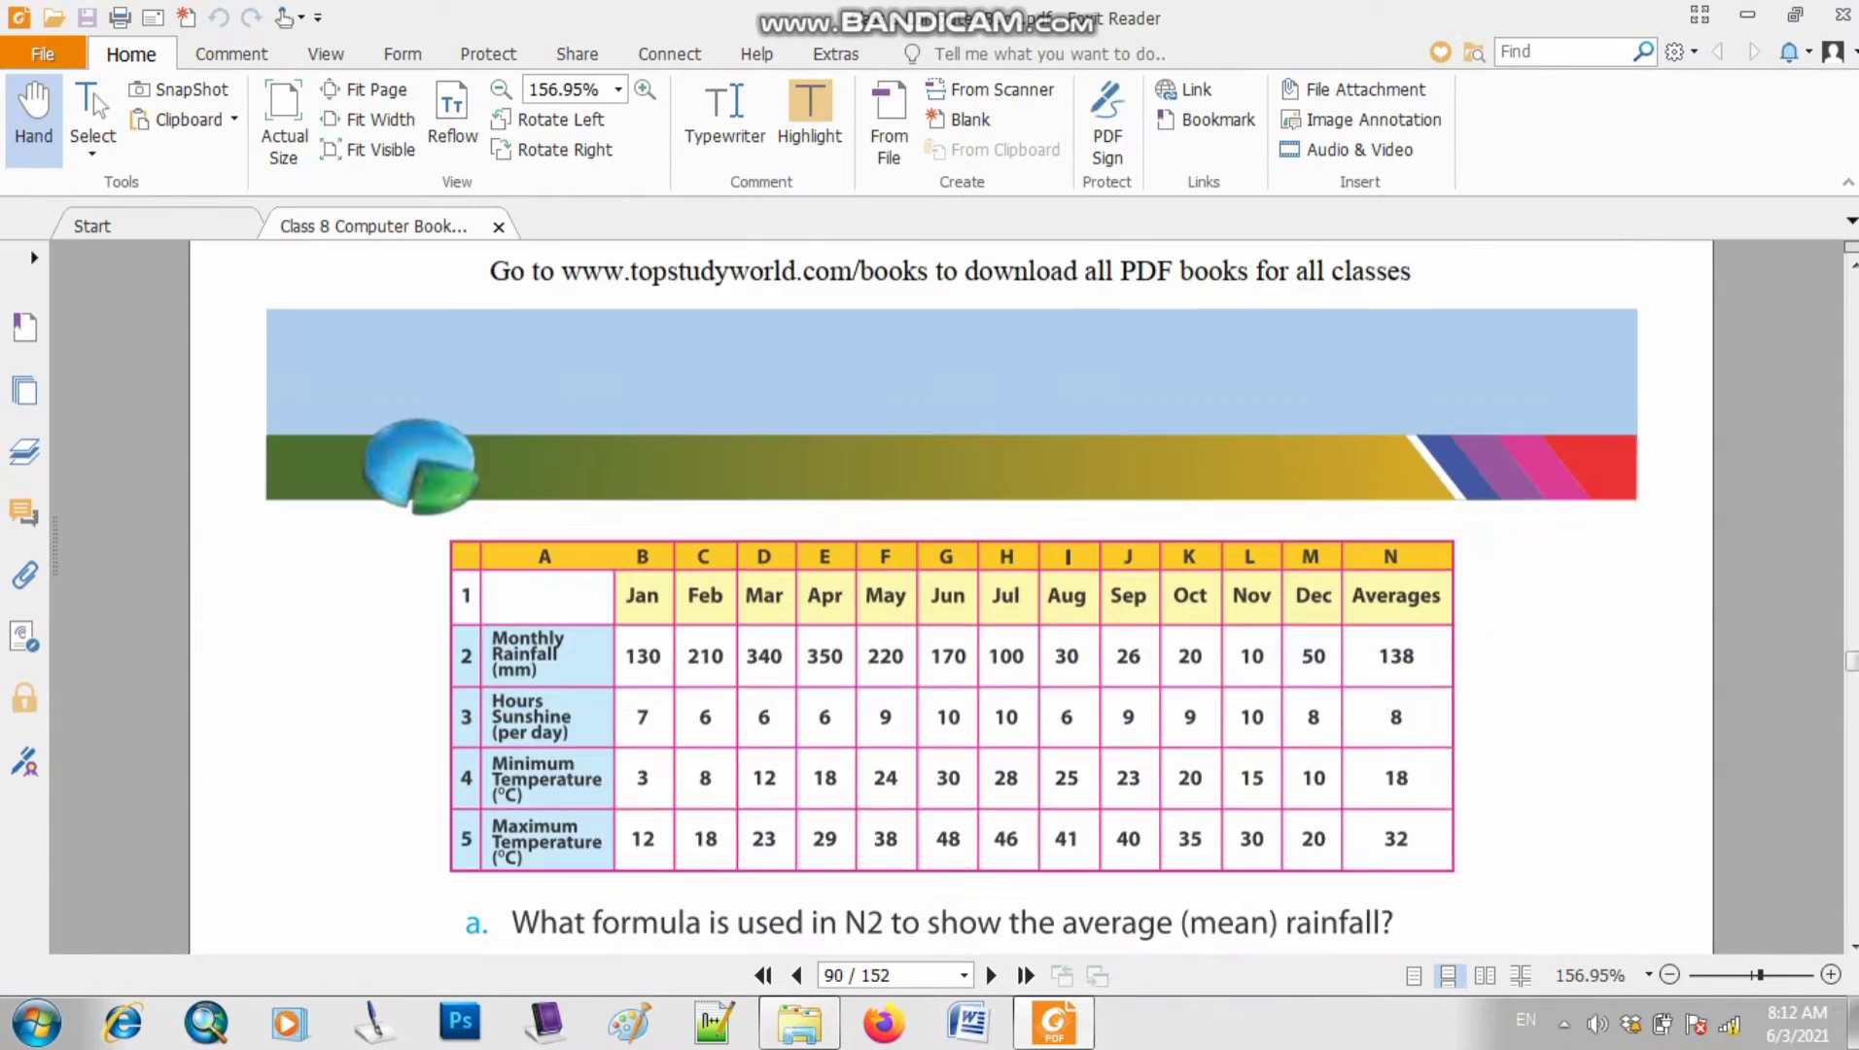
pyautogui.scroll(-3, 951, 596)
pyautogui.scroll(3, 951, 596)
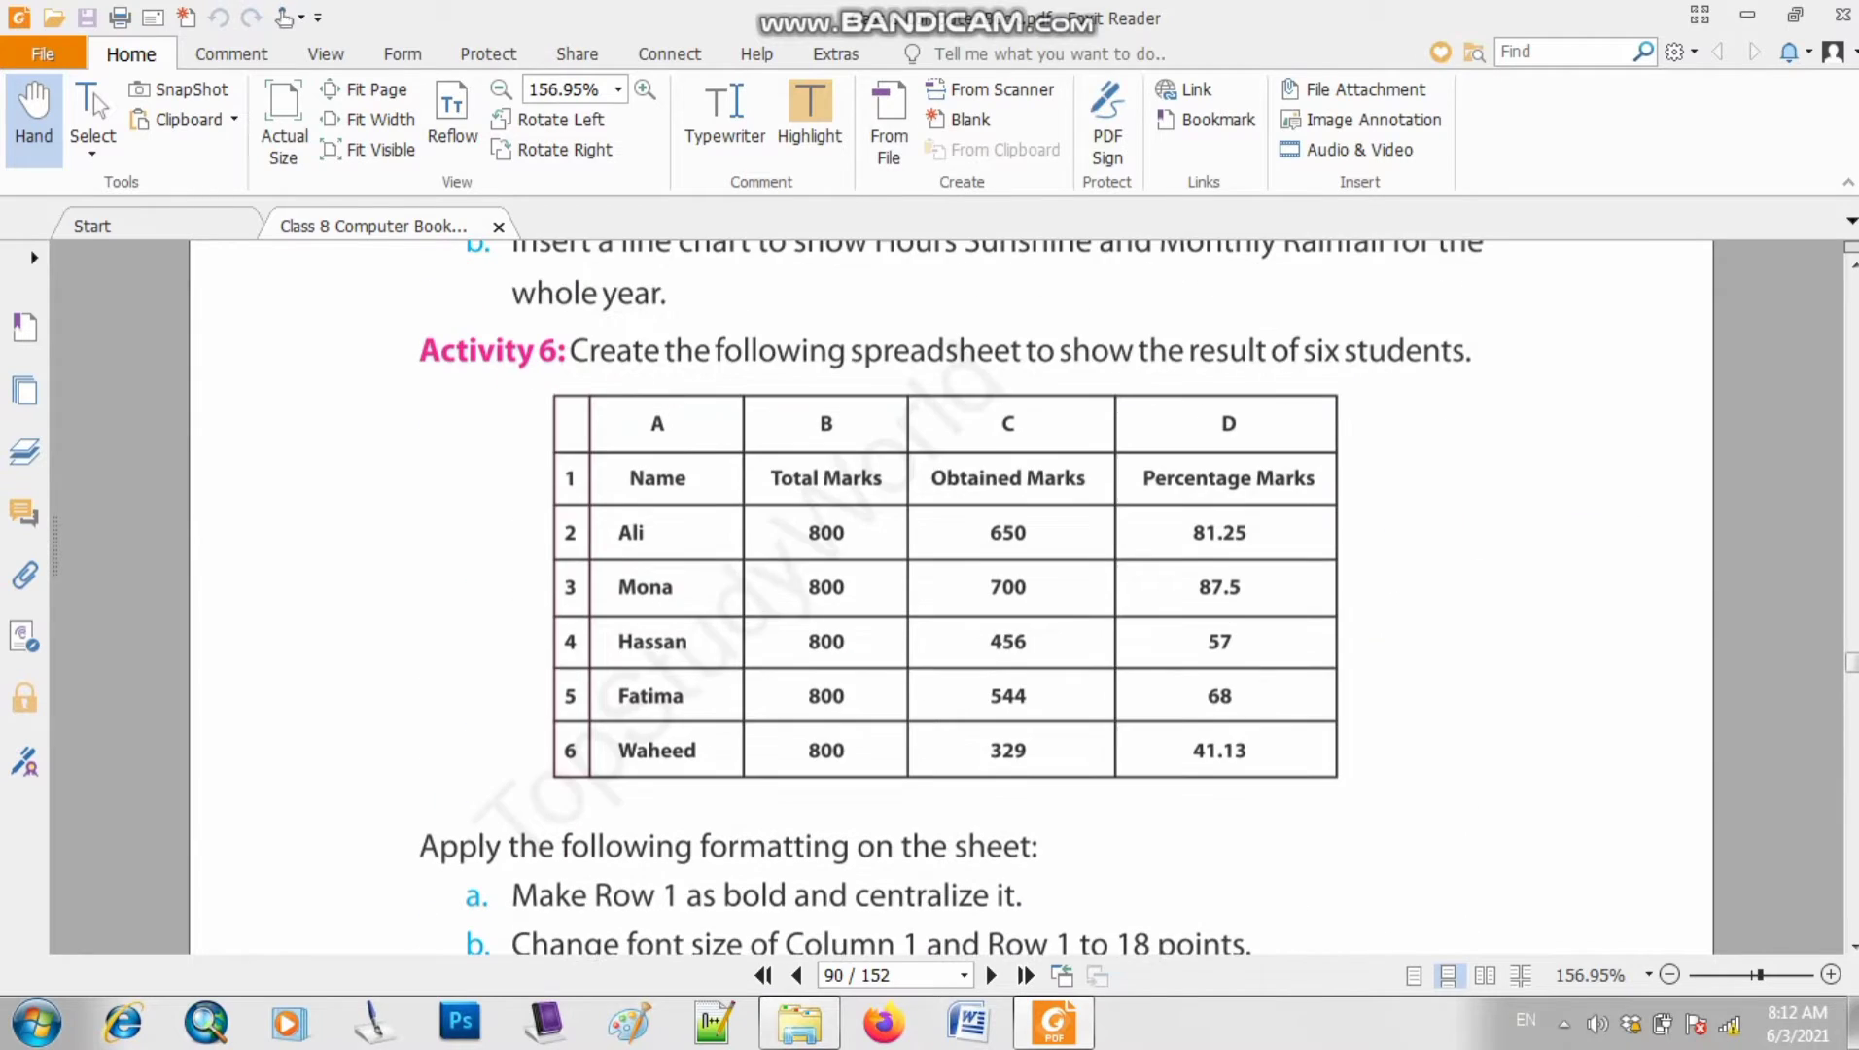
pyautogui.scroll(-1, 951, 596)
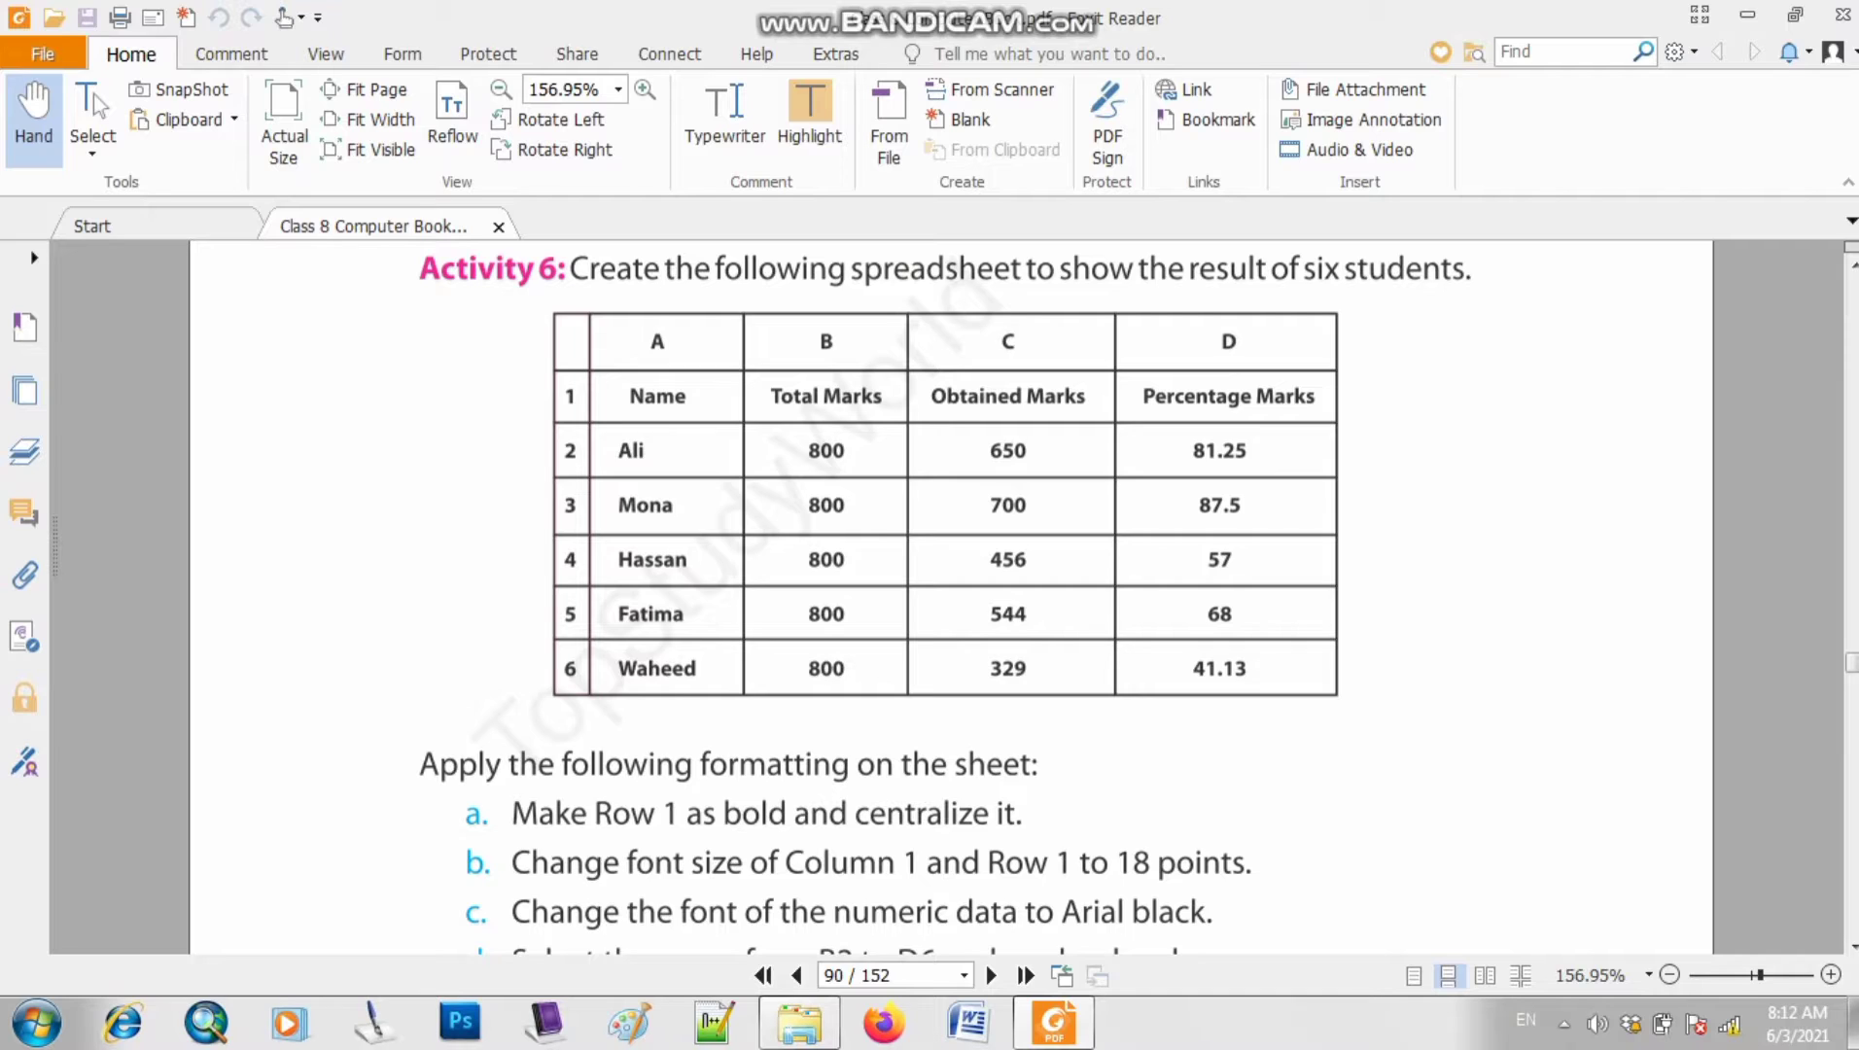
pyautogui.scroll(-1, 945, 598)
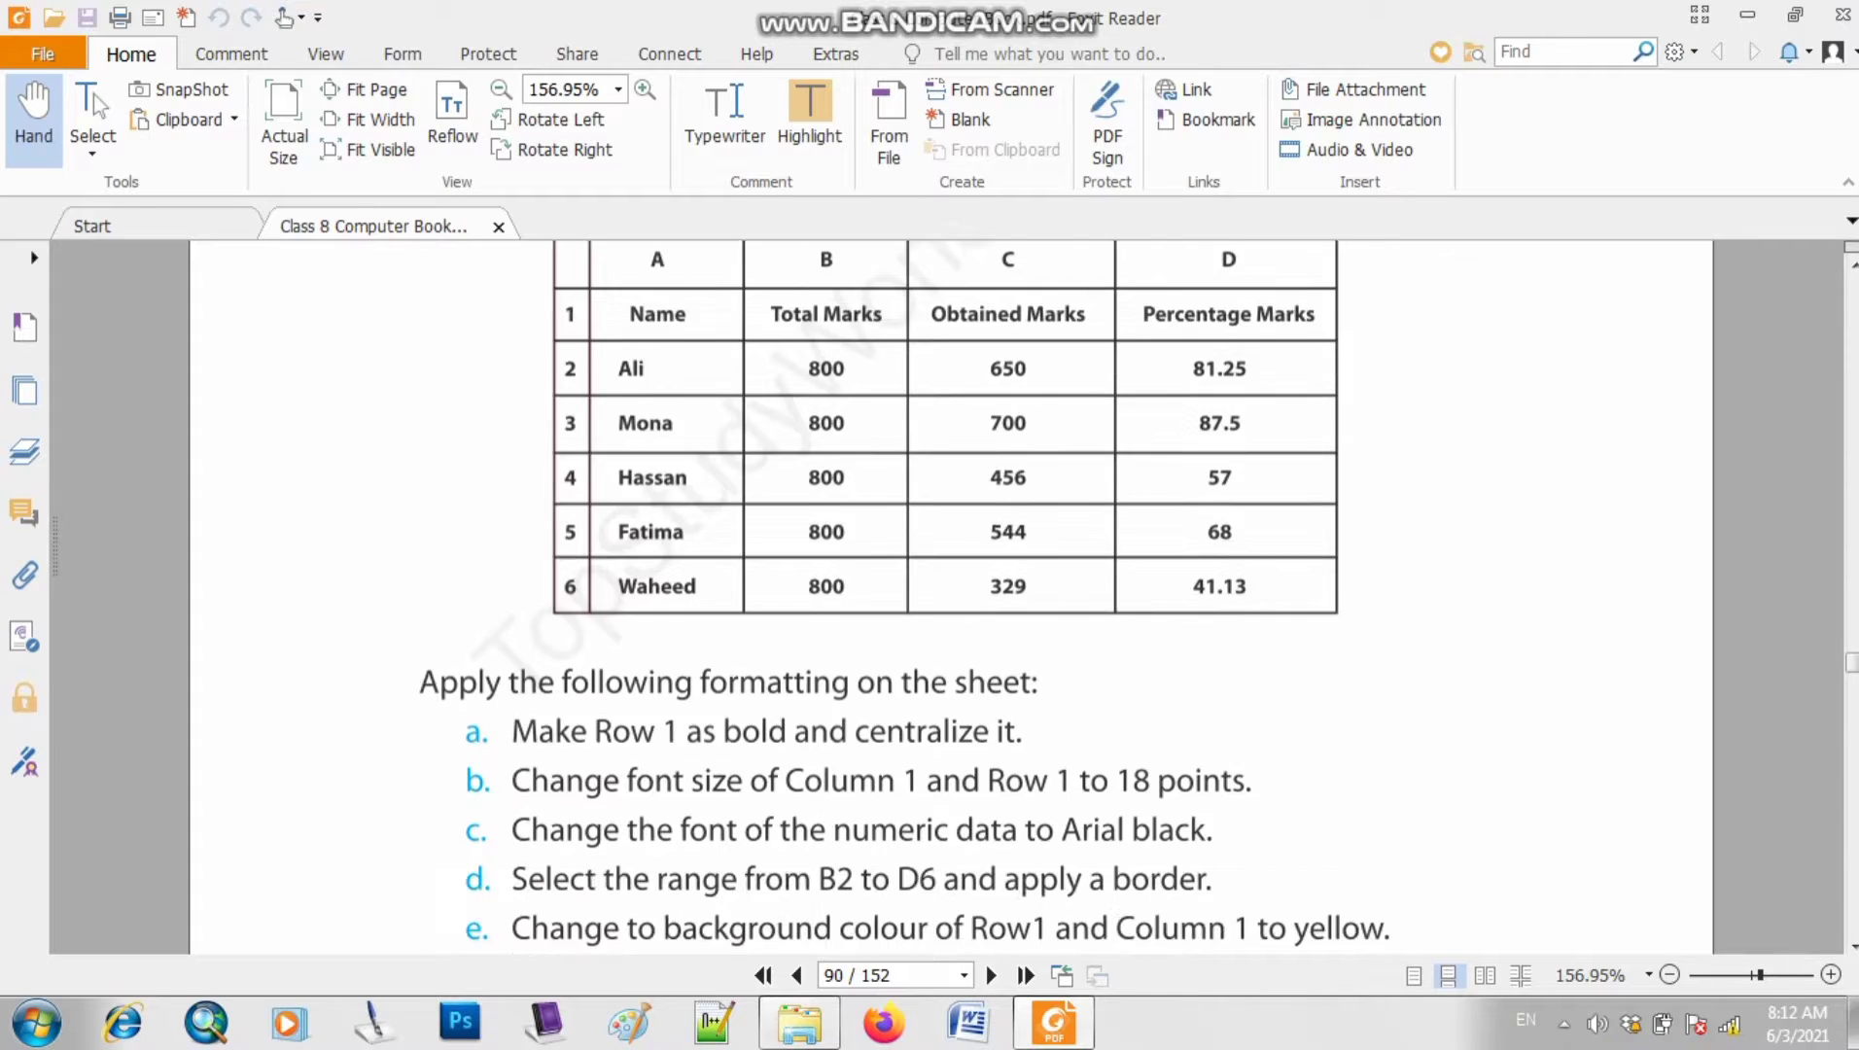
pyautogui.scroll(-1, 905, 595)
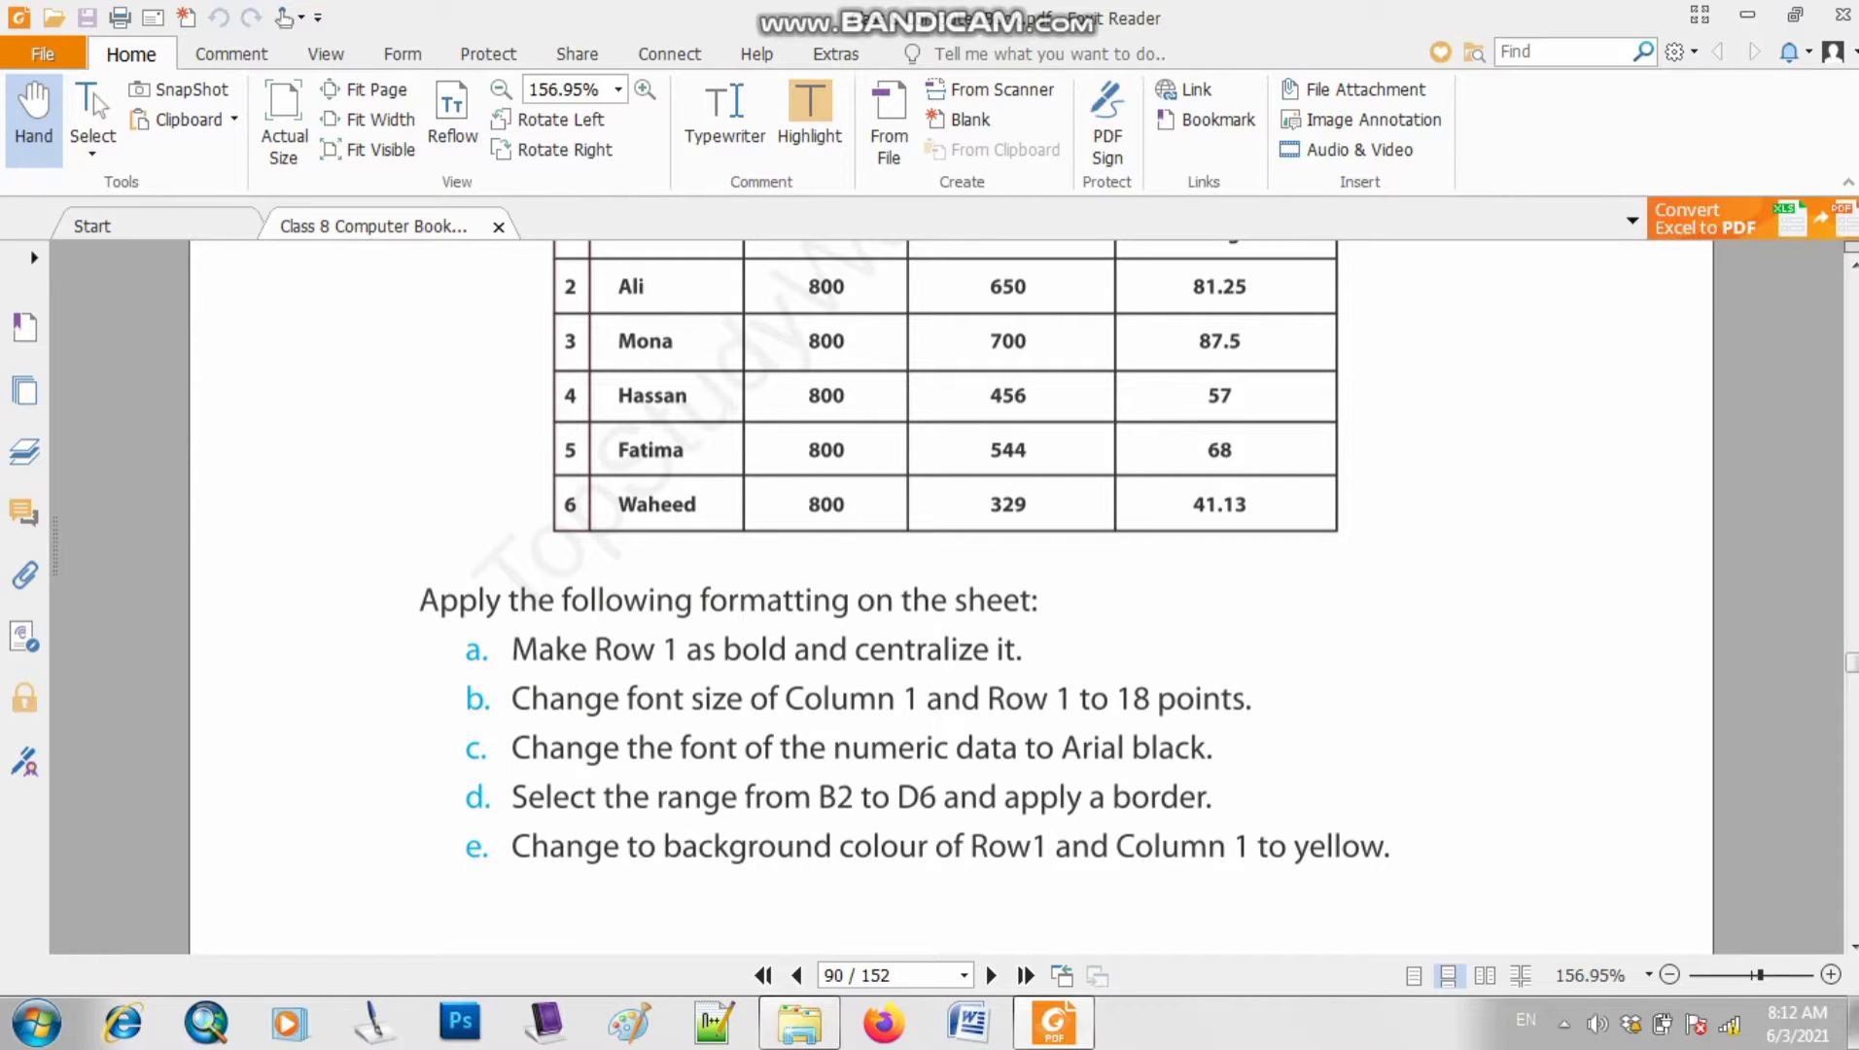
pyautogui.scroll(1, 904, 593)
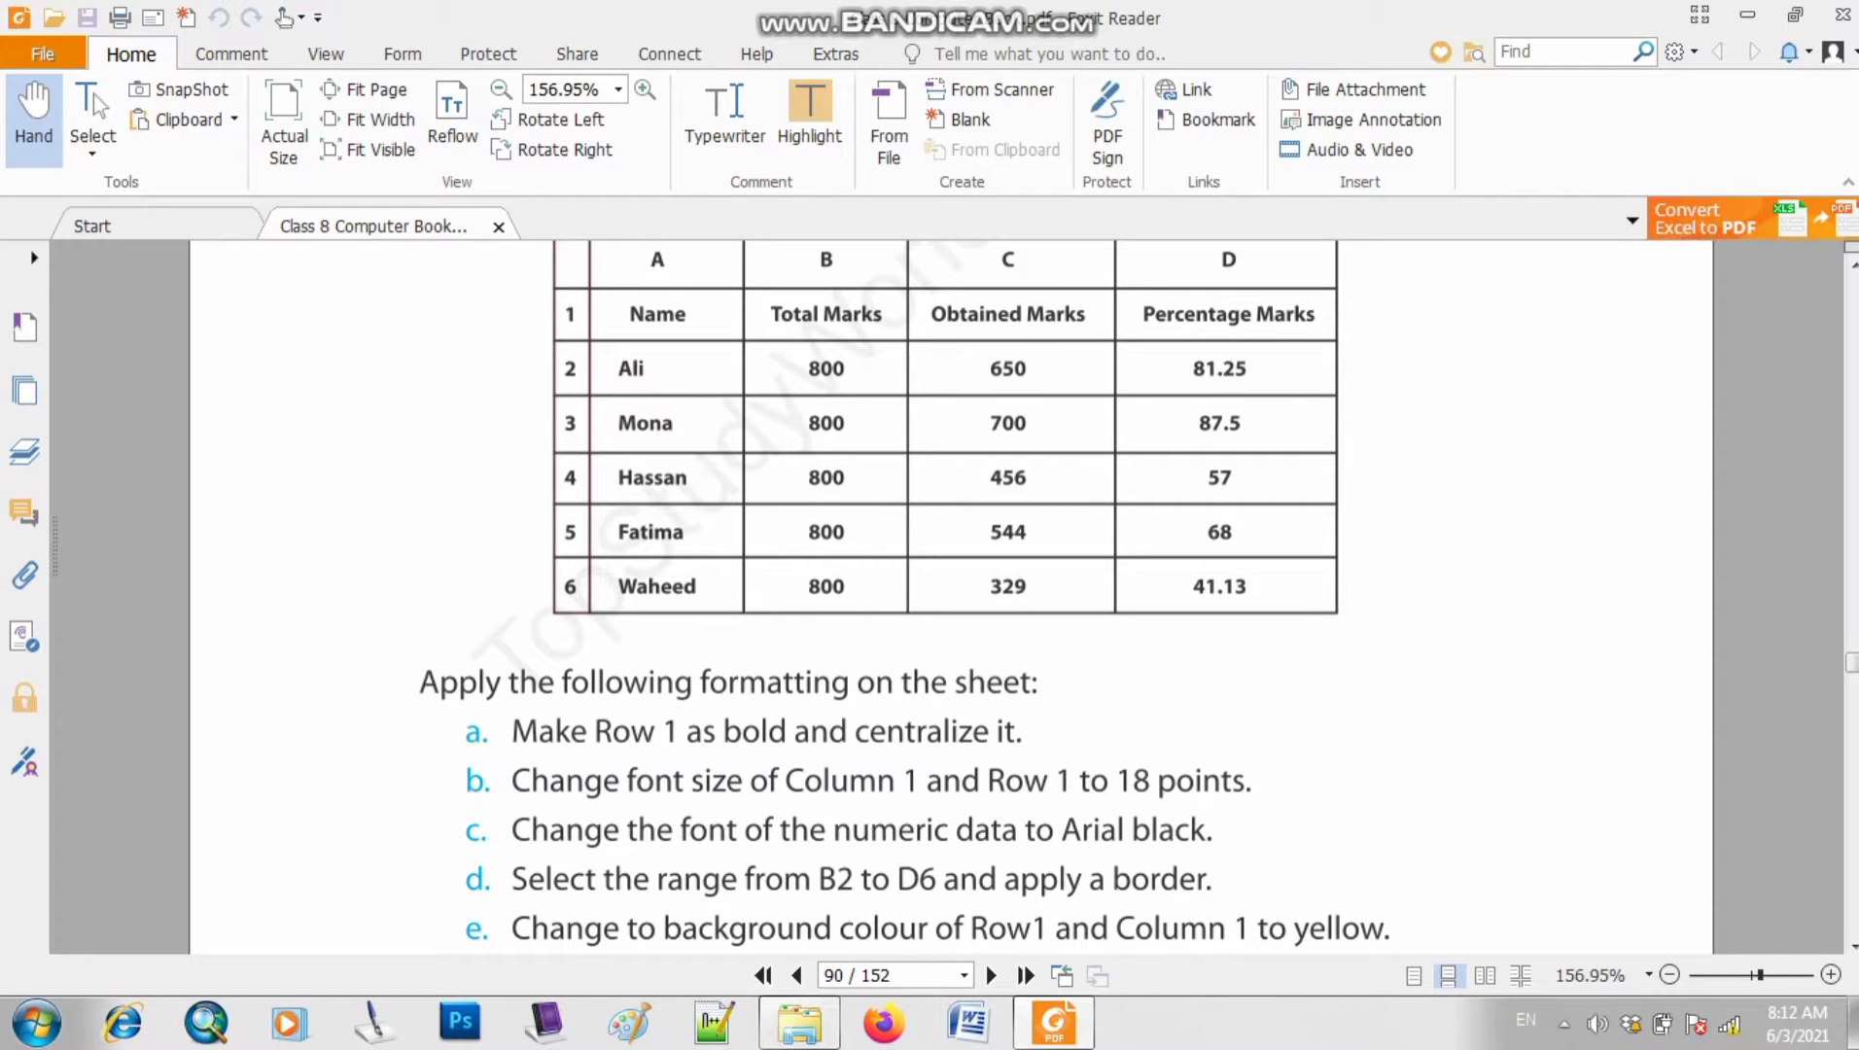
pyautogui.scroll(2, 943, 598)
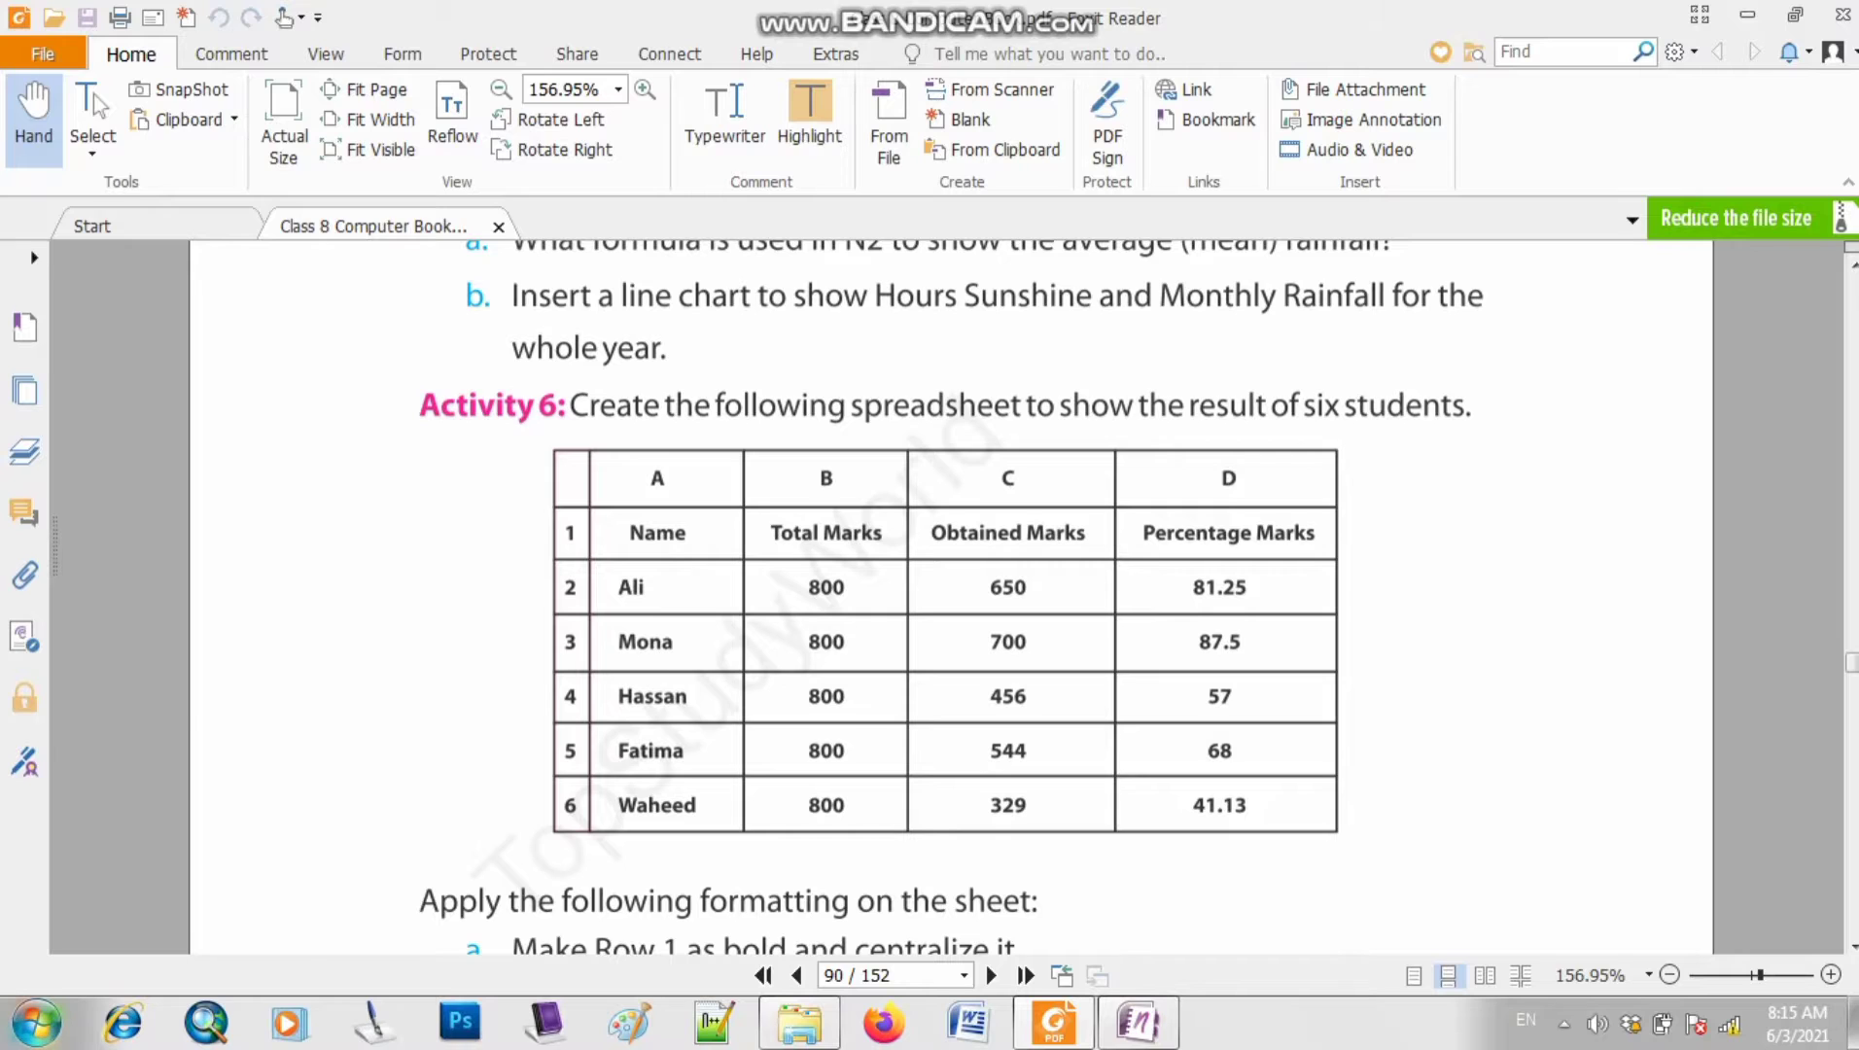
# - Start Microsoft Office Excel 2007 with a blank workbook and minimise it to return to the PDF
pyautogui.click(36, 1023)
pyautogui.click(146, 481)
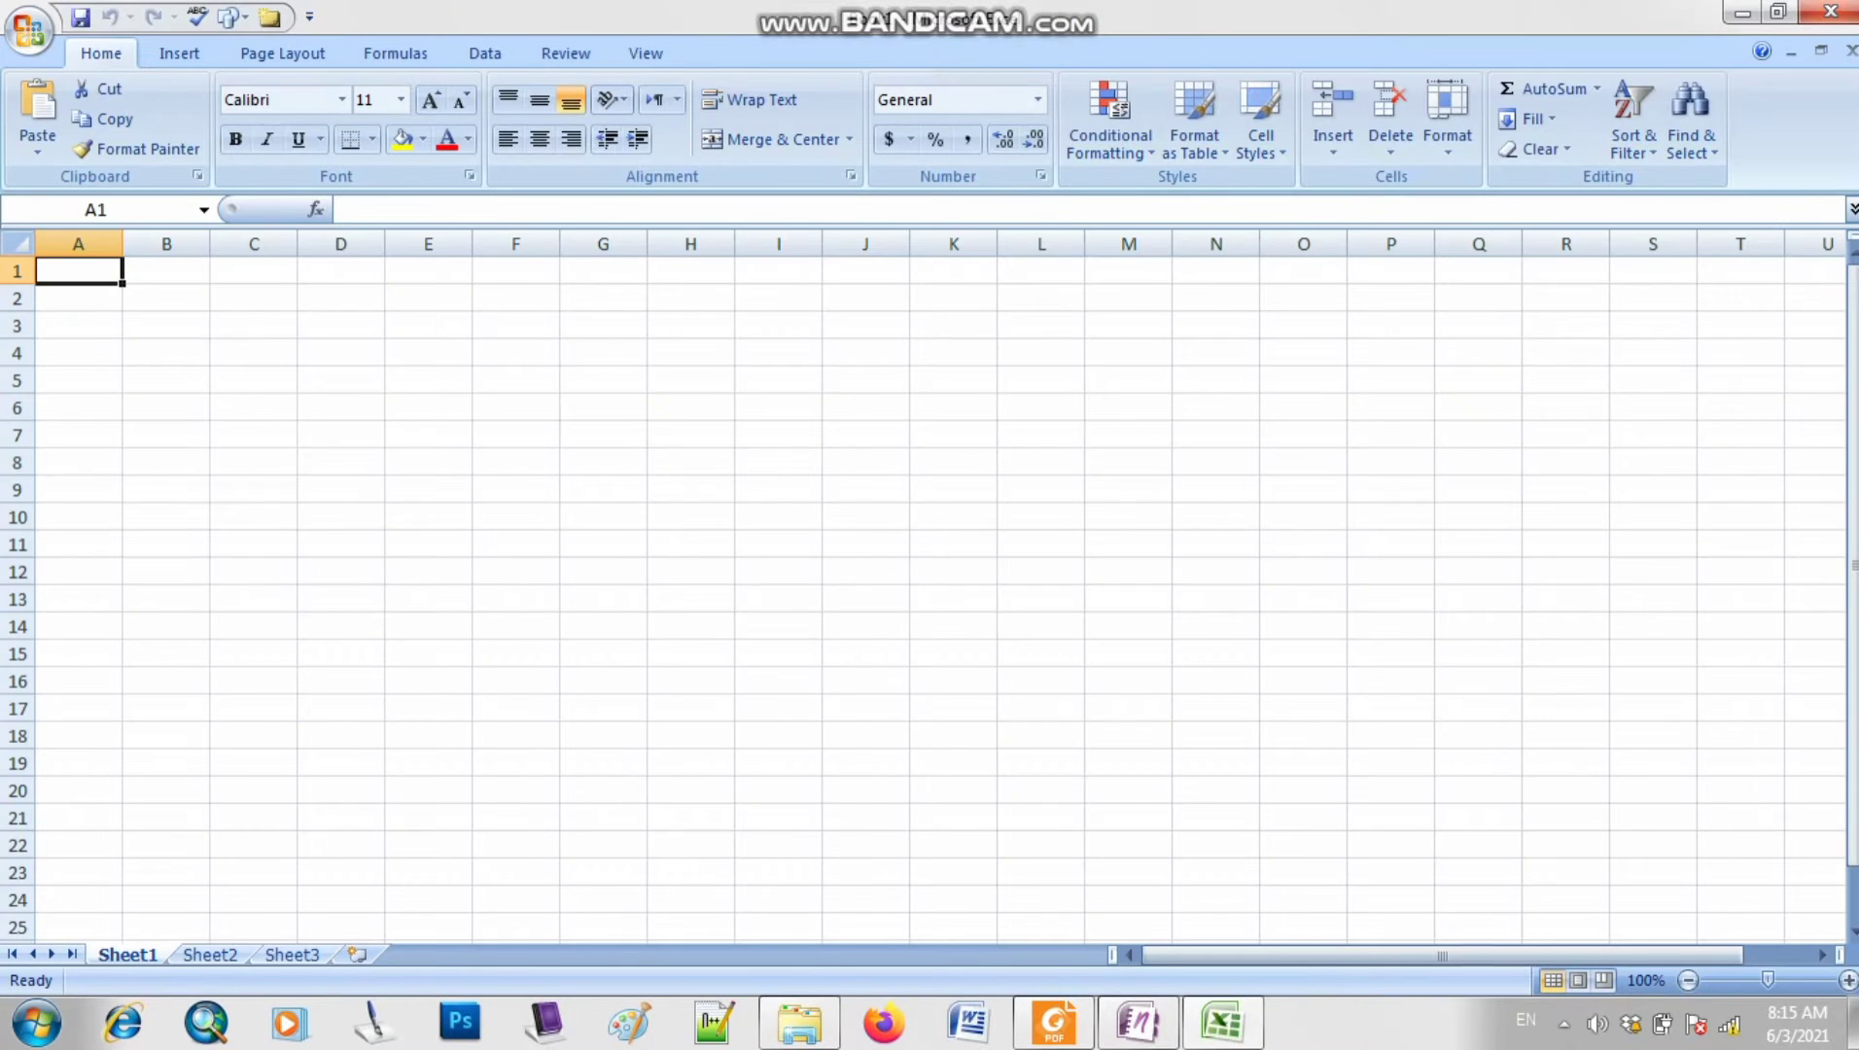
pyautogui.click(691, 461)
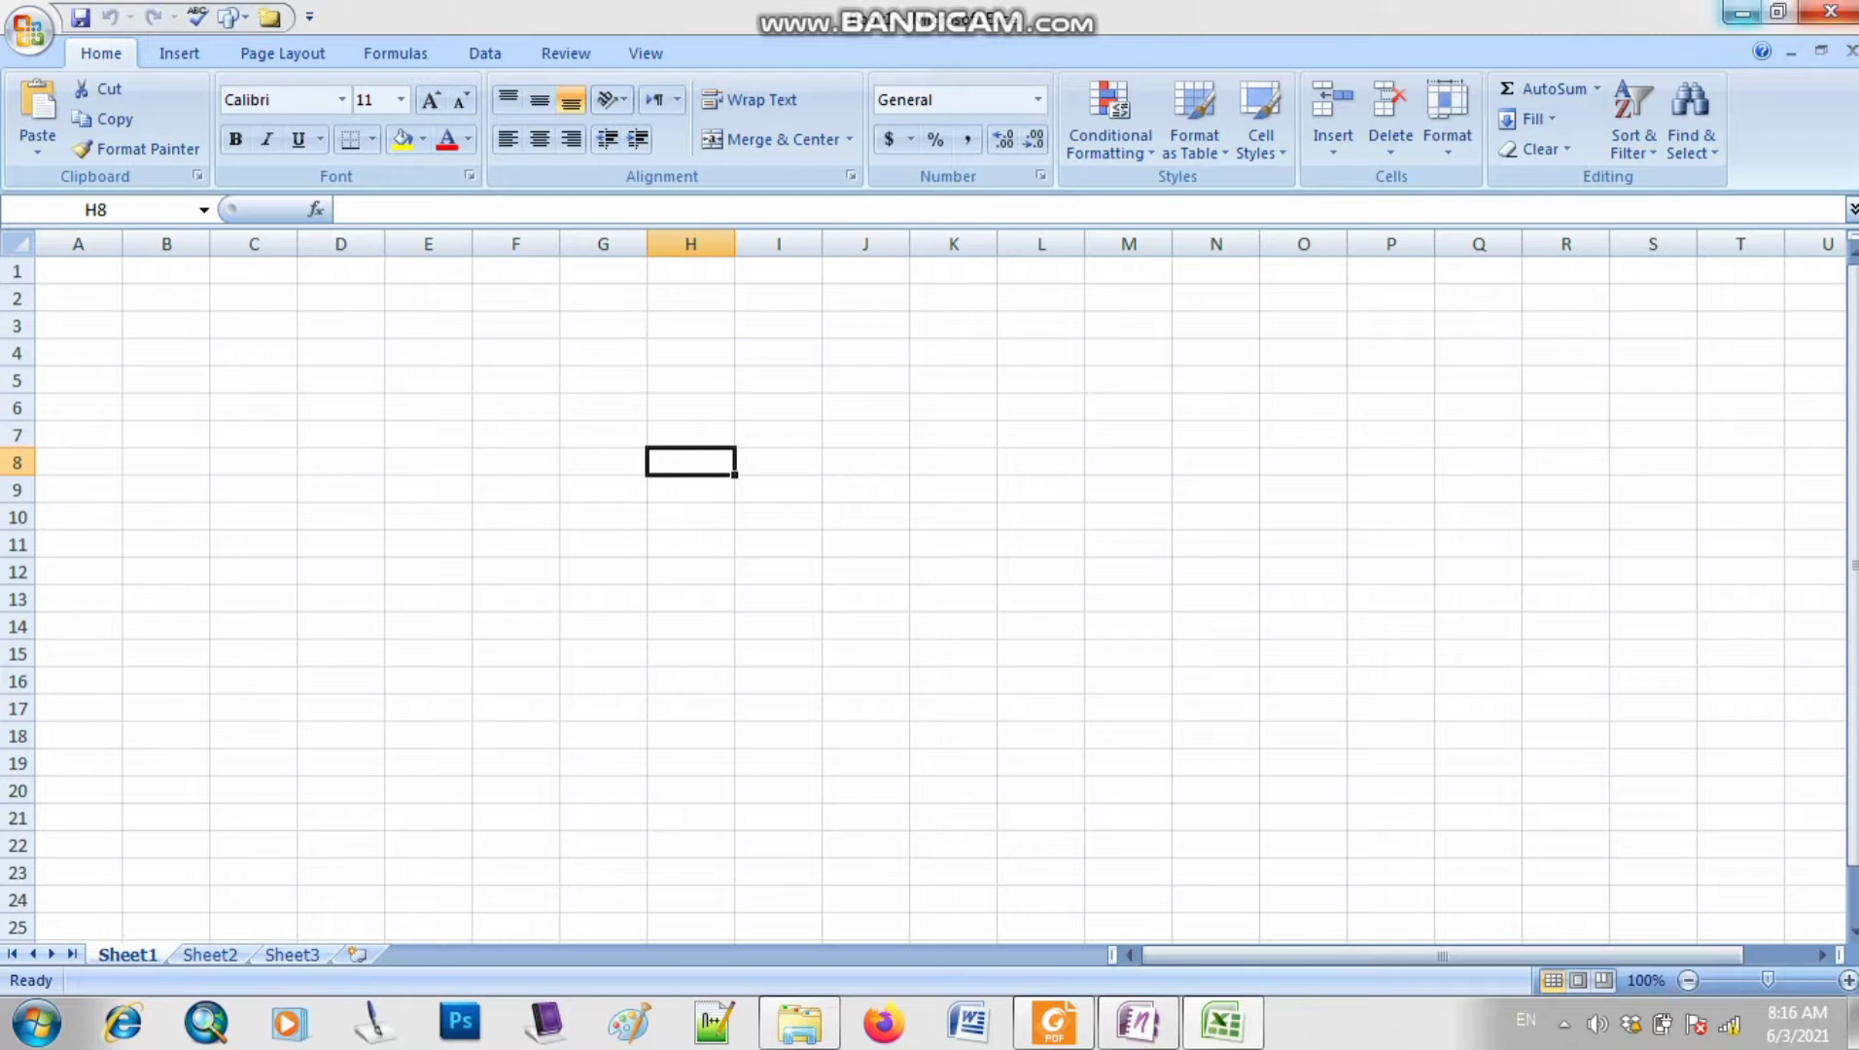
pyautogui.click(1741, 12)
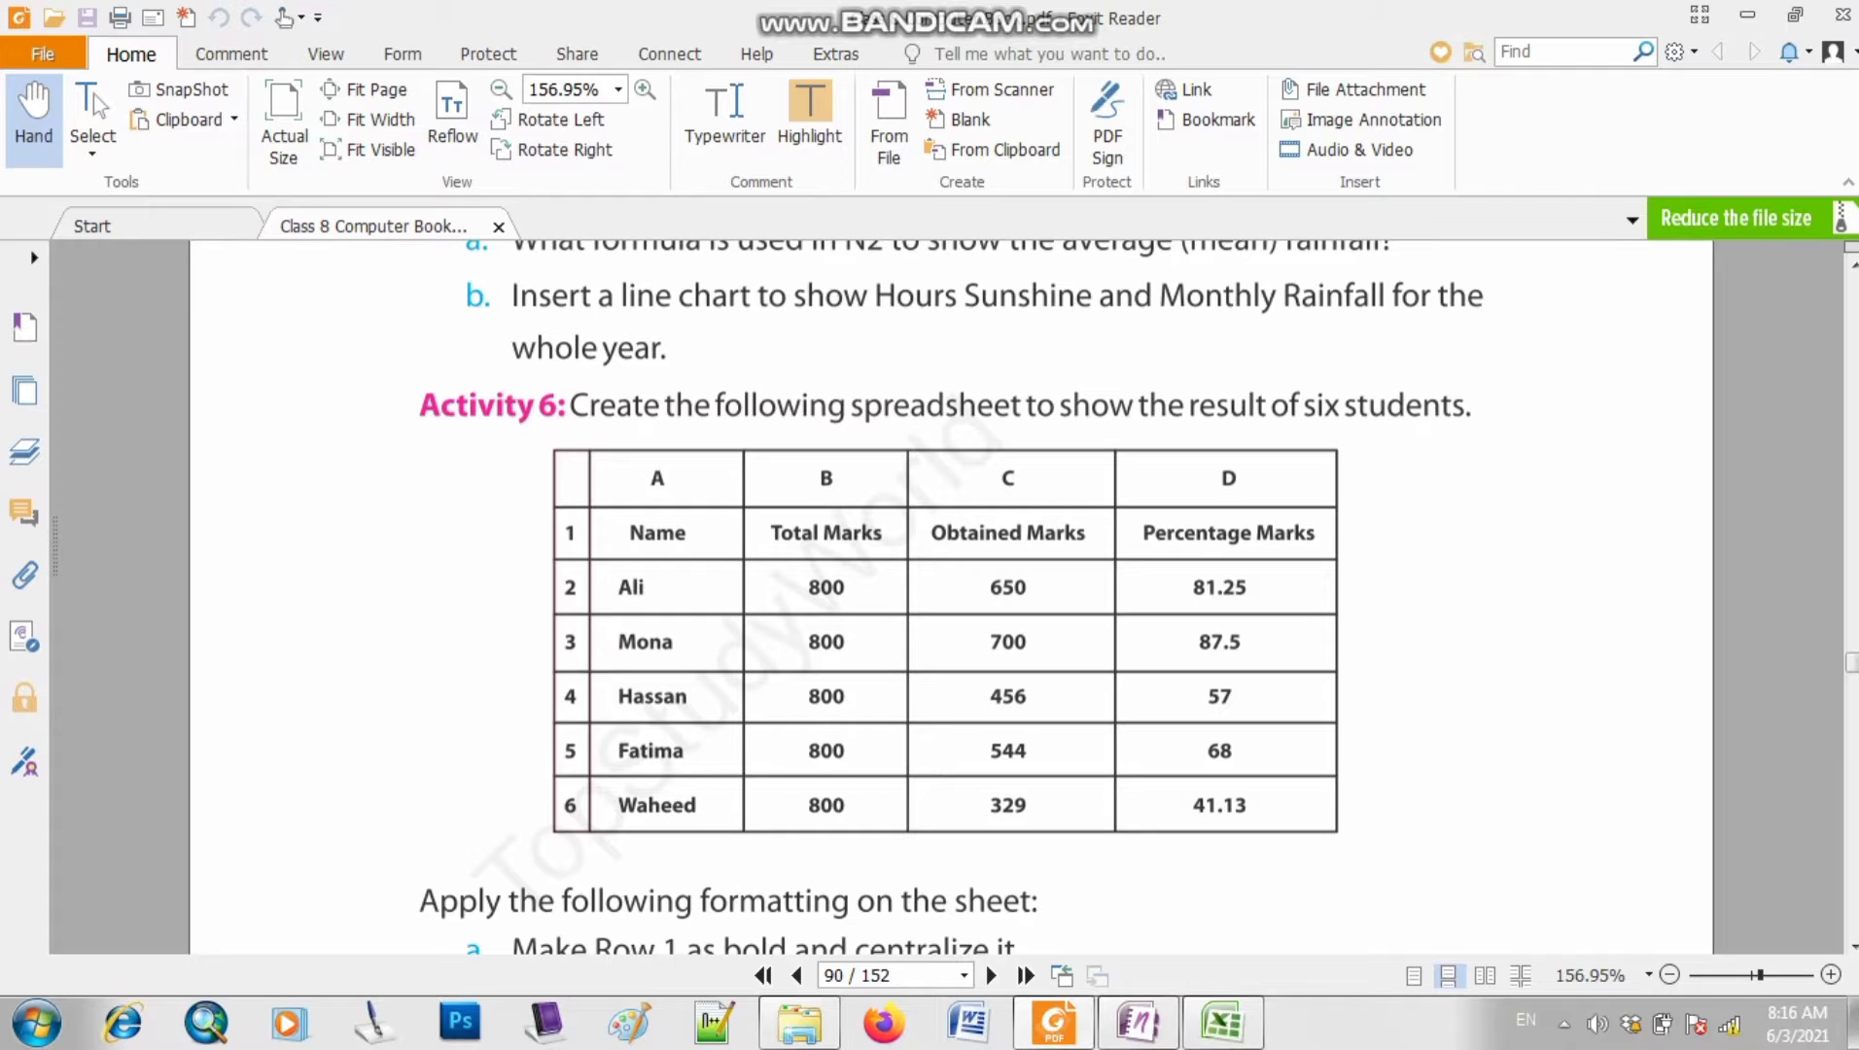
# - Switch to Microsoft Office OneNote 2007 and take a screen clipping of the Activity 6 table in the PDF
pyautogui.click(37, 1023)
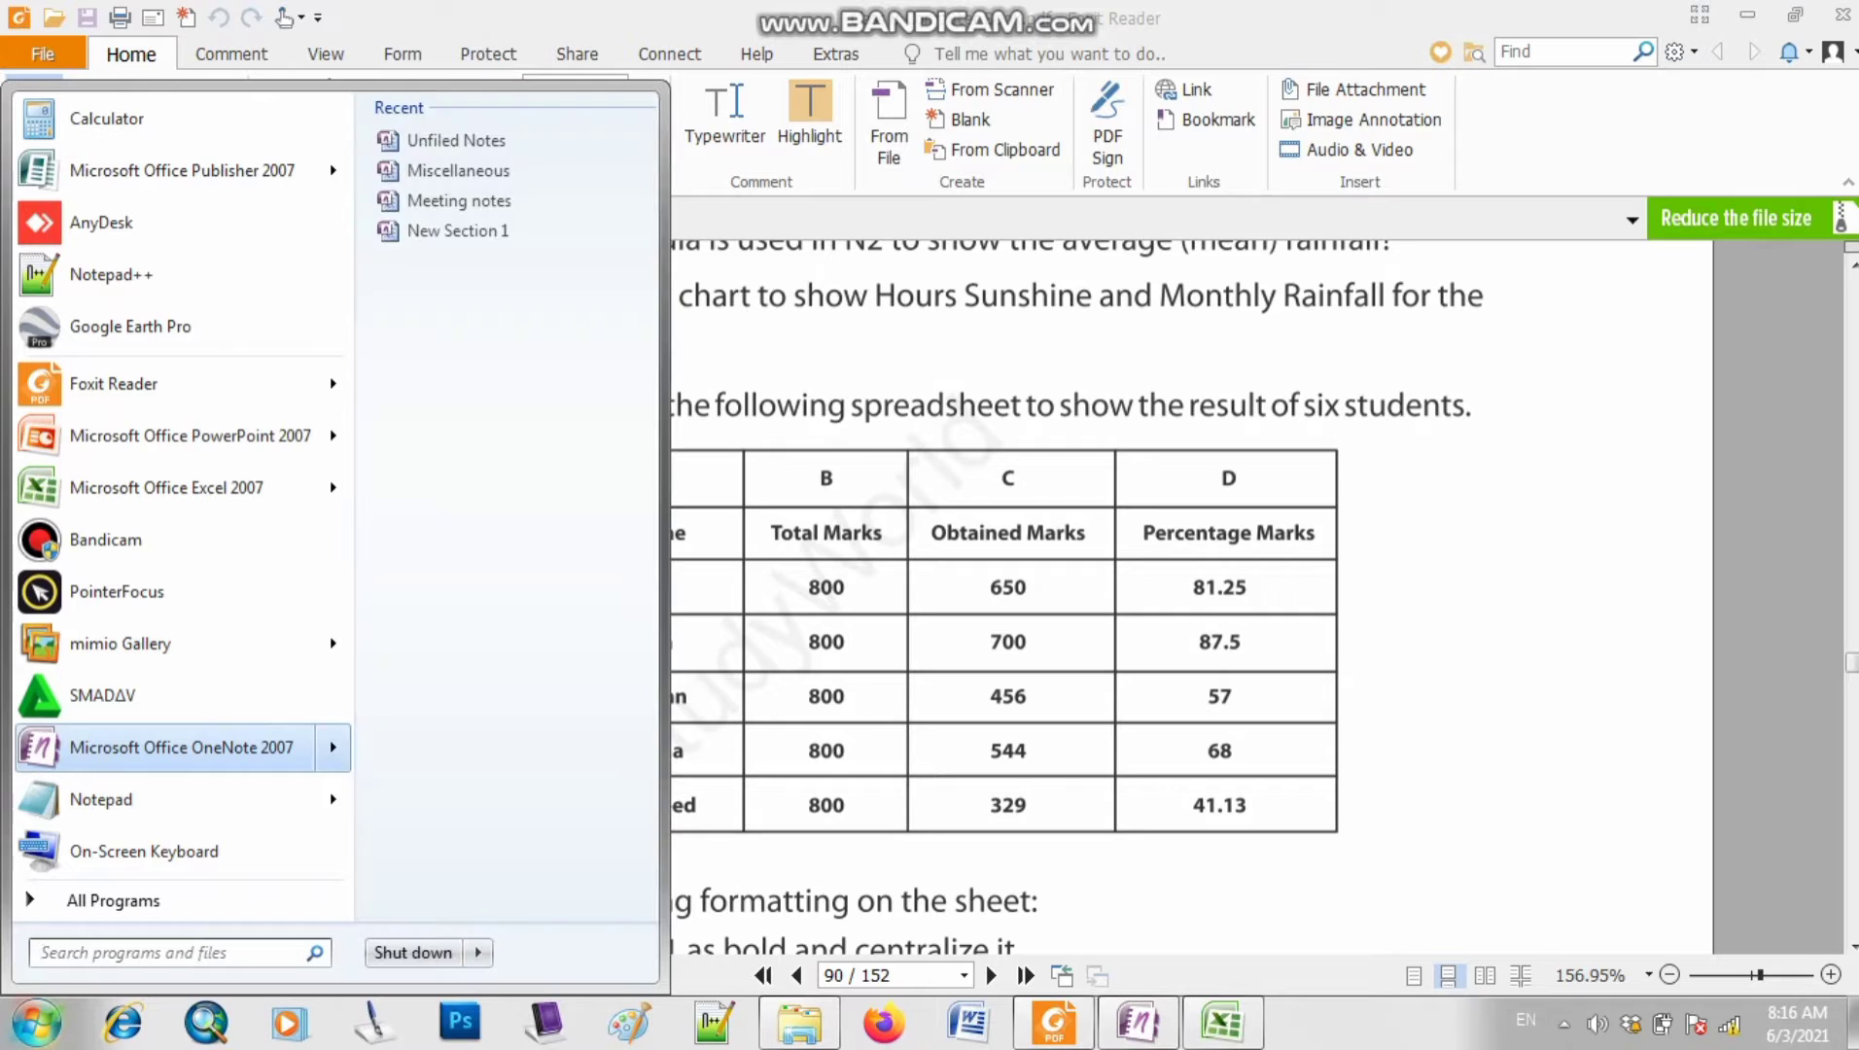
pyautogui.click(182, 748)
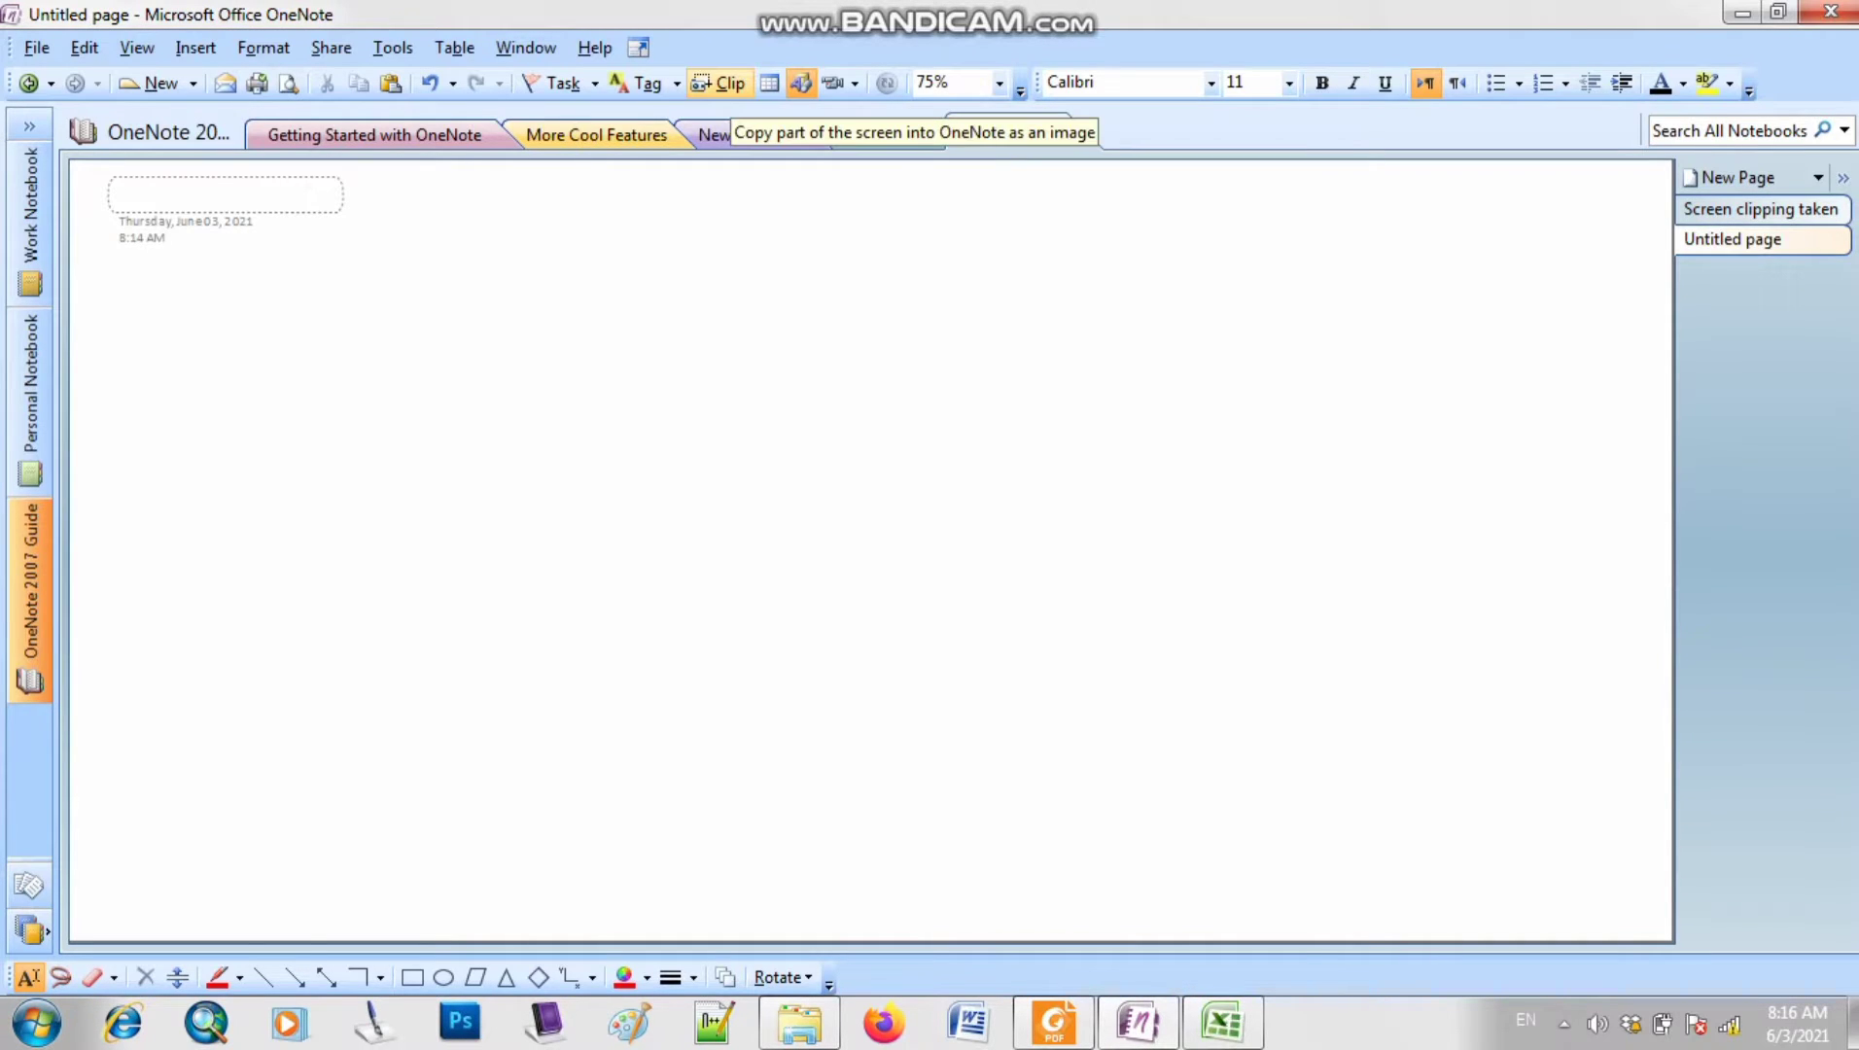
pyautogui.click(717, 83)
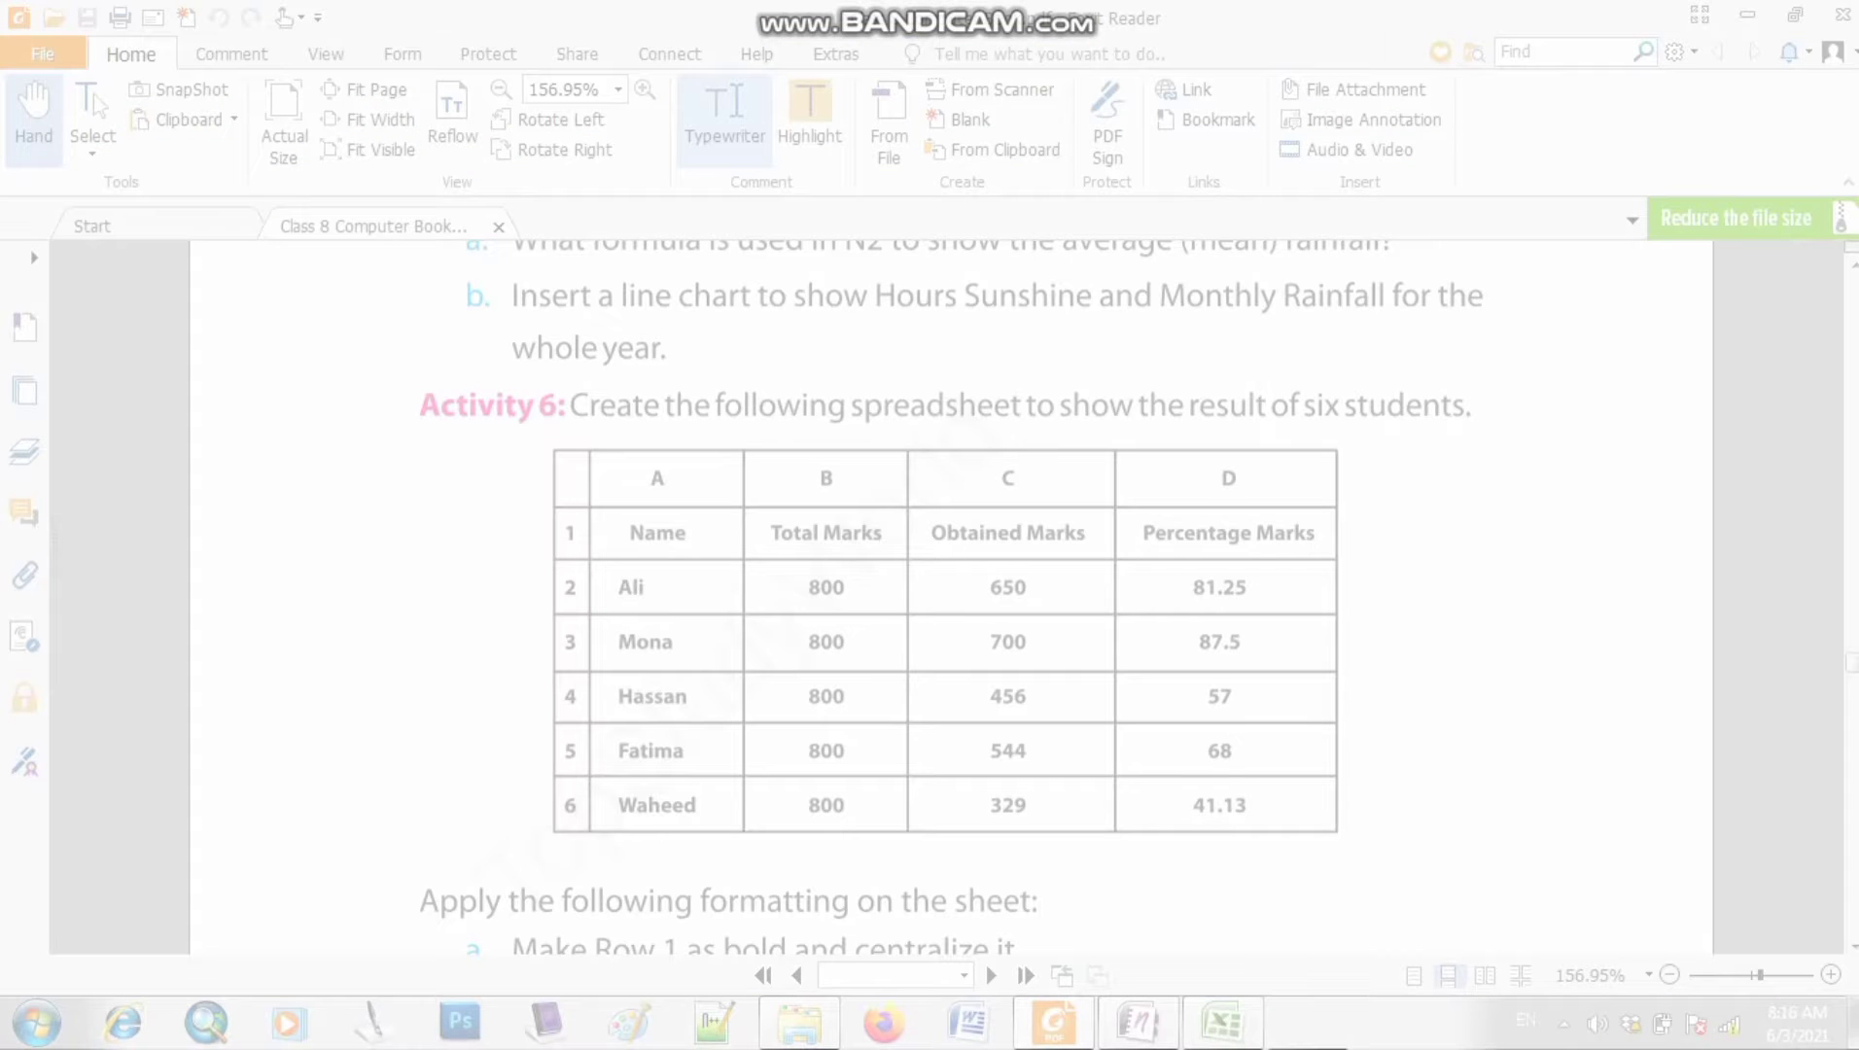
pyautogui.moveTo(542, 432); pyautogui.dragTo(1344, 846)
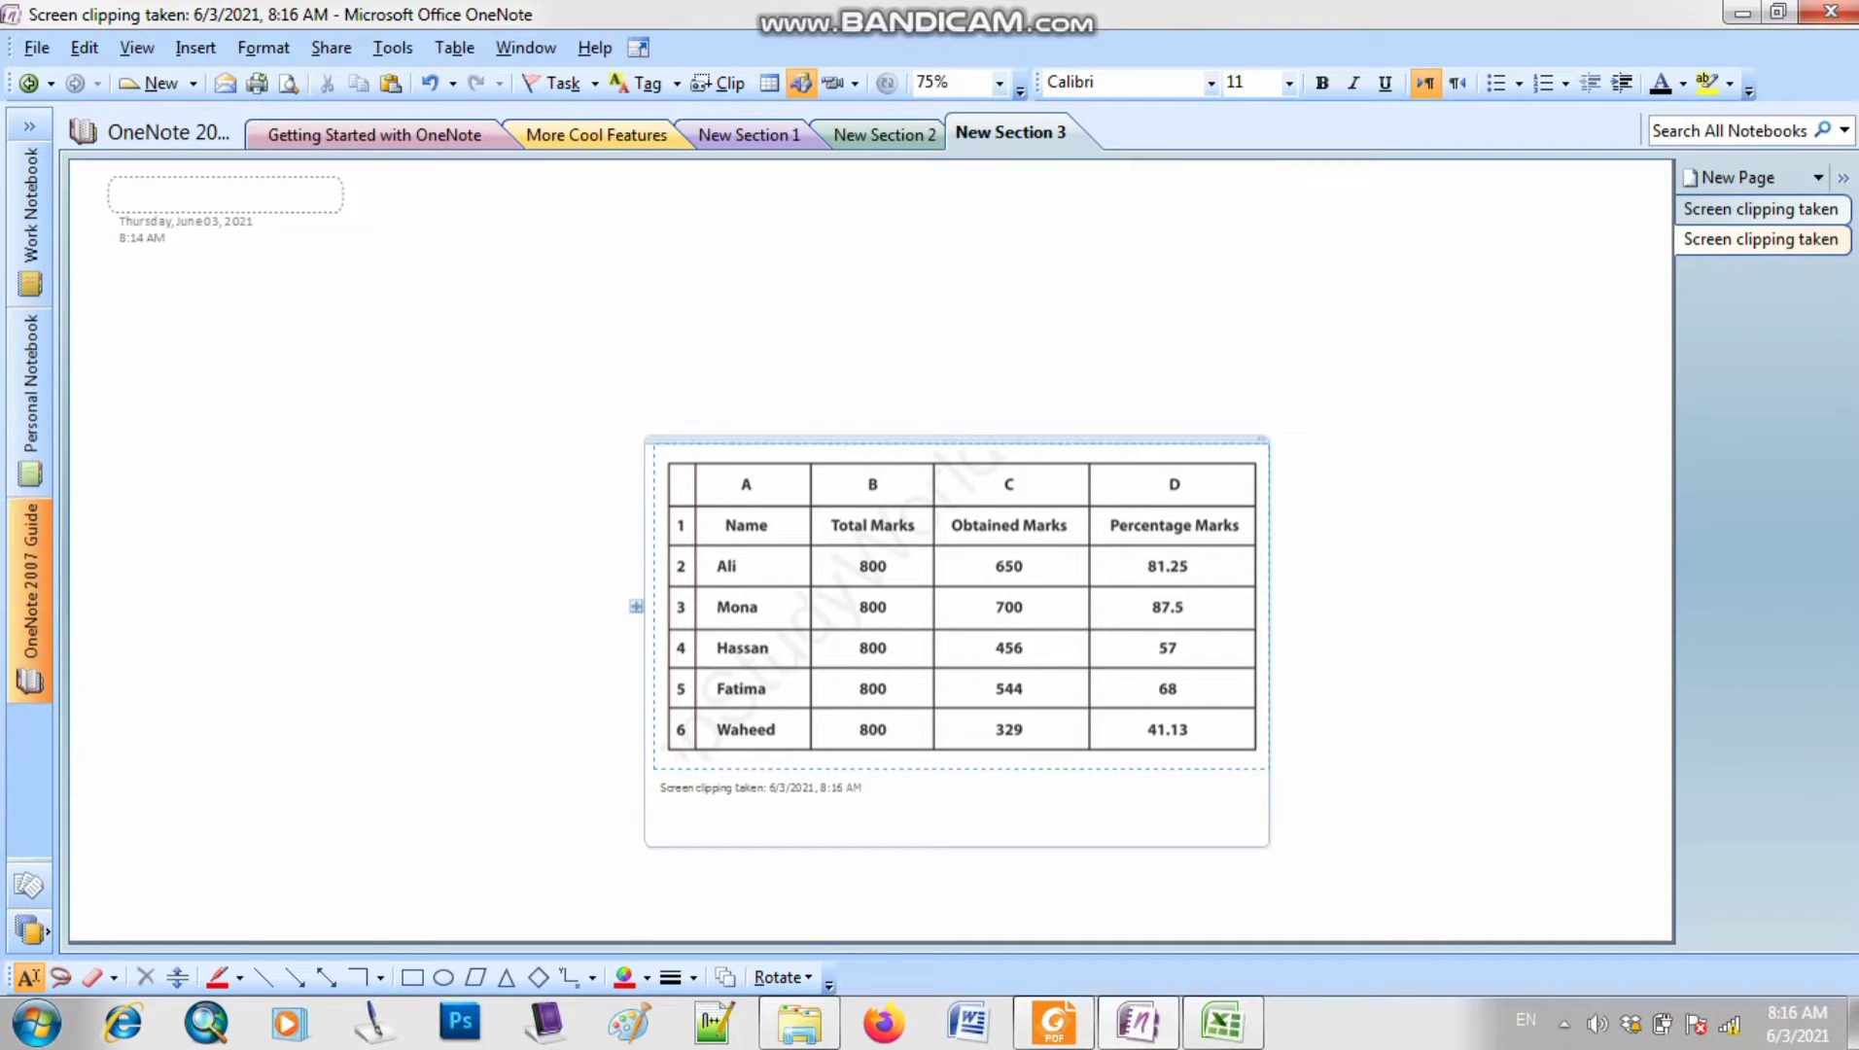
# - Copy the text from the clipped table picture and paste it into an empty area of the same OneNote page
pyautogui.rightClick(1092, 516)
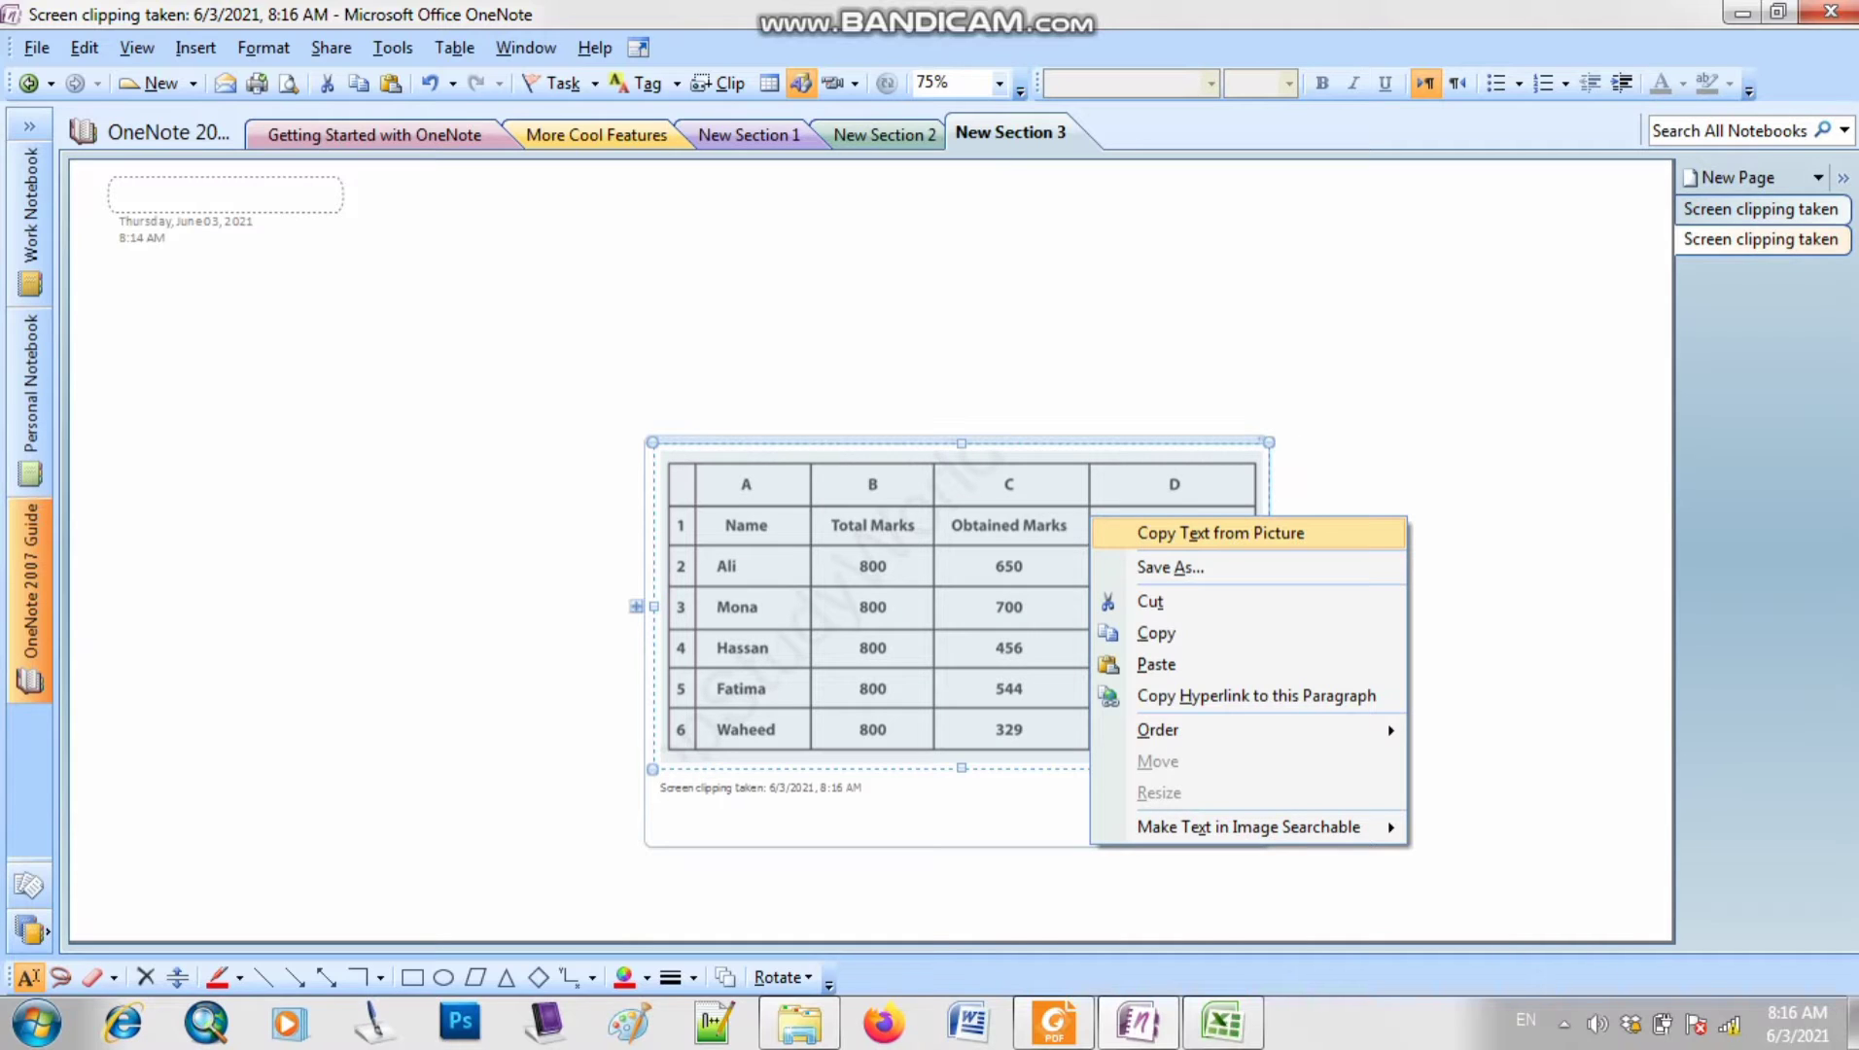
pyautogui.click(1220, 533)
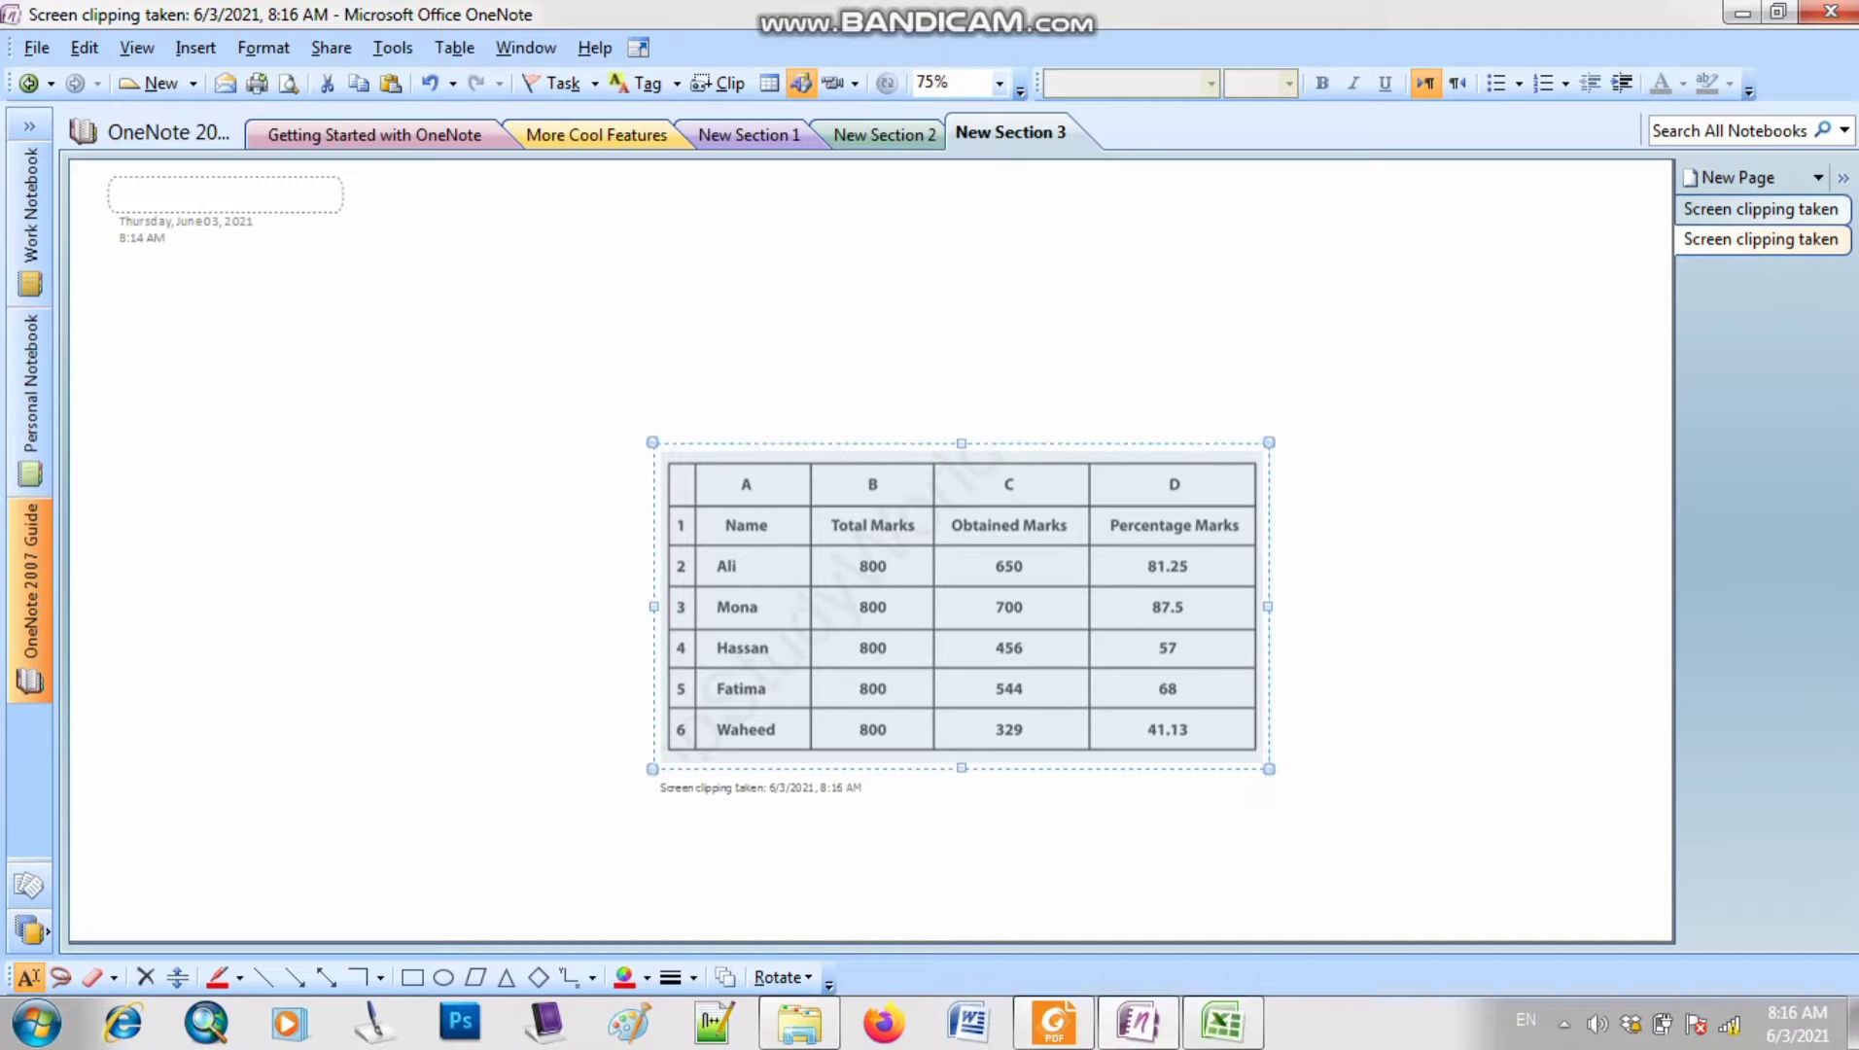
pyautogui.rightClick(161, 360)
pyautogui.click(227, 439)
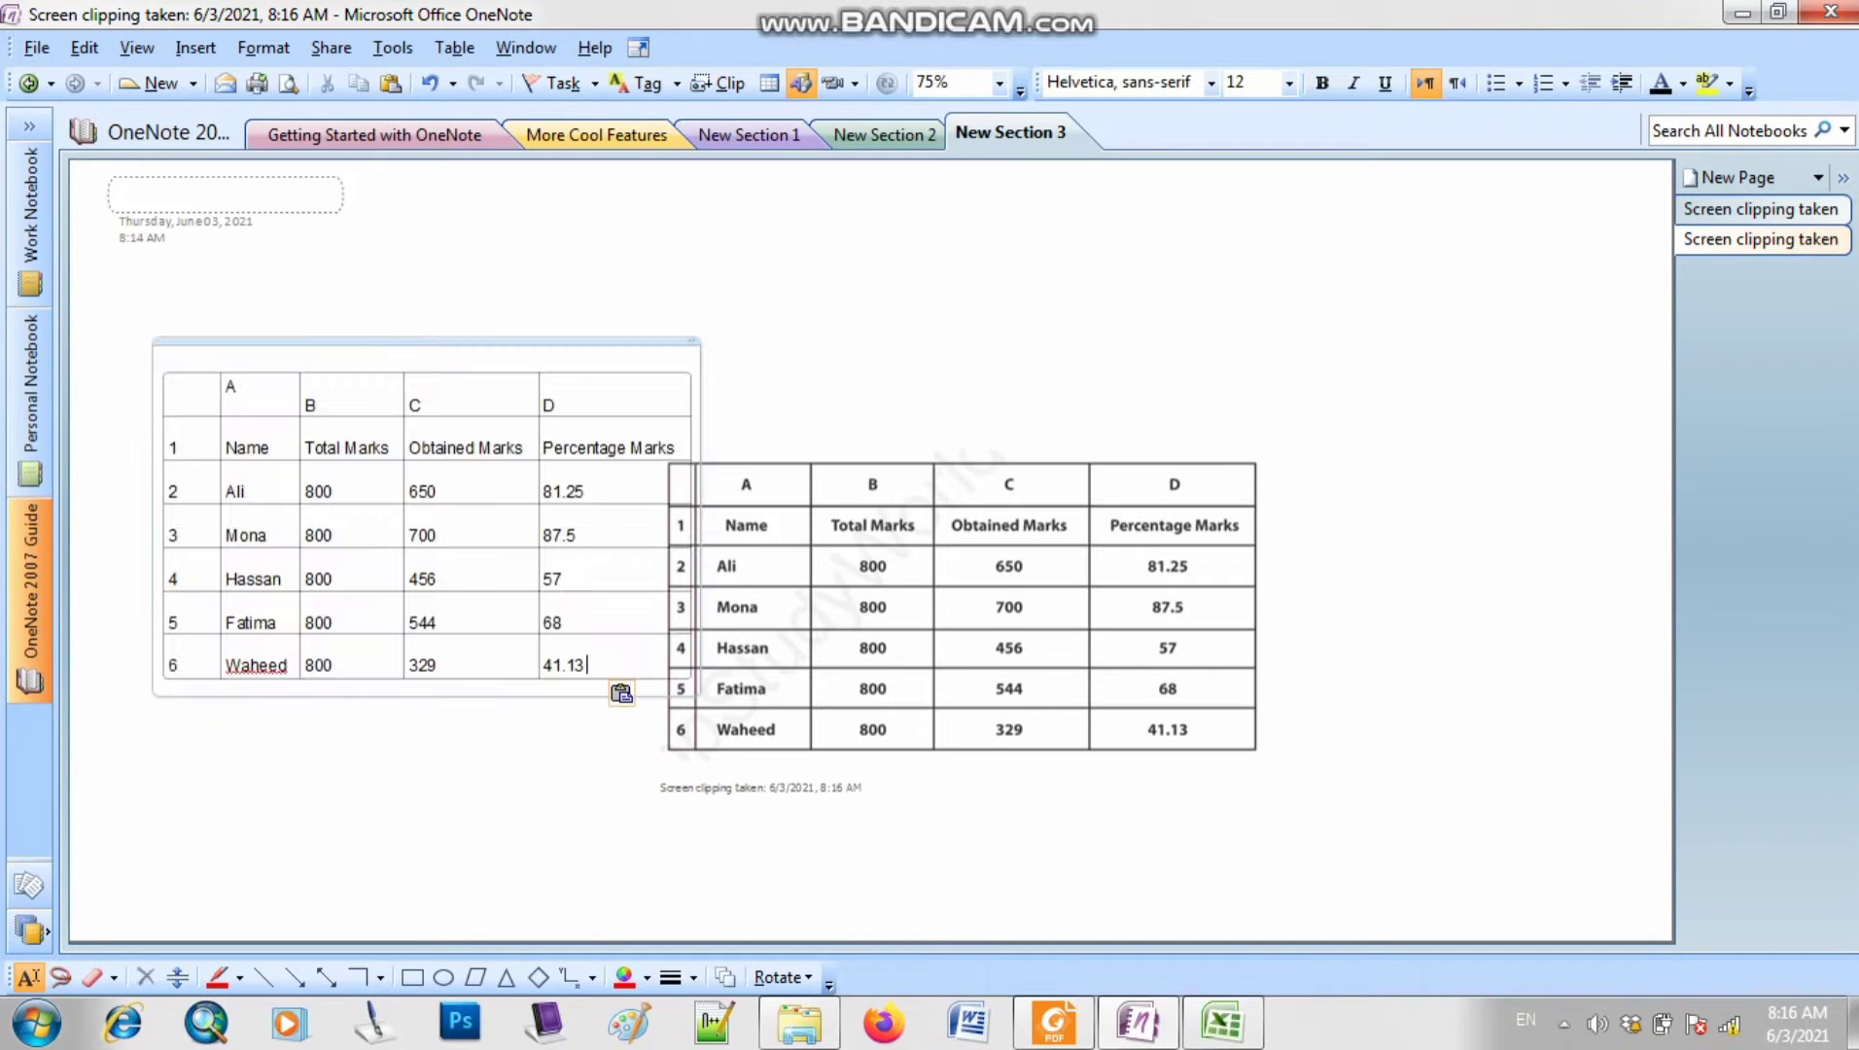
# - Add test characters after the obtained mark 700 in the pasted table and erase them again
pyautogui.click(440, 535)
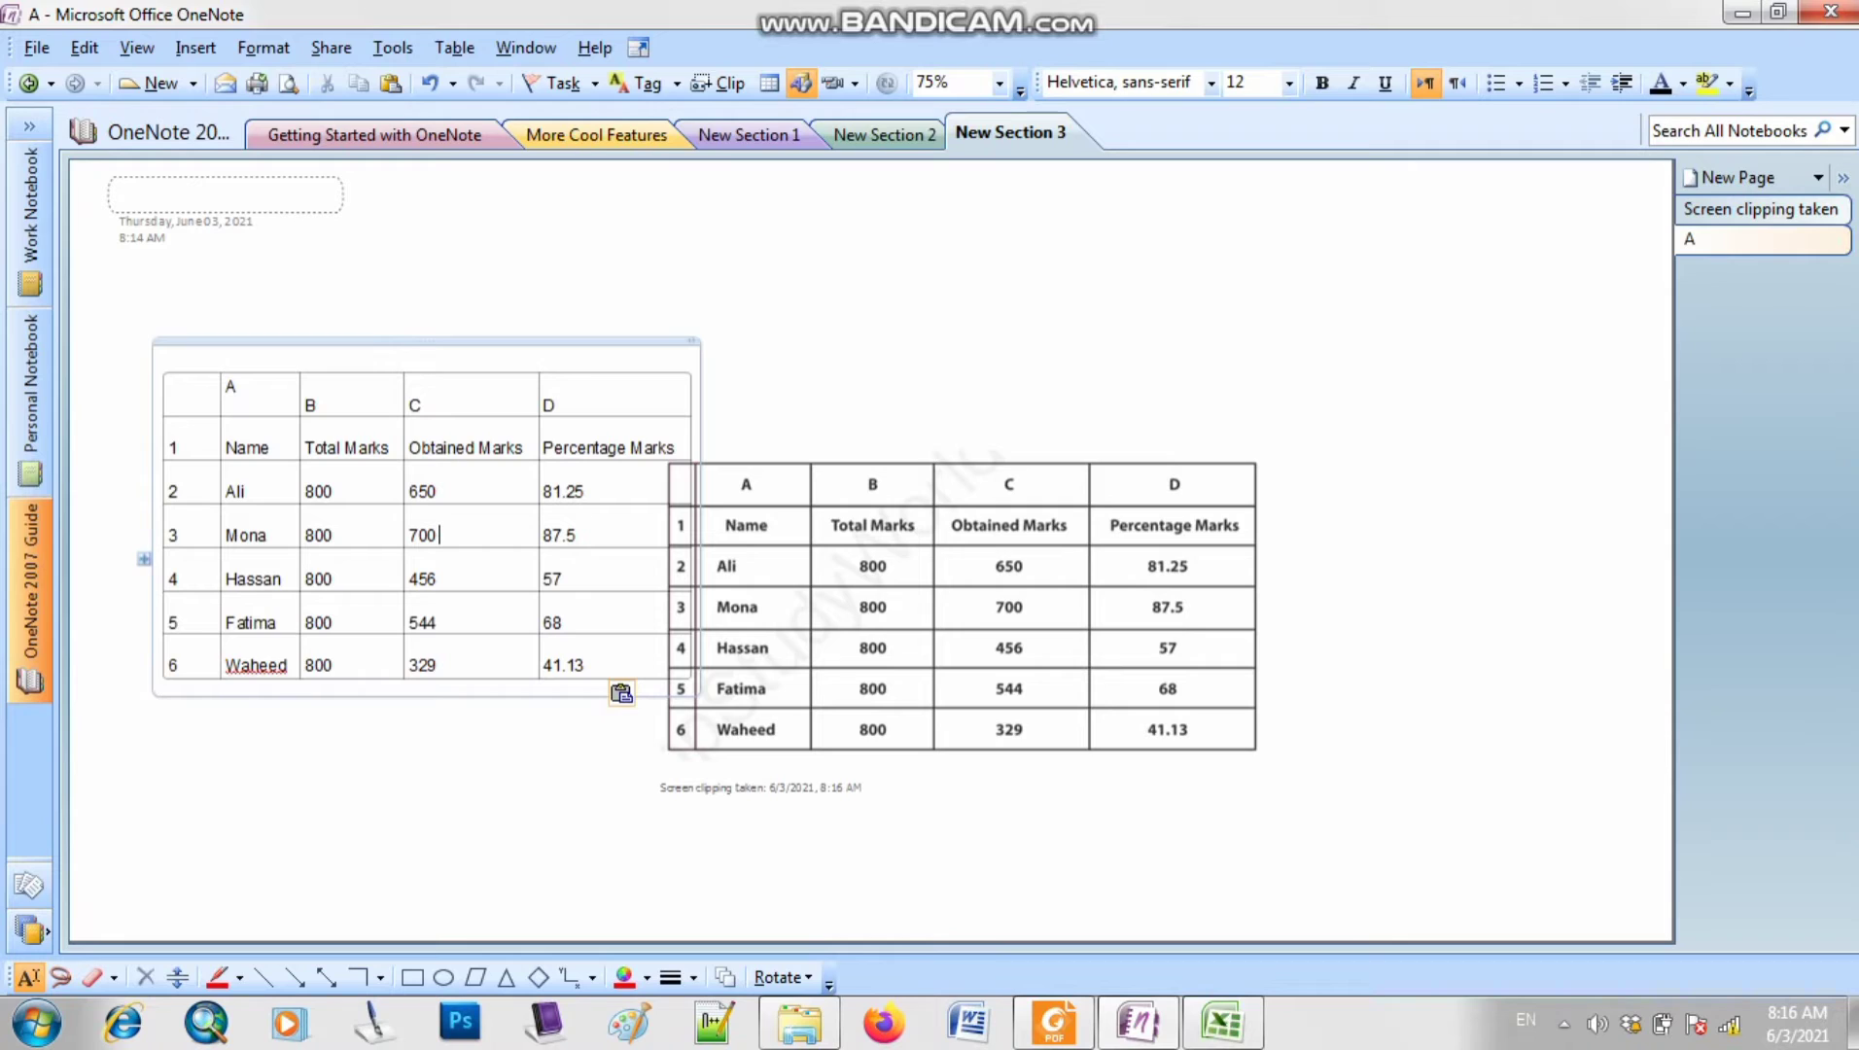
pyautogui.write('kjkjkl')
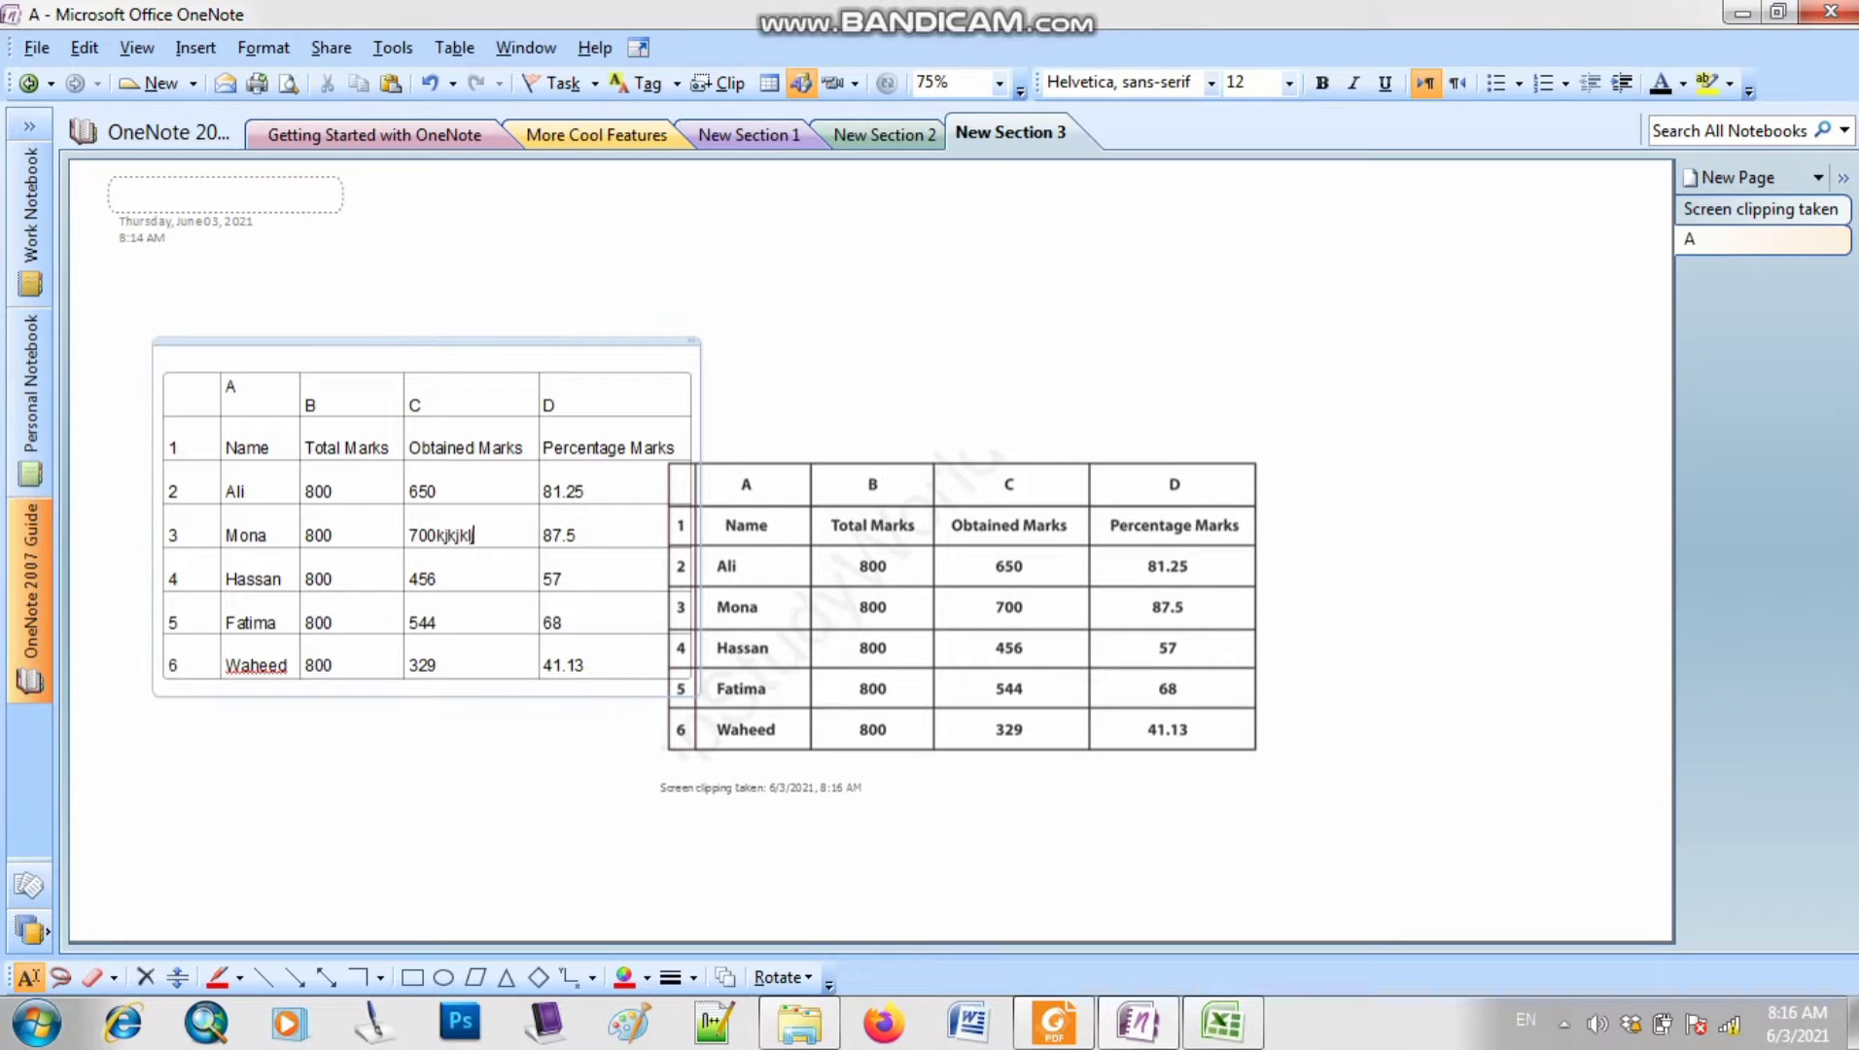
pyautogui.press('BackSpace')
pyautogui.press('BackSpace')
pyautogui.press('BackSpace')
pyautogui.press('BackSpace')
pyautogui.press('BackSpace')
# - Try typing test characters over the clipped table picture and delete the resulting text box
pyautogui.click(956, 633)
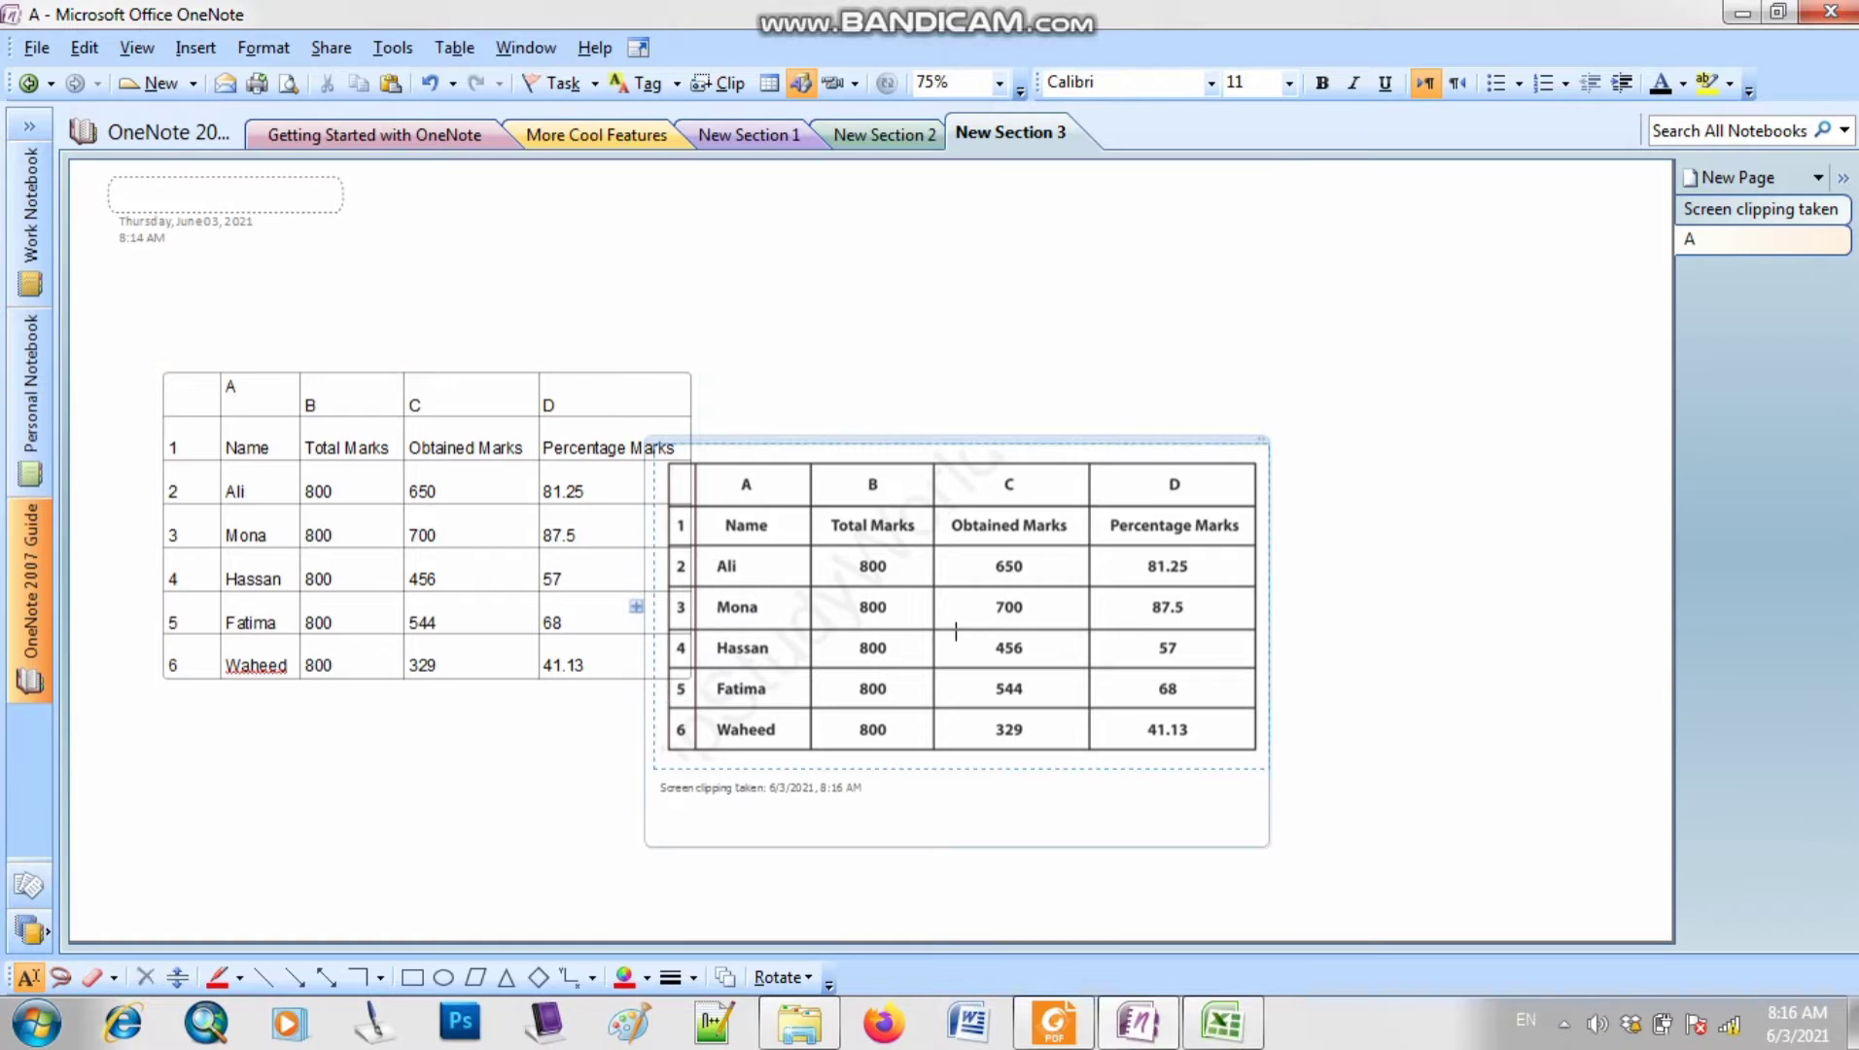
pyautogui.write('jhgjkhjk')
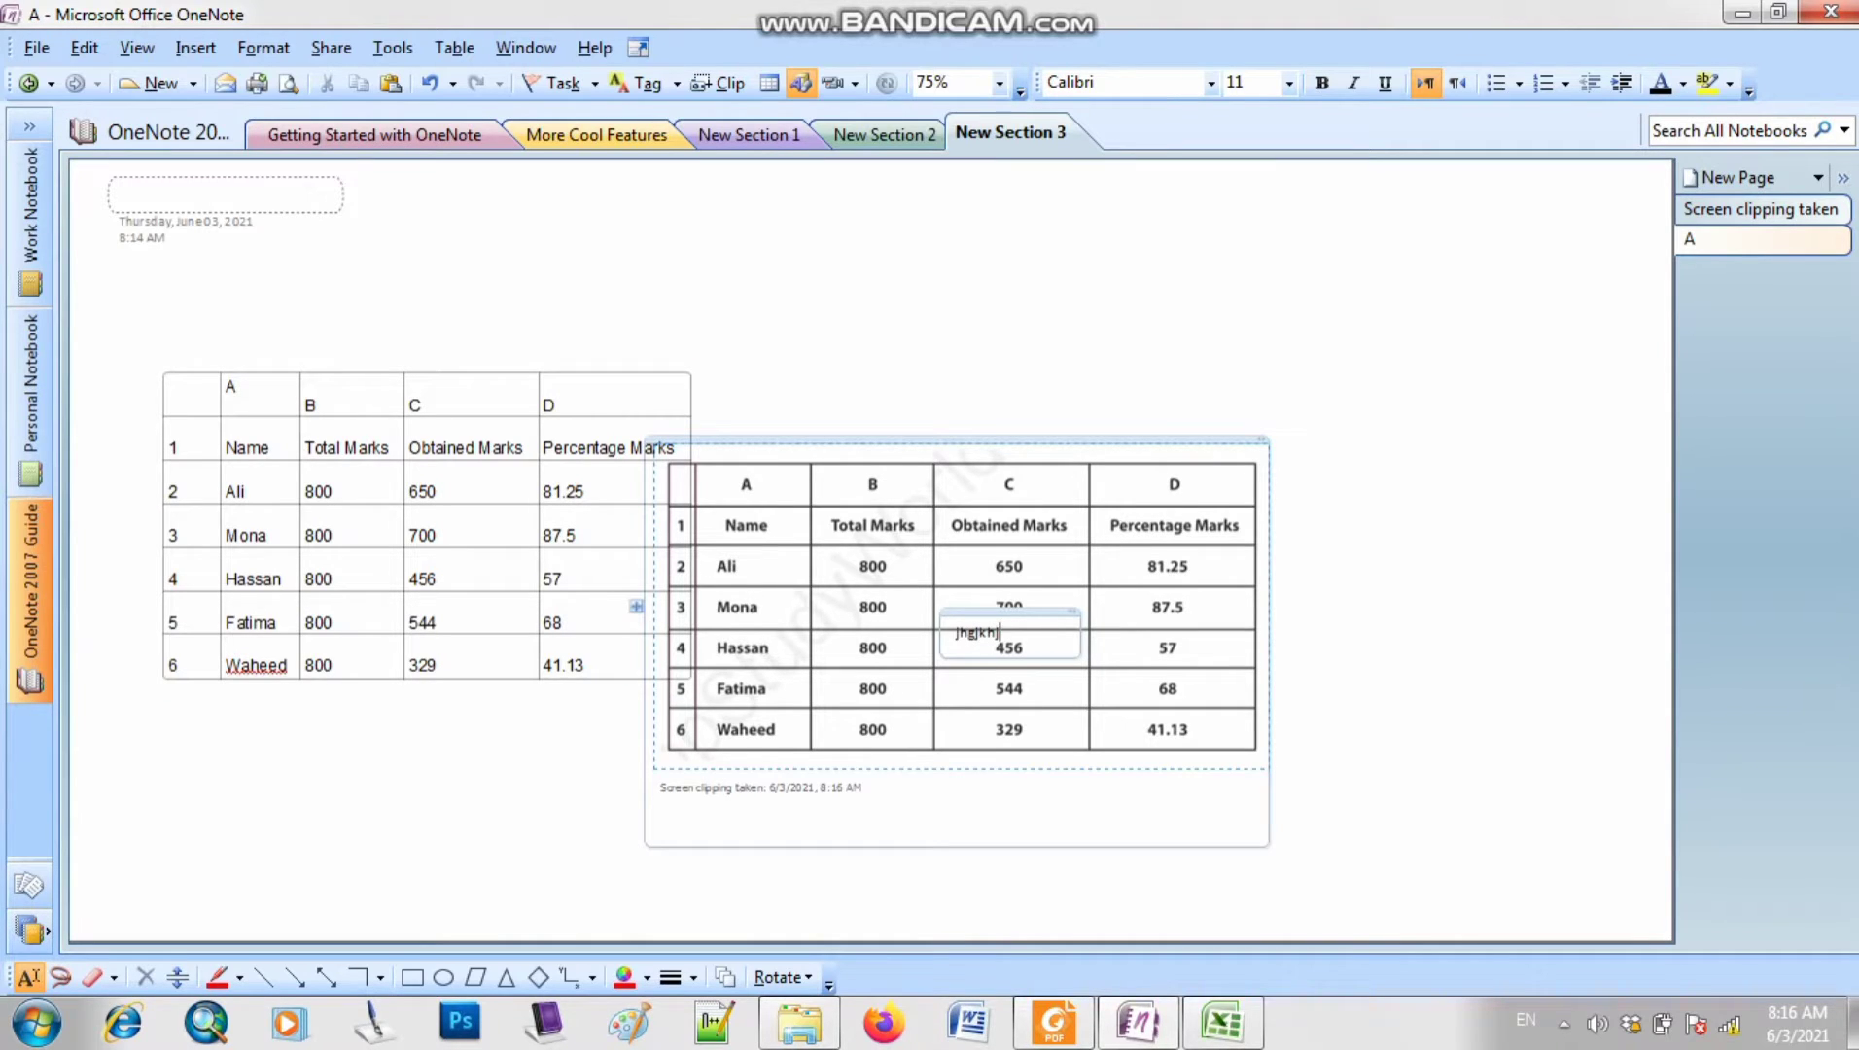
pyautogui.click(1010, 613)
pyautogui.press('Delete')
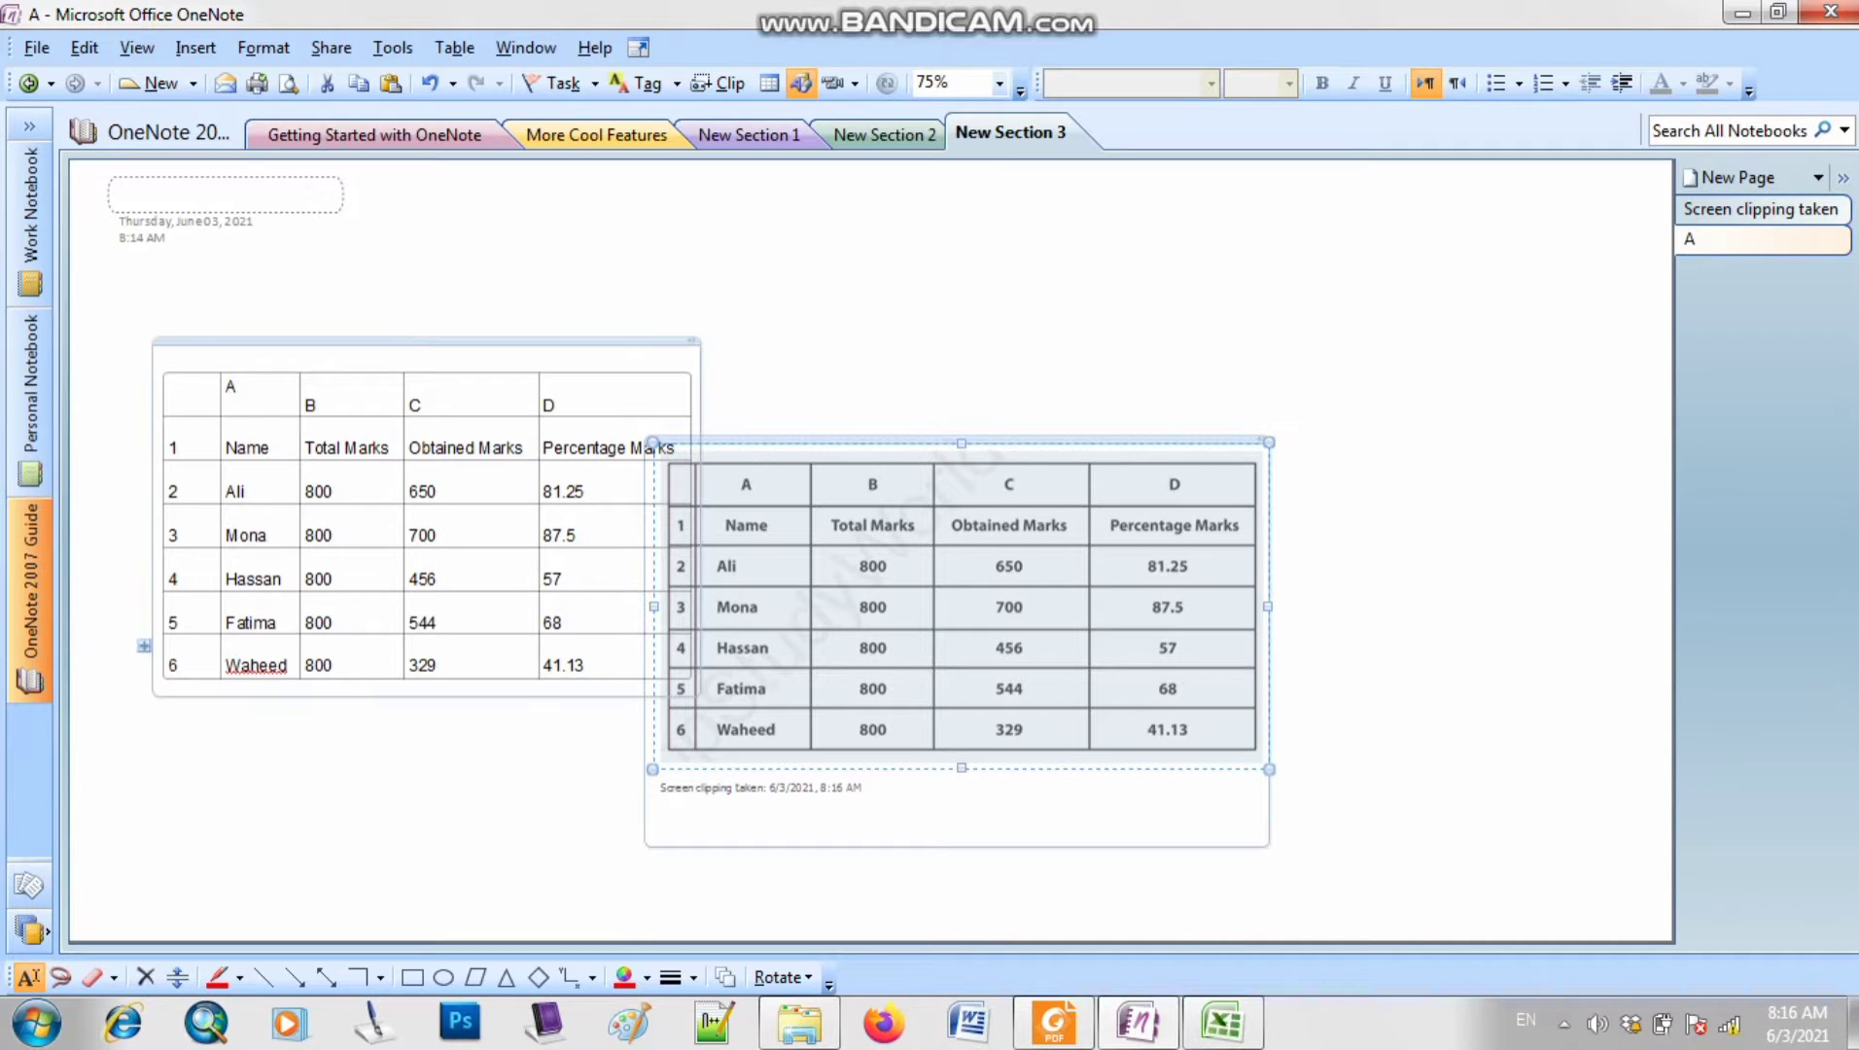
# - Copy the whole editable table from the OneNote page and switch to the blank Excel workbook
pyautogui.rightClick(295, 340)
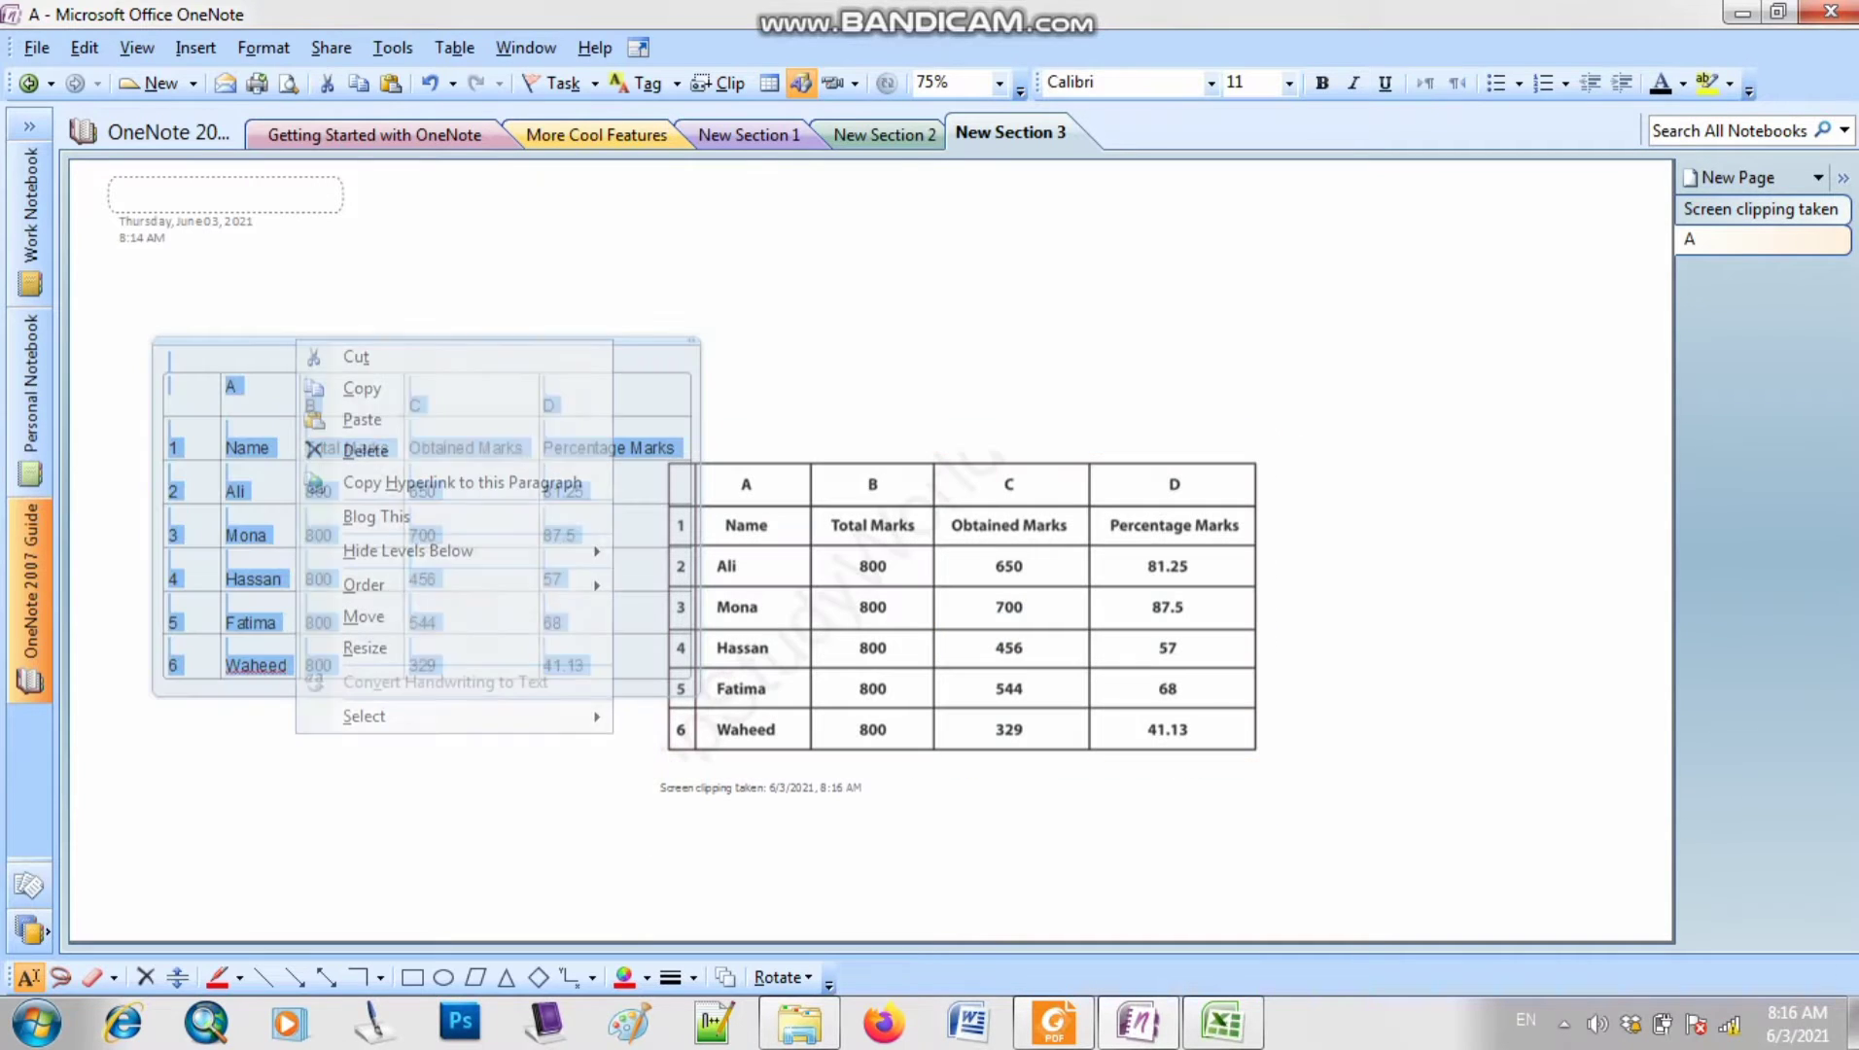
pyautogui.click(361, 388)
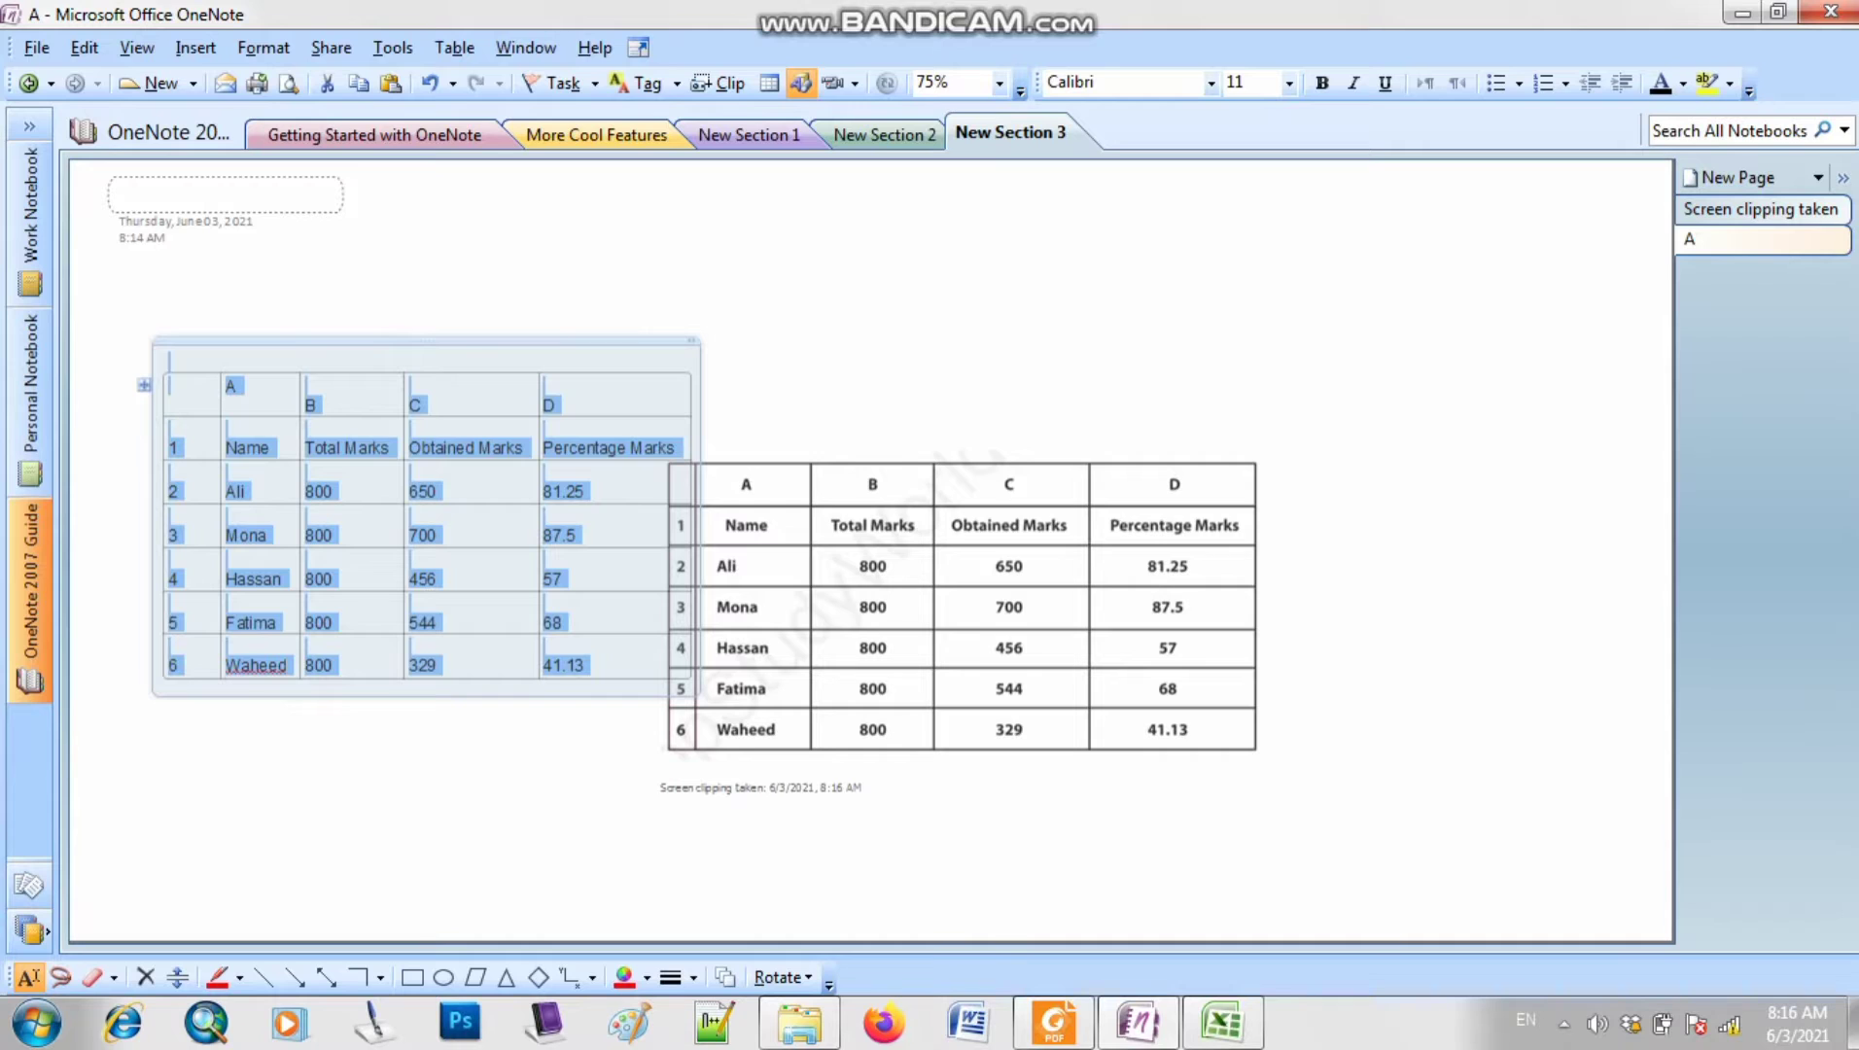
pyautogui.click(1222, 1022)
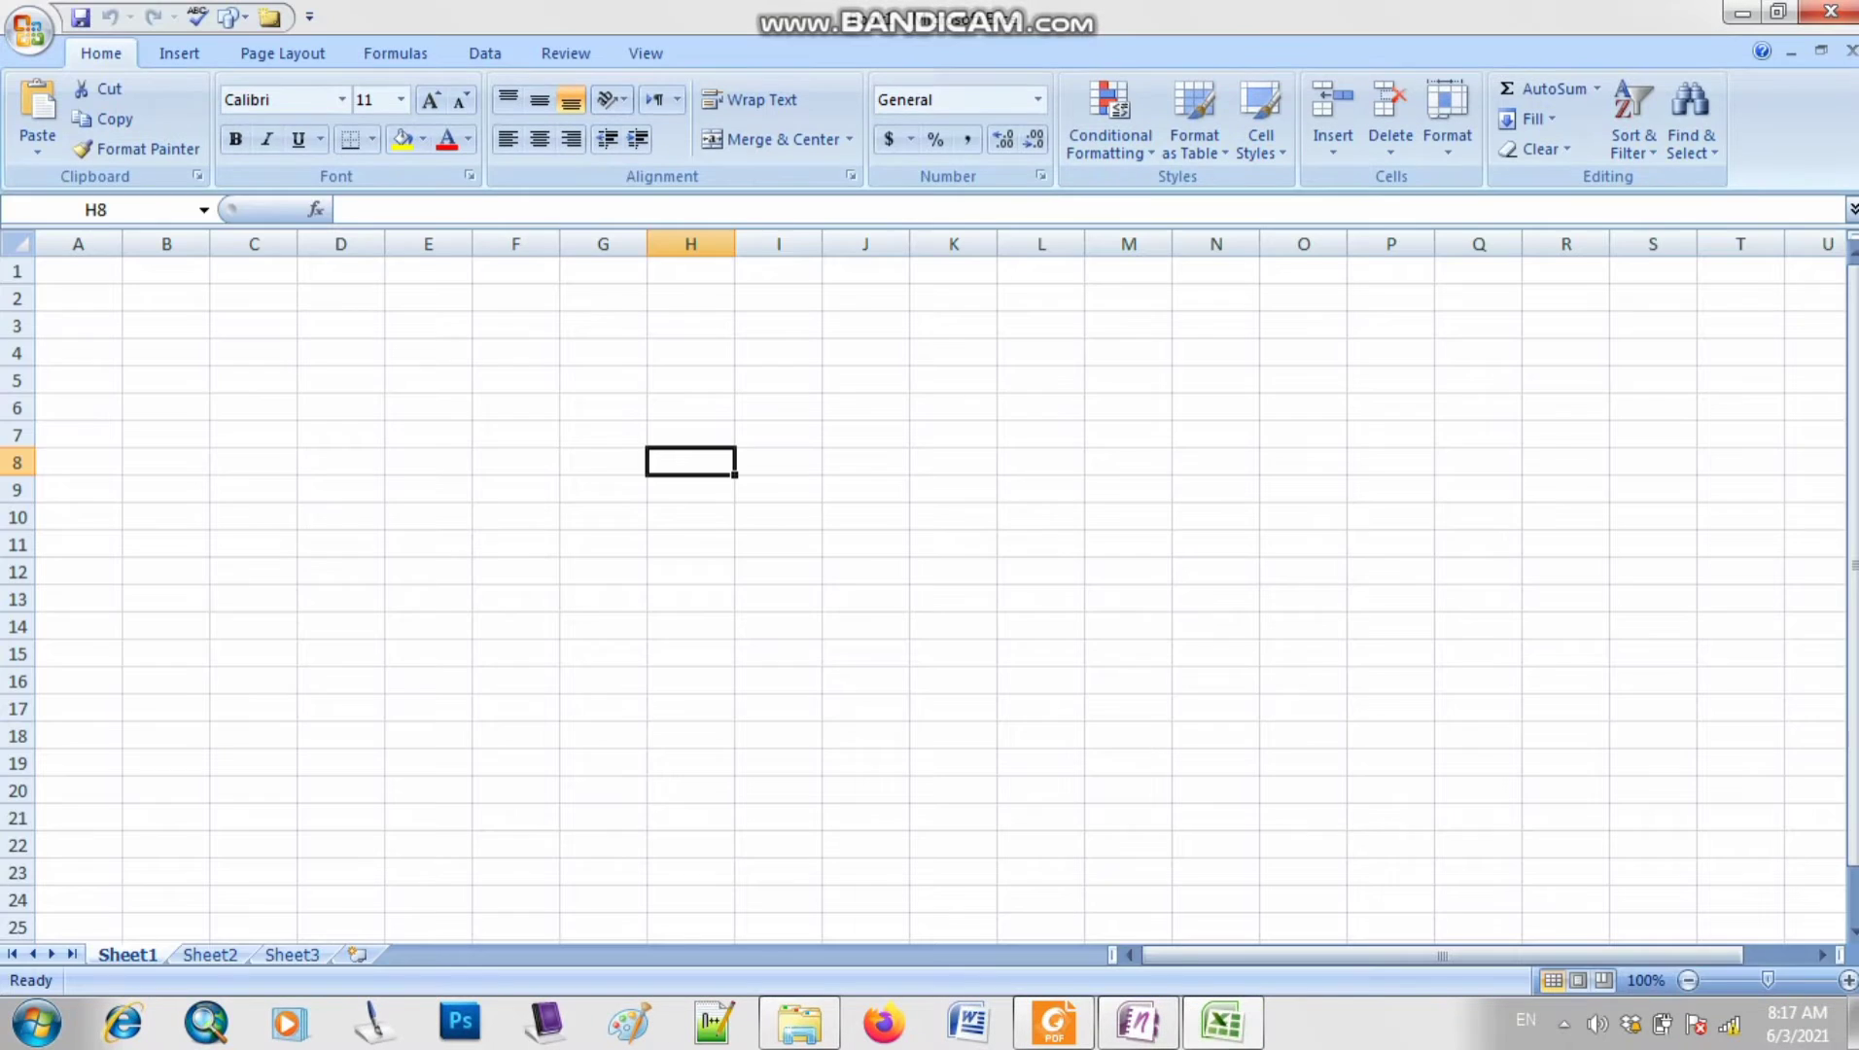
# - Paste the copied table into Sheet1 starting at cell D5, with the sheet zoomed to 160%
pyautogui.moveTo(516, 326); pyautogui.dragTo(602, 463)
pyautogui.click(603, 436)
pyautogui.click(515, 380)
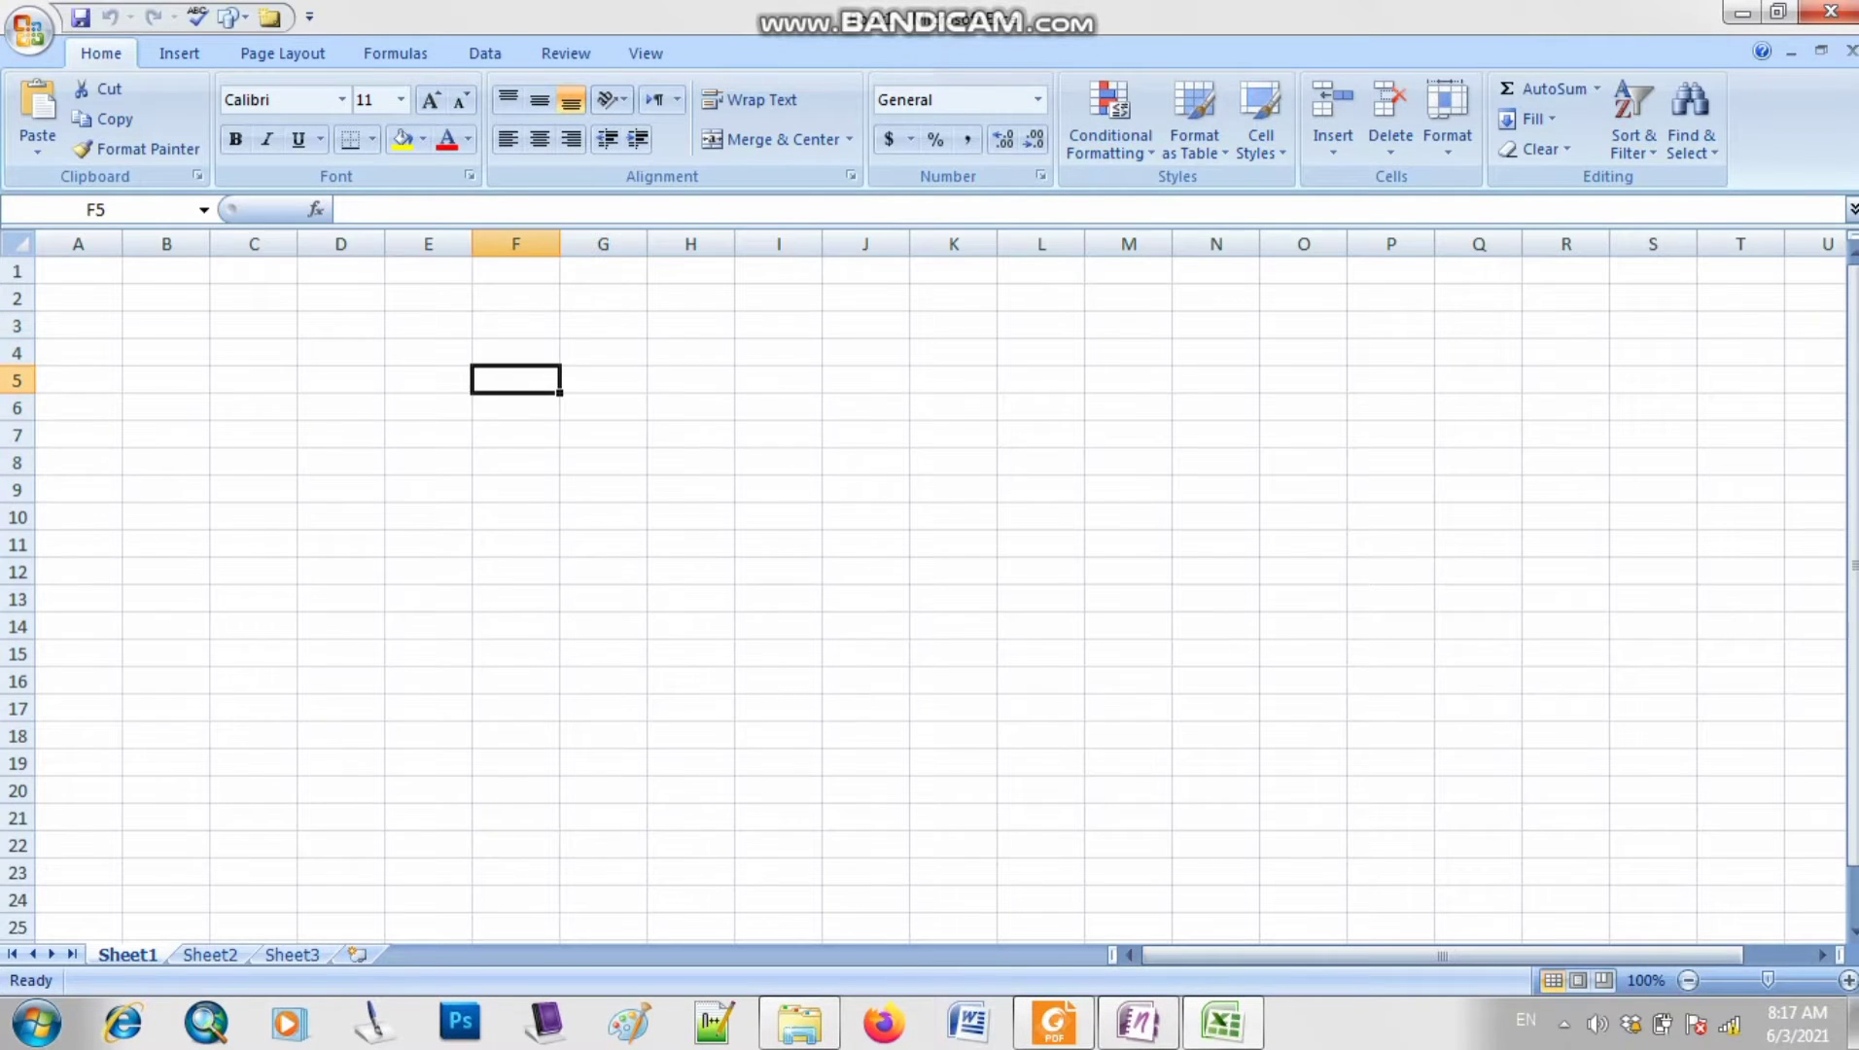
pyautogui.click(1848, 980)
pyautogui.click(1848, 980)
pyautogui.click(1848, 980)
pyautogui.click(1849, 980)
pyautogui.click(1849, 980)
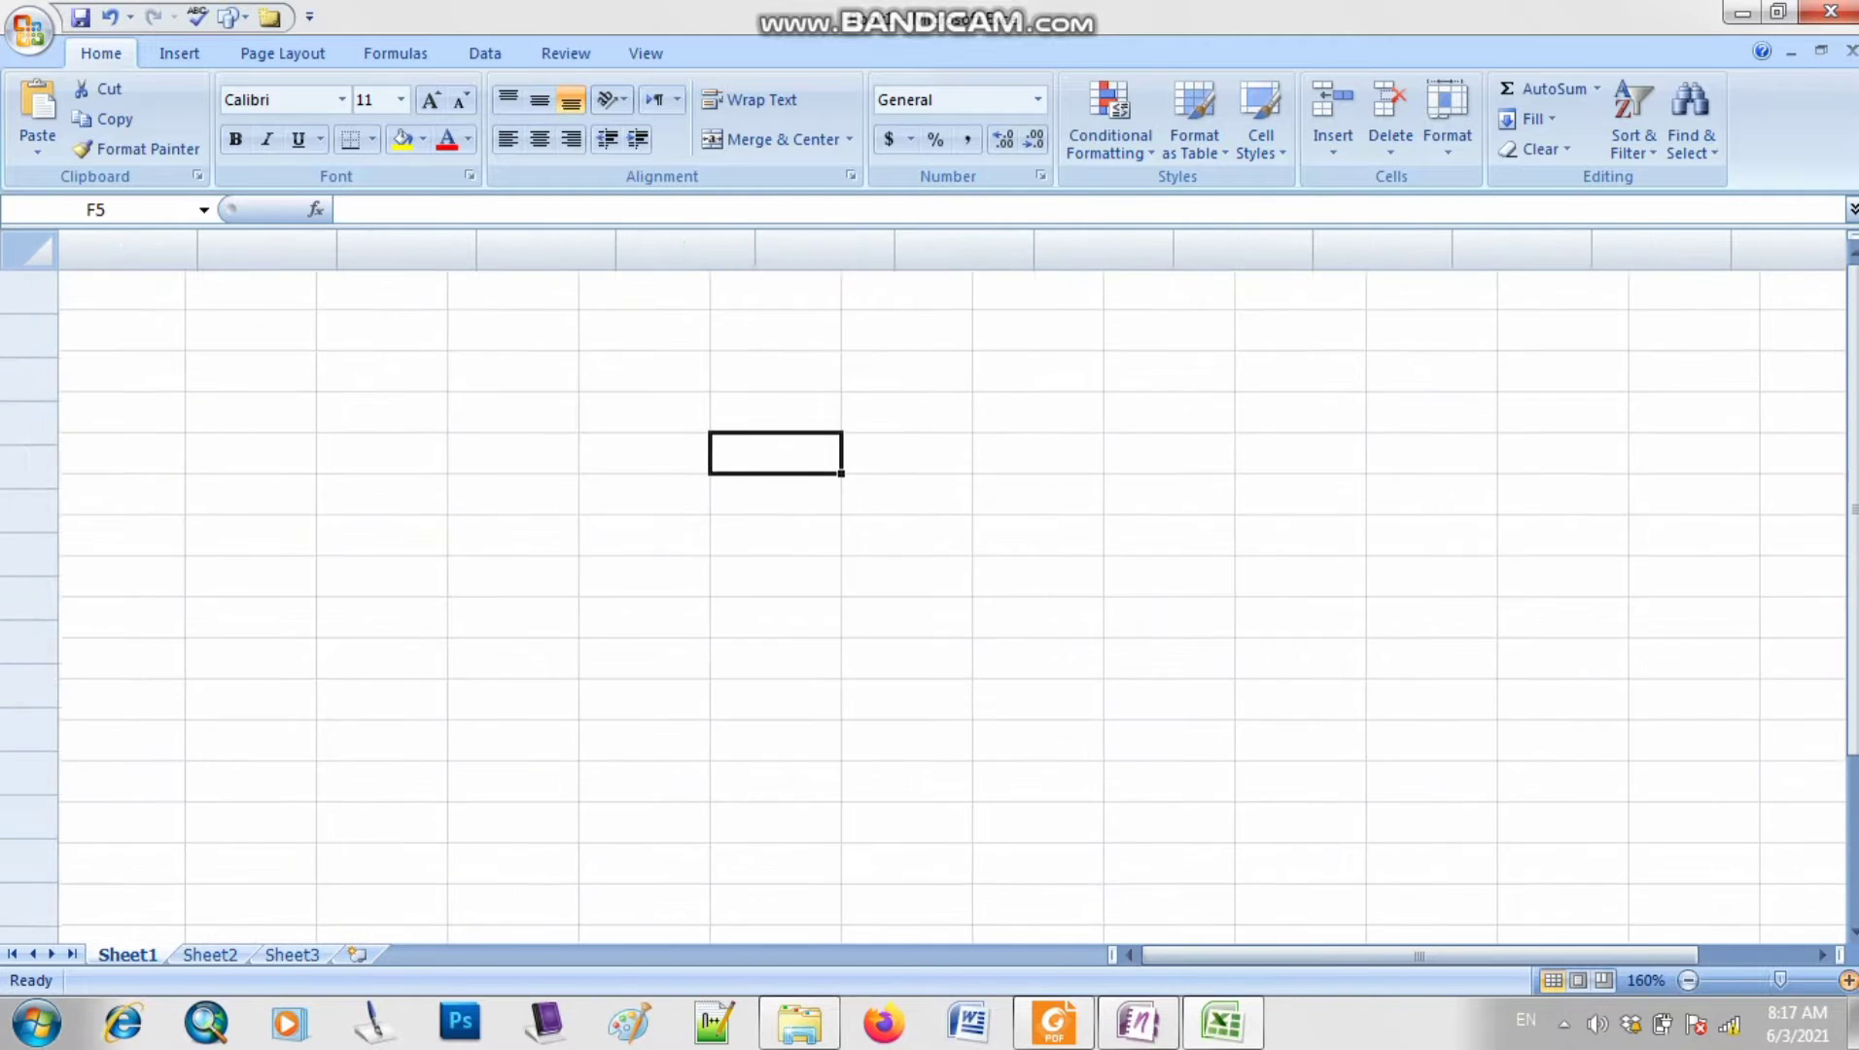
pyautogui.click(1848, 980)
pyautogui.click(546, 381)
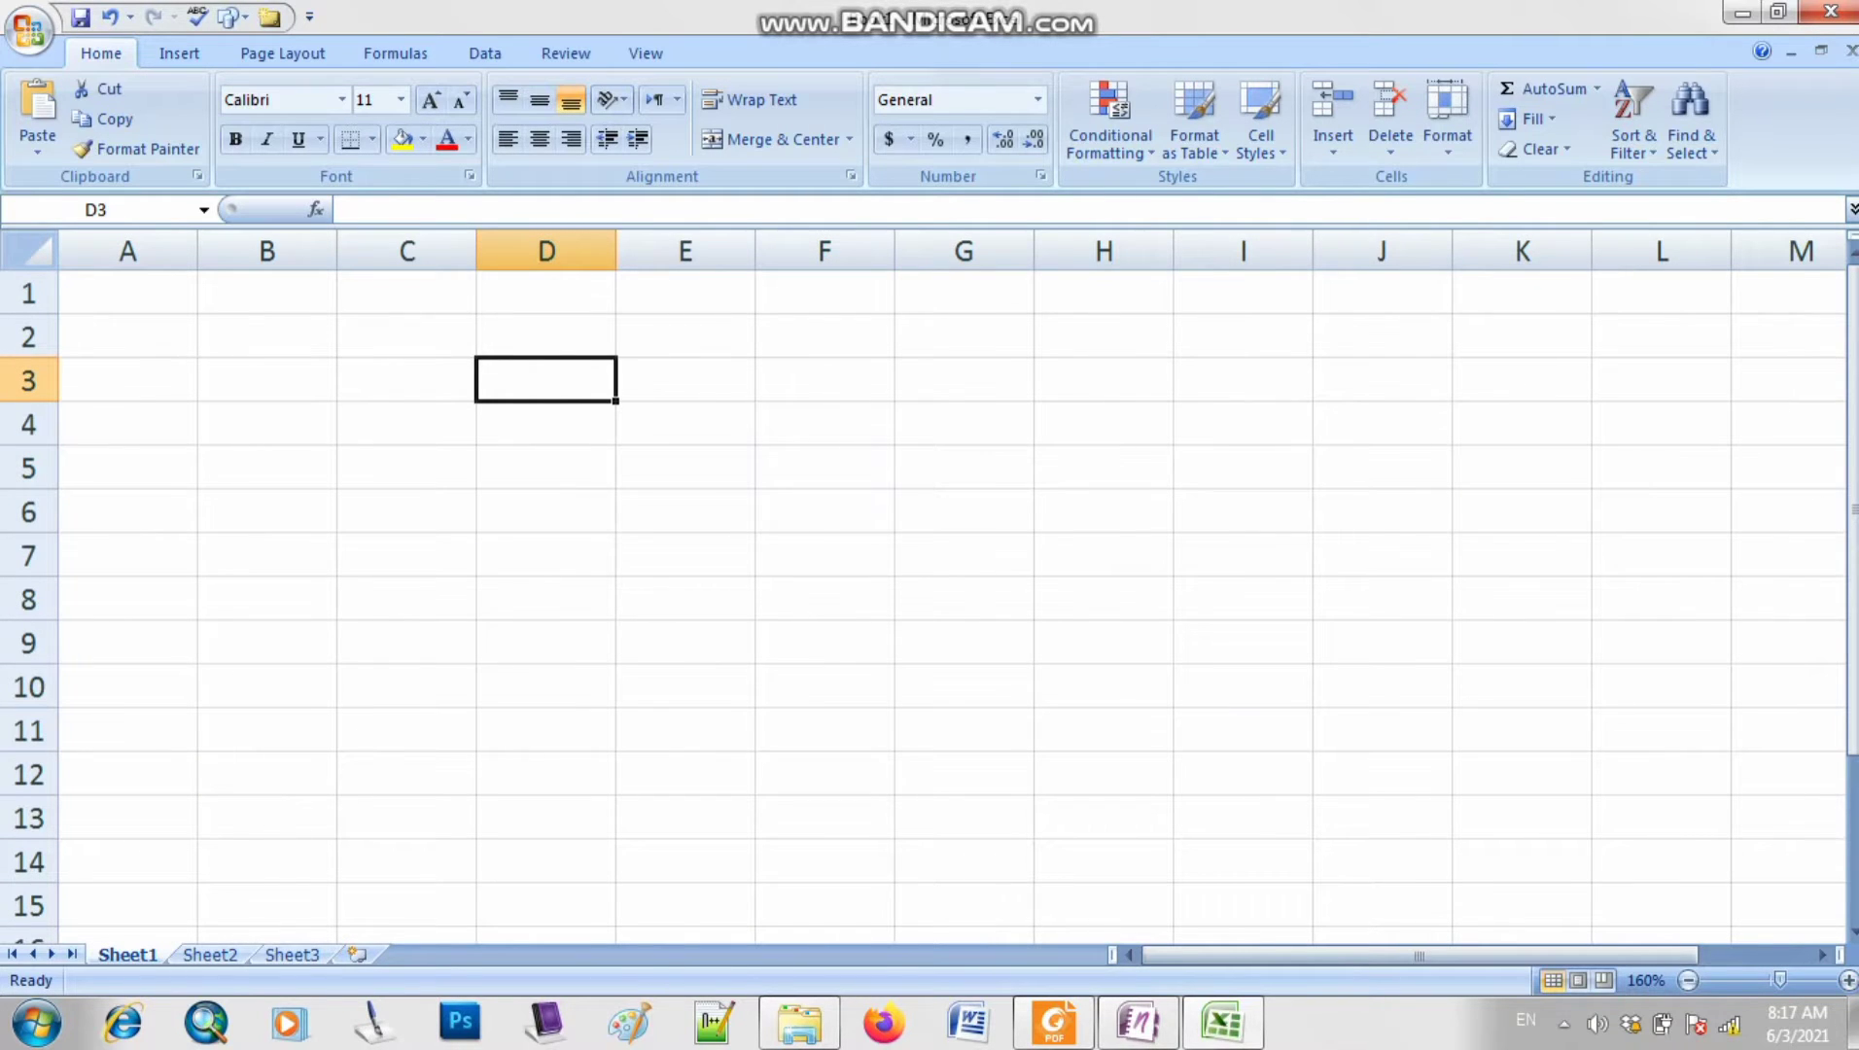
pyautogui.rightClick(600, 470)
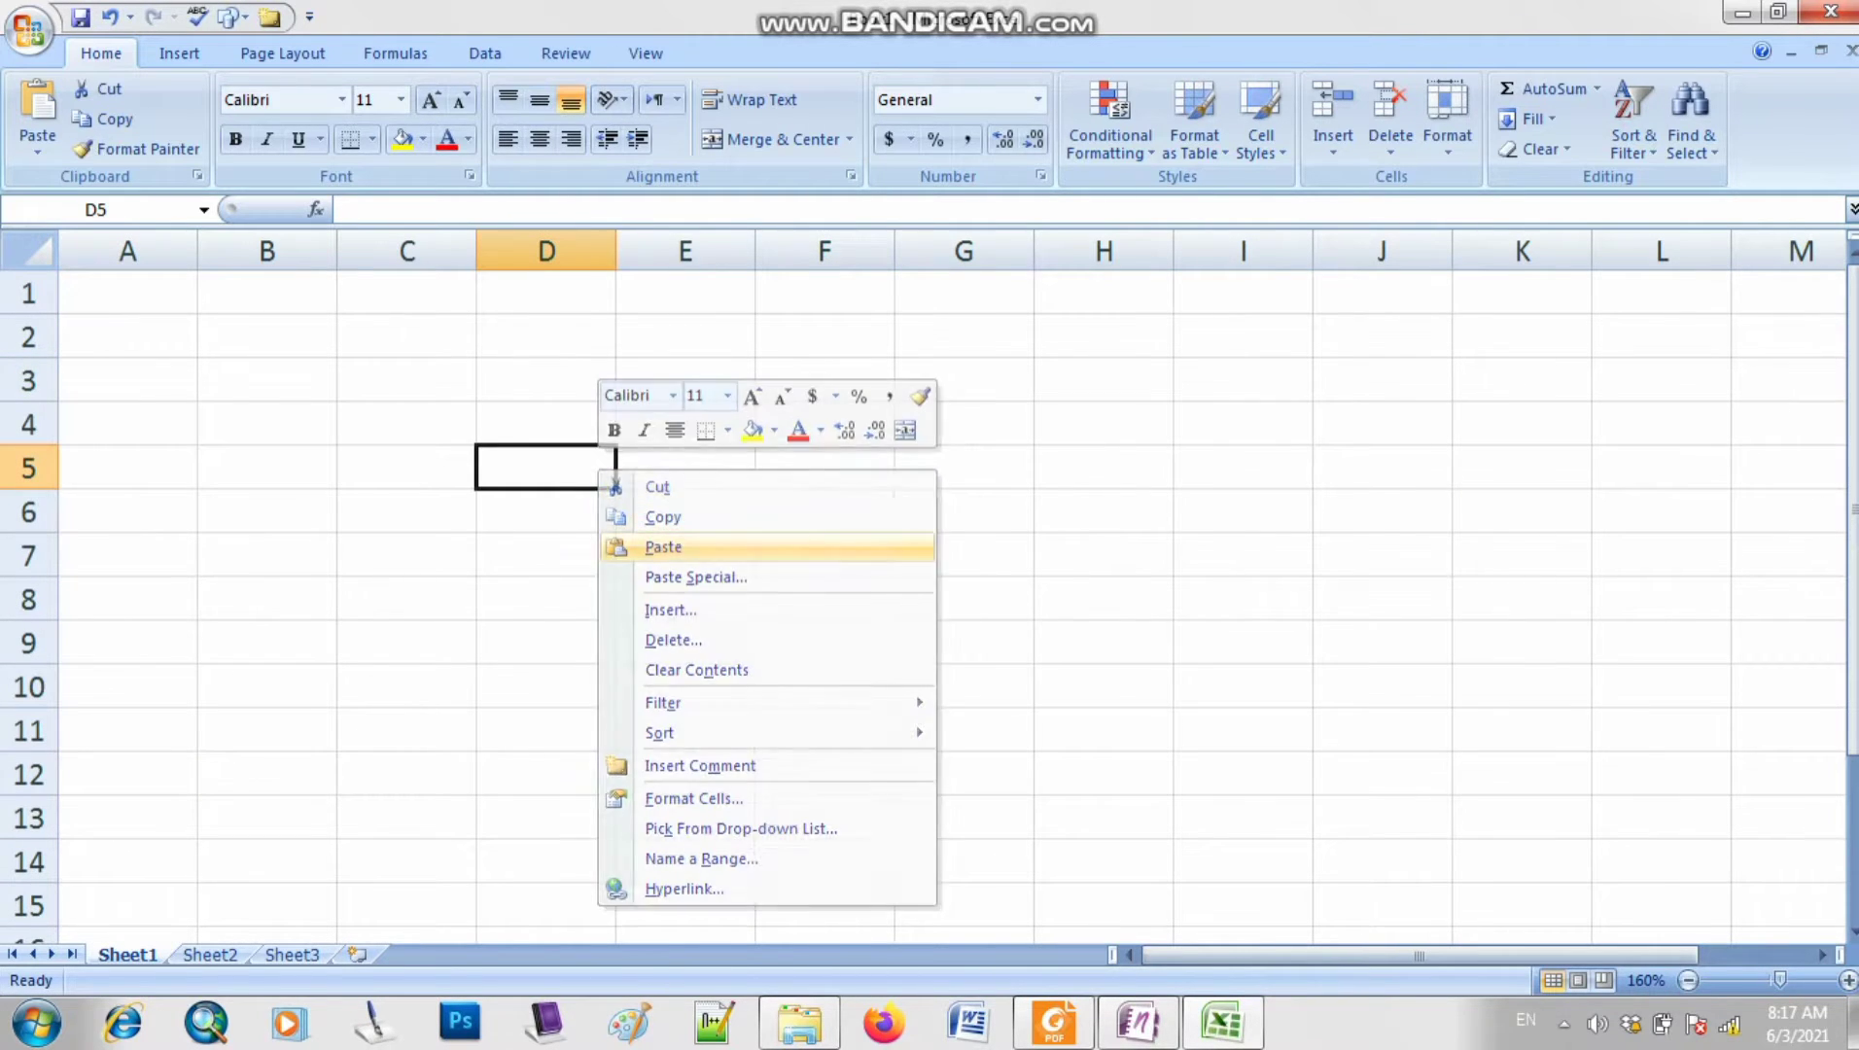
pyautogui.click(663, 546)
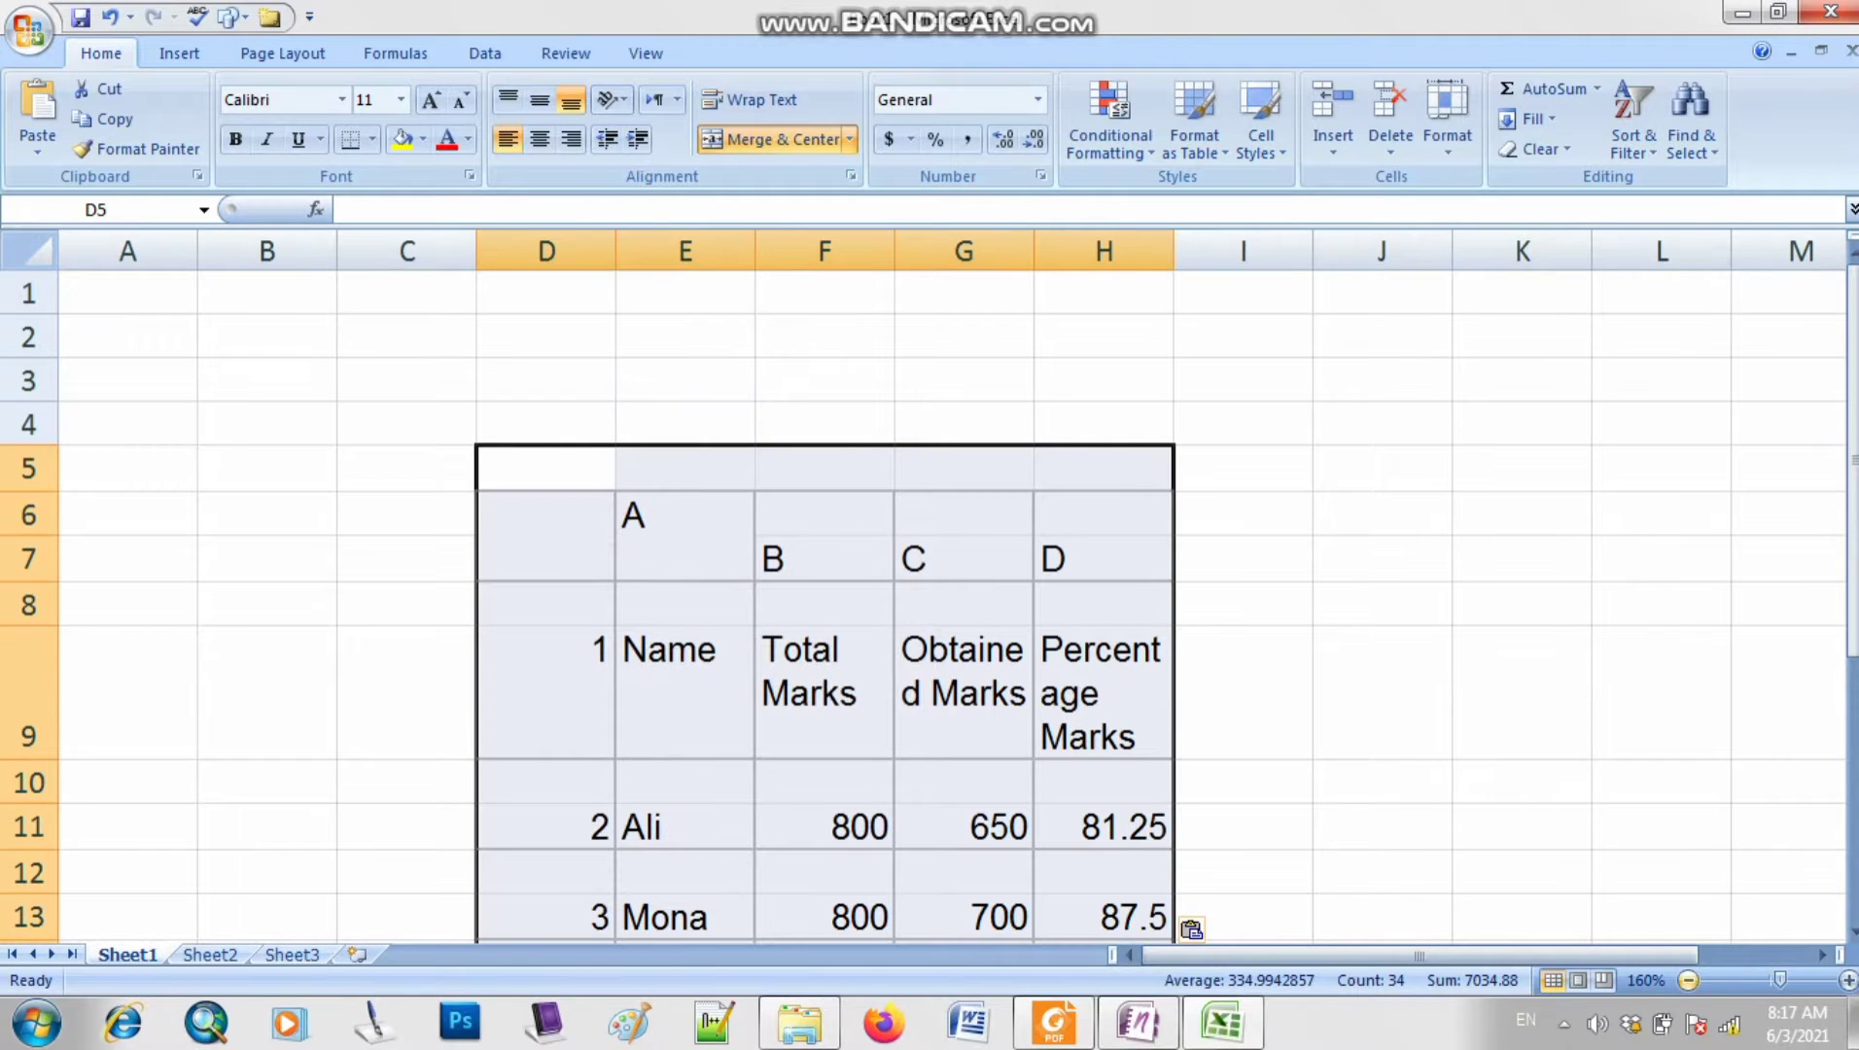
# - Reduce the height of row 9, which holds the pasted table's column headings
pyautogui.click(1689, 980)
pyautogui.click(1689, 980)
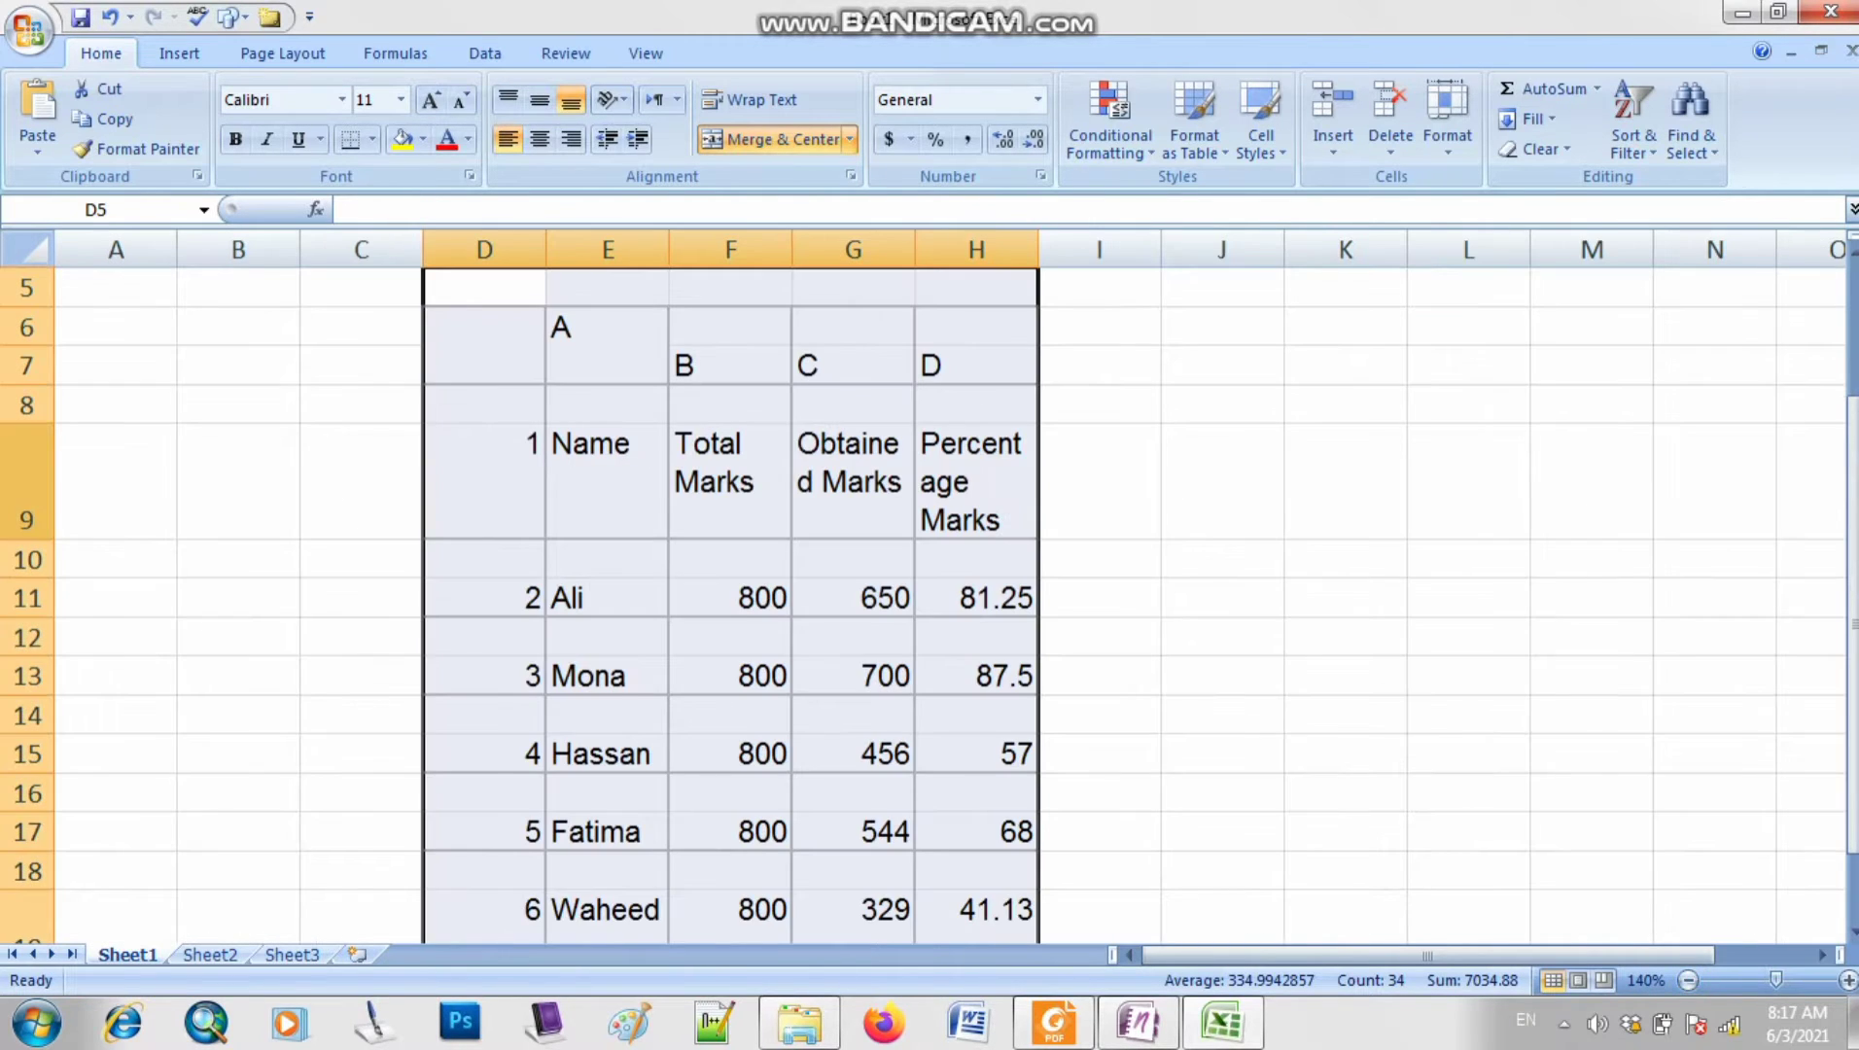
pyautogui.moveTo(29, 540); pyautogui.dragTo(29, 508)
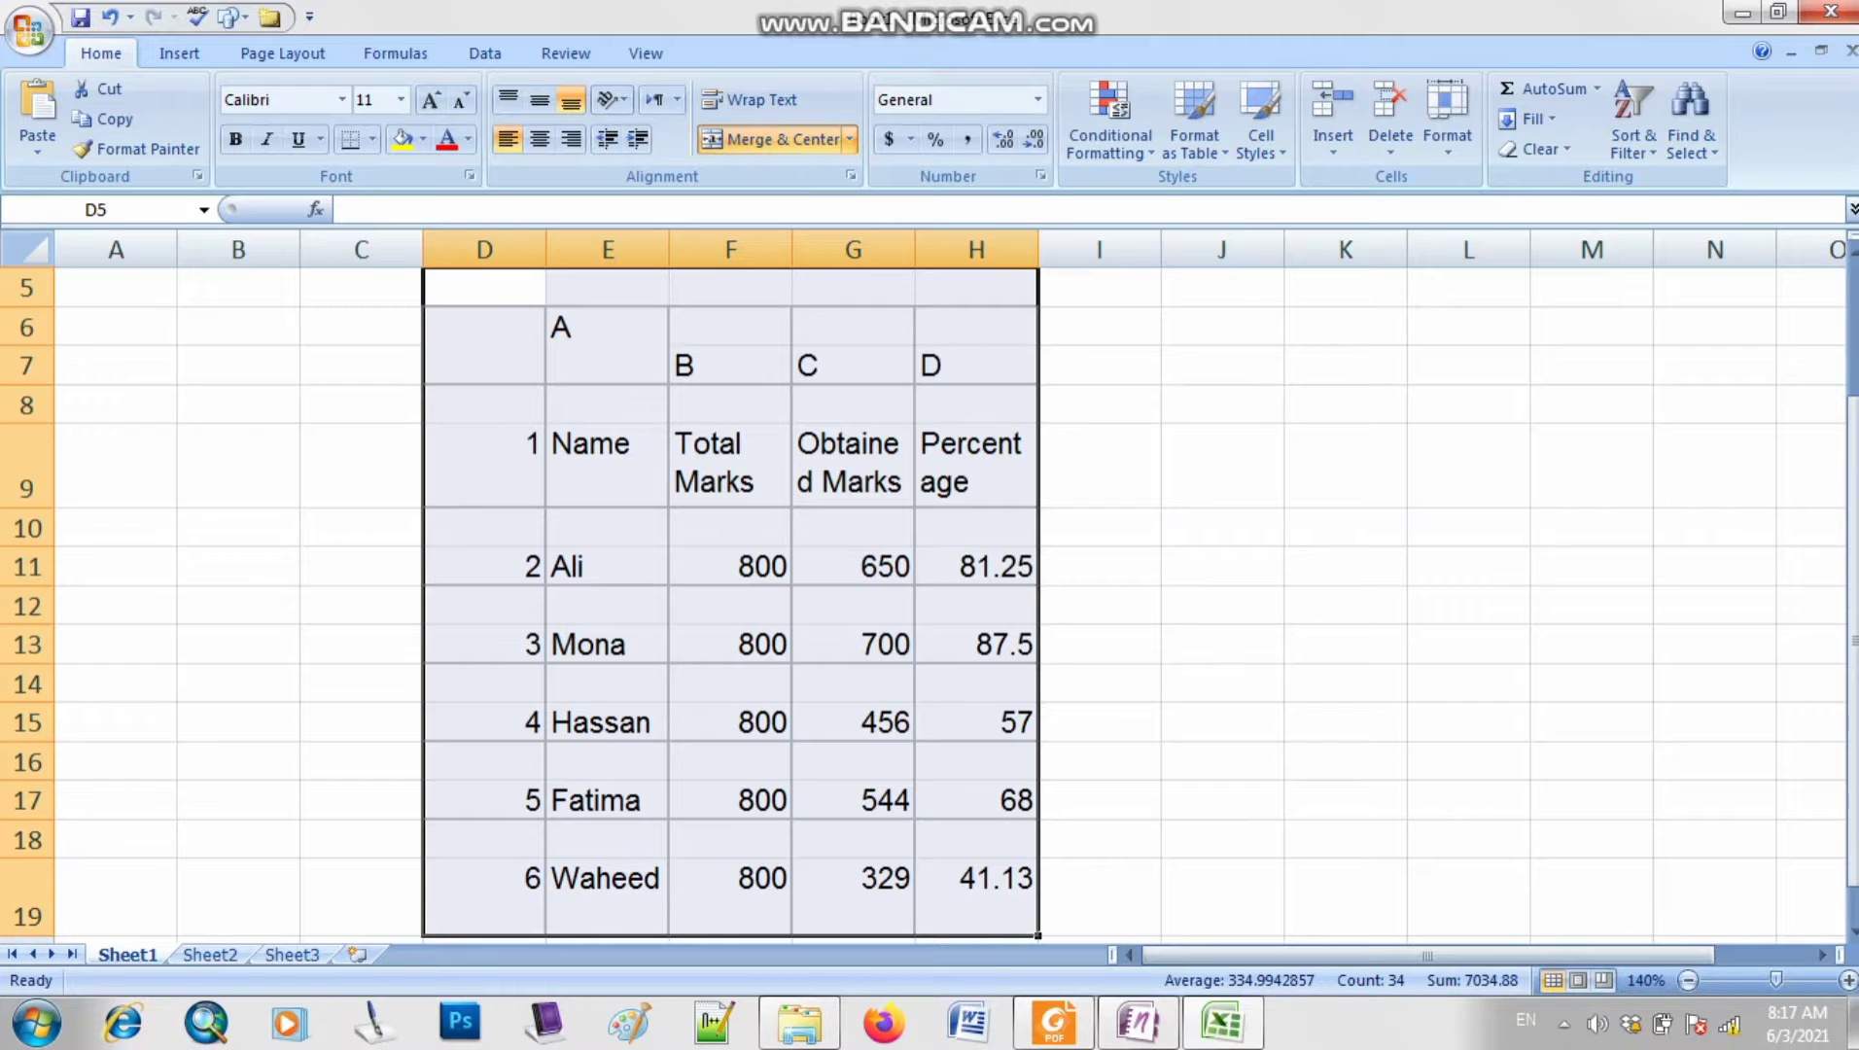
# - Bottom-align the merged header cell containing the letter A in E6
pyautogui.click(607, 347)
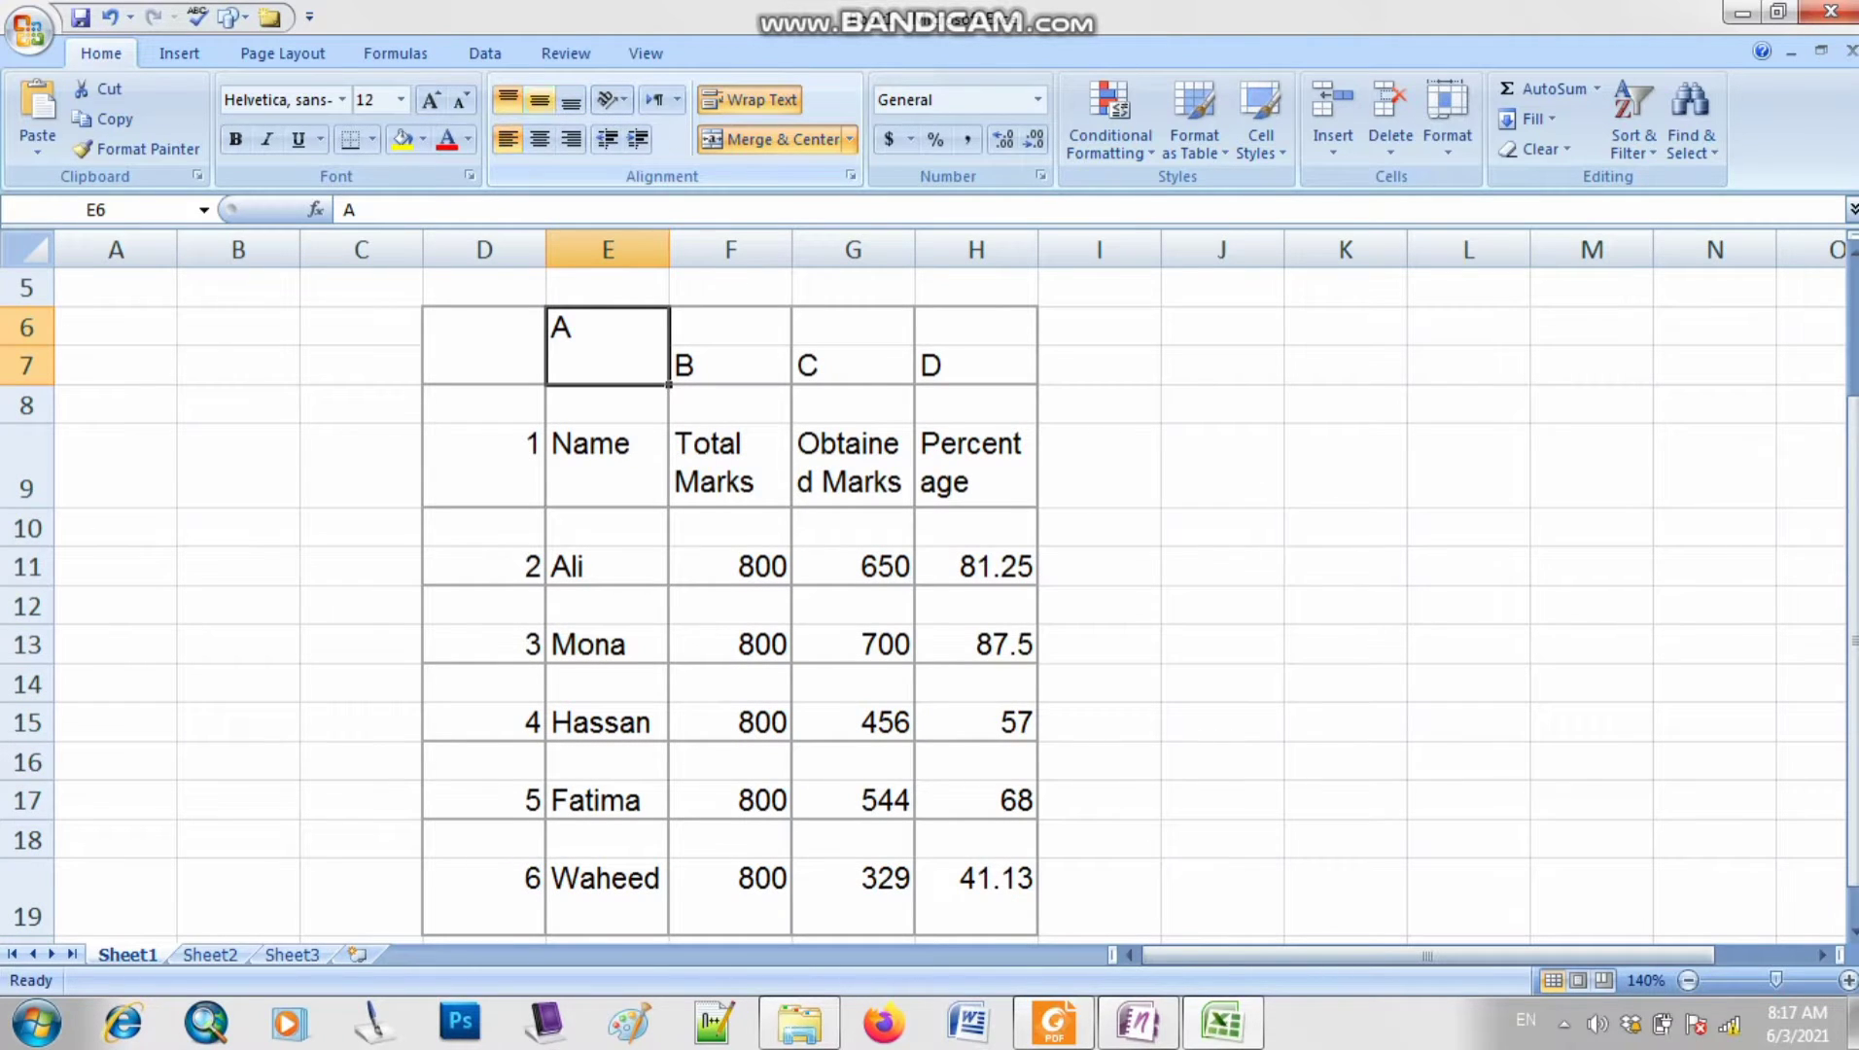
pyautogui.click(571, 101)
pyautogui.click(1345, 465)
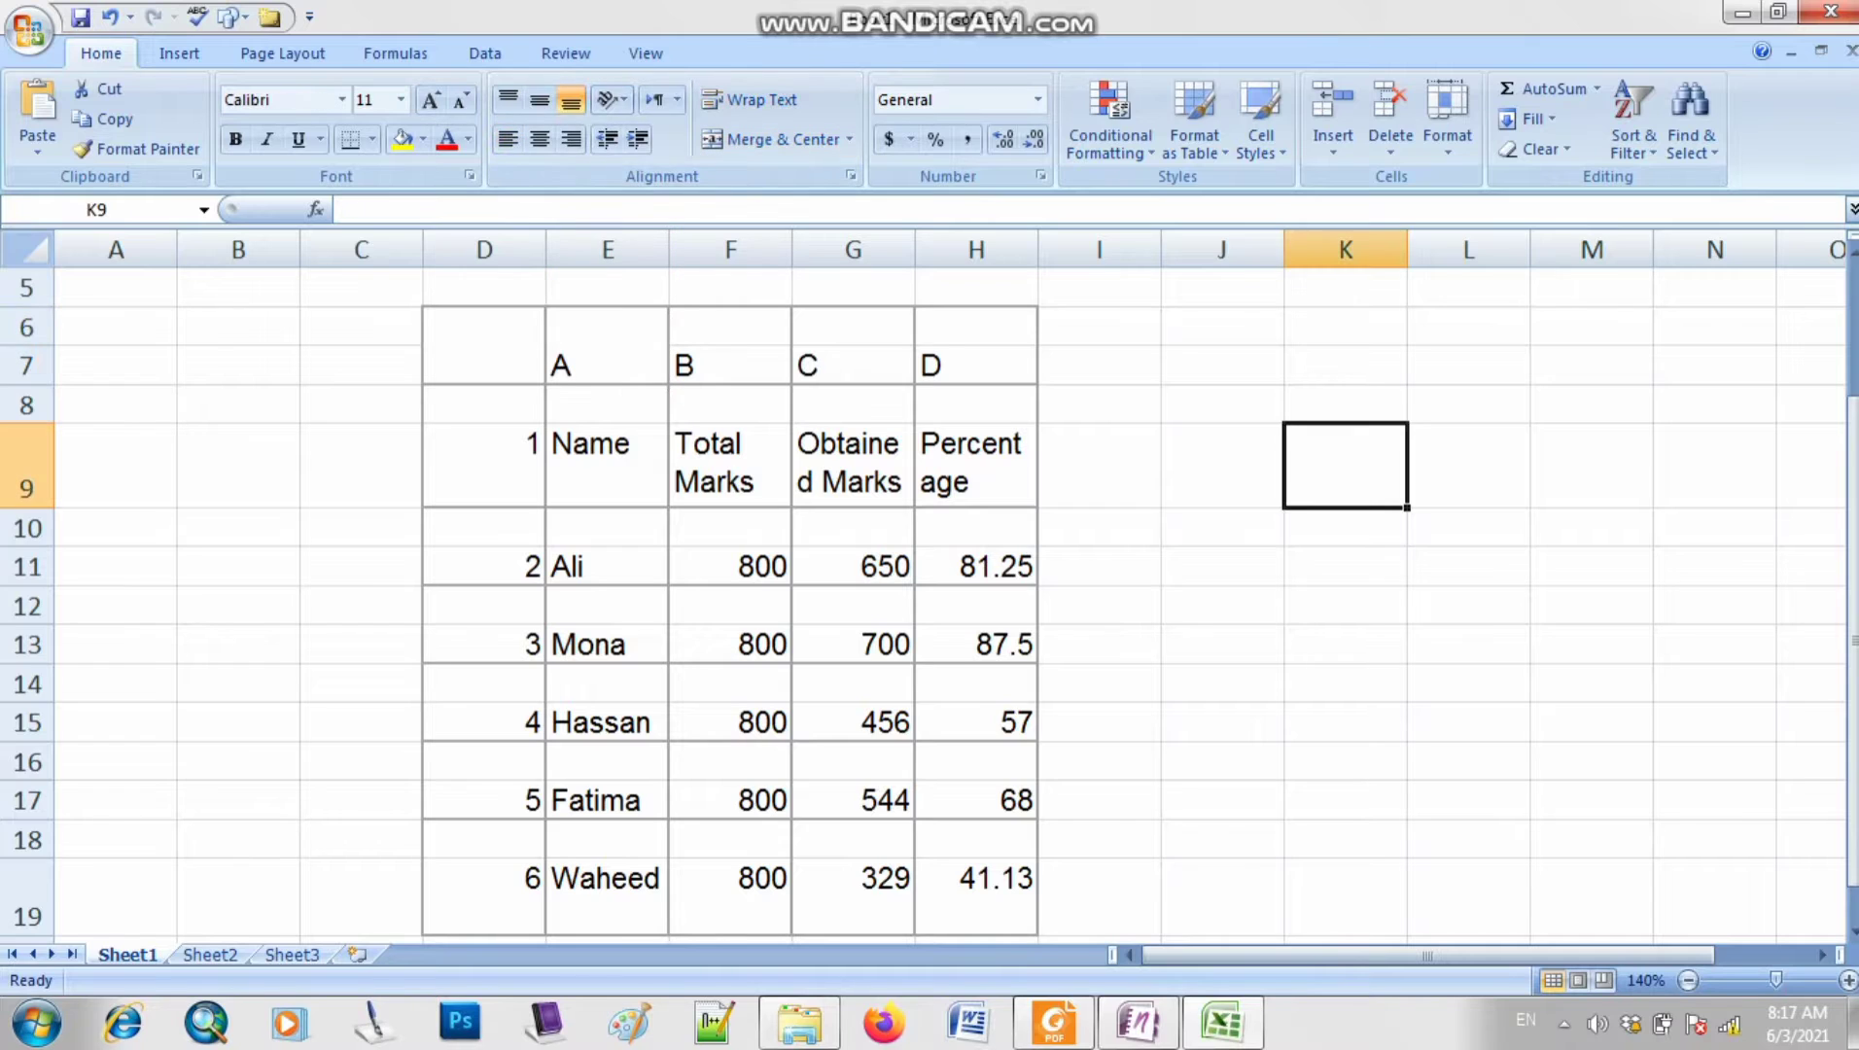
# - Shorten row 19, the table's last row, to remove the empty space below its text
pyautogui.click(1100, 465)
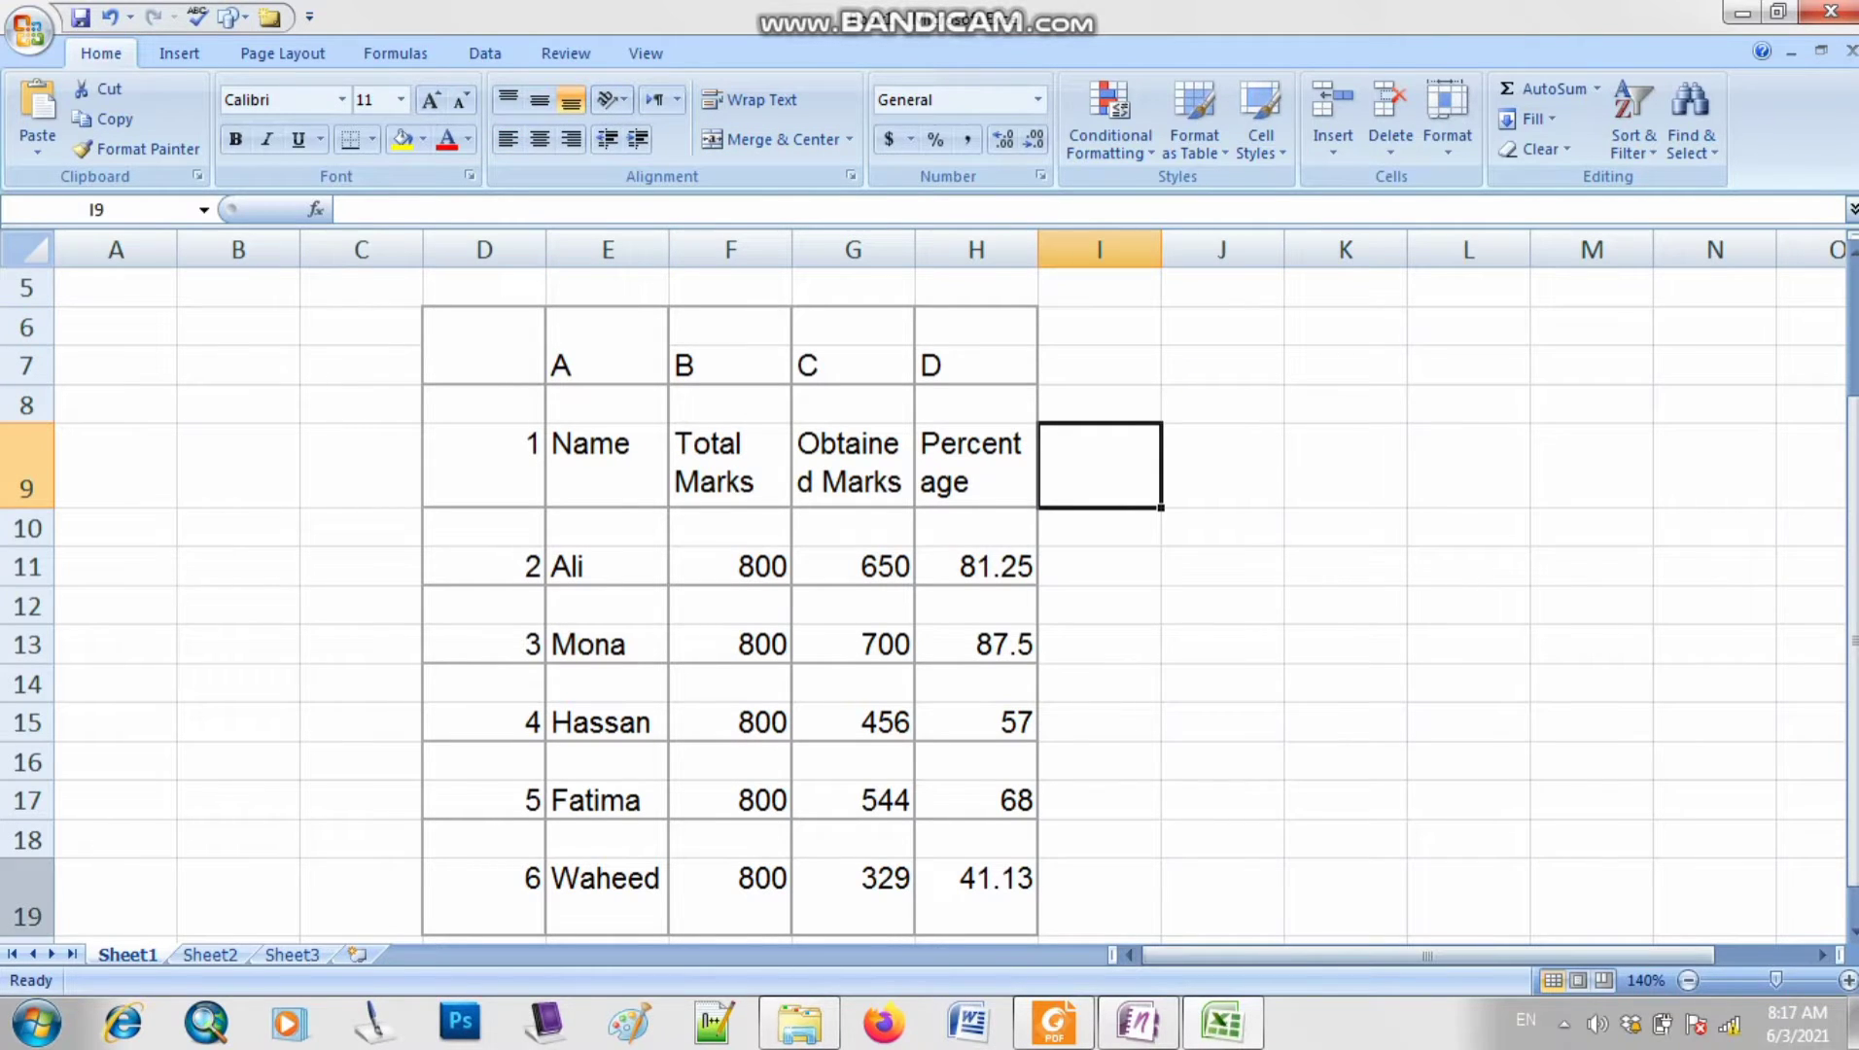
pyautogui.scroll(-1, 929, 603)
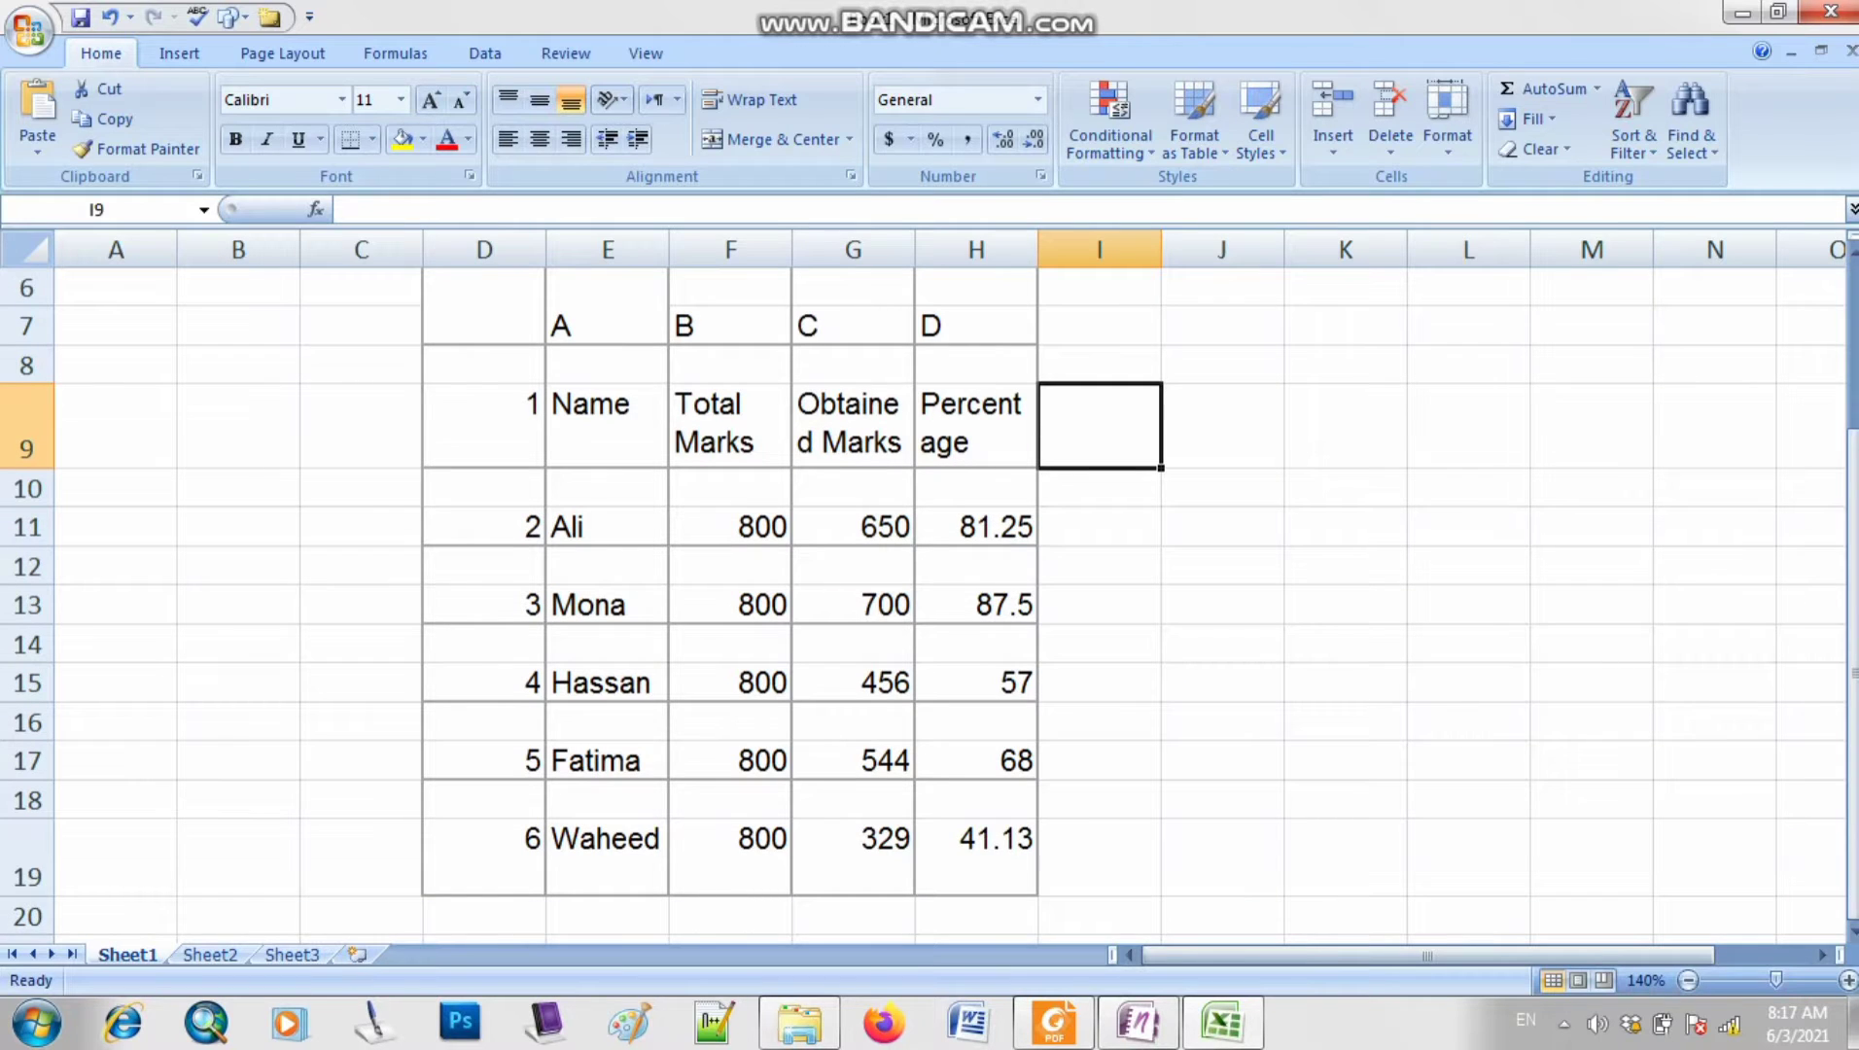
pyautogui.moveTo(27, 896); pyautogui.dragTo(27, 857)
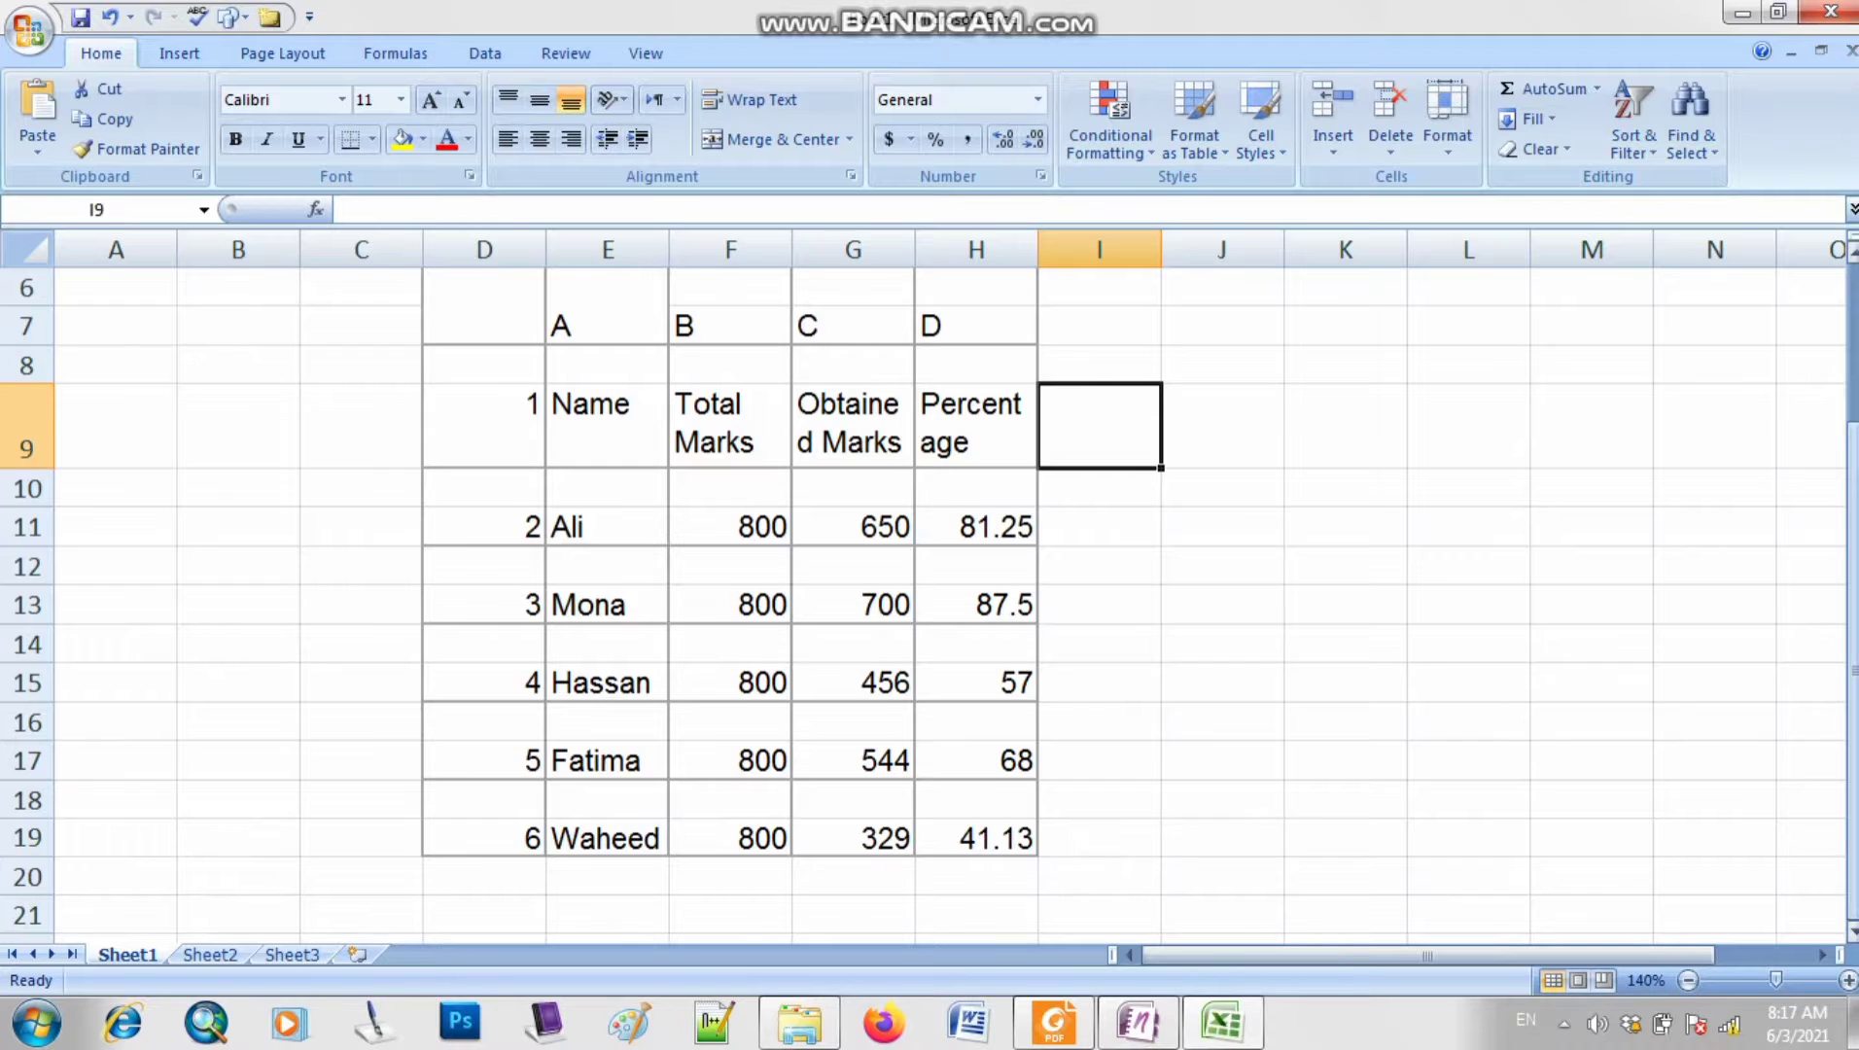
pyautogui.moveTo(1853, 648); pyautogui.dragTo(1853, 586)
# - Switch to the PDF in Foxit Reader and read the formatting instructions below the Activity 6 table
pyautogui.click(1054, 1023)
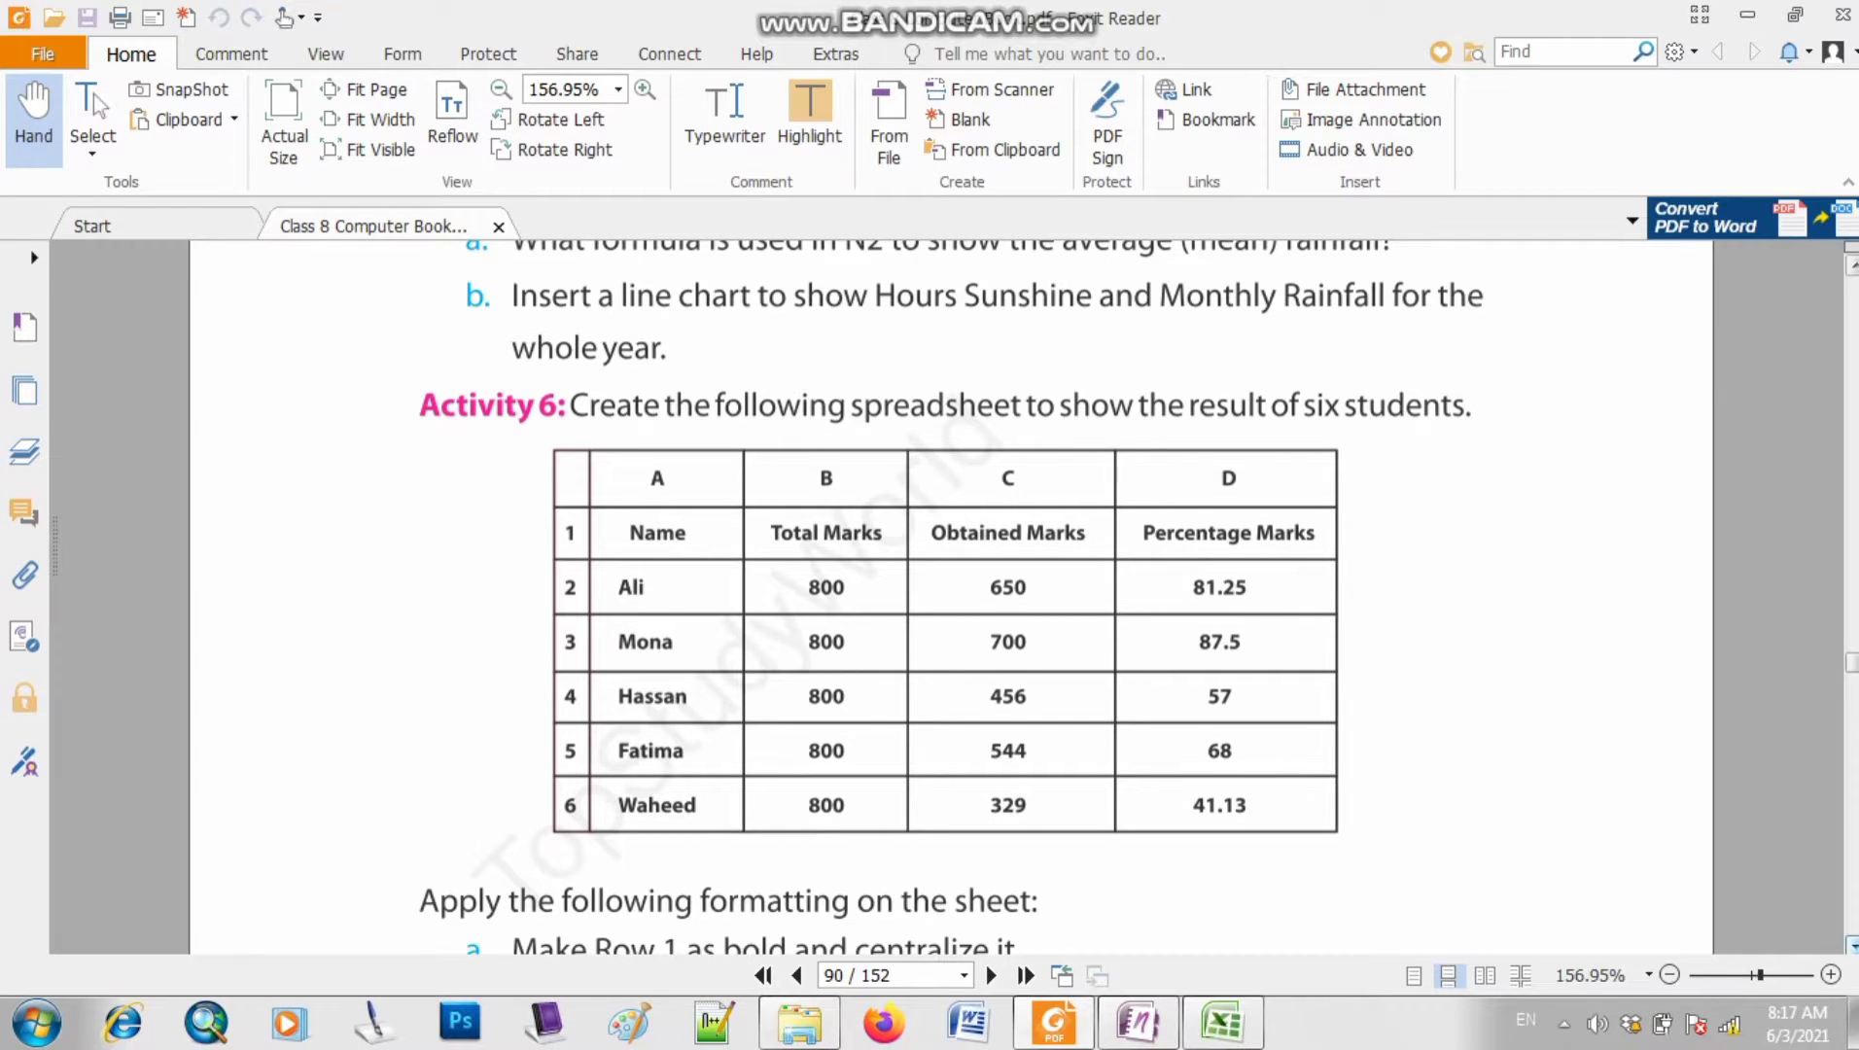
pyautogui.scroll(-3, 934, 598)
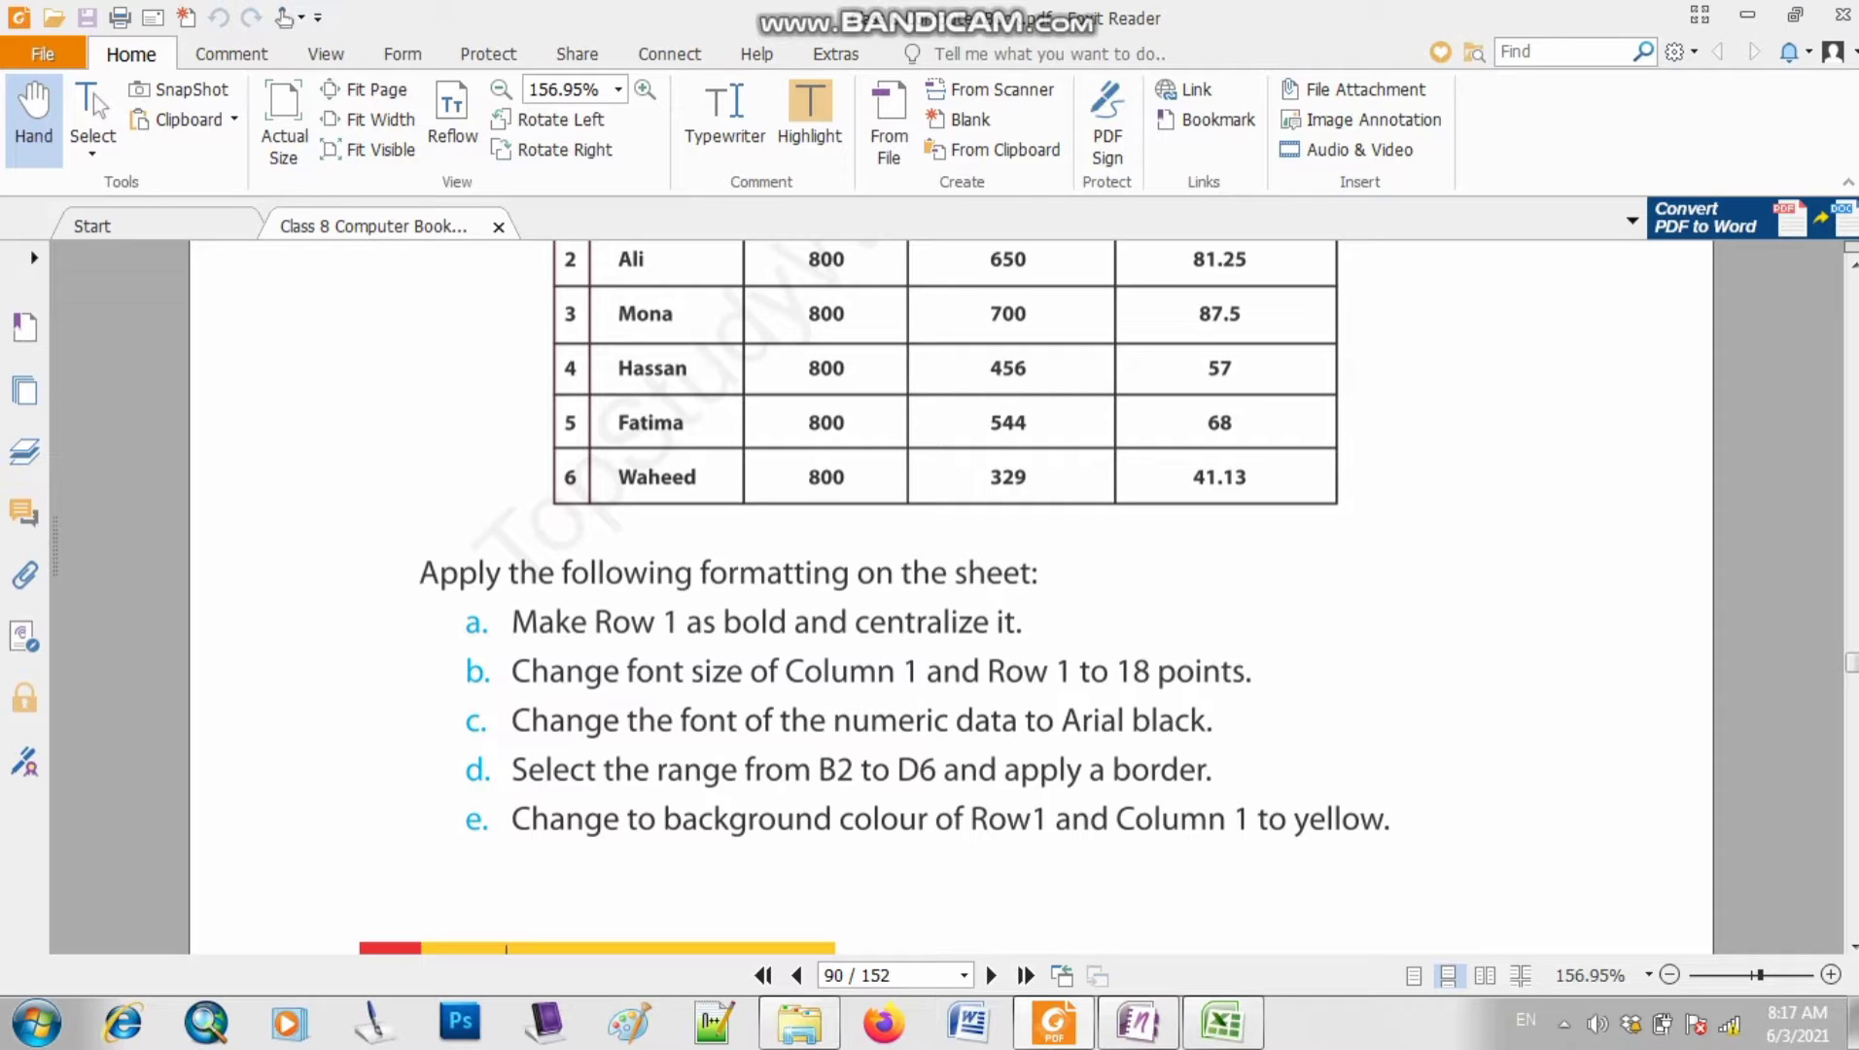
pyautogui.scroll(3, 943, 598)
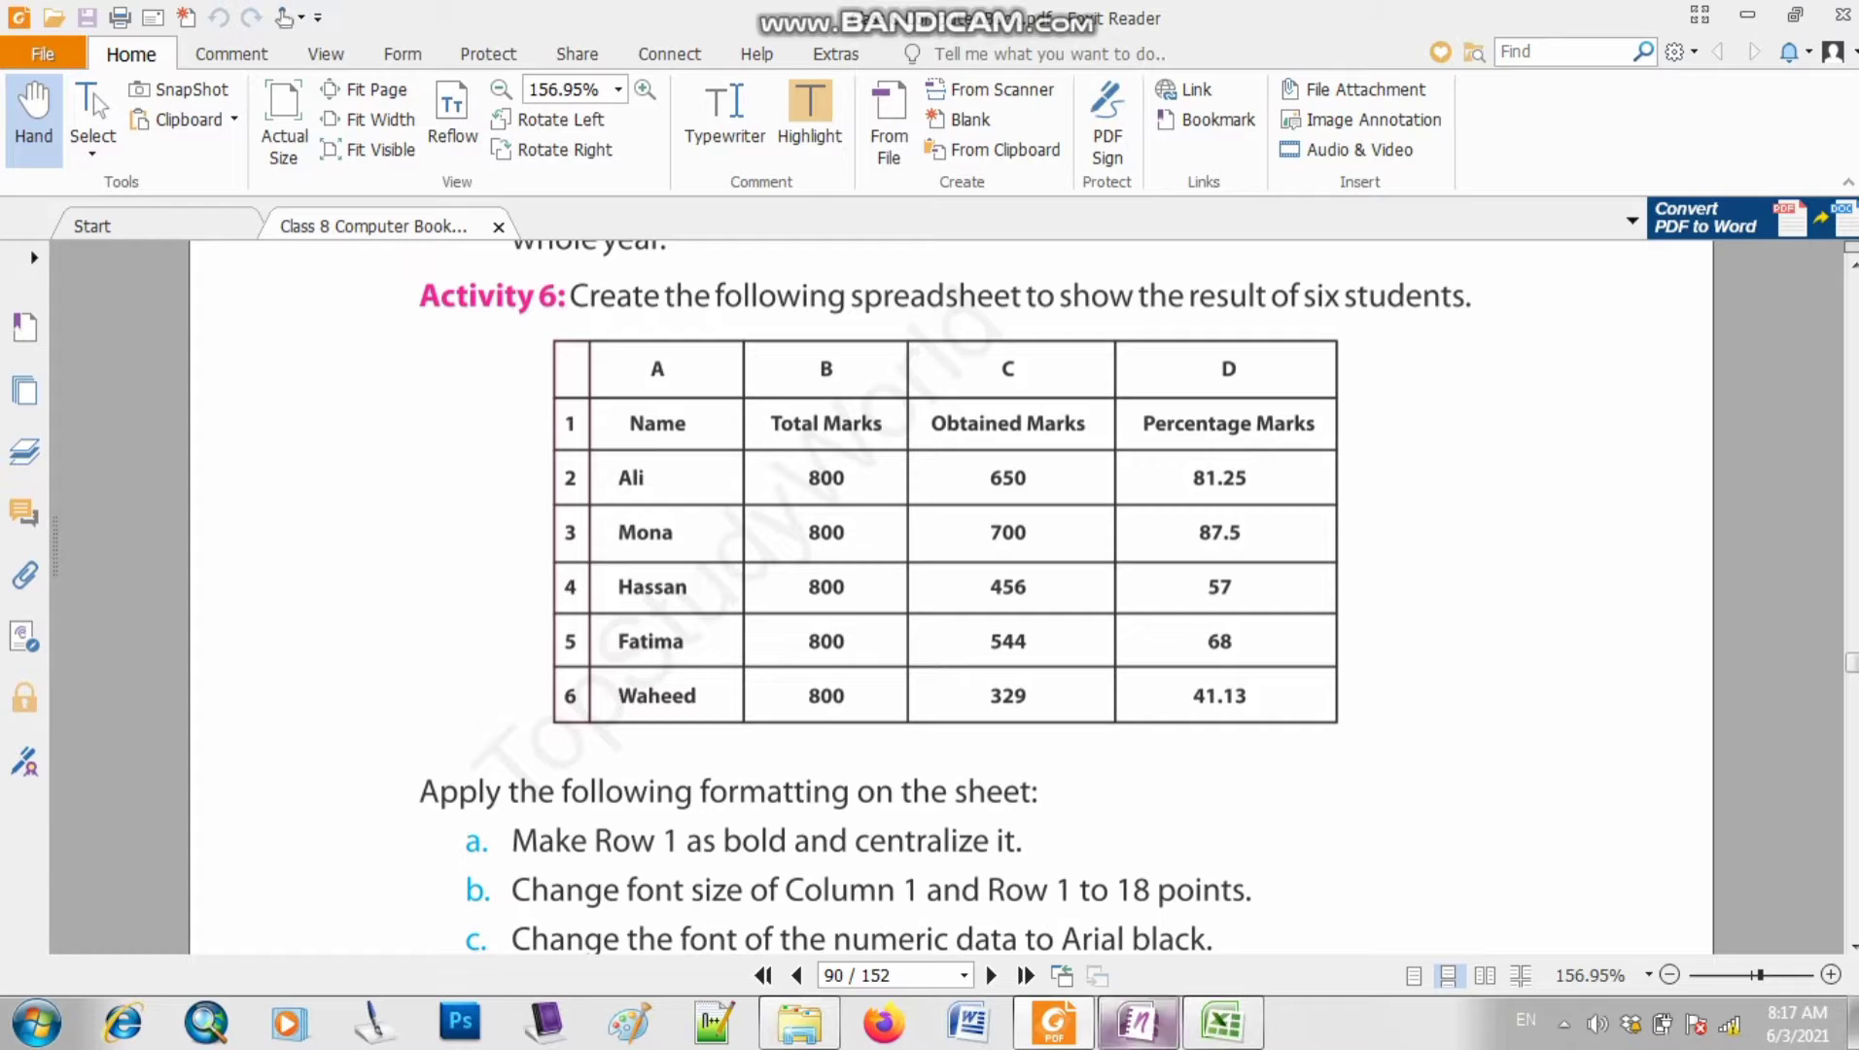
# - Switch back to Excel and make the table's A column, E6 through E19, bold and horizontally centred
pyautogui.click(1223, 1022)
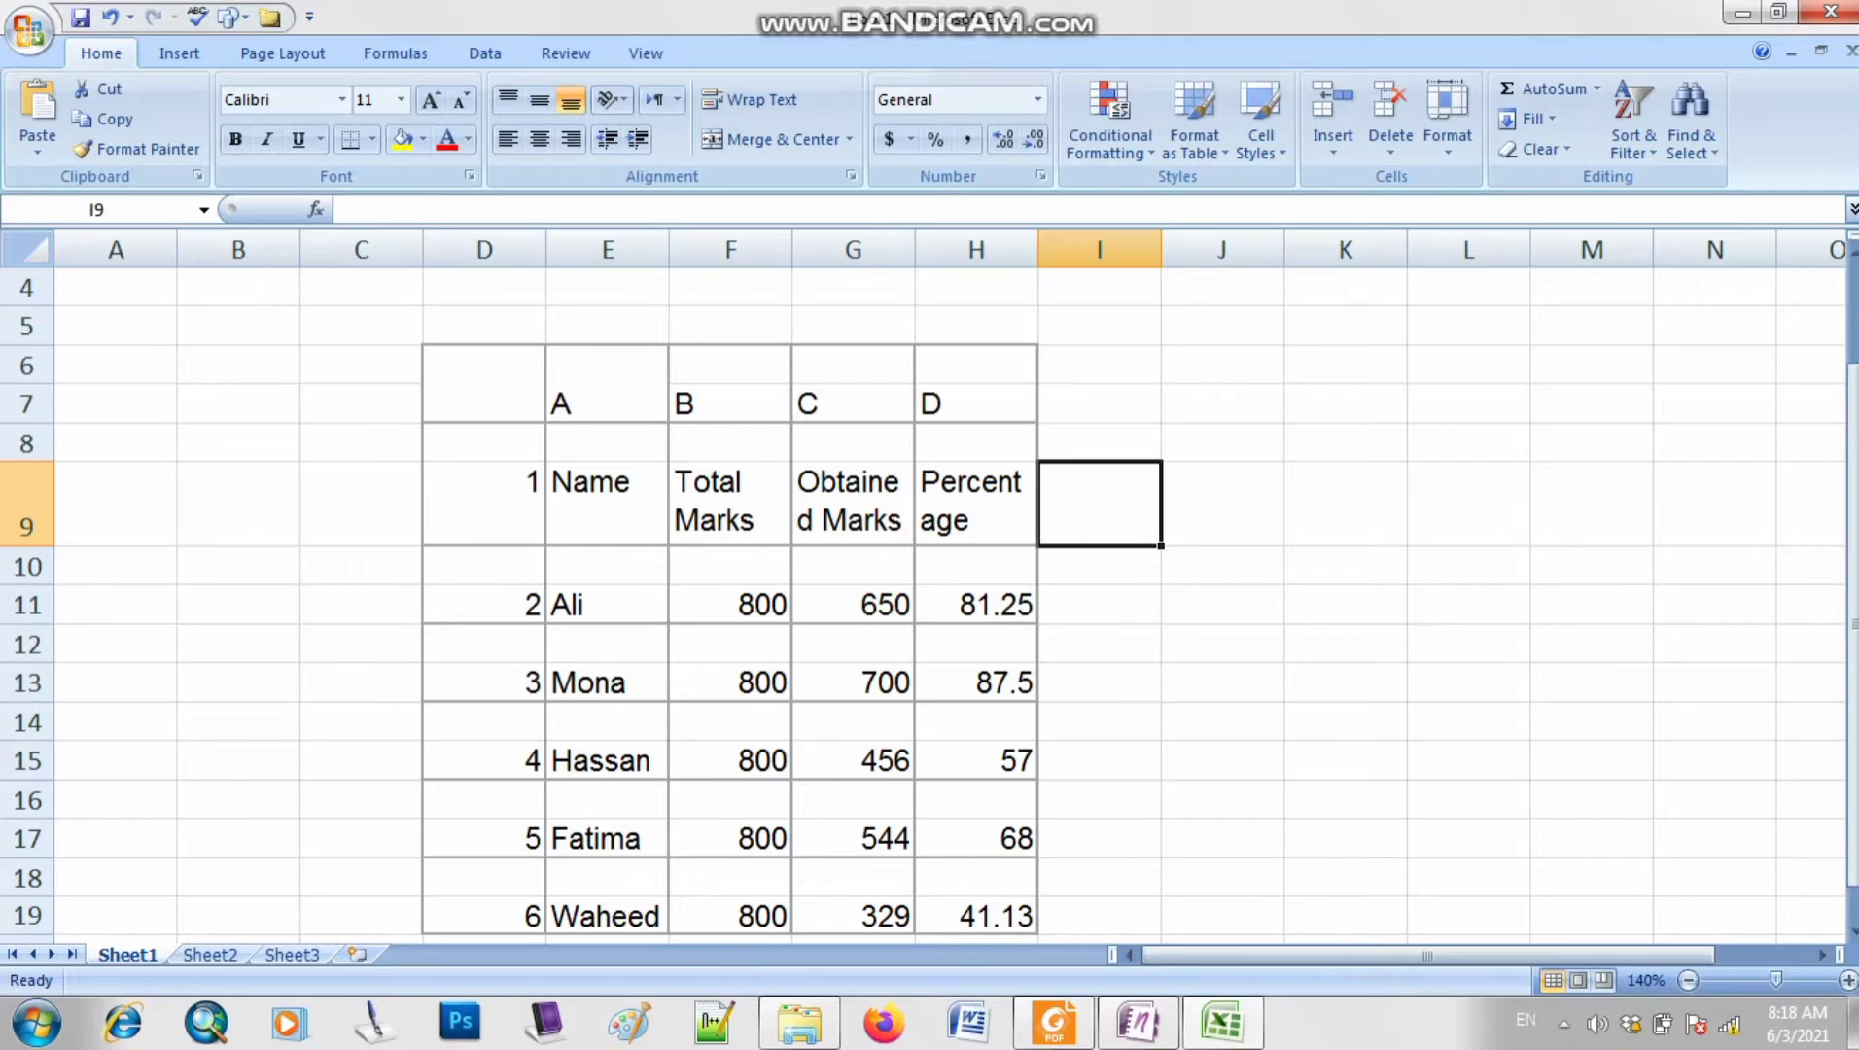
pyautogui.click(607, 604)
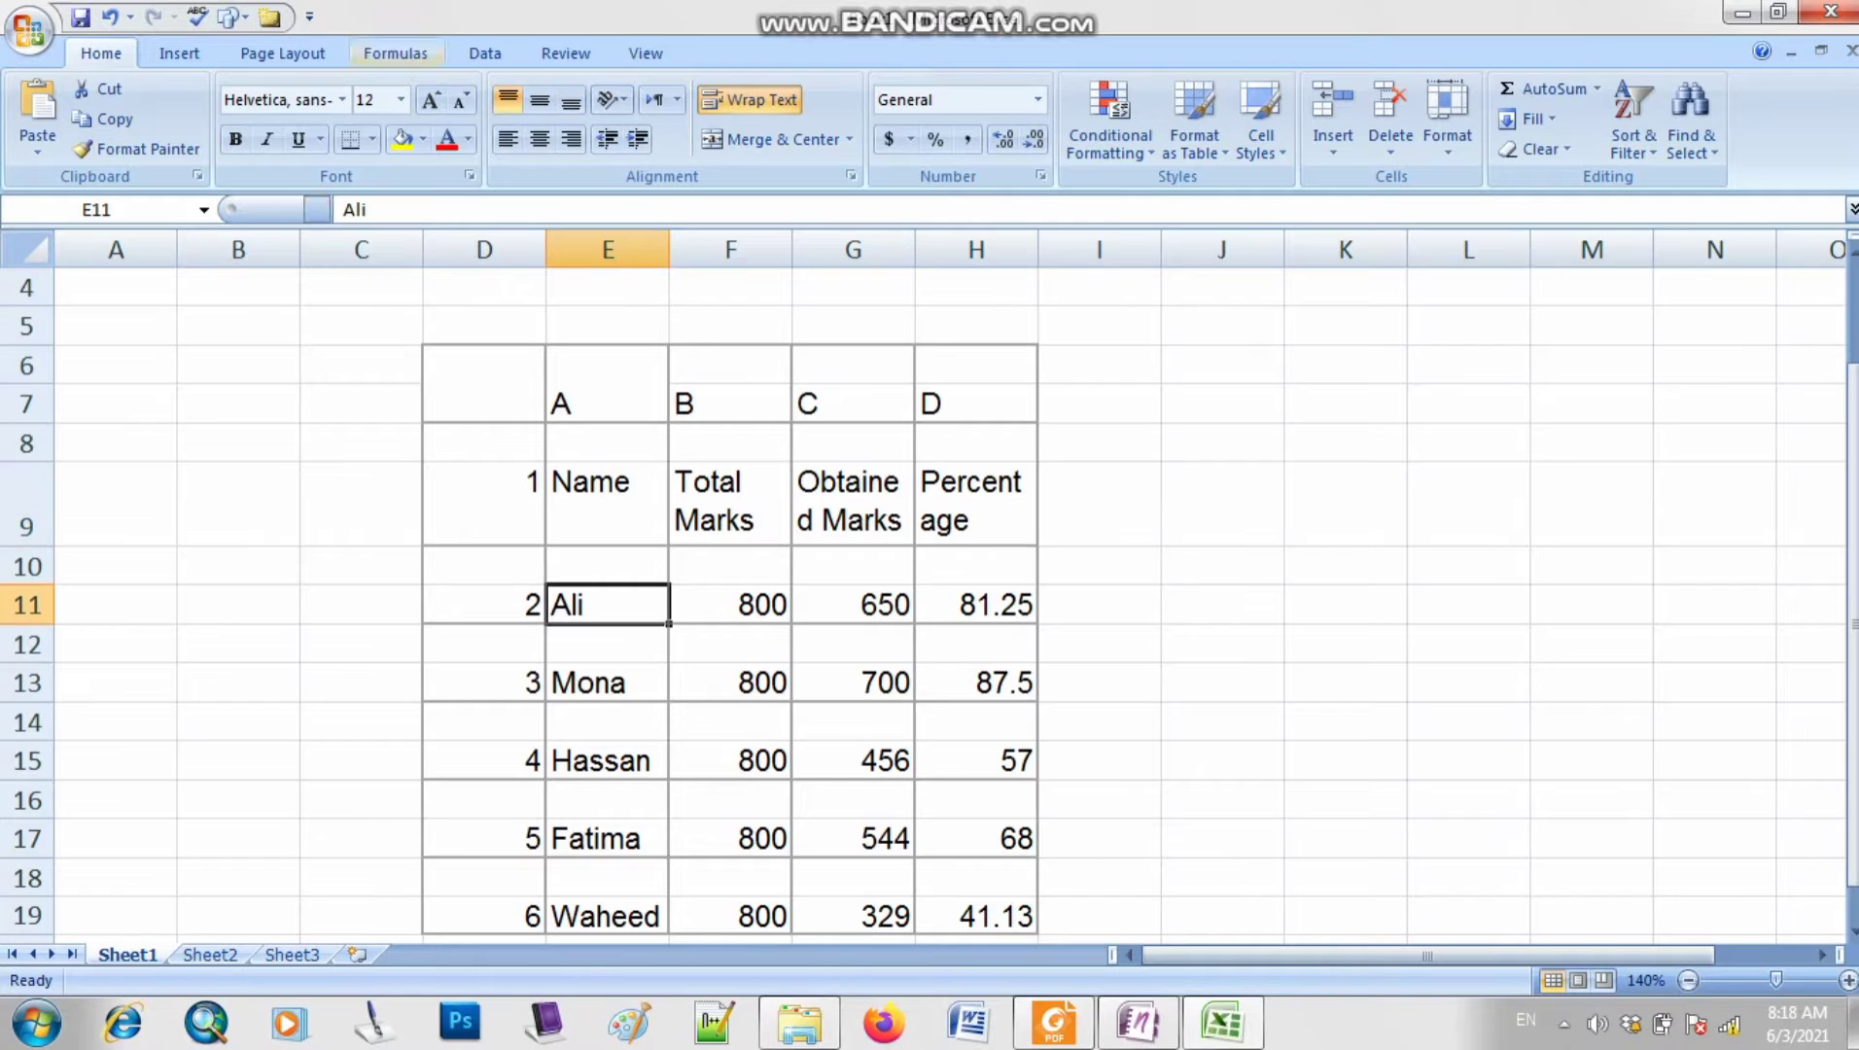
pyautogui.click(606, 503)
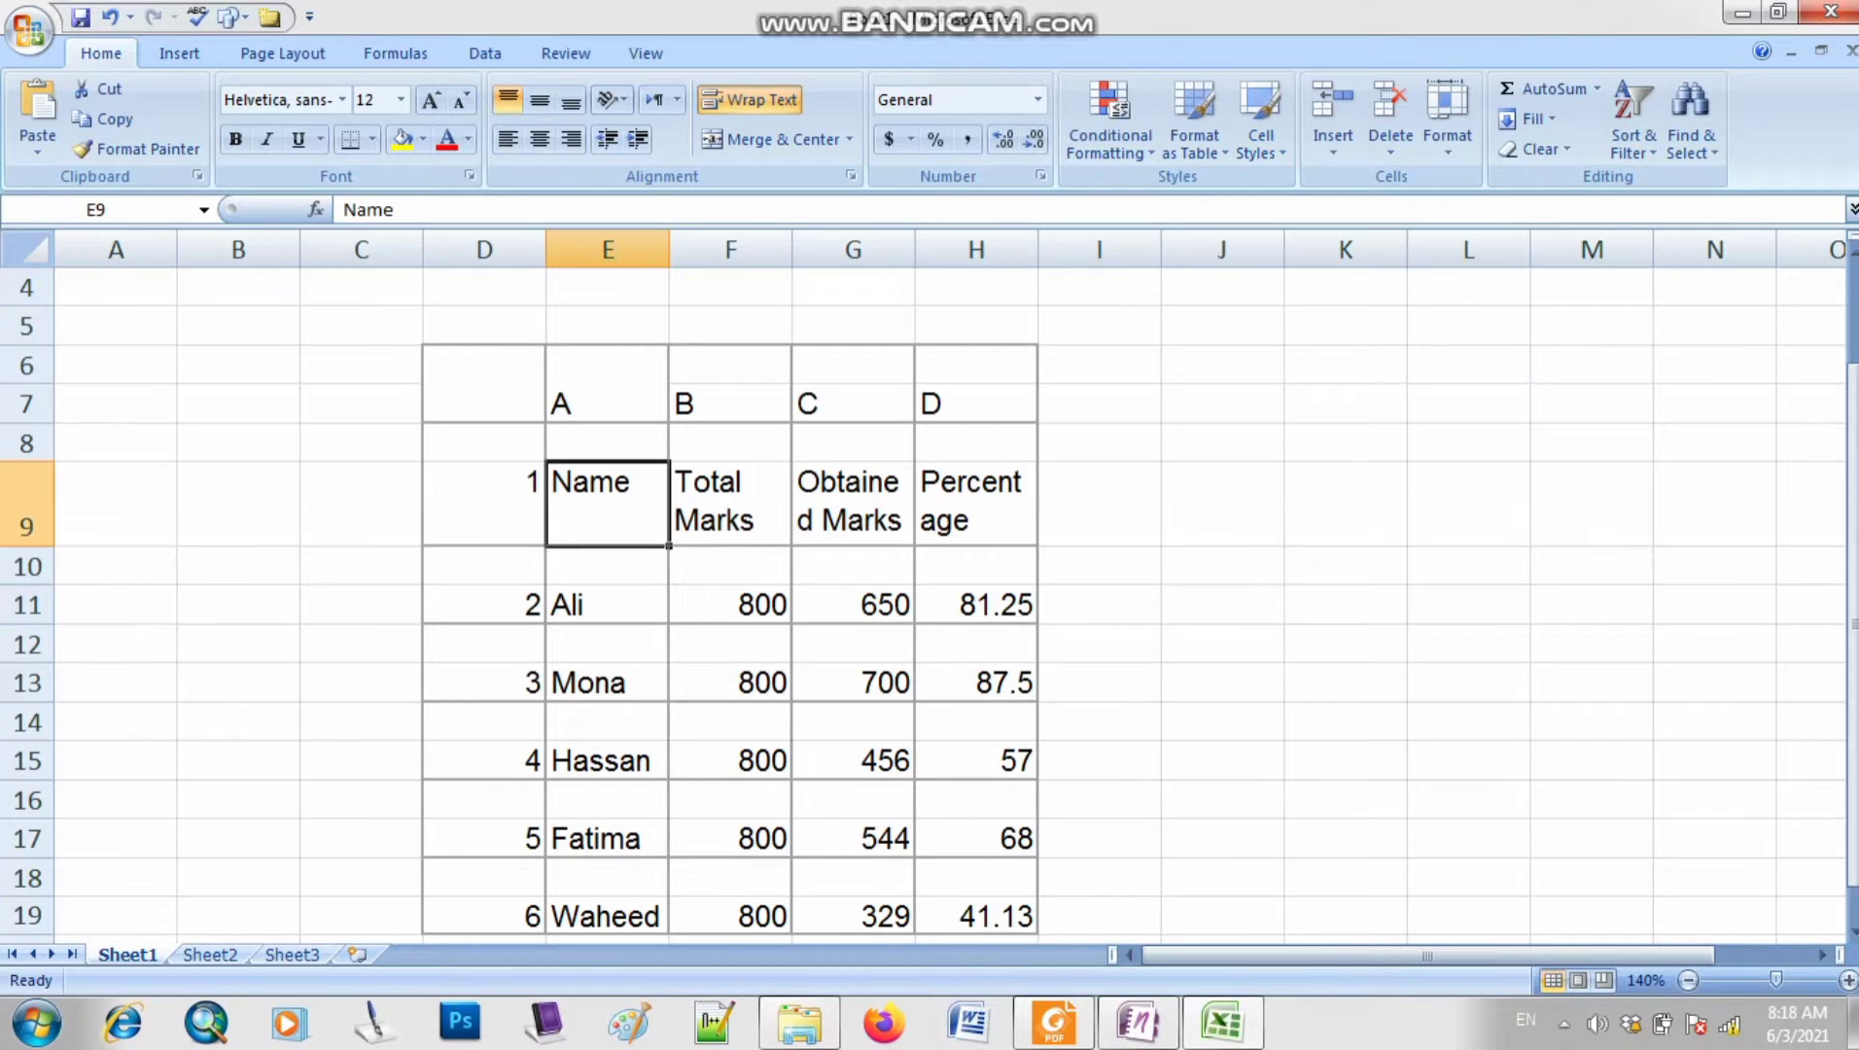
pyautogui.click(1688, 980)
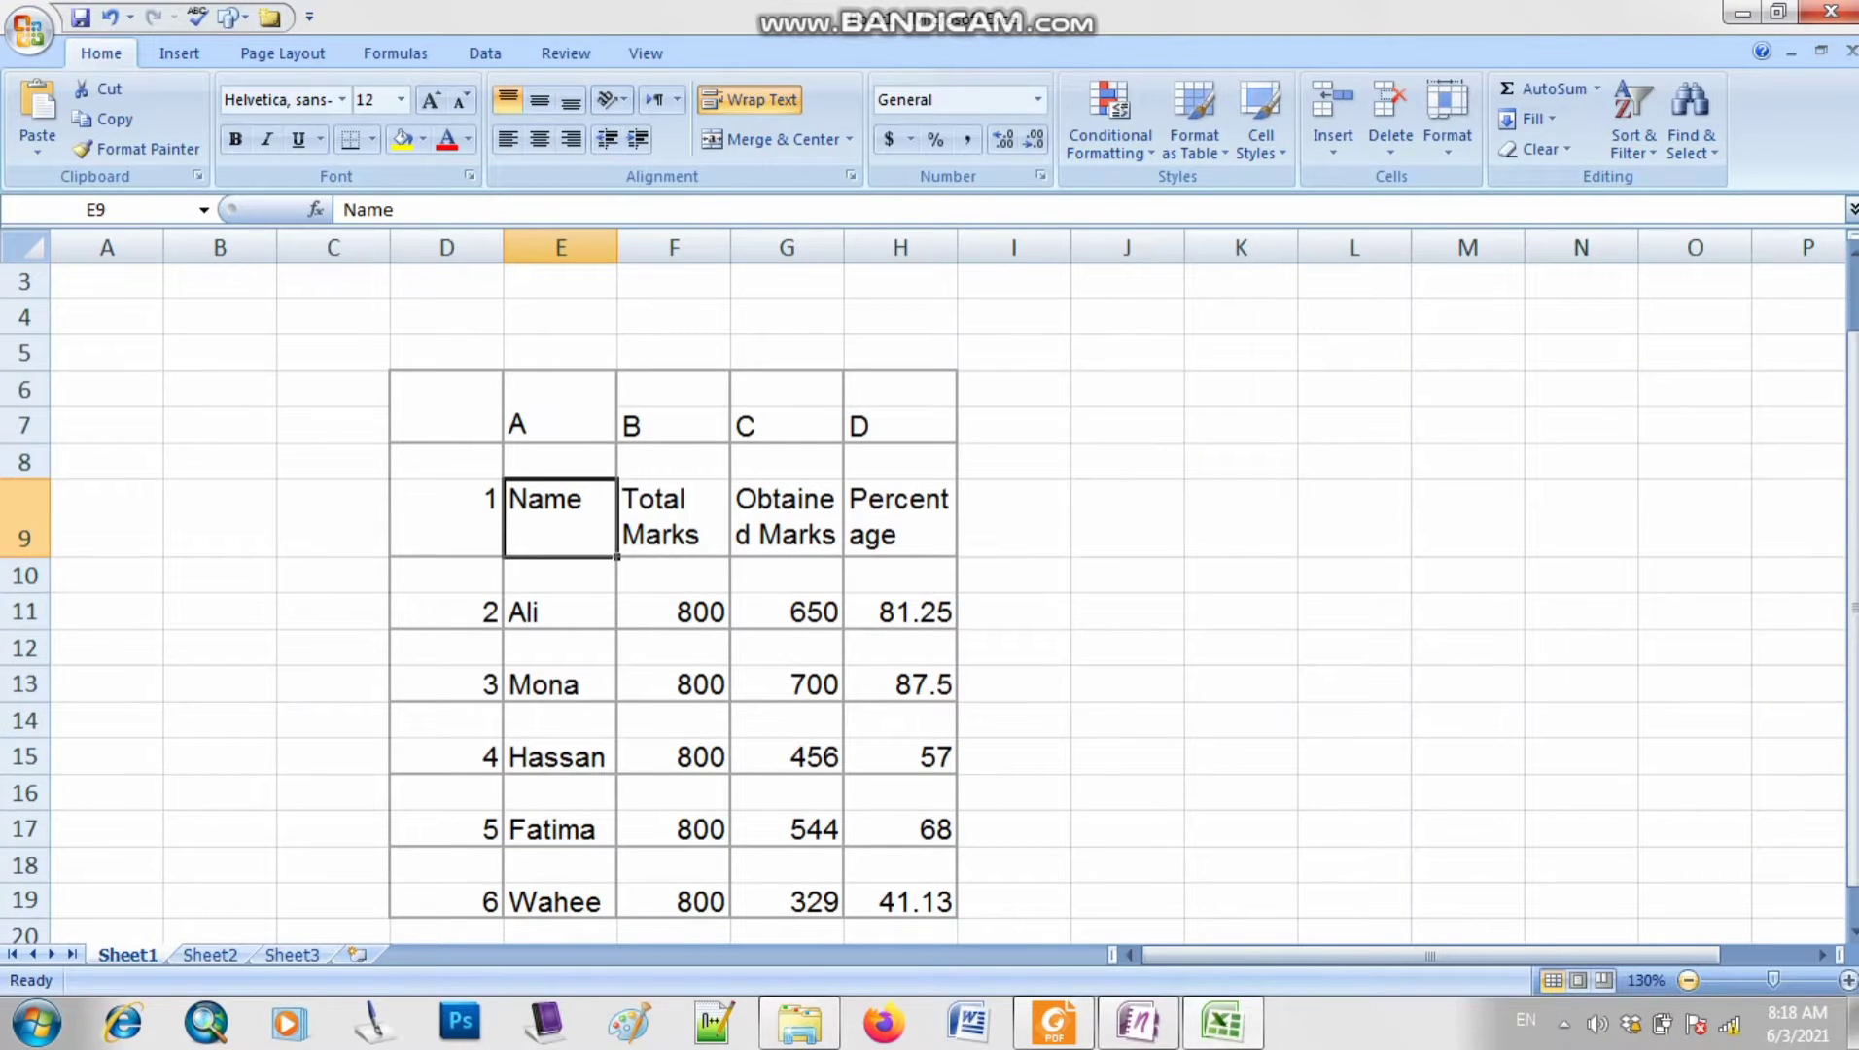
pyautogui.moveTo(560, 408); pyautogui.dragTo(560, 865)
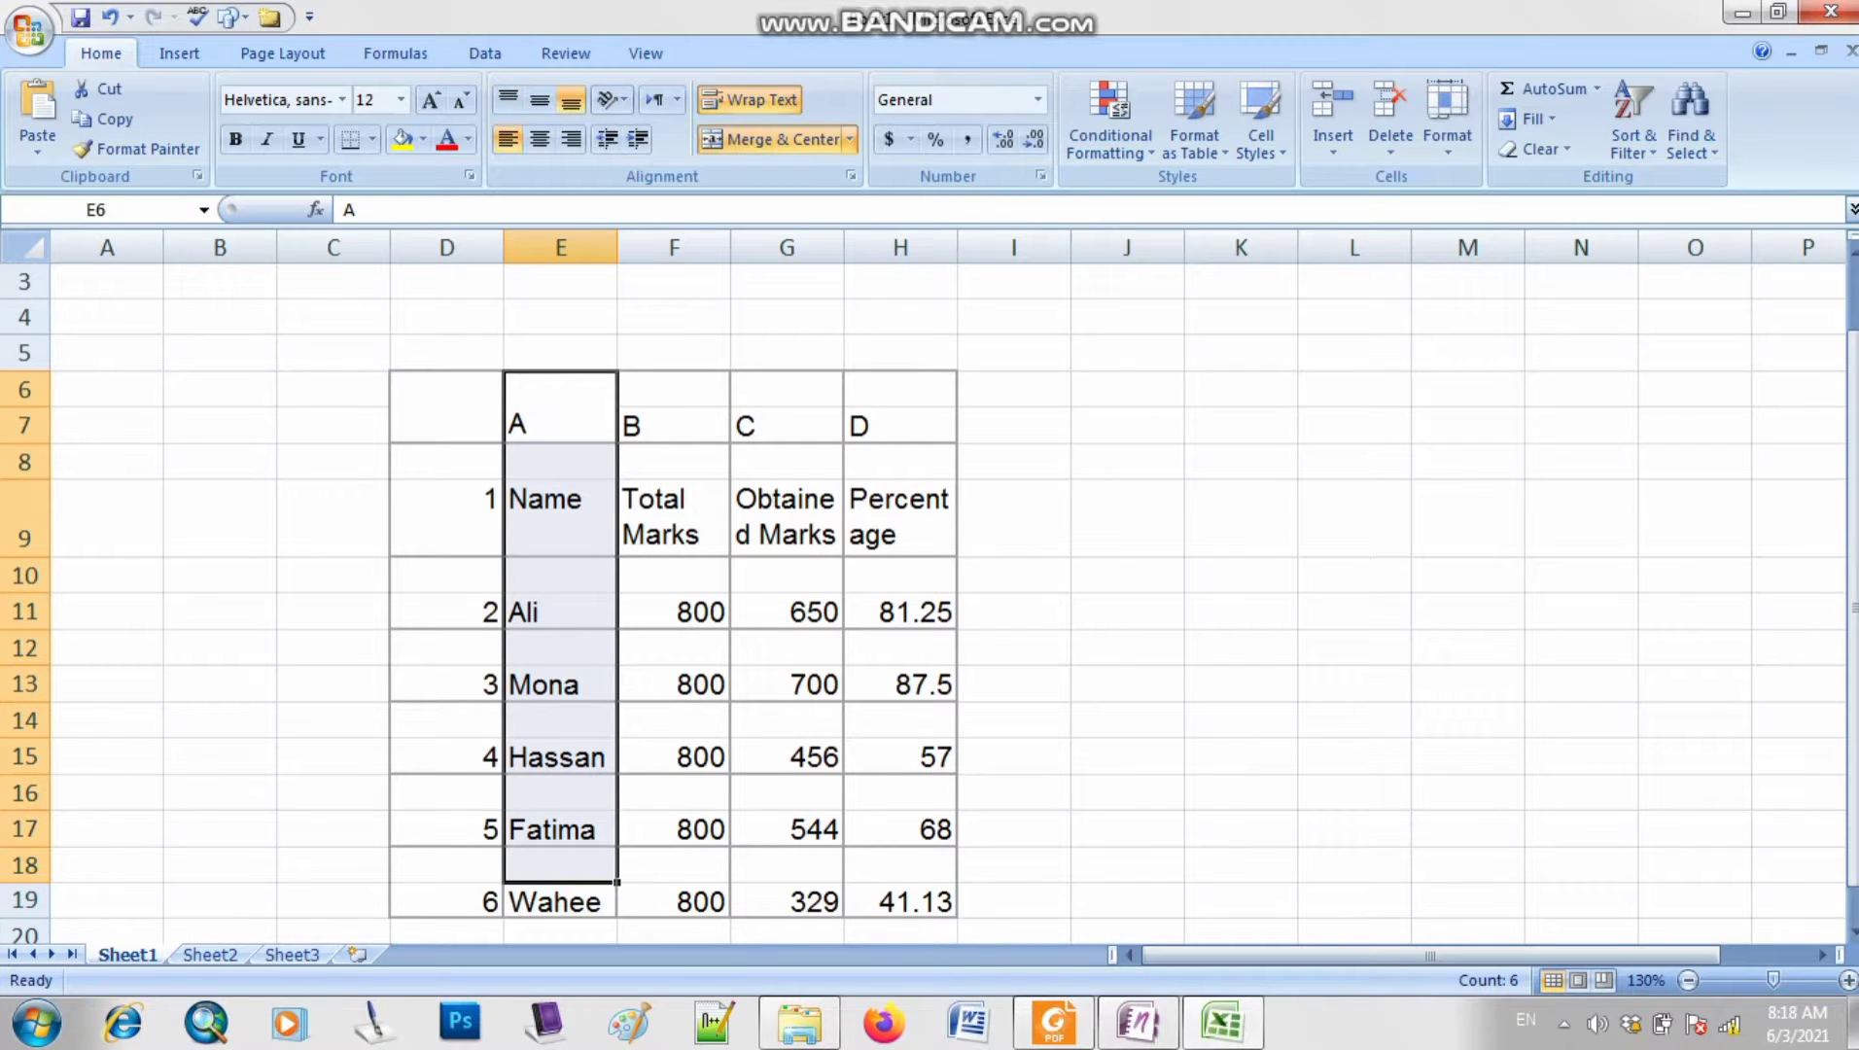
pyautogui.click(560, 519)
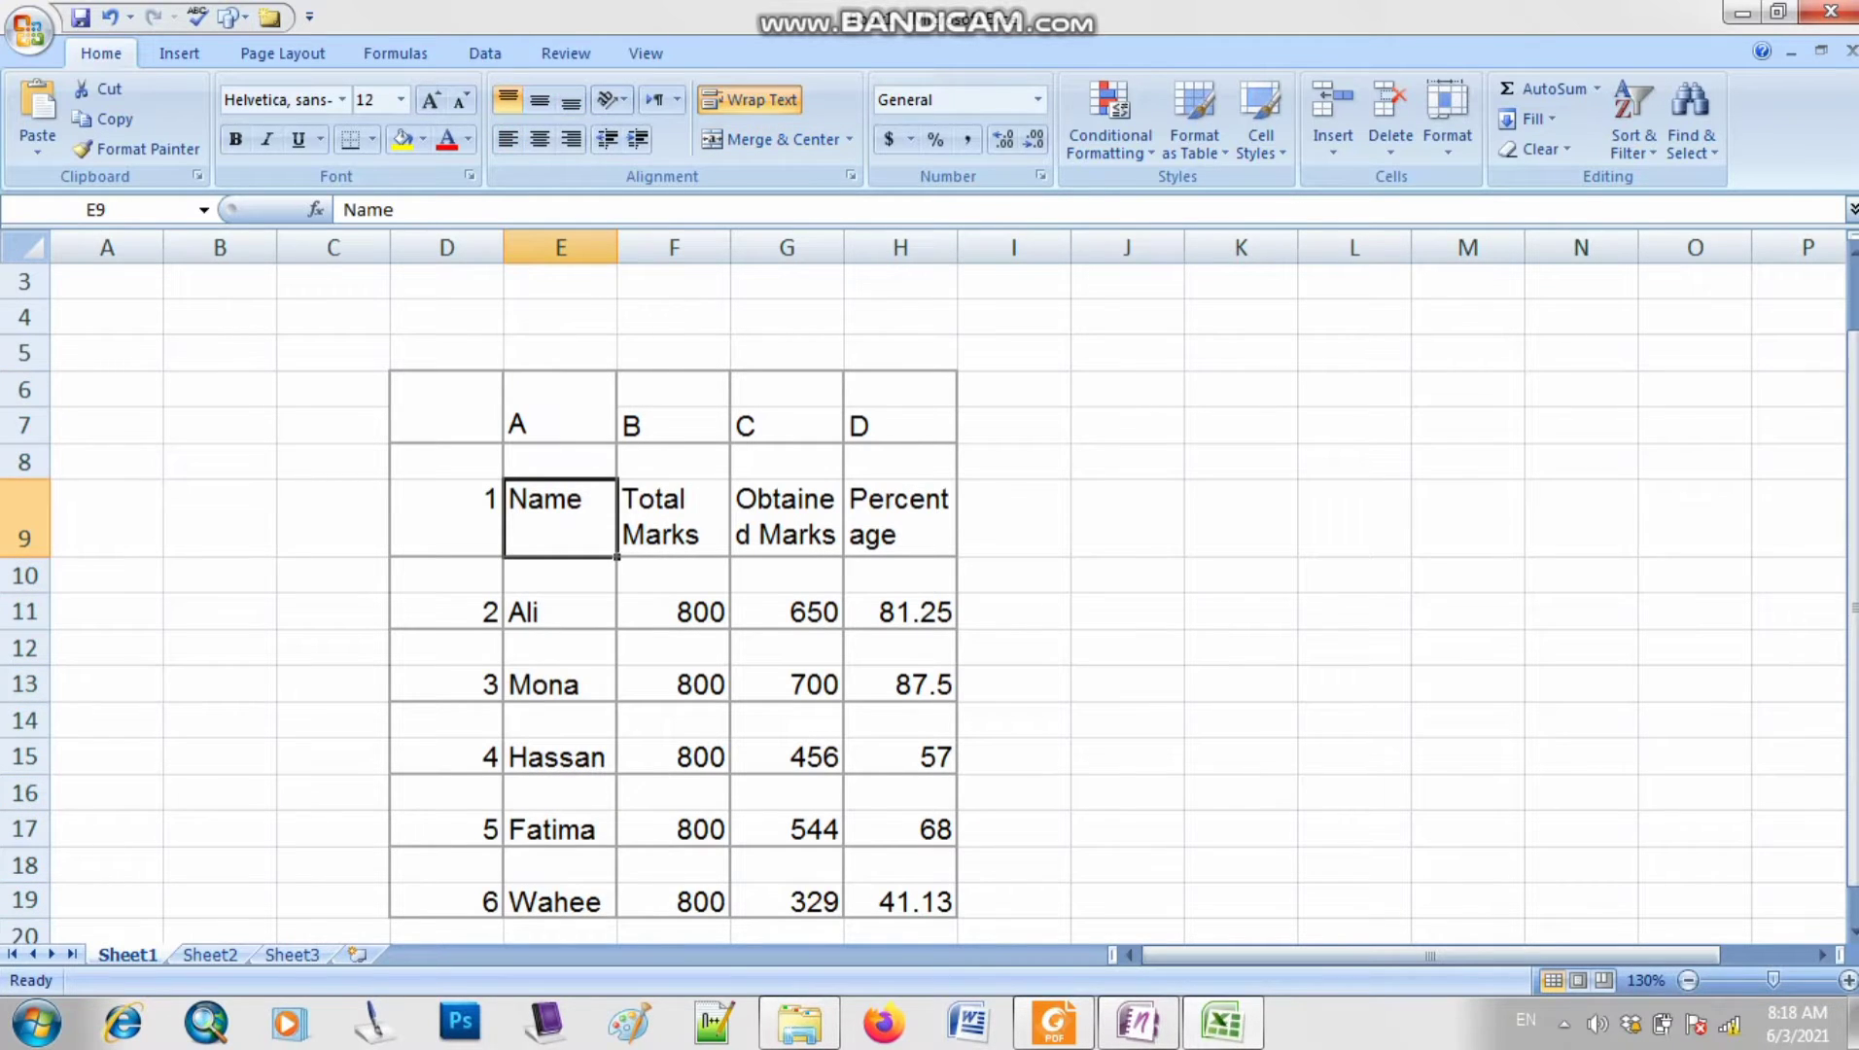
pyautogui.moveTo(560, 408); pyautogui.dragTo(560, 903)
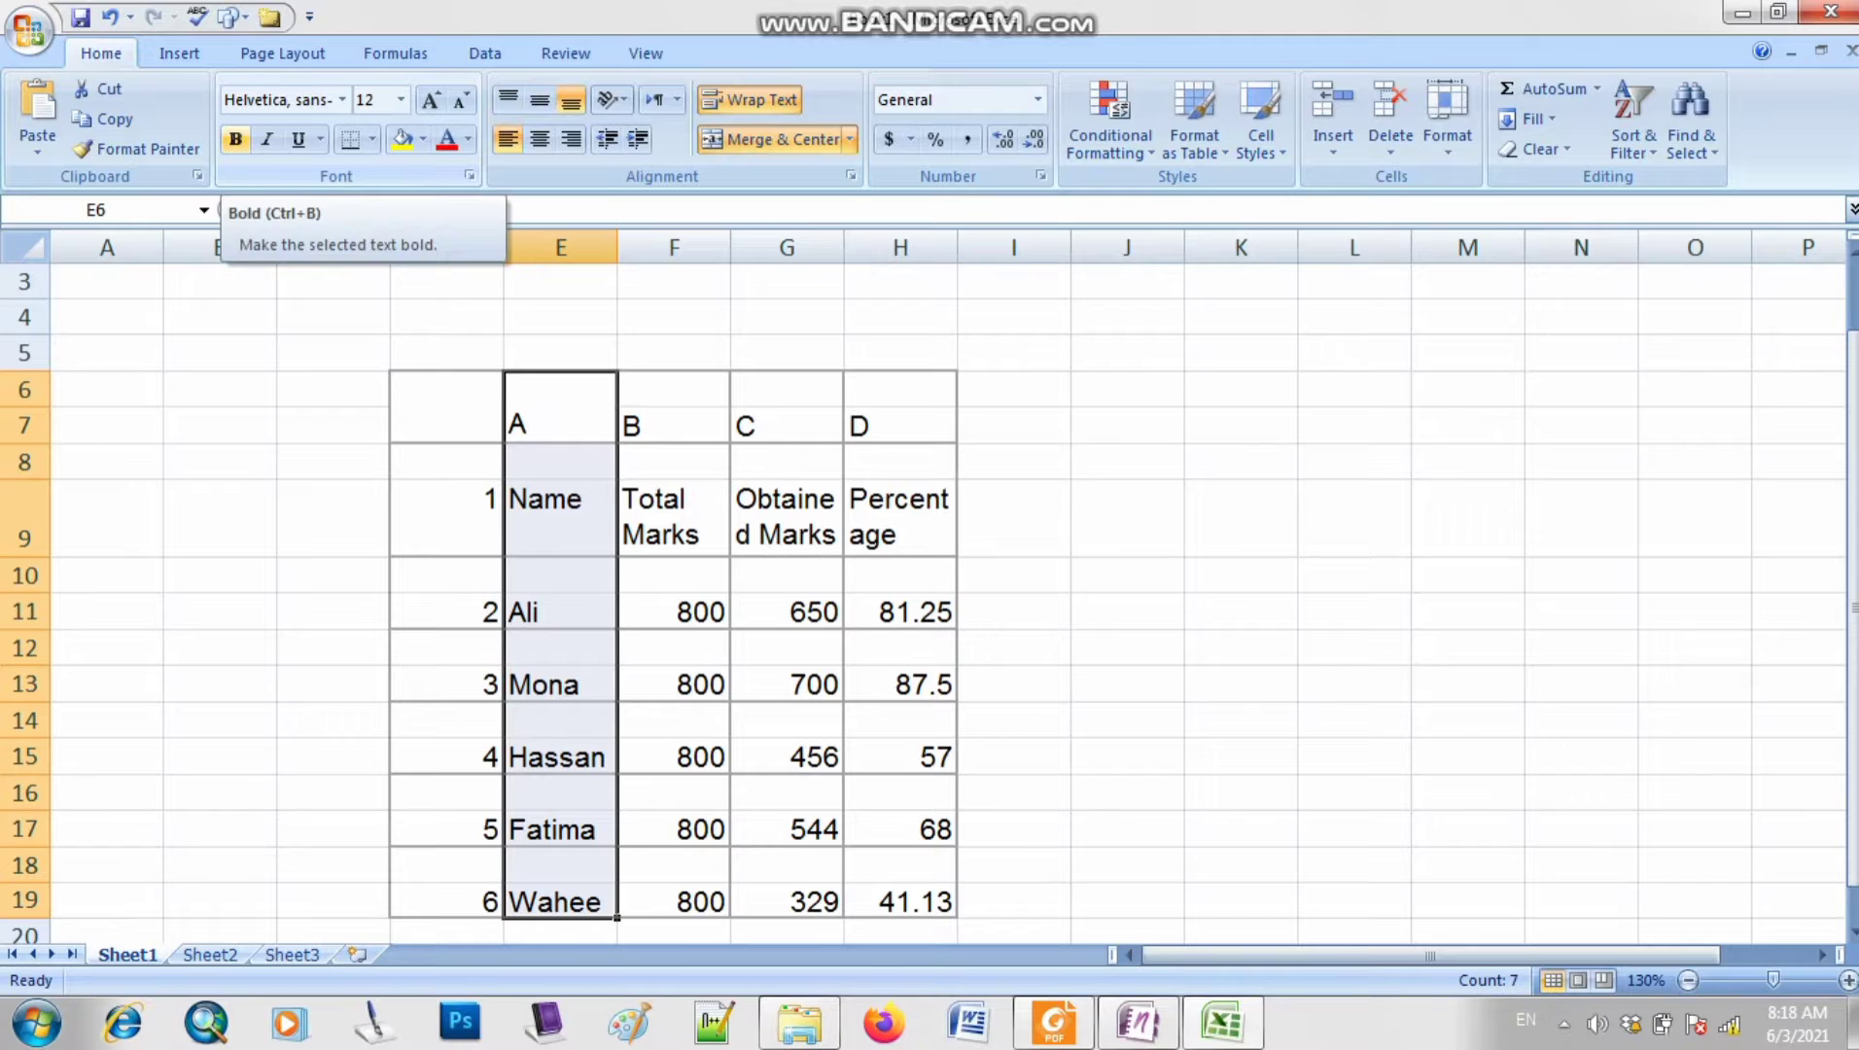
pyautogui.click(235, 139)
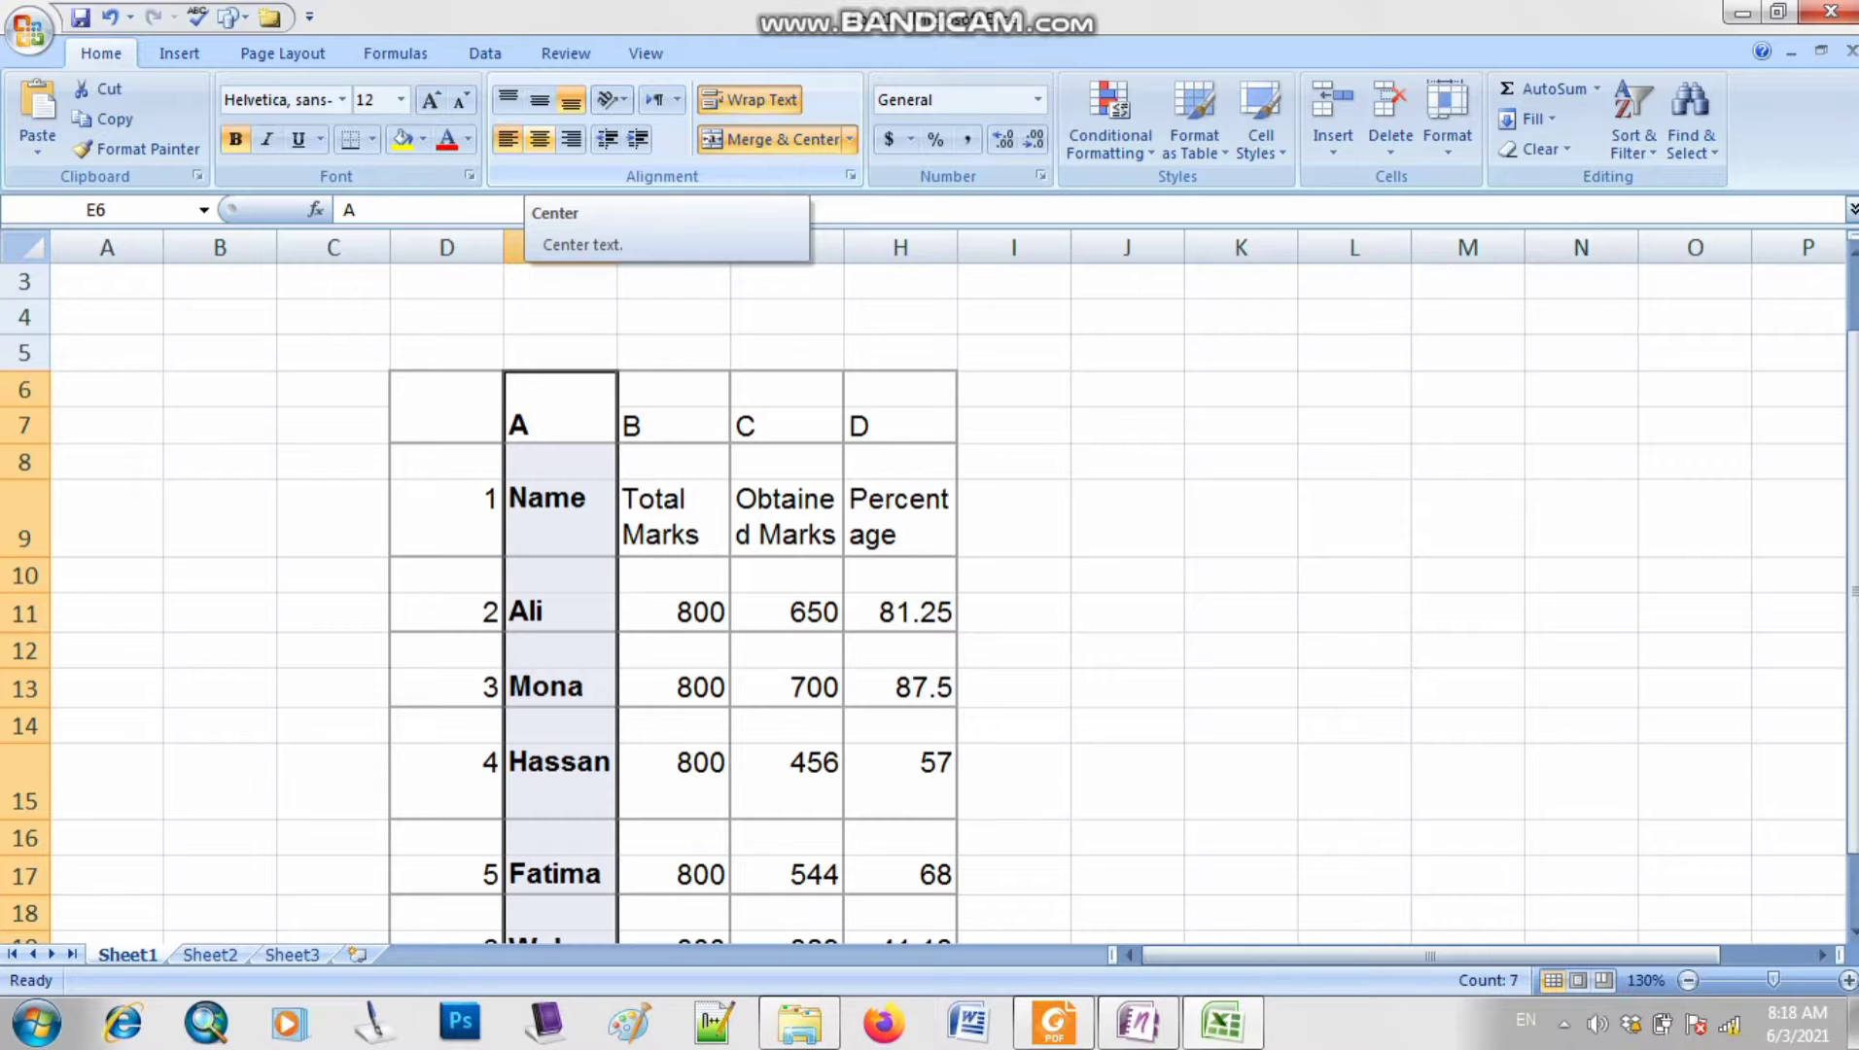
pyautogui.click(539, 139)
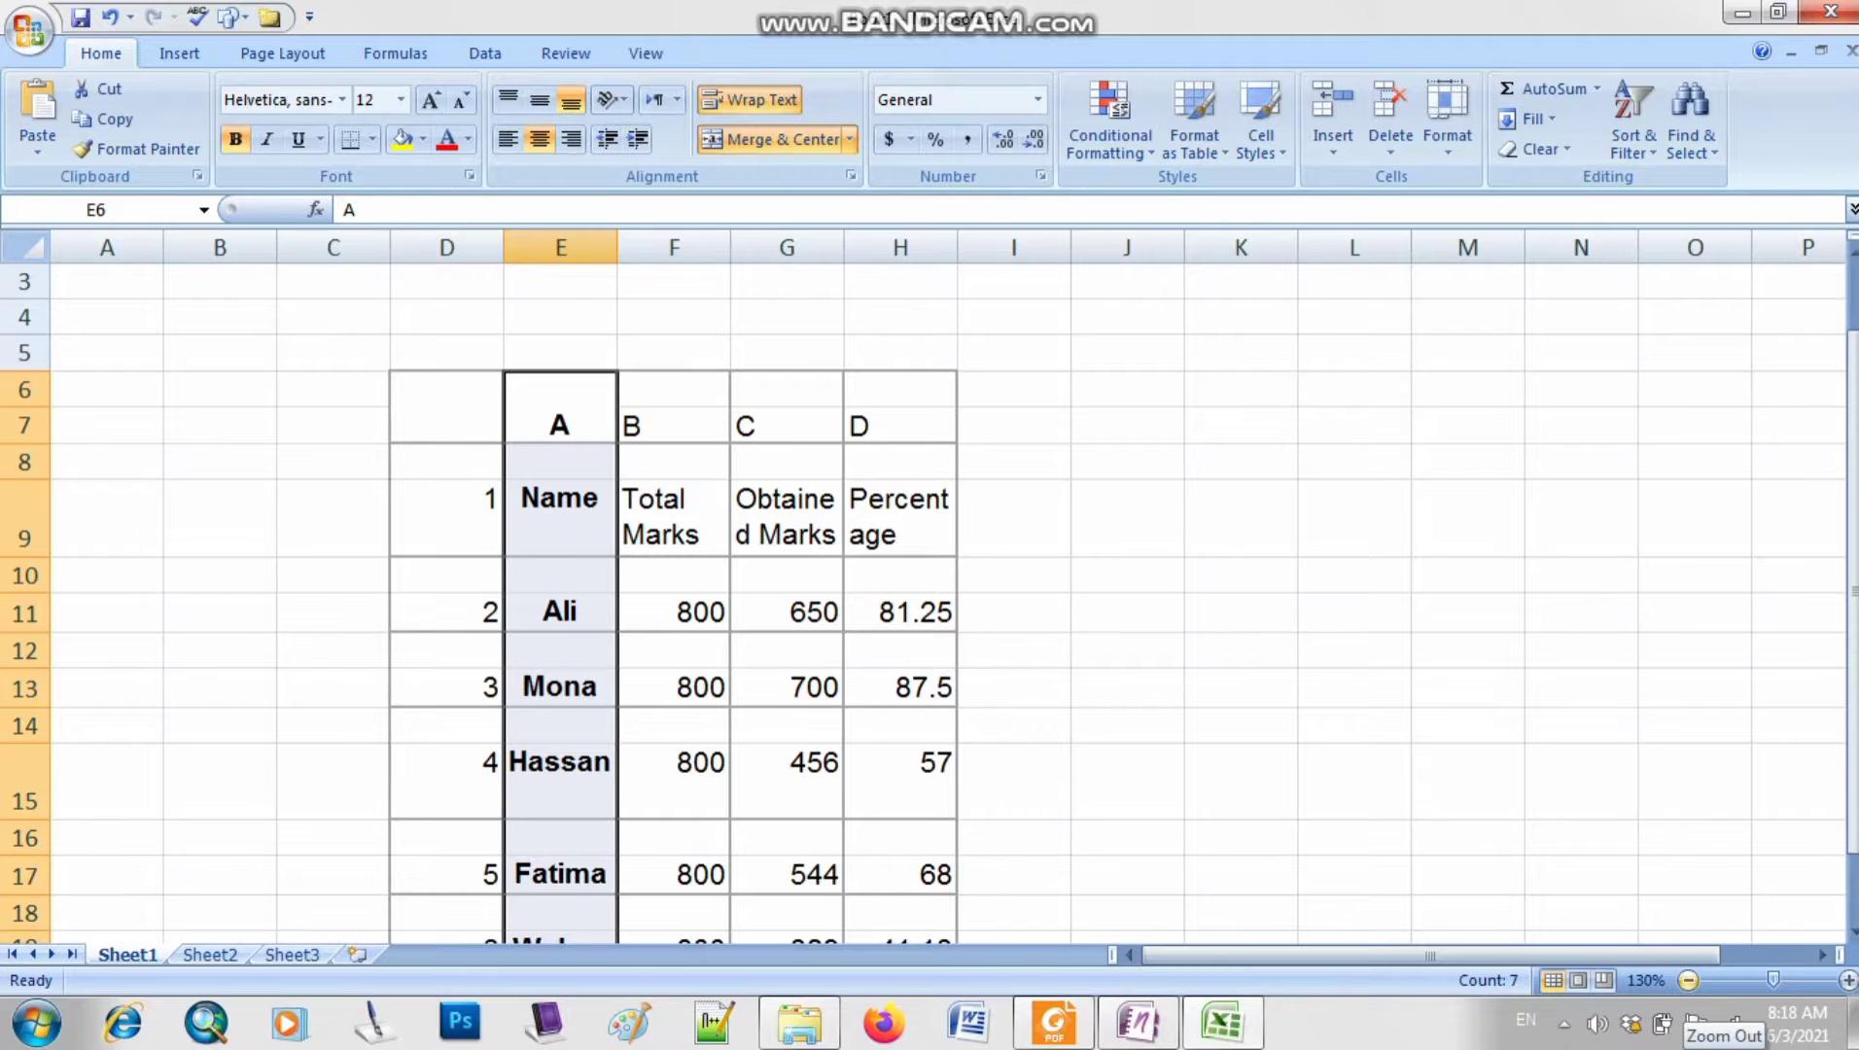
pyautogui.click(1688, 980)
pyautogui.click(1688, 980)
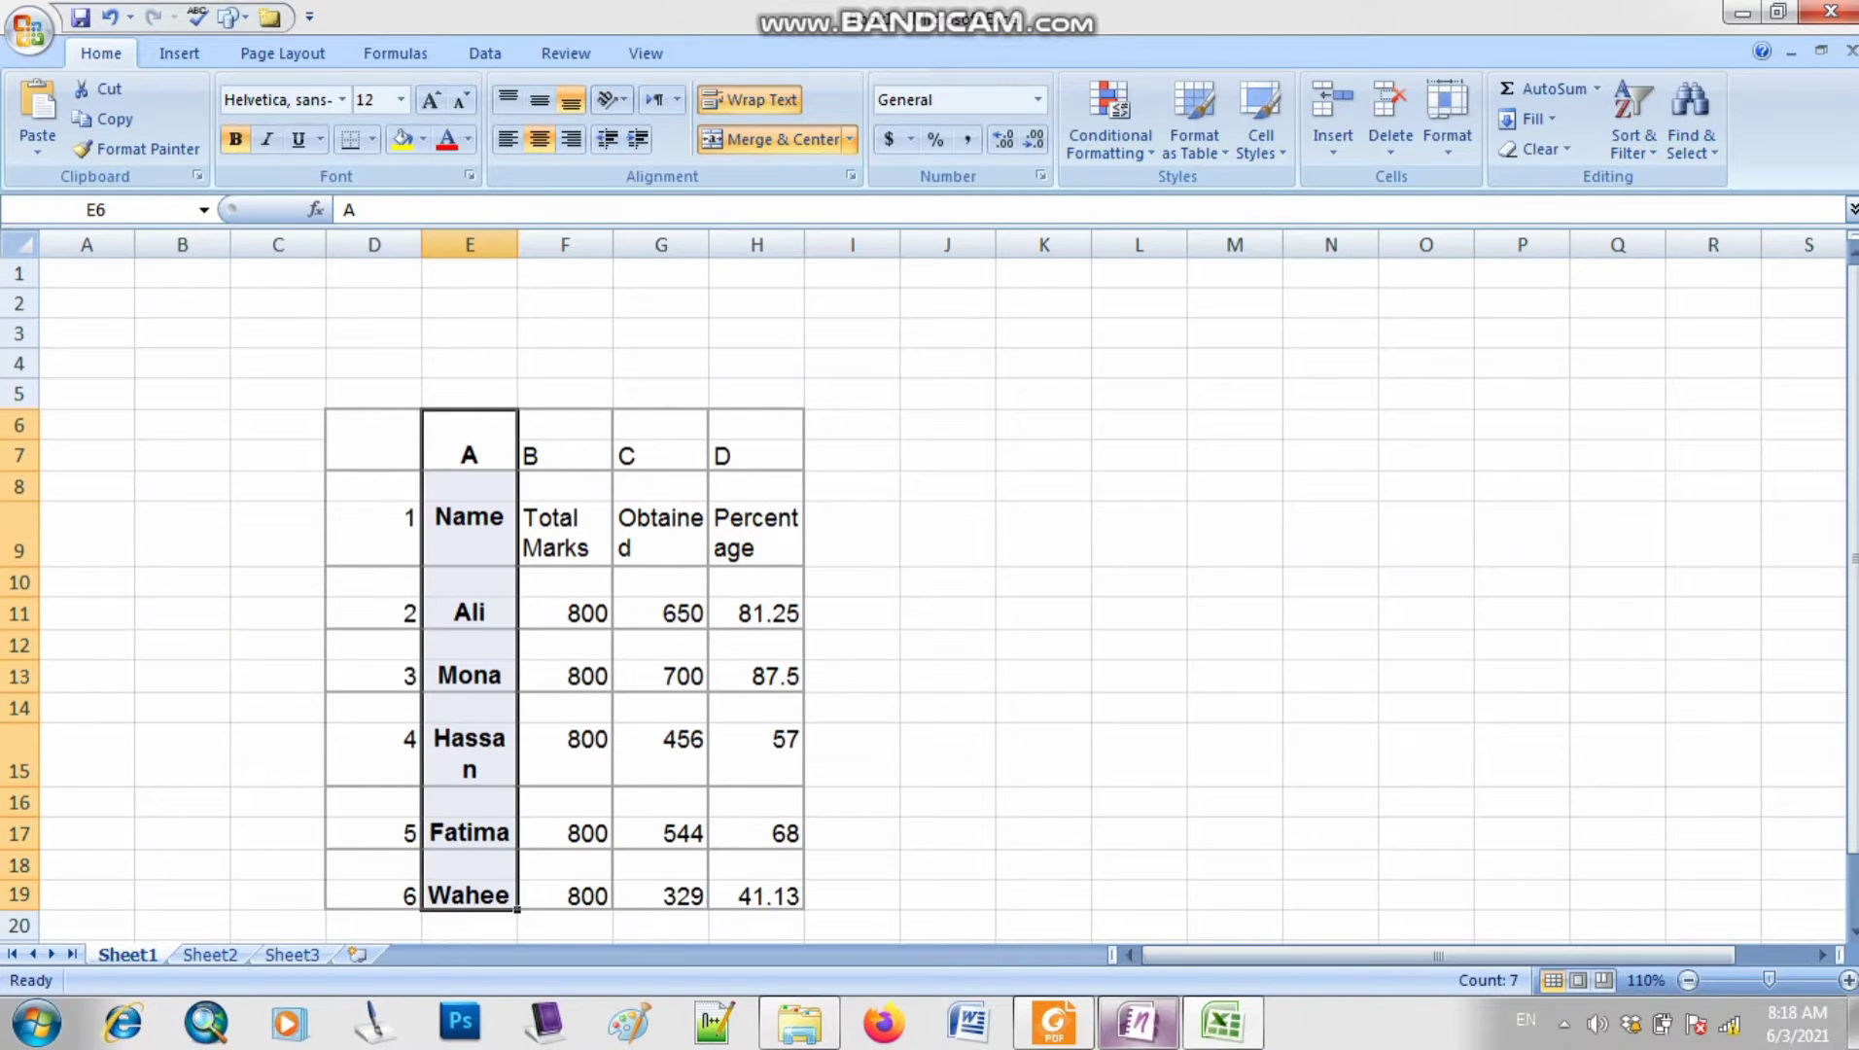
# - Close OneNote and review the Activity 6 table and its formatting instructions in the PDF
pyautogui.click(1138, 1023)
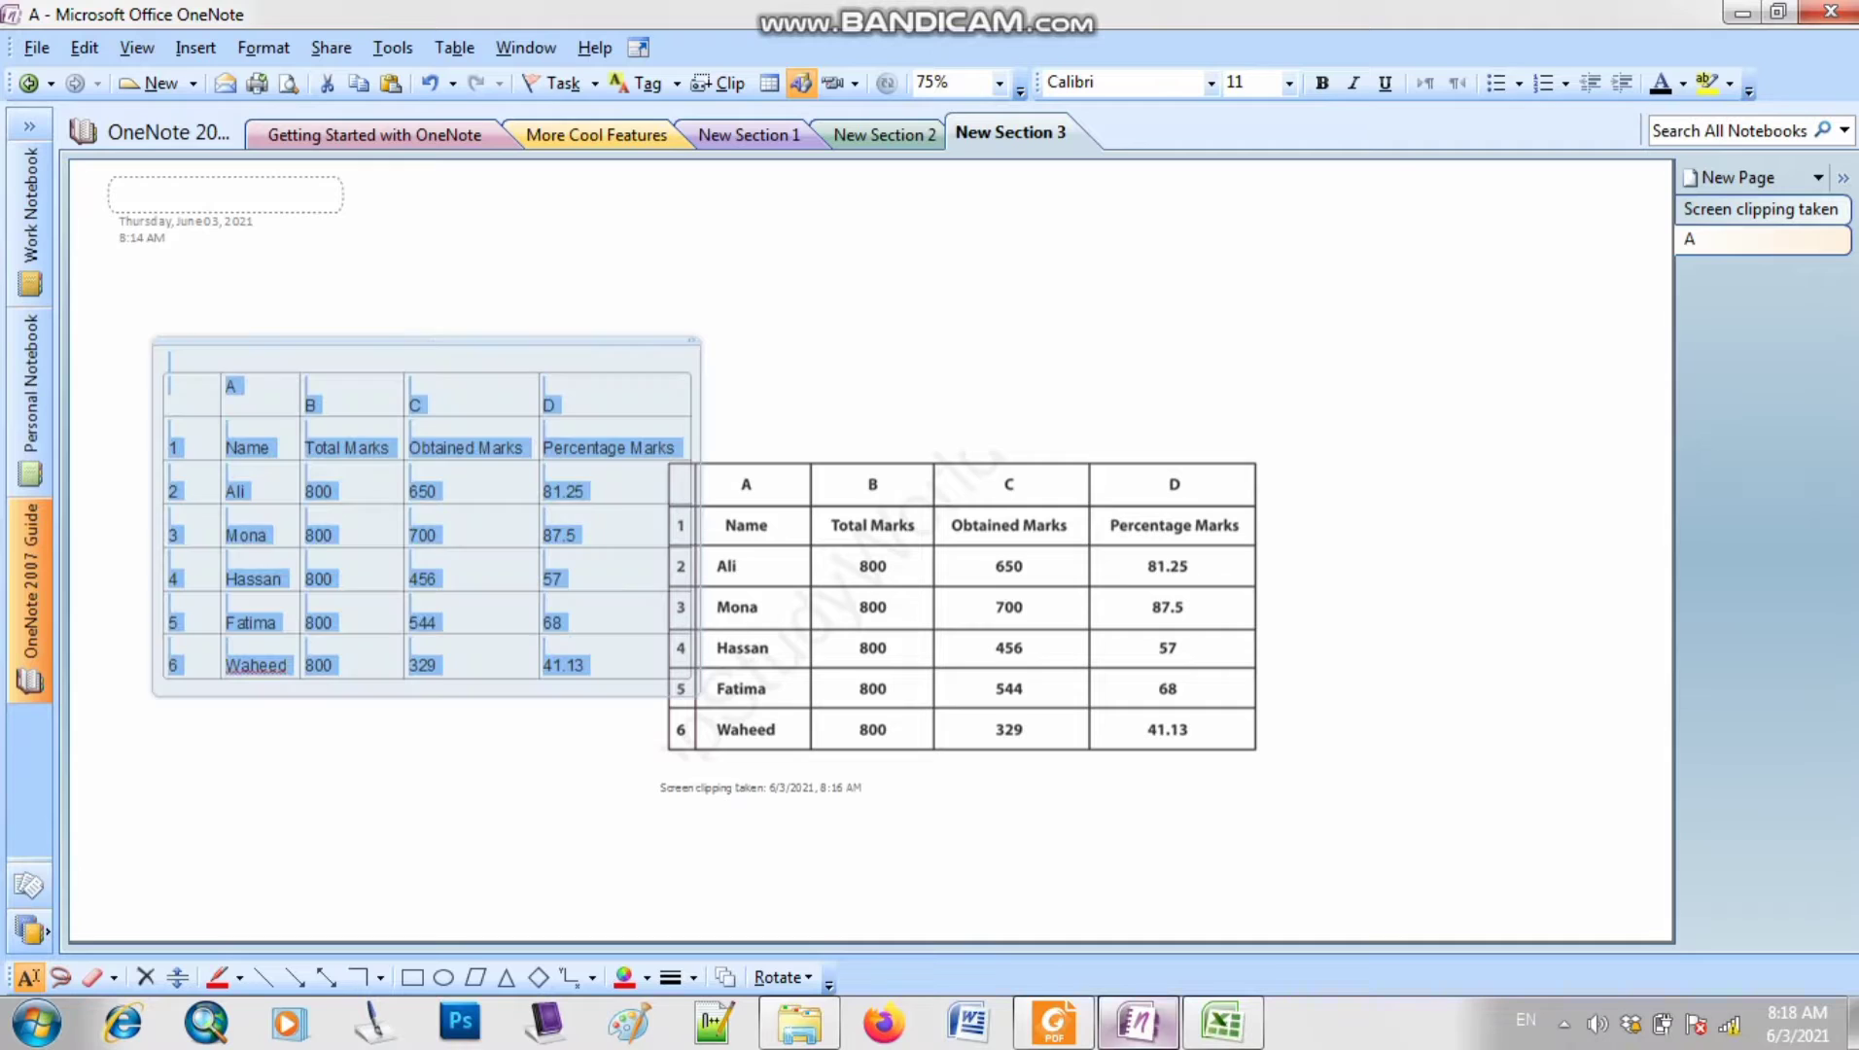
pyautogui.click(1831, 12)
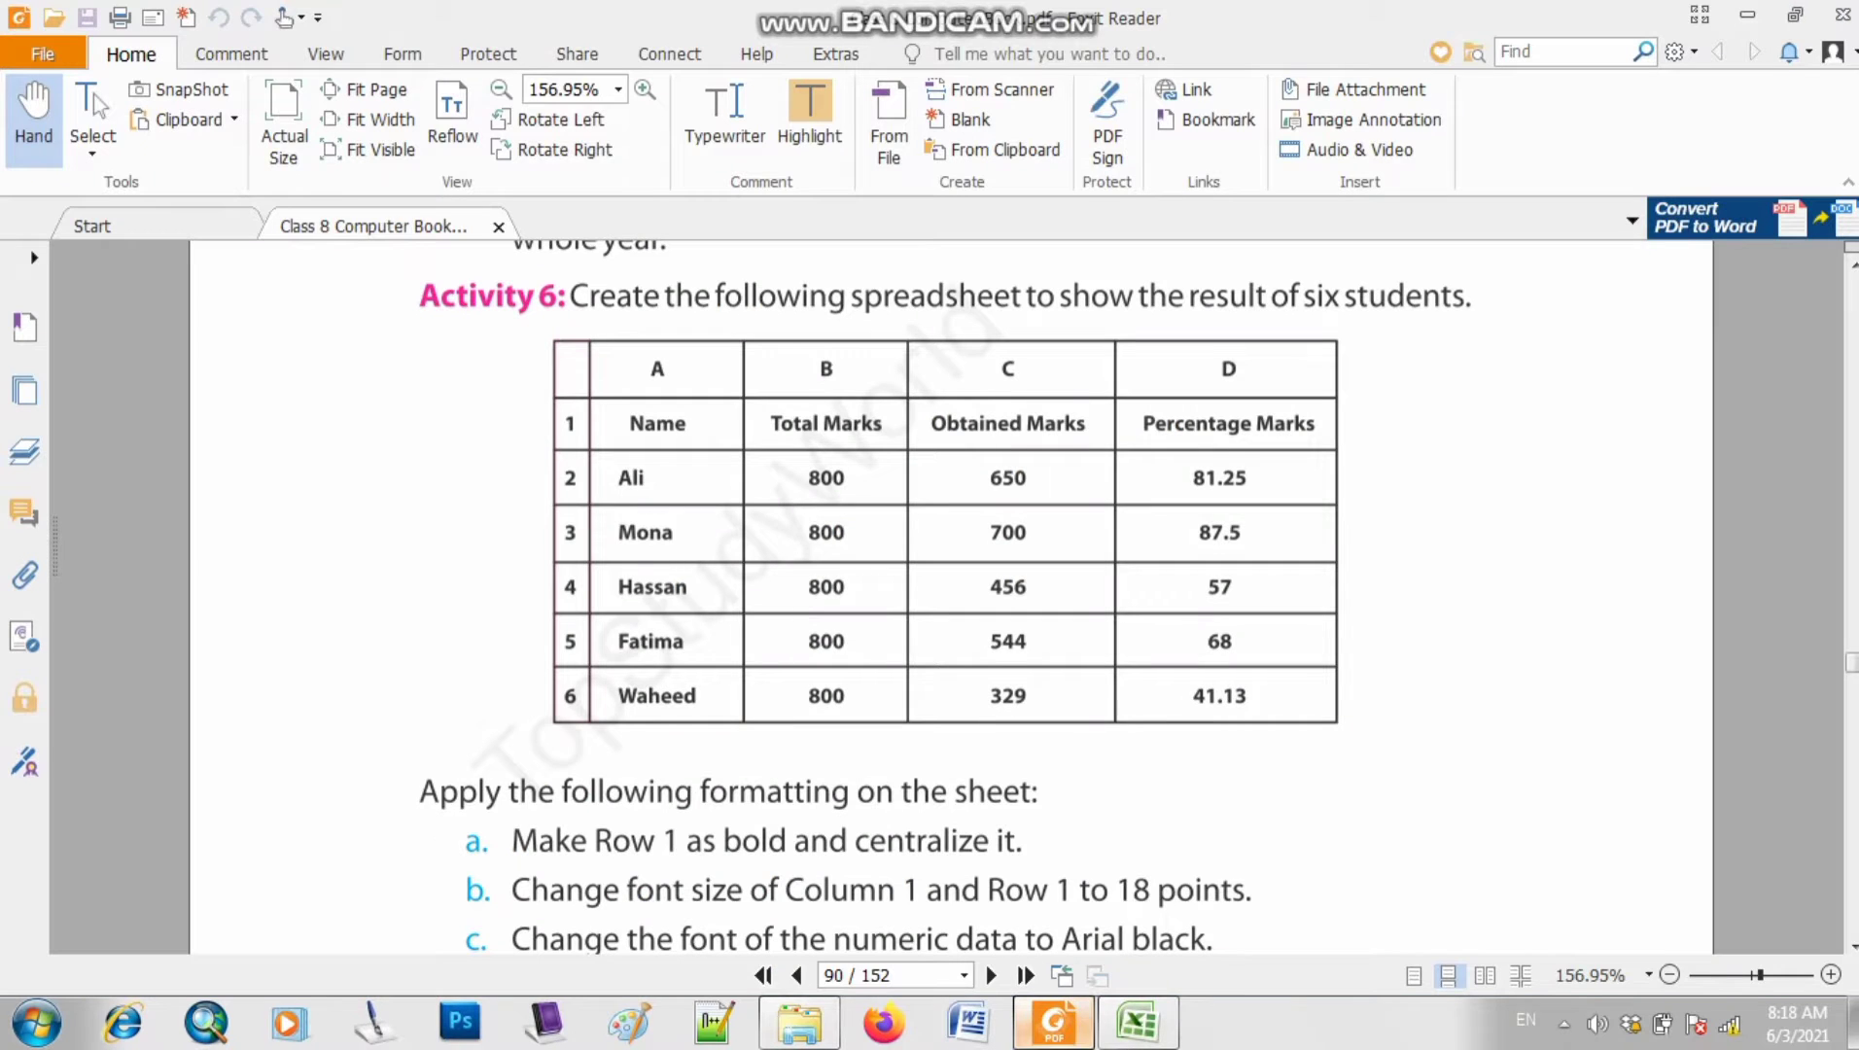
pyautogui.click(1053, 1023)
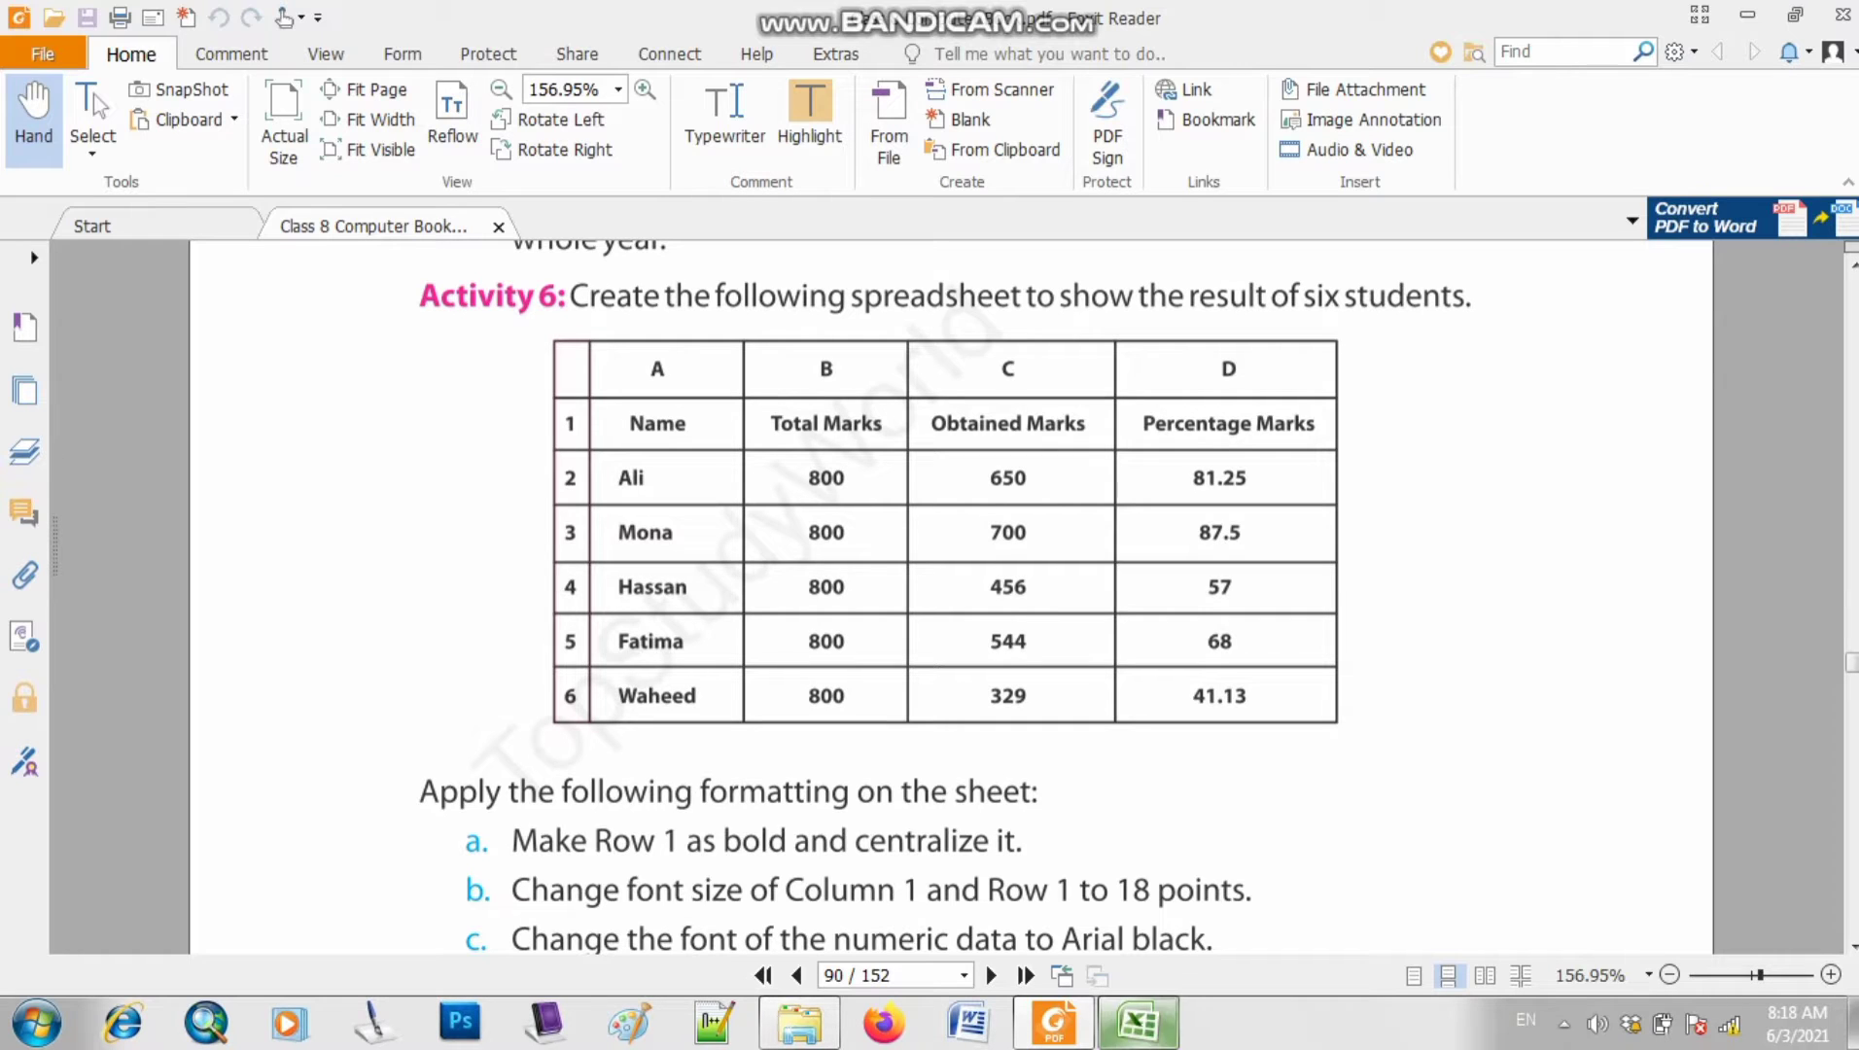
pyautogui.scroll(3, 951, 597)
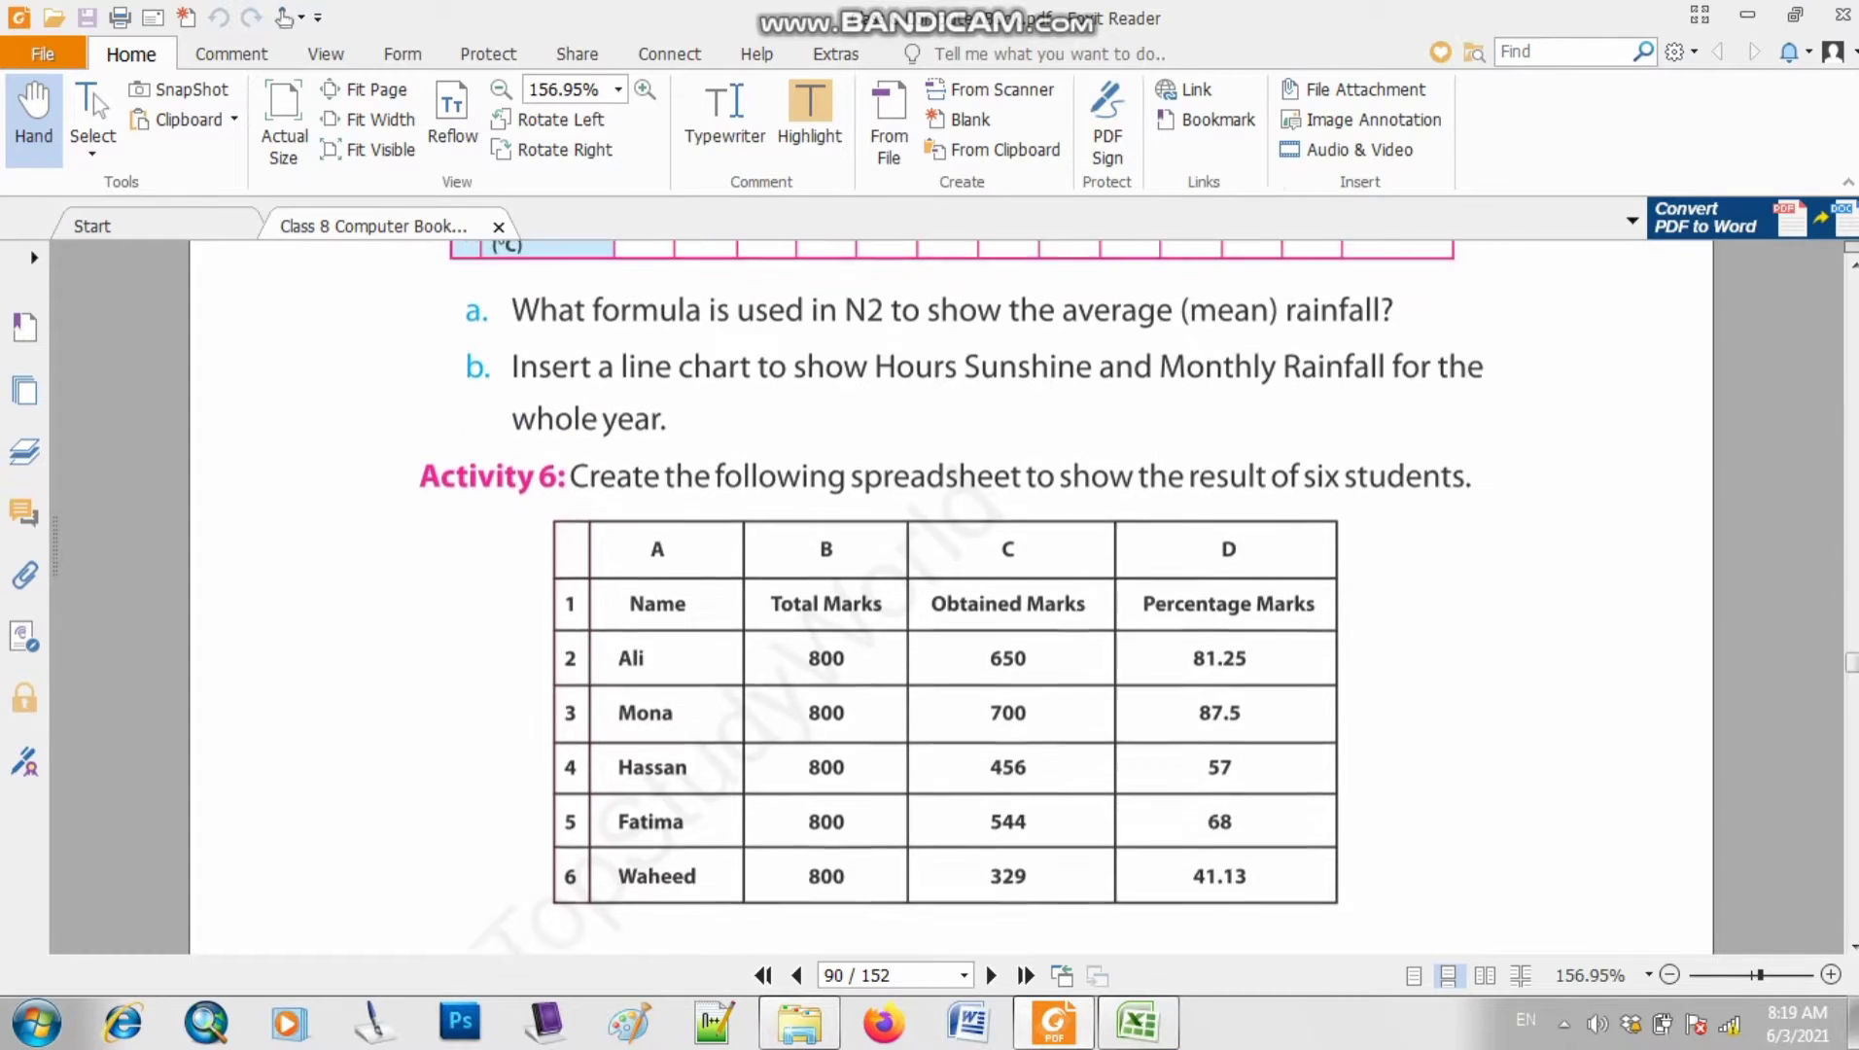
pyautogui.scroll(-4, 951, 597)
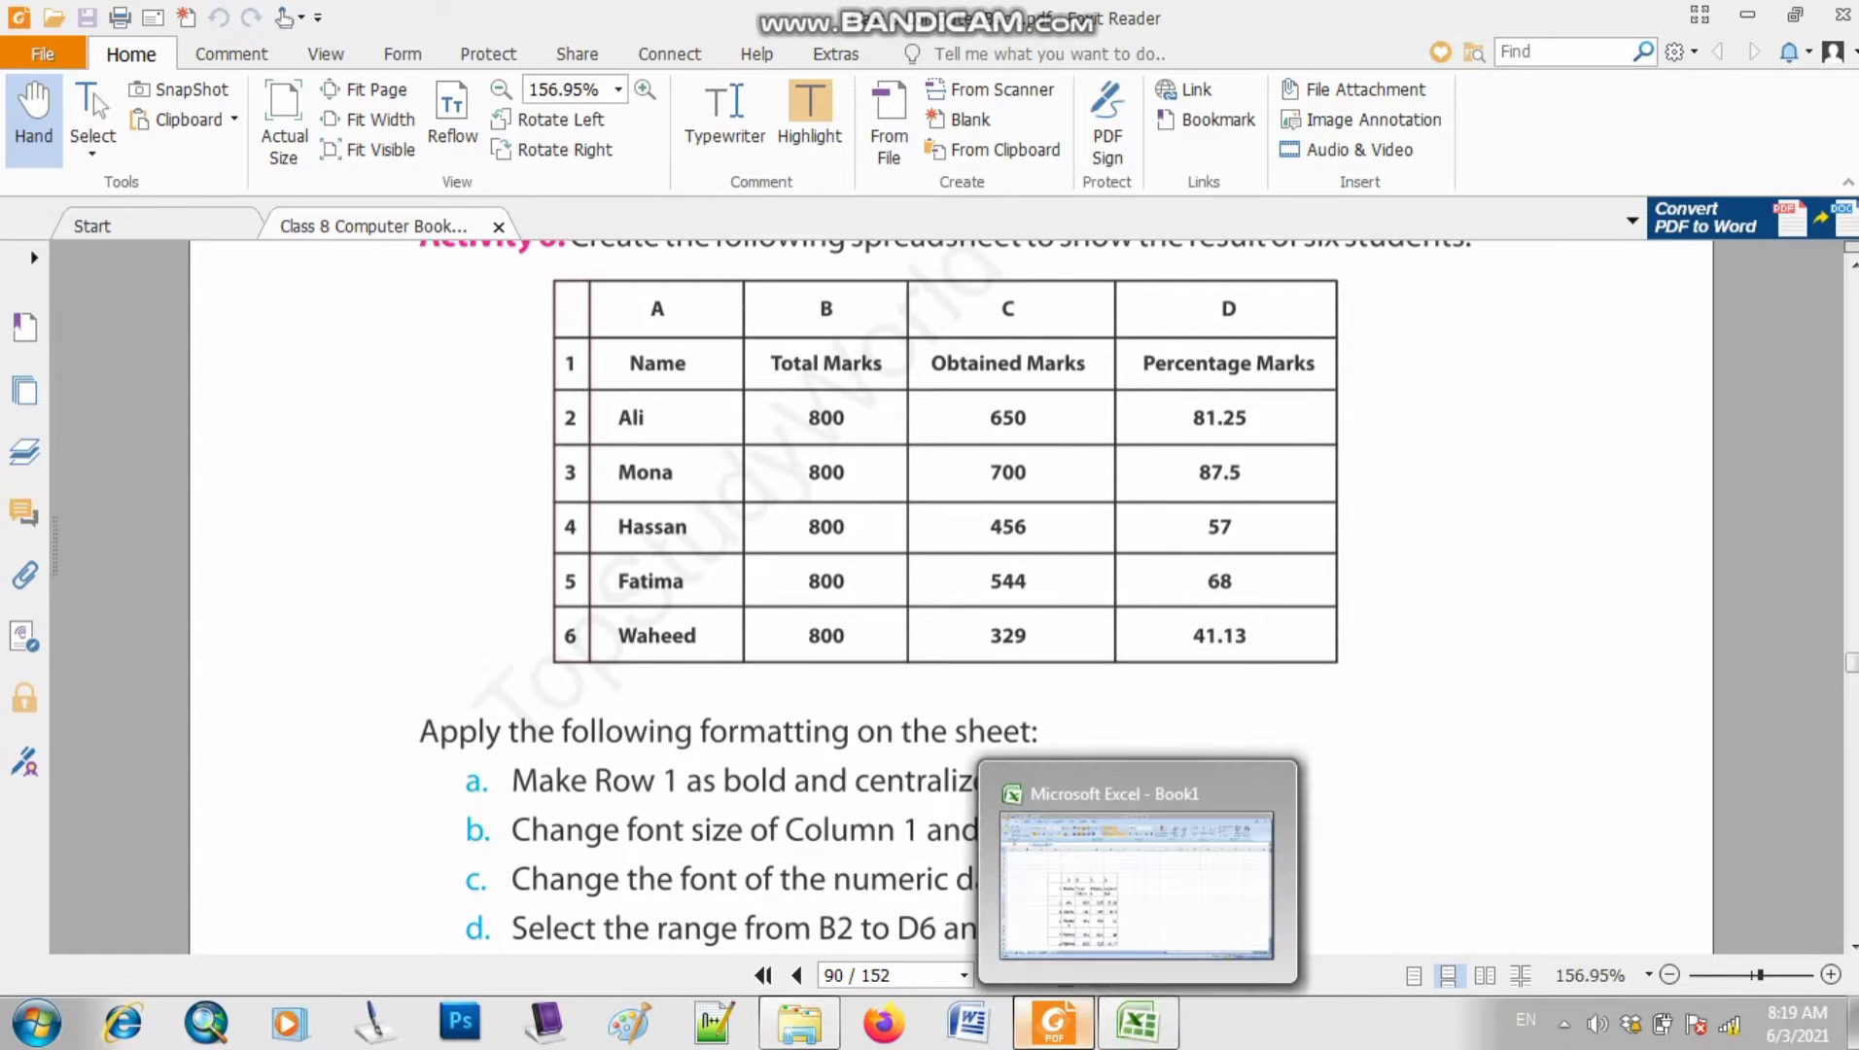
# - Switch to Excel, set the font size of heading cells D9 to H9 to 18 and increase row 9's height
pyautogui.click(1137, 1023)
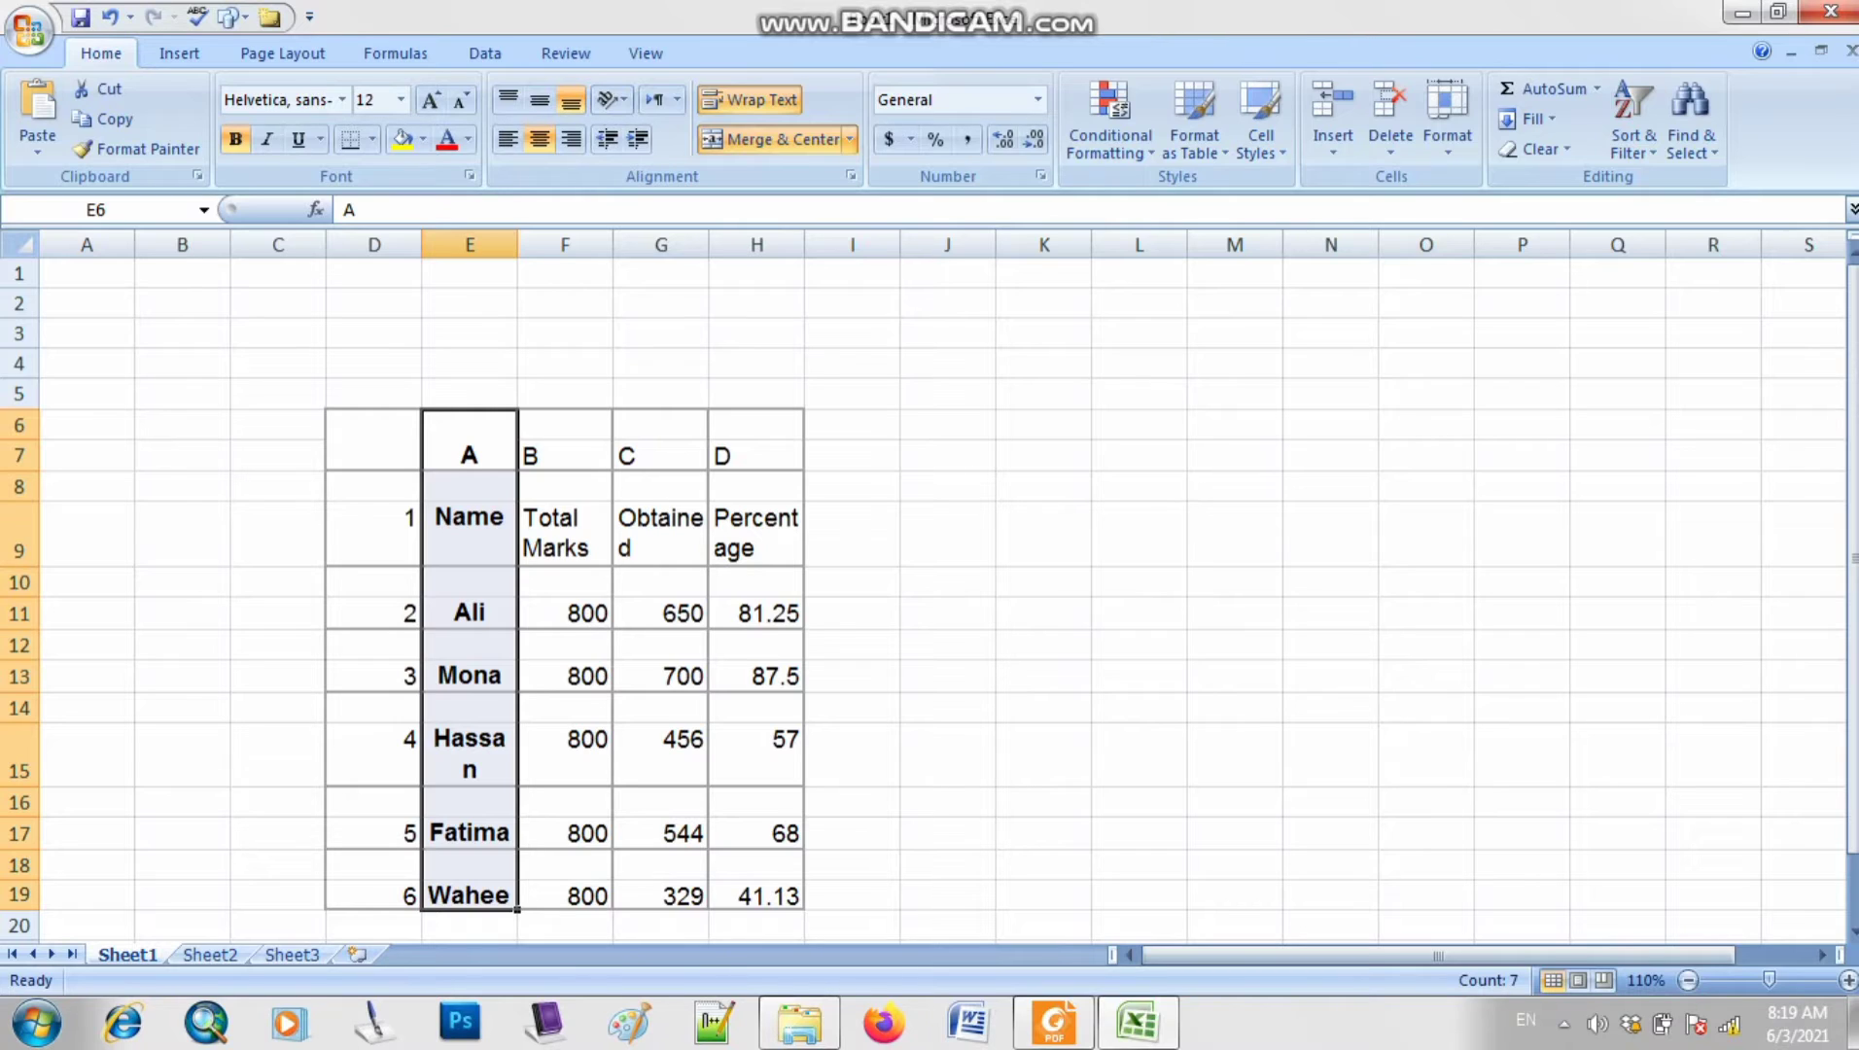
pyautogui.click(1234, 754)
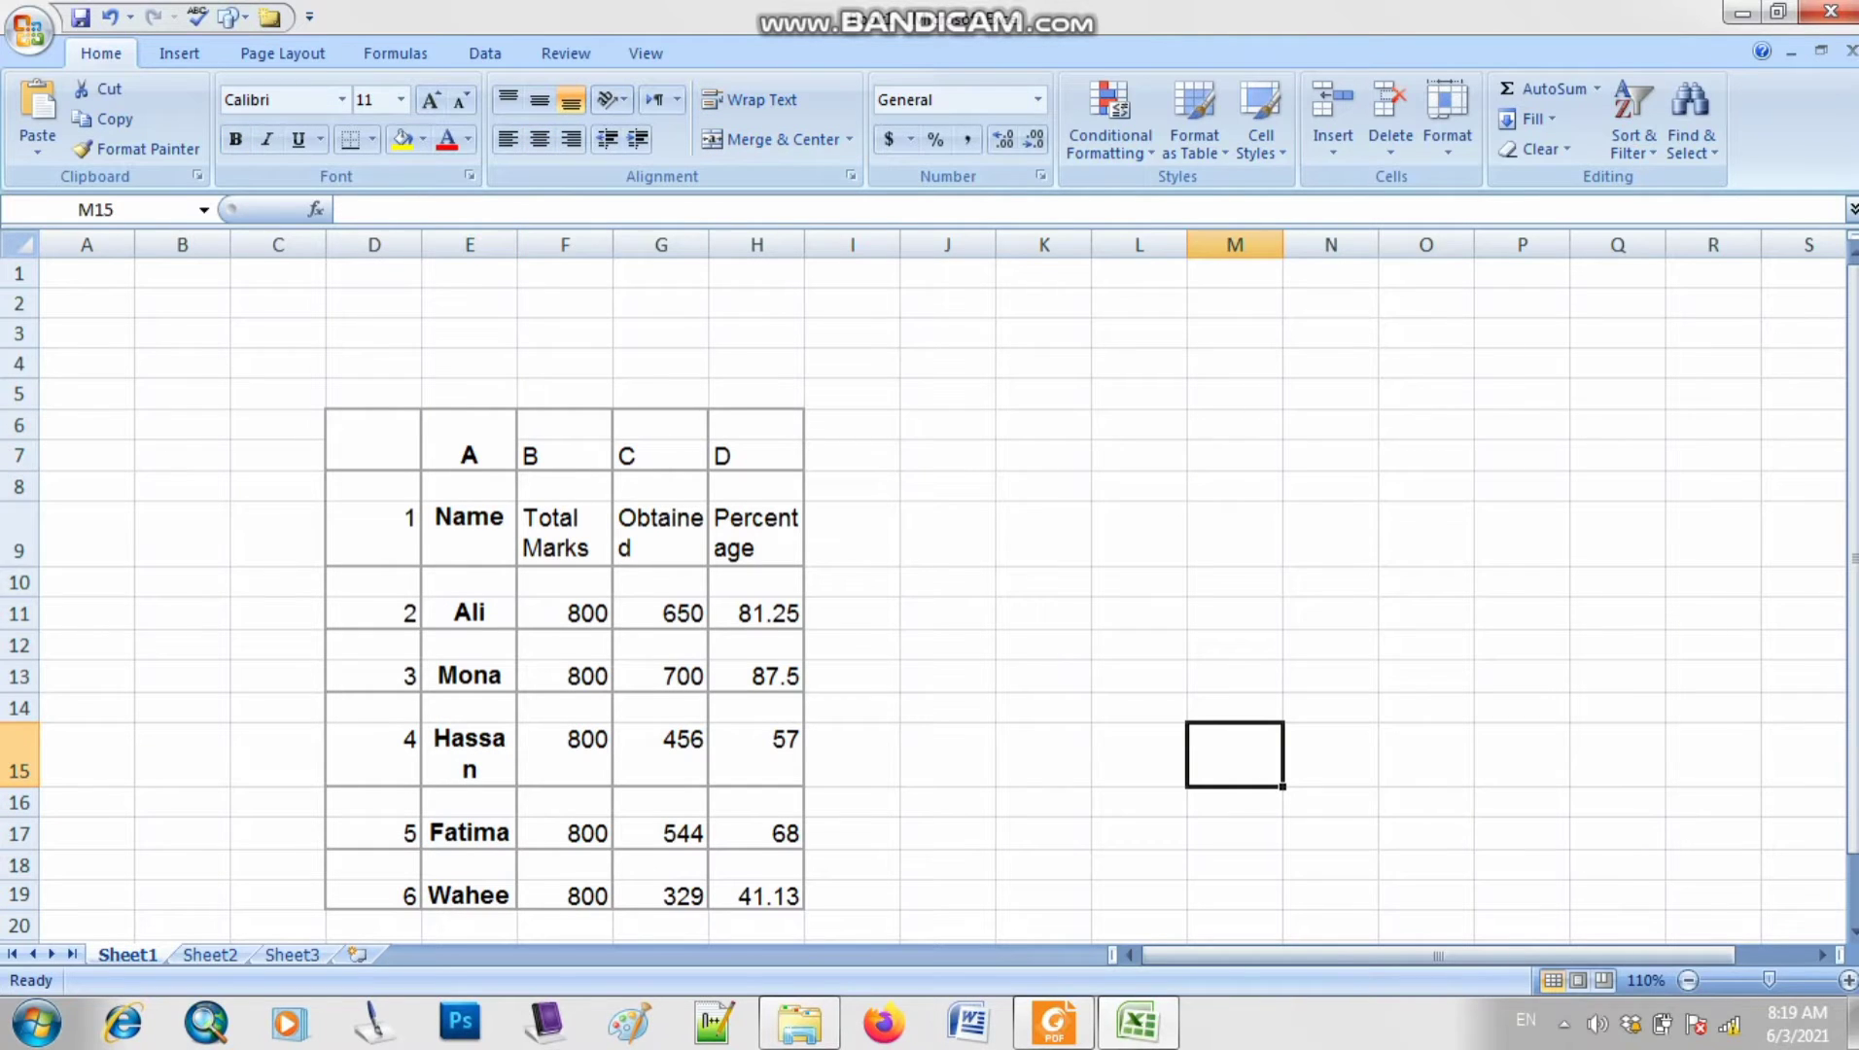
pyautogui.moveTo(375, 534); pyautogui.dragTo(756, 534)
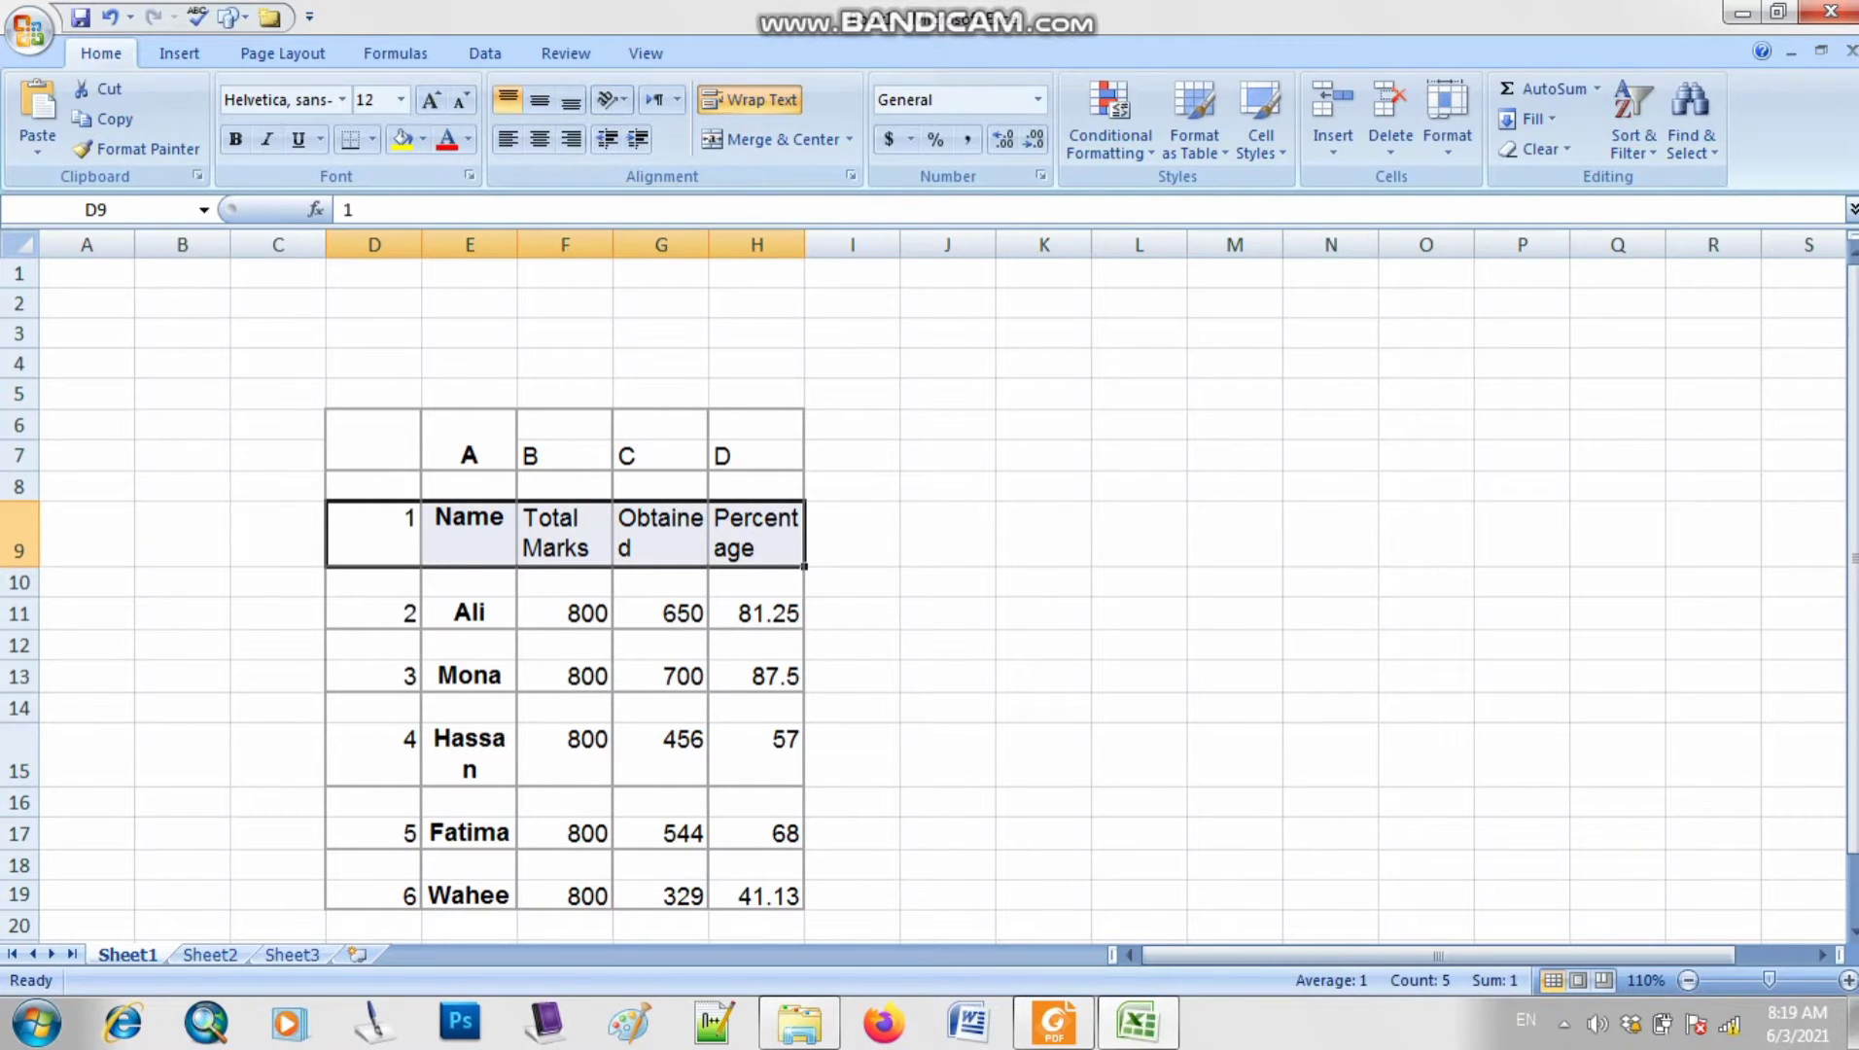
pyautogui.click(370, 100)
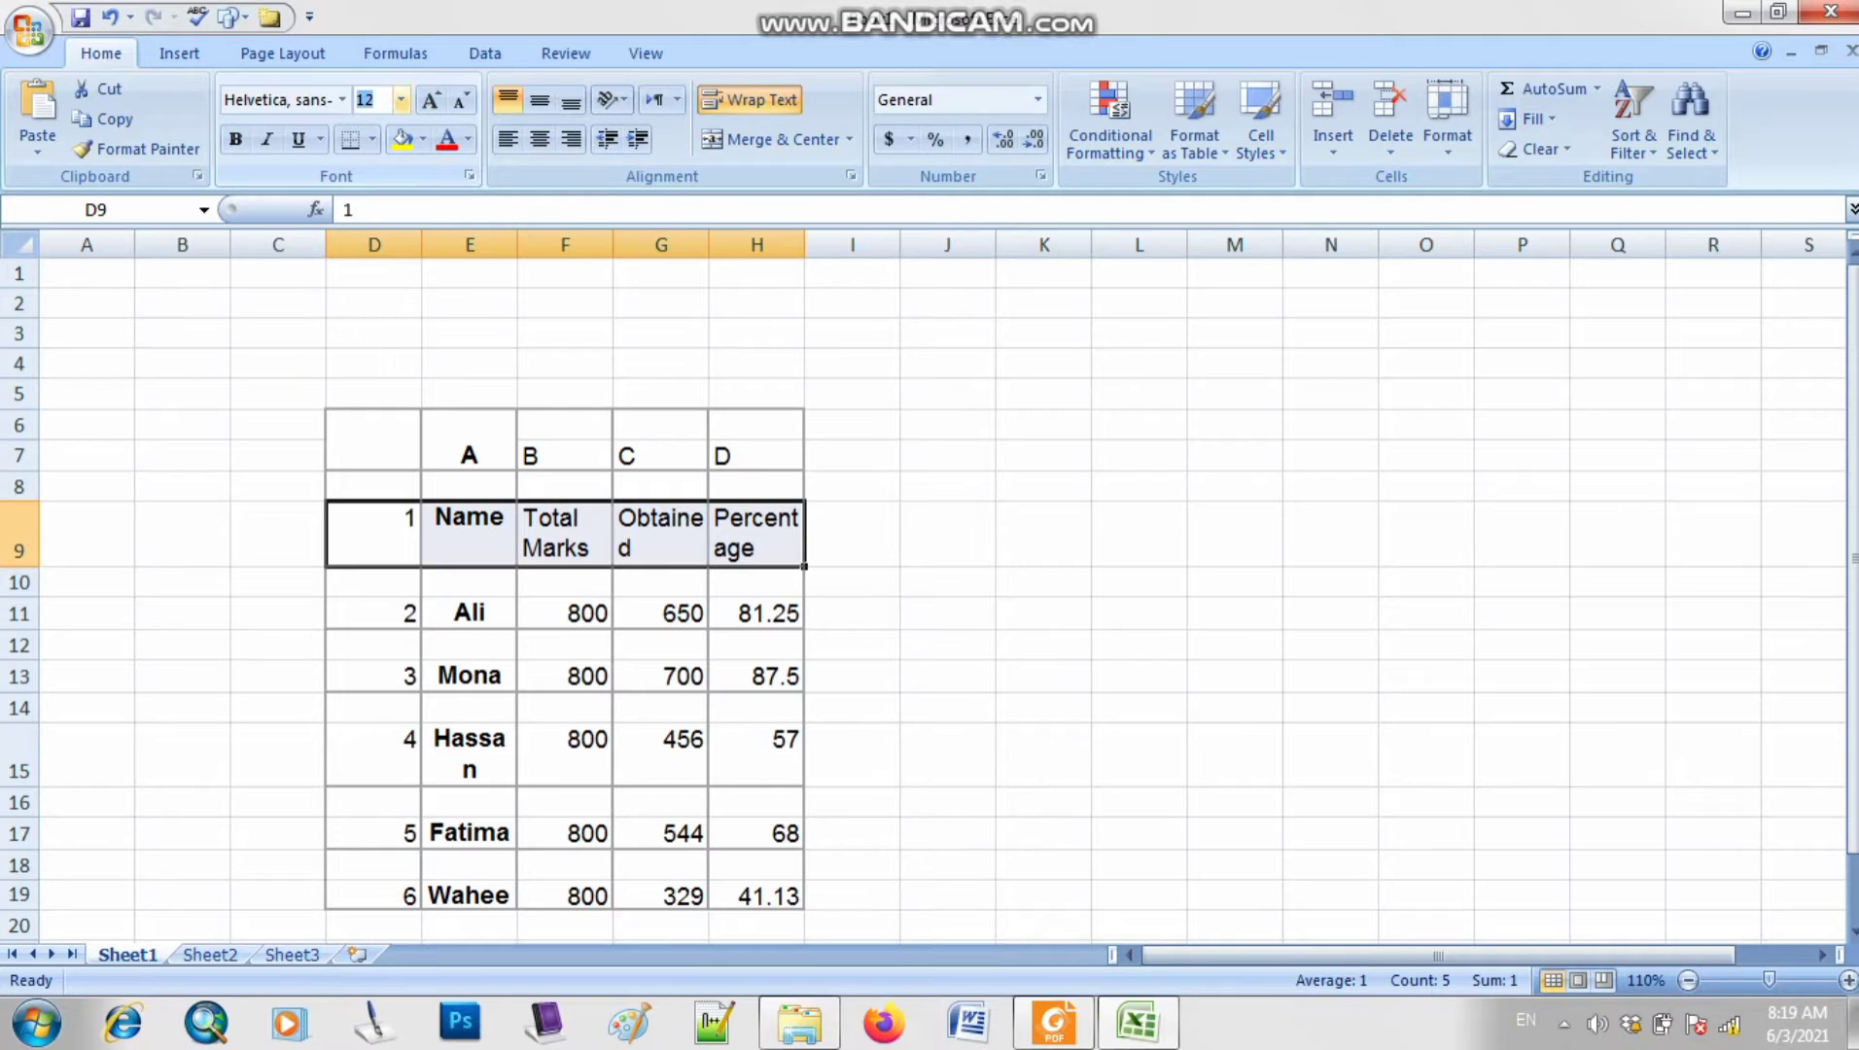
pyautogui.write('18')
pyautogui.click(401, 99)
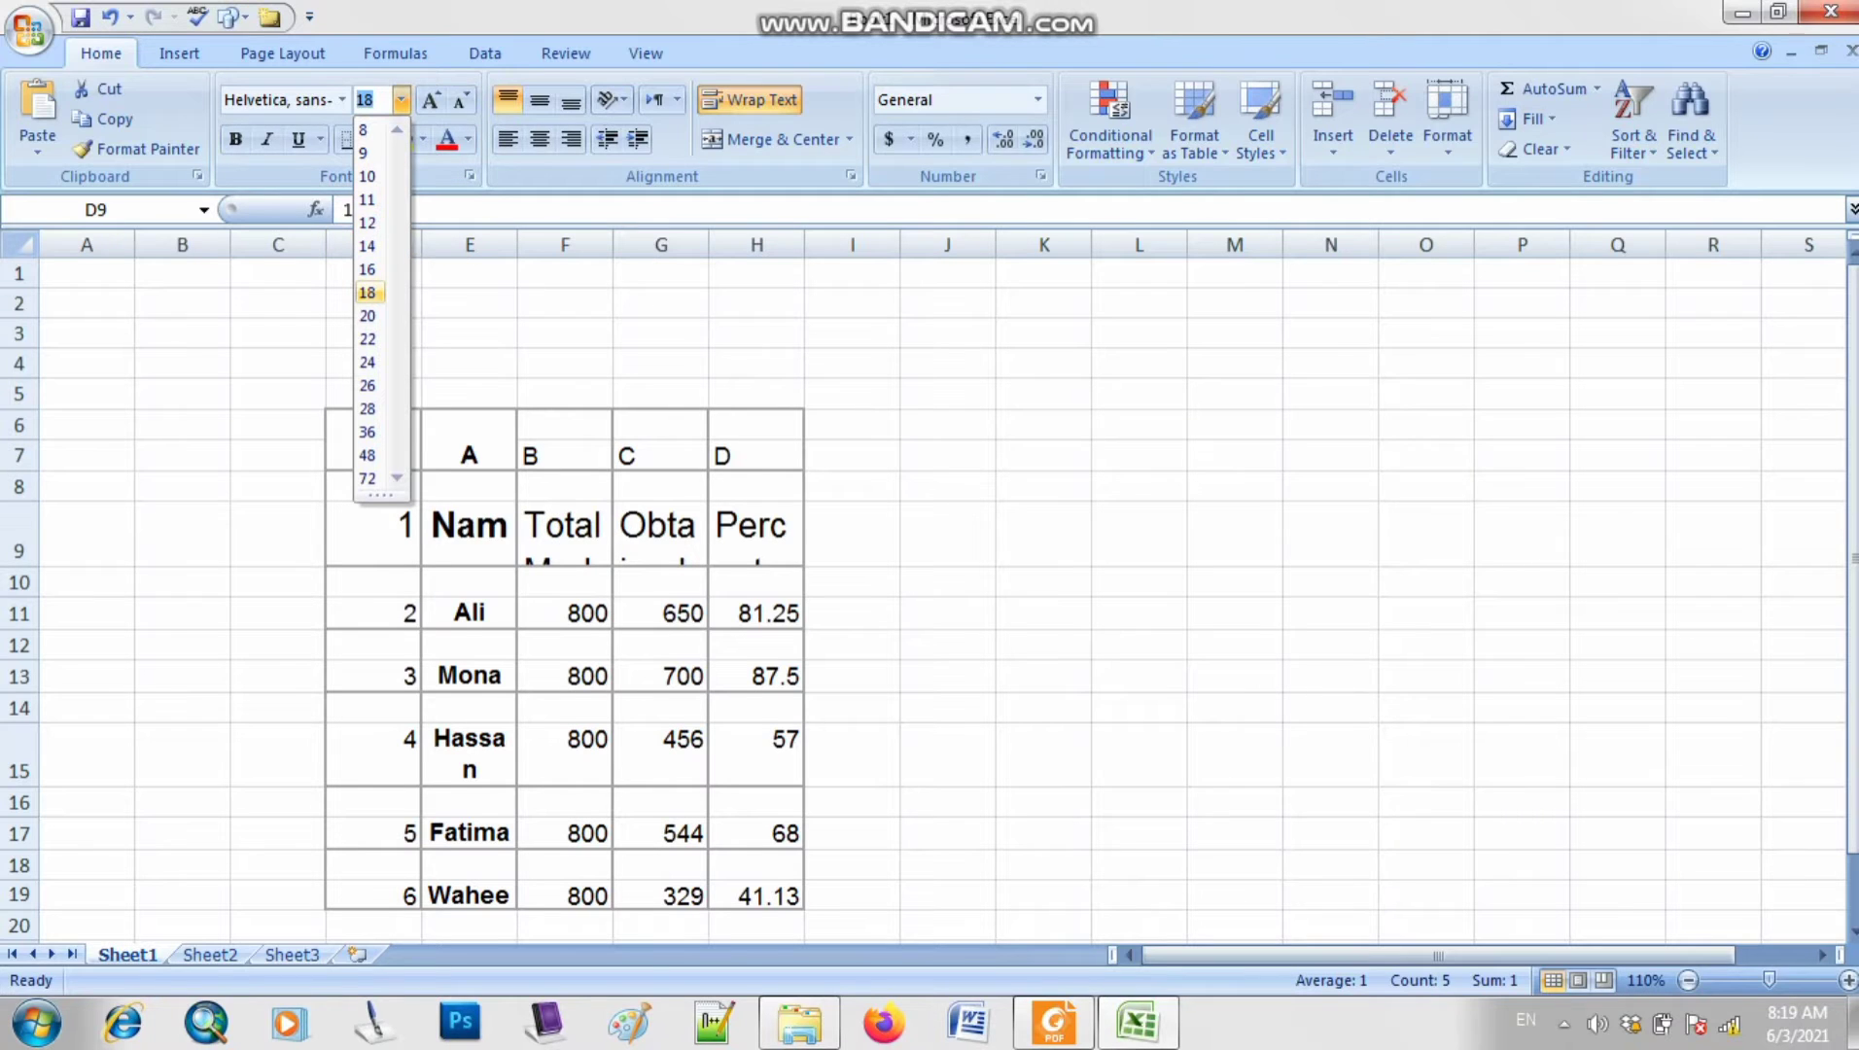
pyautogui.click(368, 292)
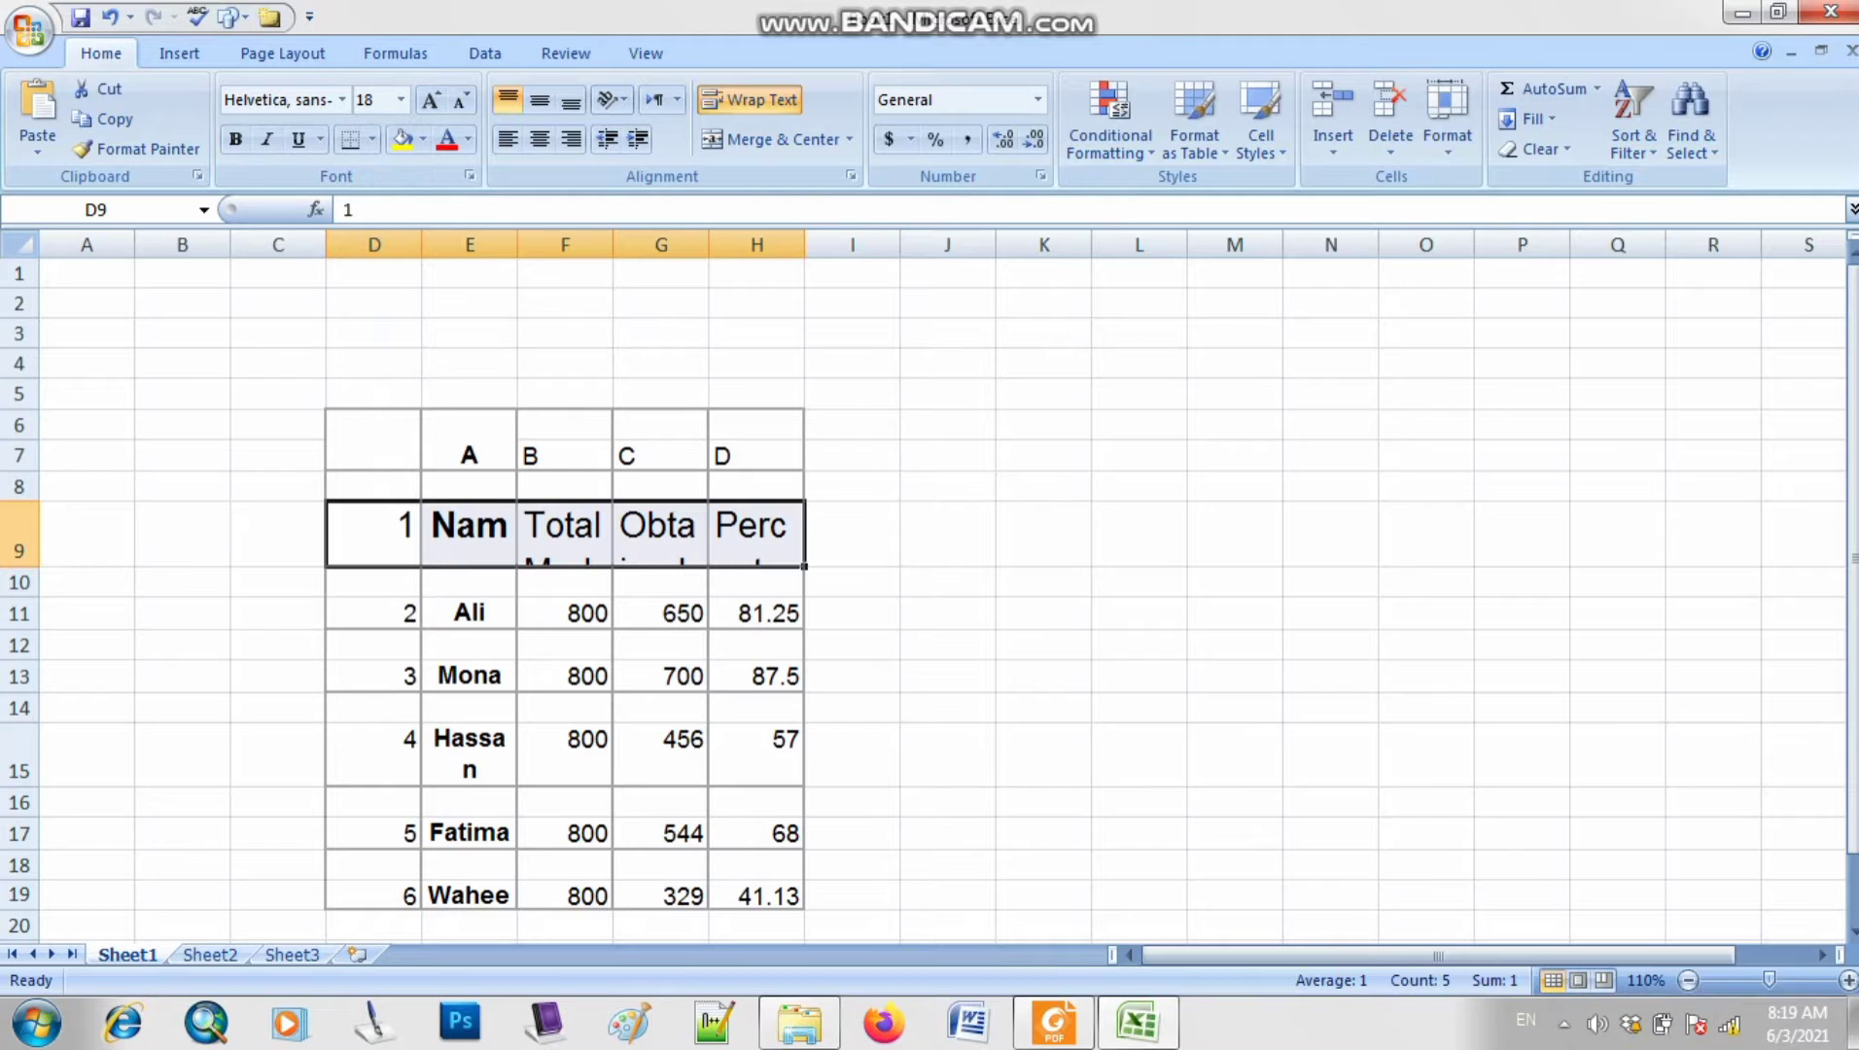
pyautogui.moveTo(19, 567); pyautogui.dragTo(19, 584)
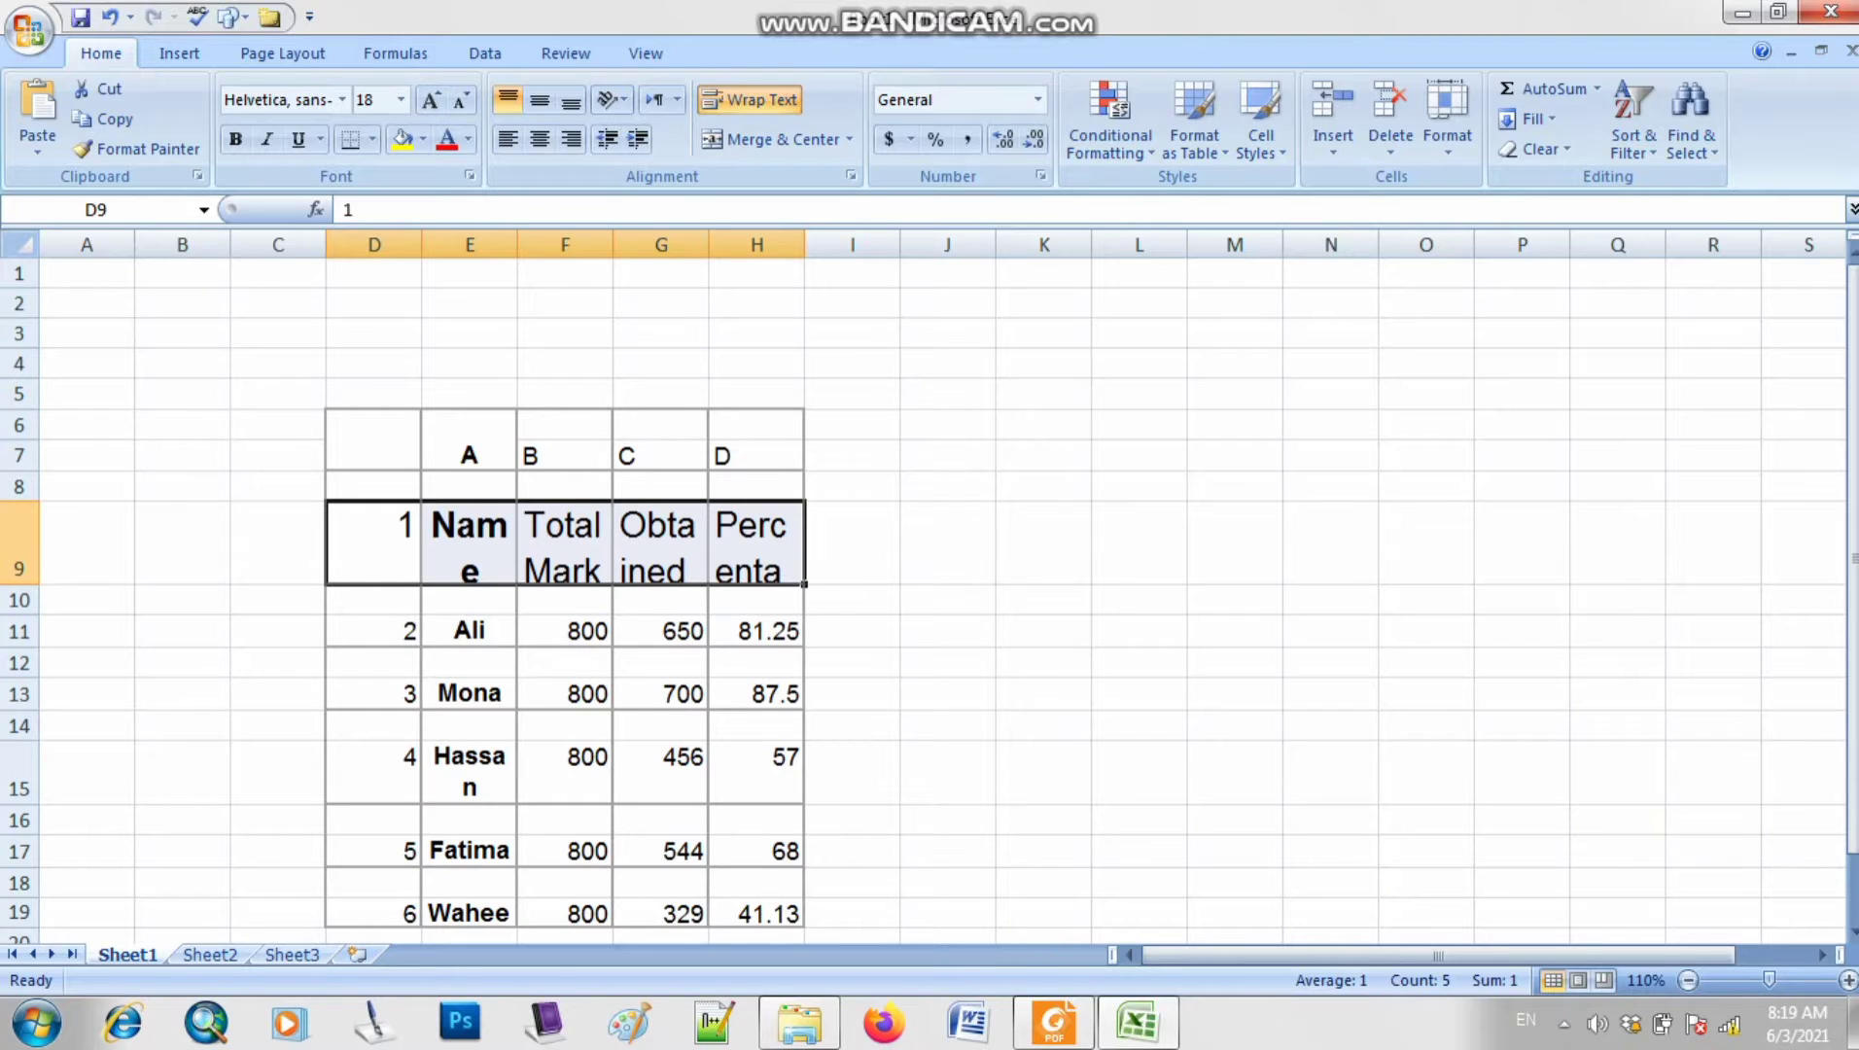
# - Set the font size of the Name column, cells E9 through E19, to 18
pyautogui.moveTo(469, 544); pyautogui.dragTo(469, 914)
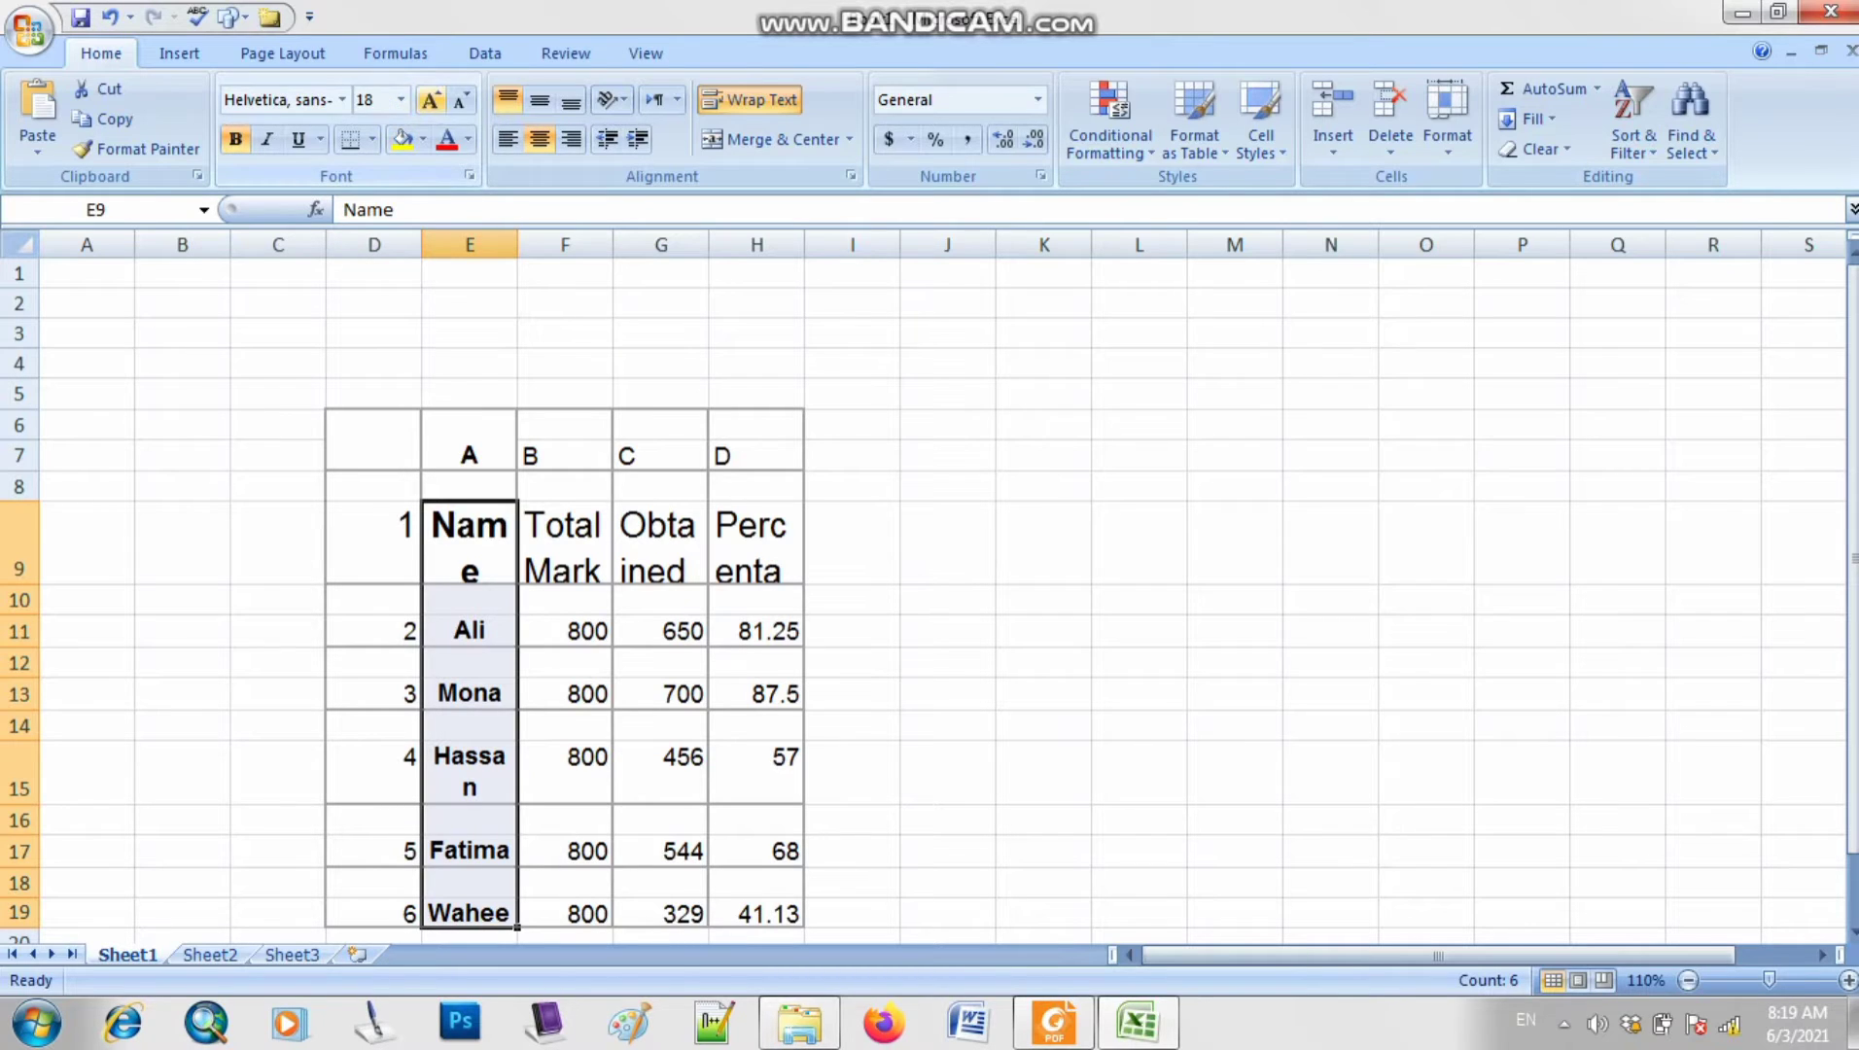
pyautogui.click(400, 99)
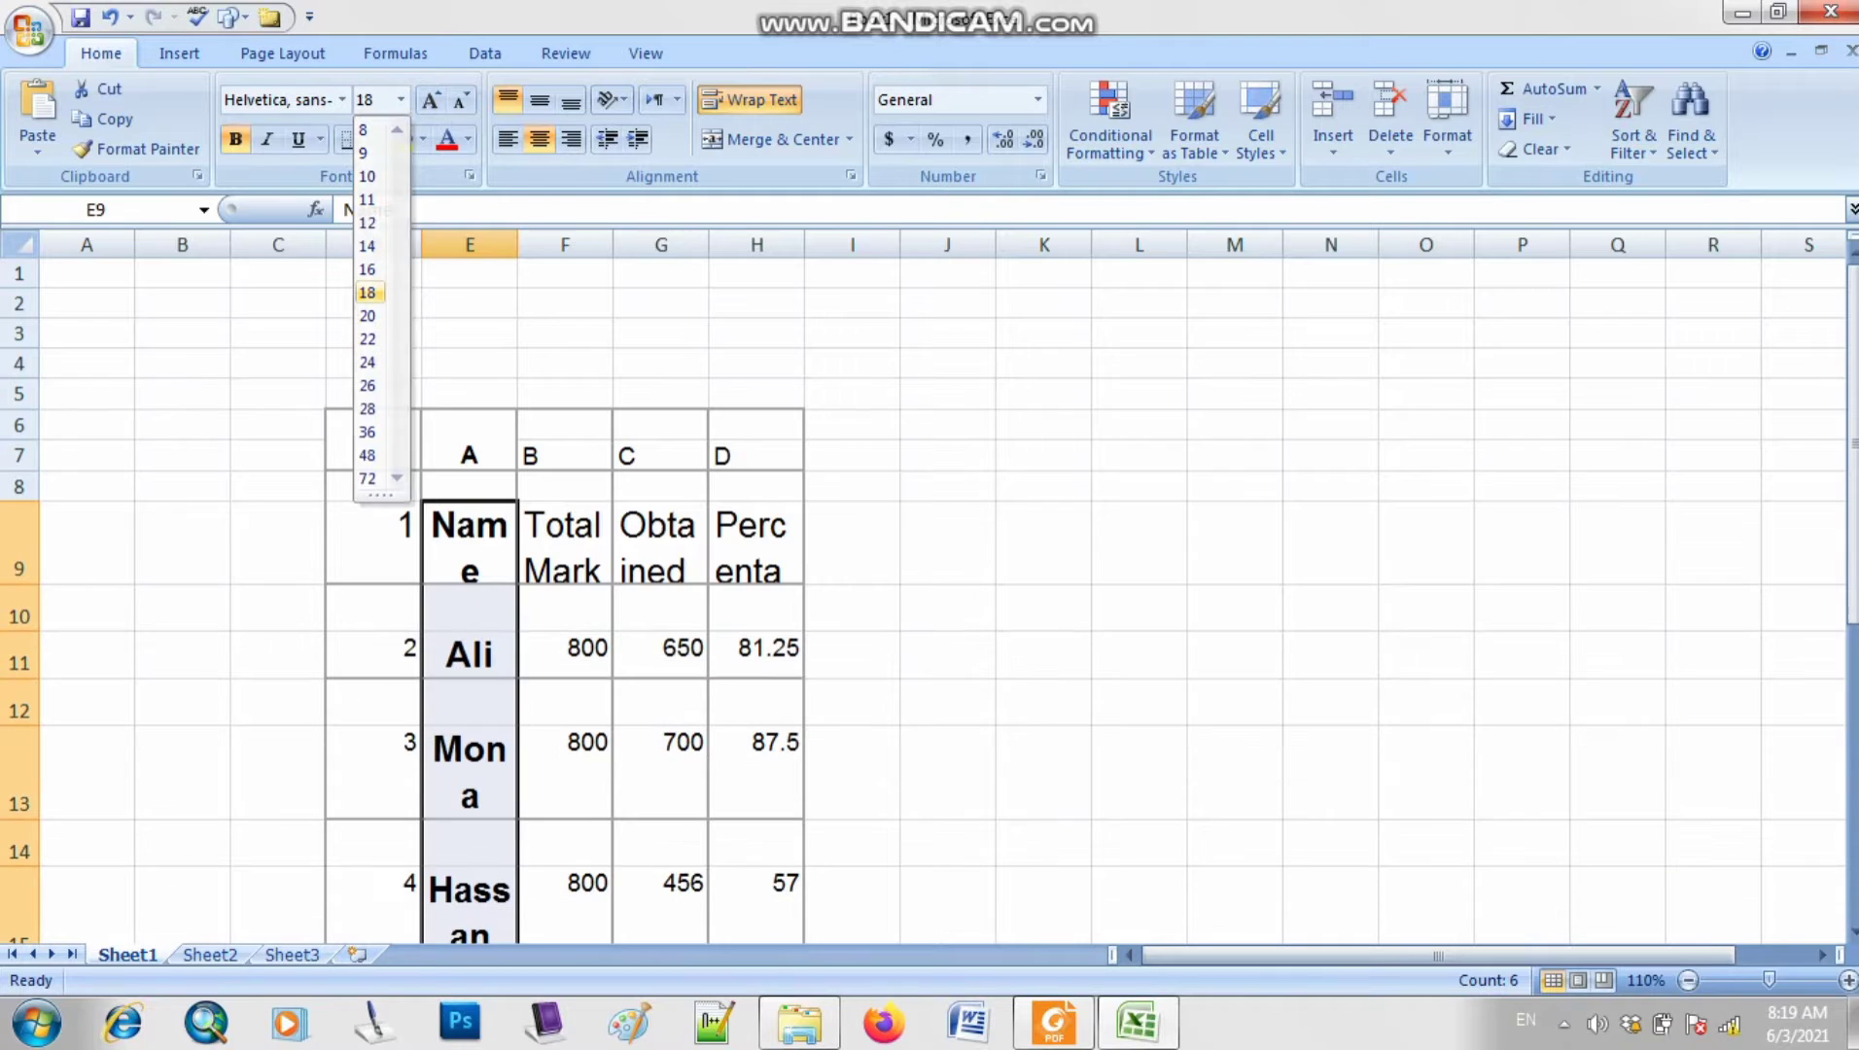
pyautogui.click(368, 293)
pyautogui.moveTo(1852, 533); pyautogui.dragTo(1852, 540)
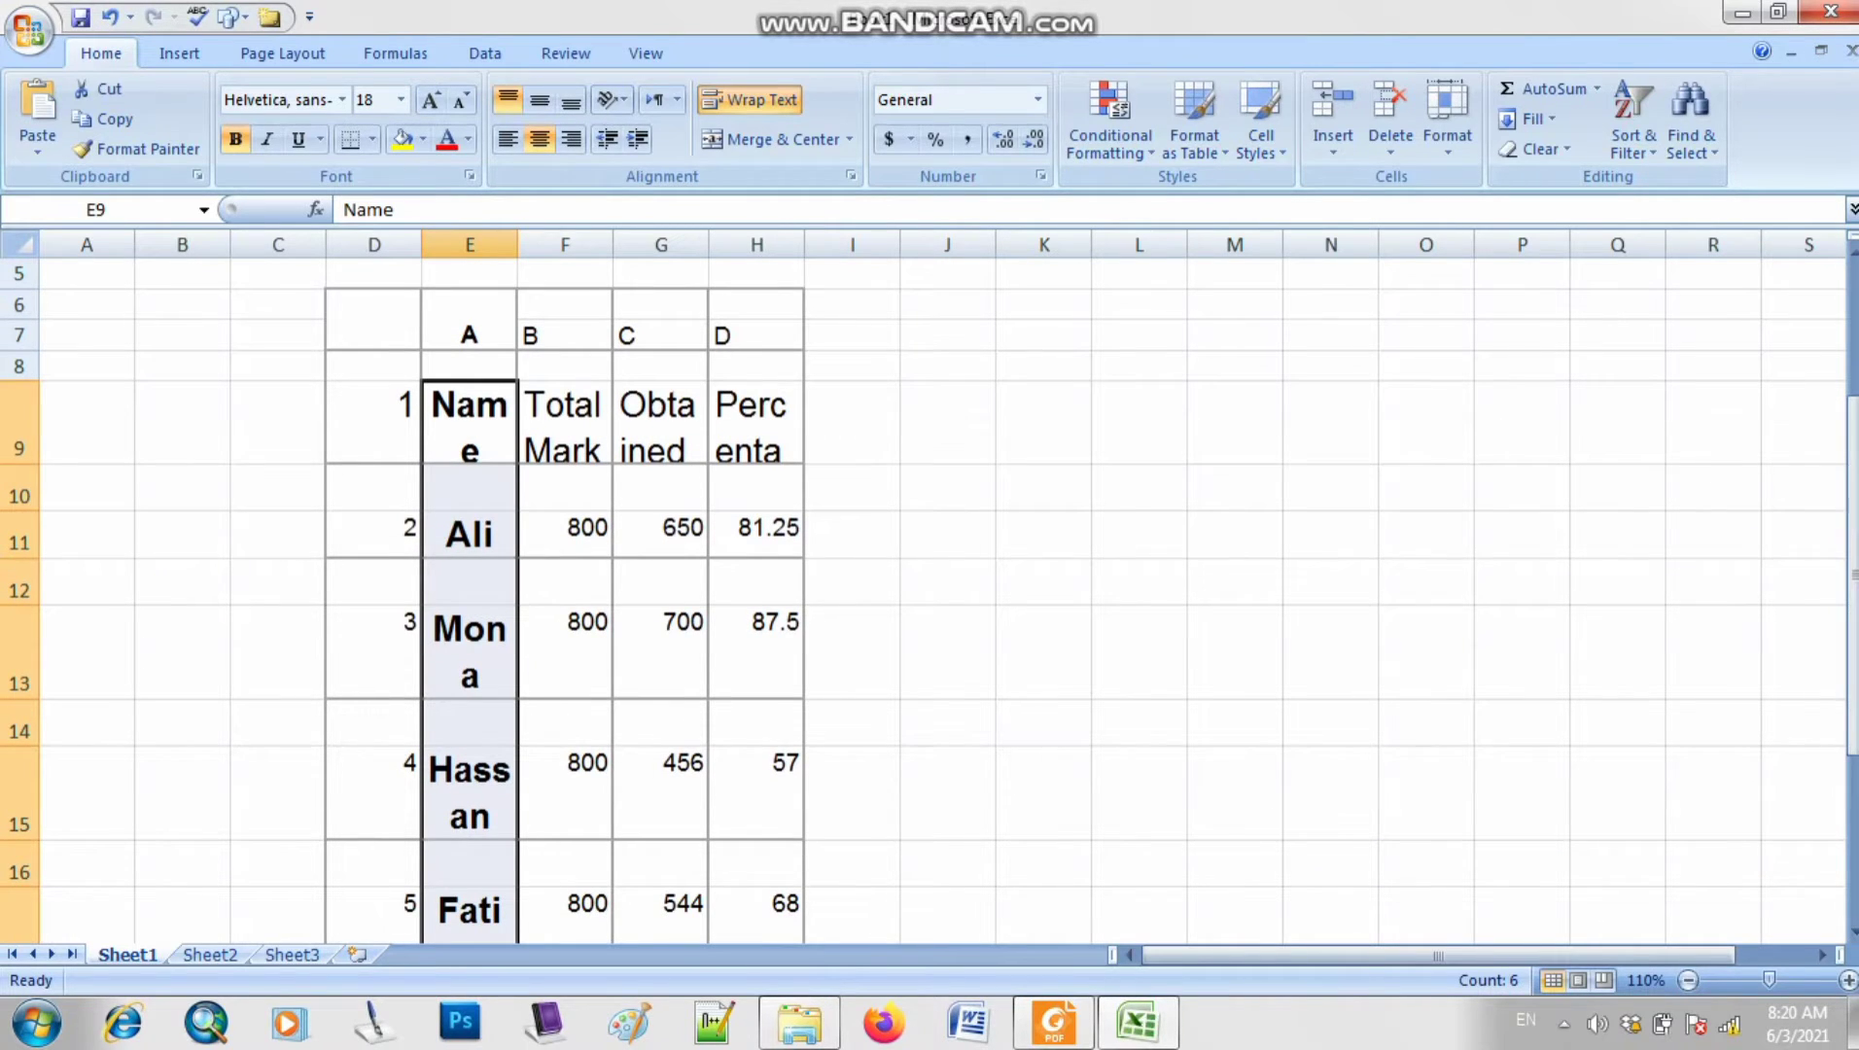
# - Switch to the Class 8 computer book PDF and review the formatting instructions for Activity 6
pyautogui.hotkey('alt', 'Tab')
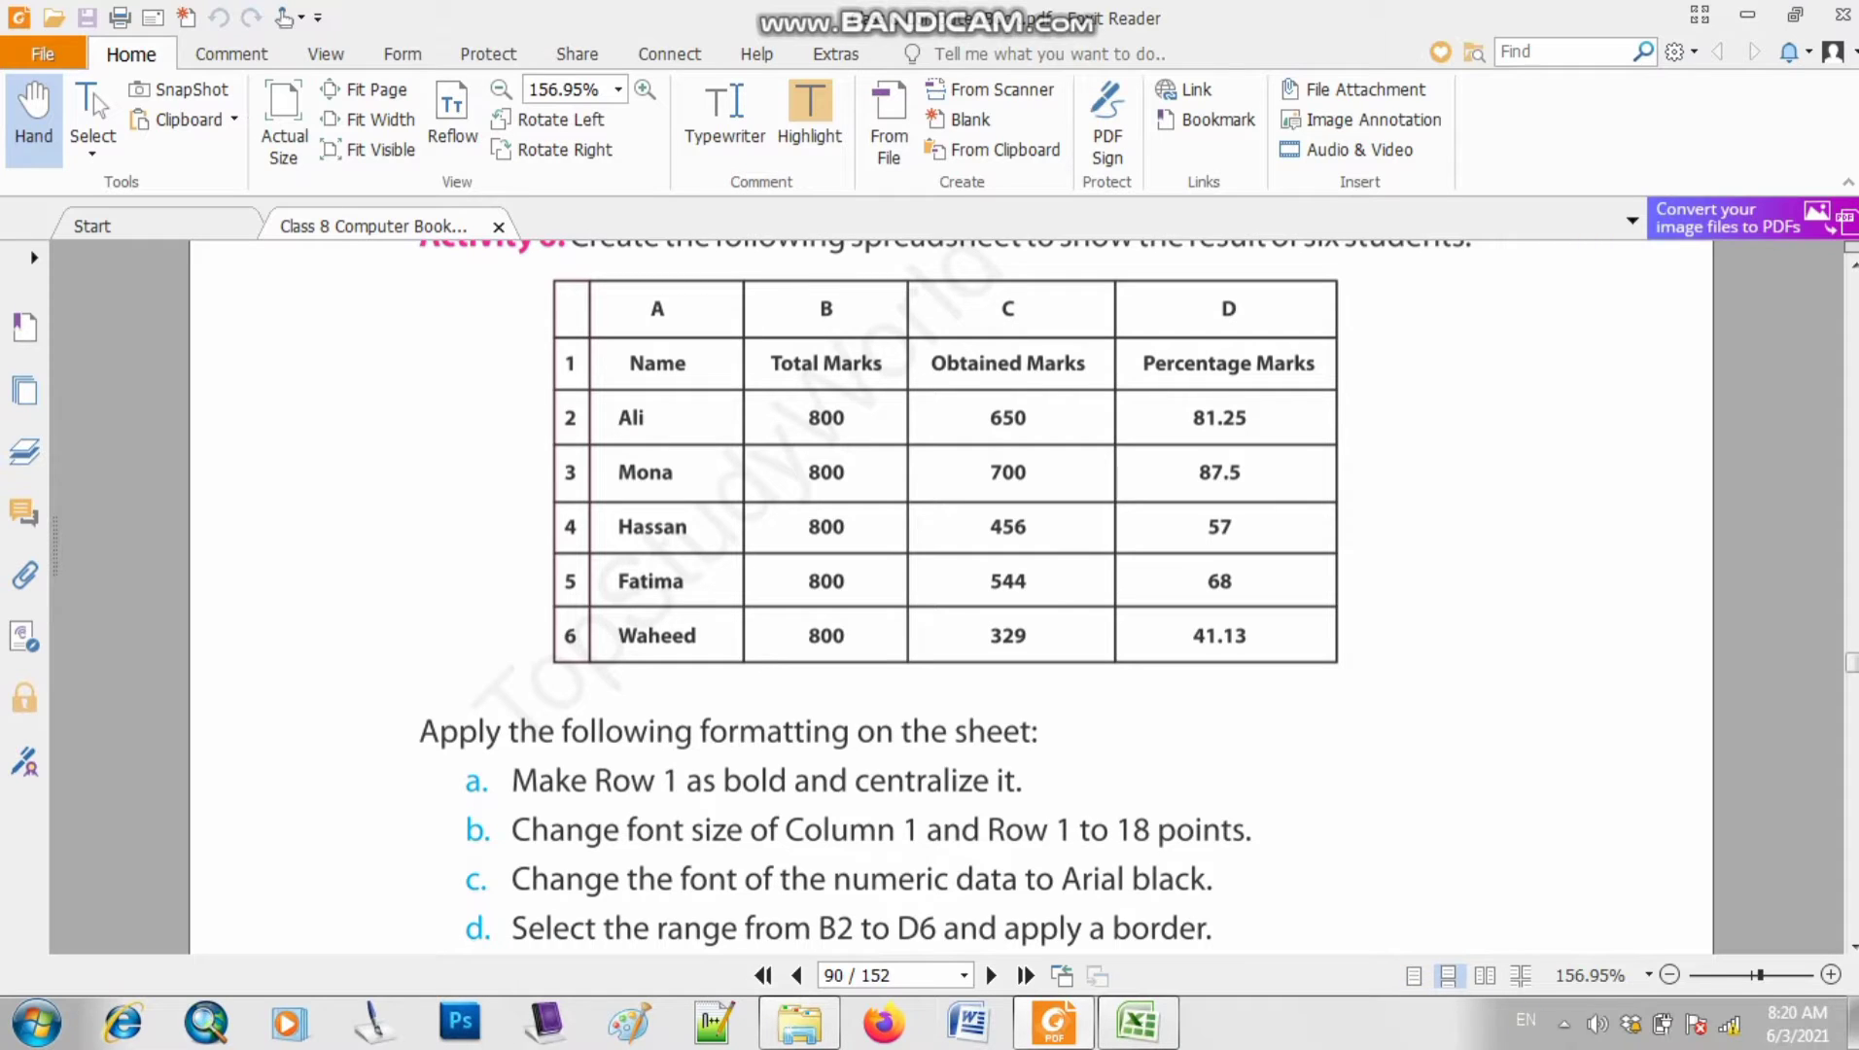
pyautogui.click(1564, 1023)
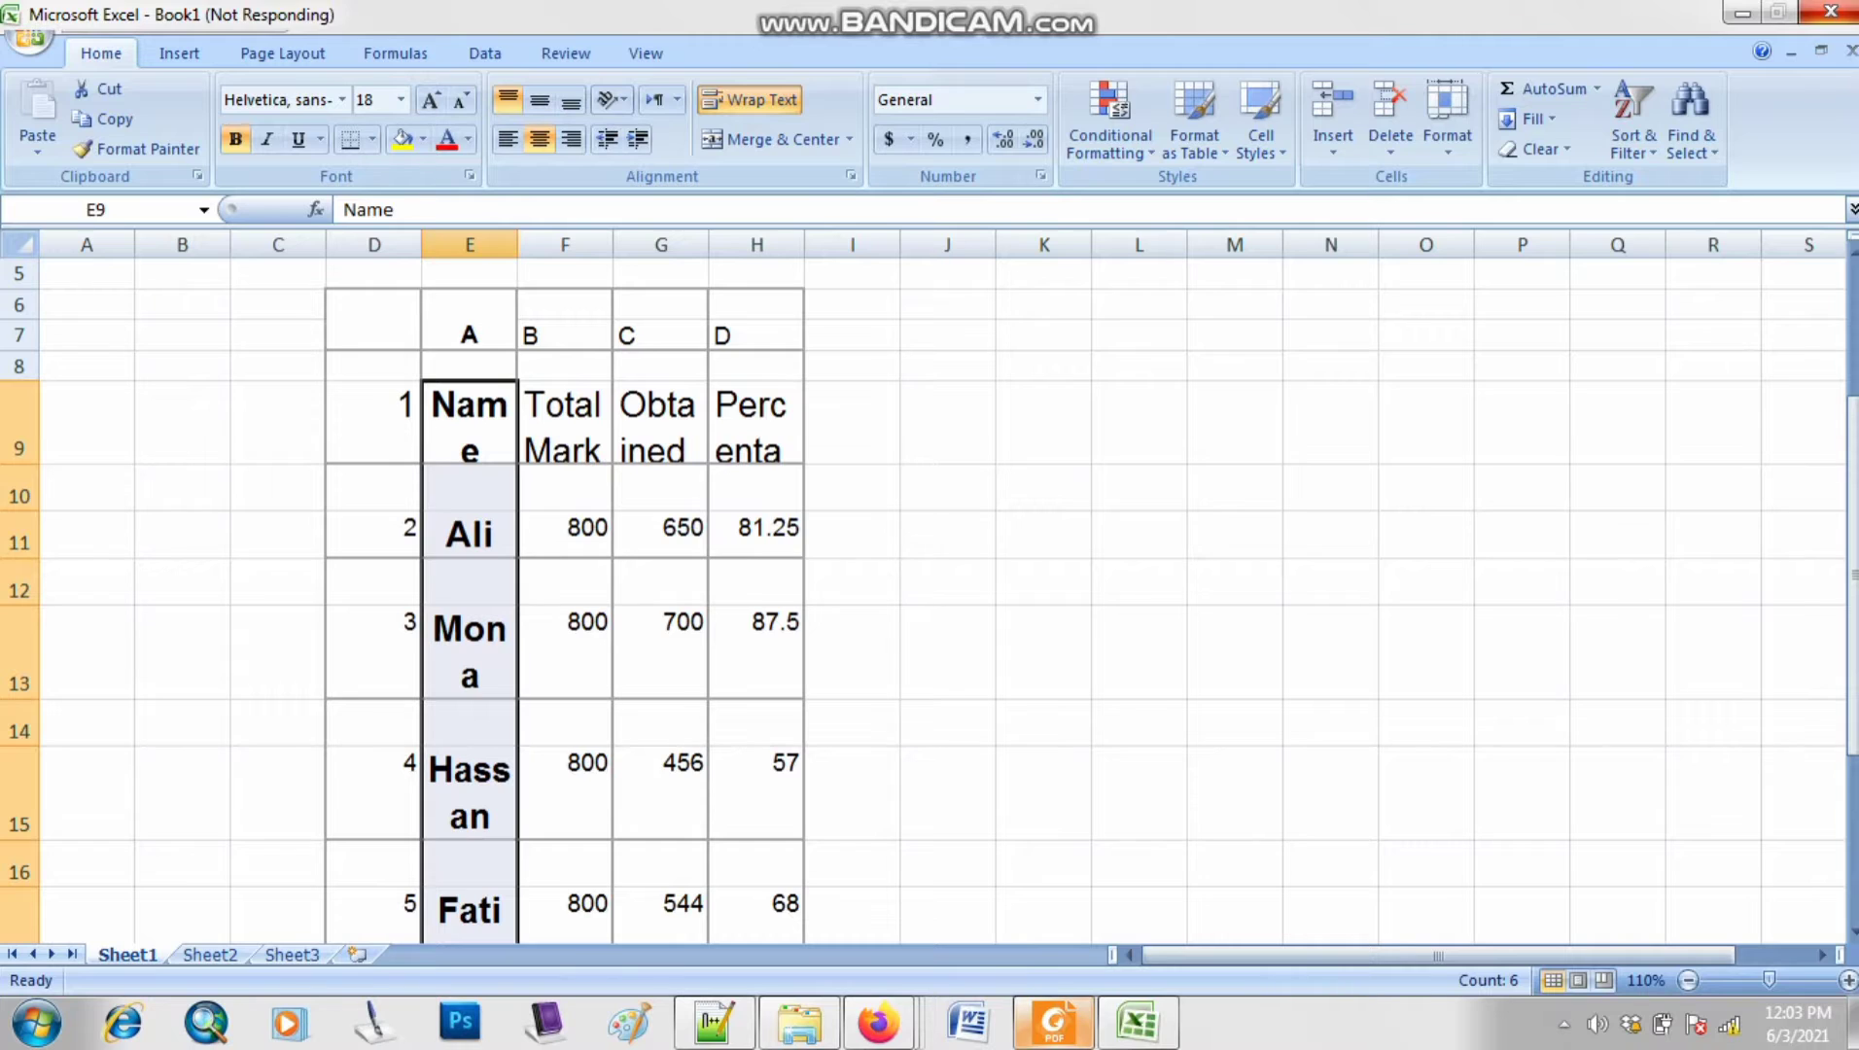
pyautogui.hotkey('ctrl', 's')
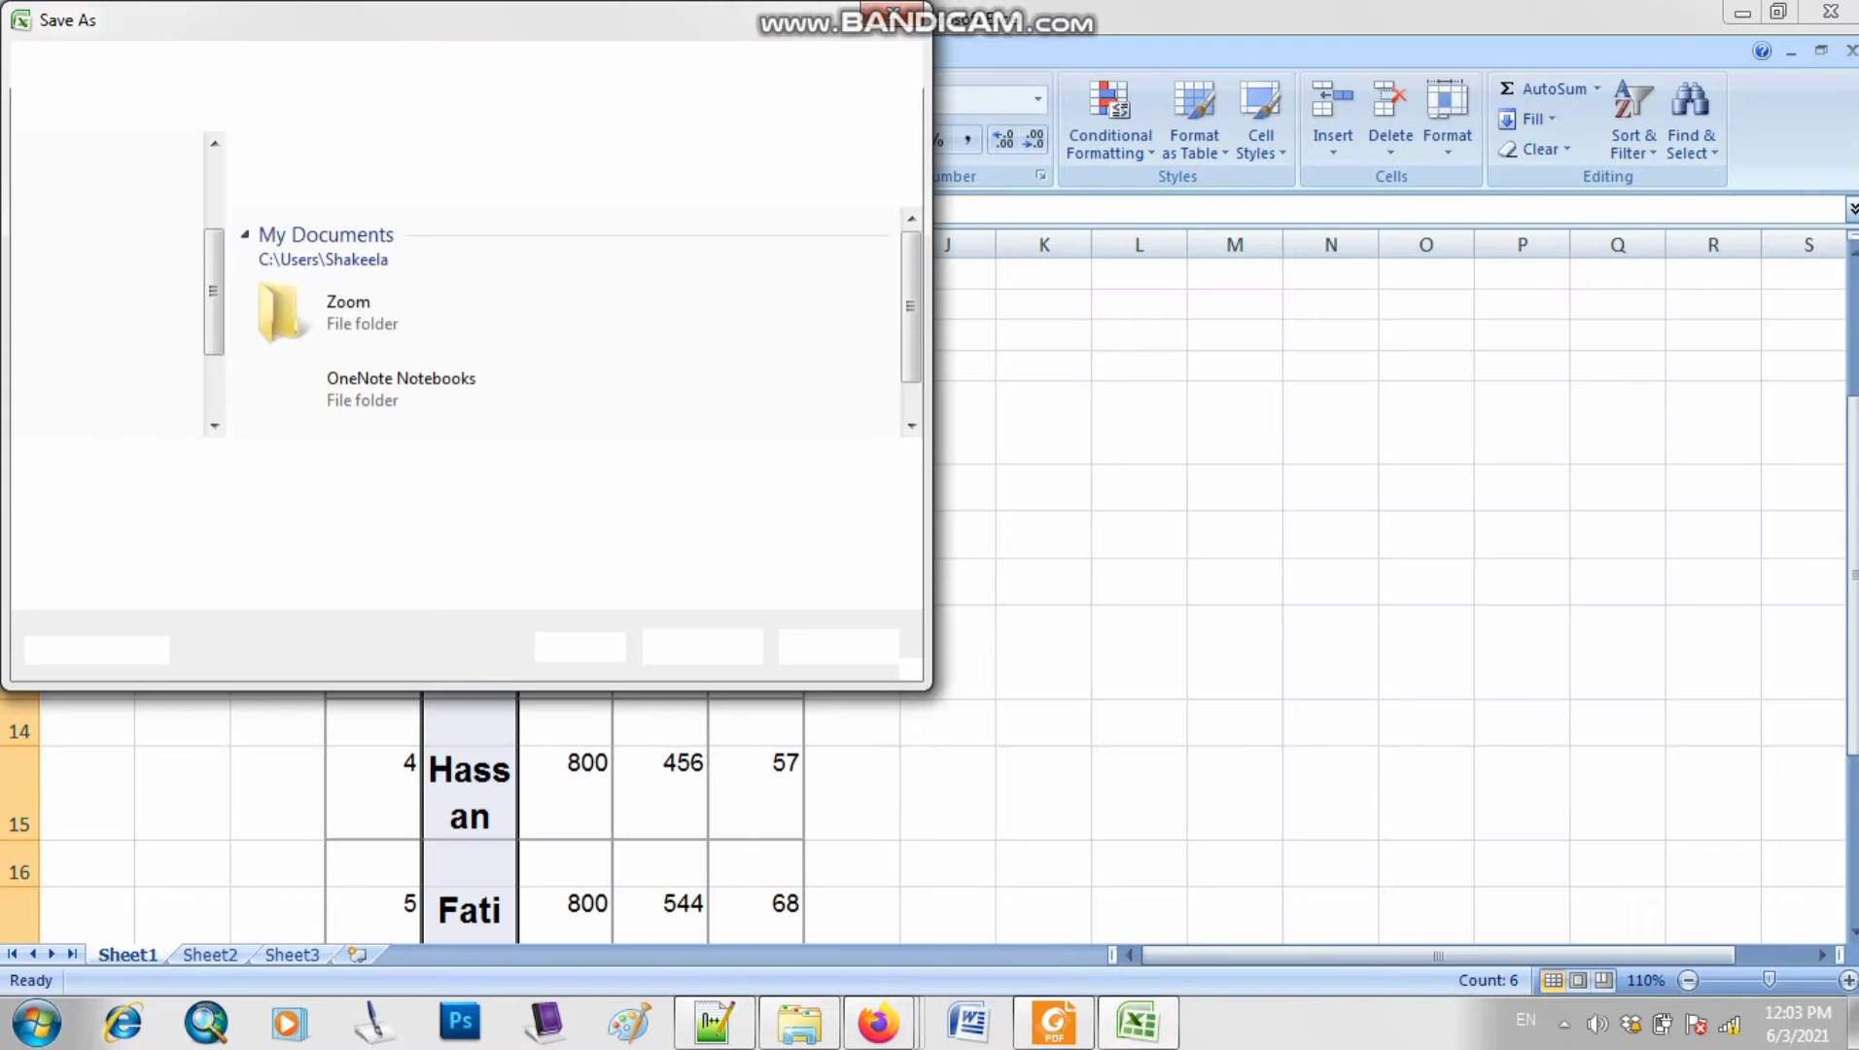
pyautogui.click(839, 647)
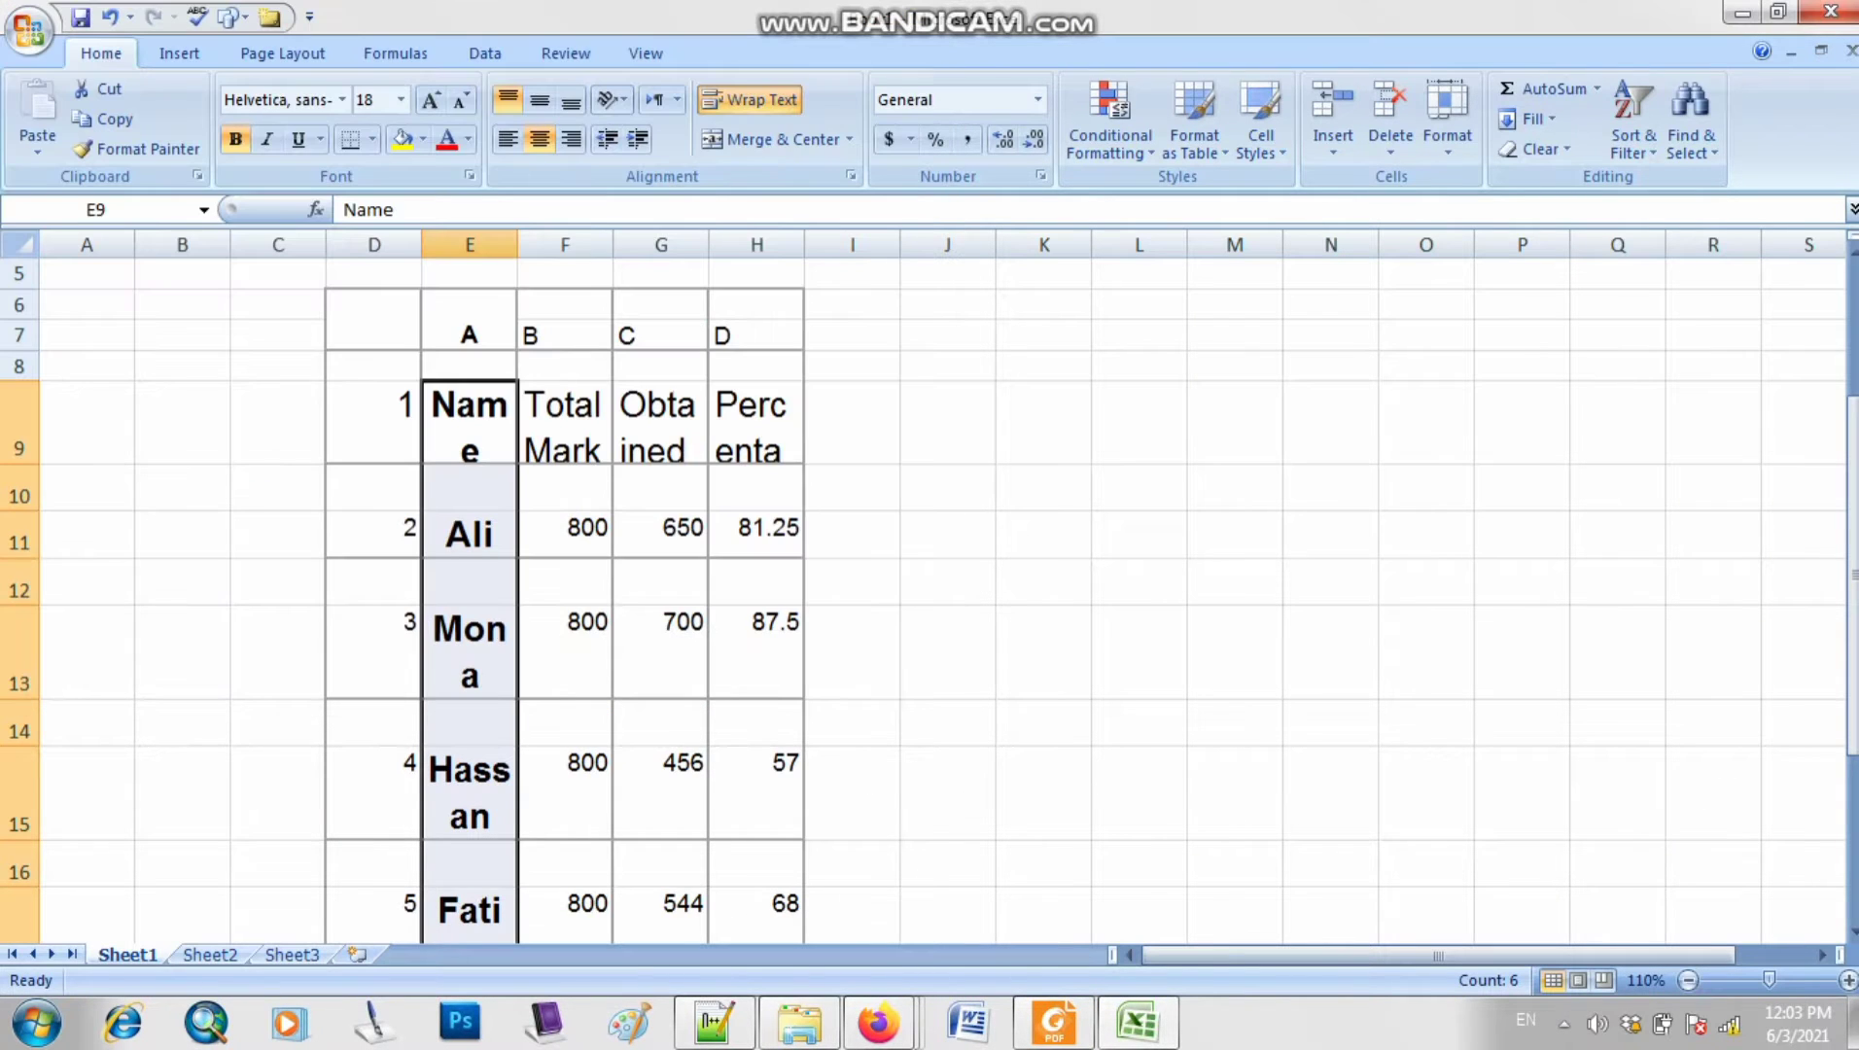
pyautogui.click(1563, 1024)
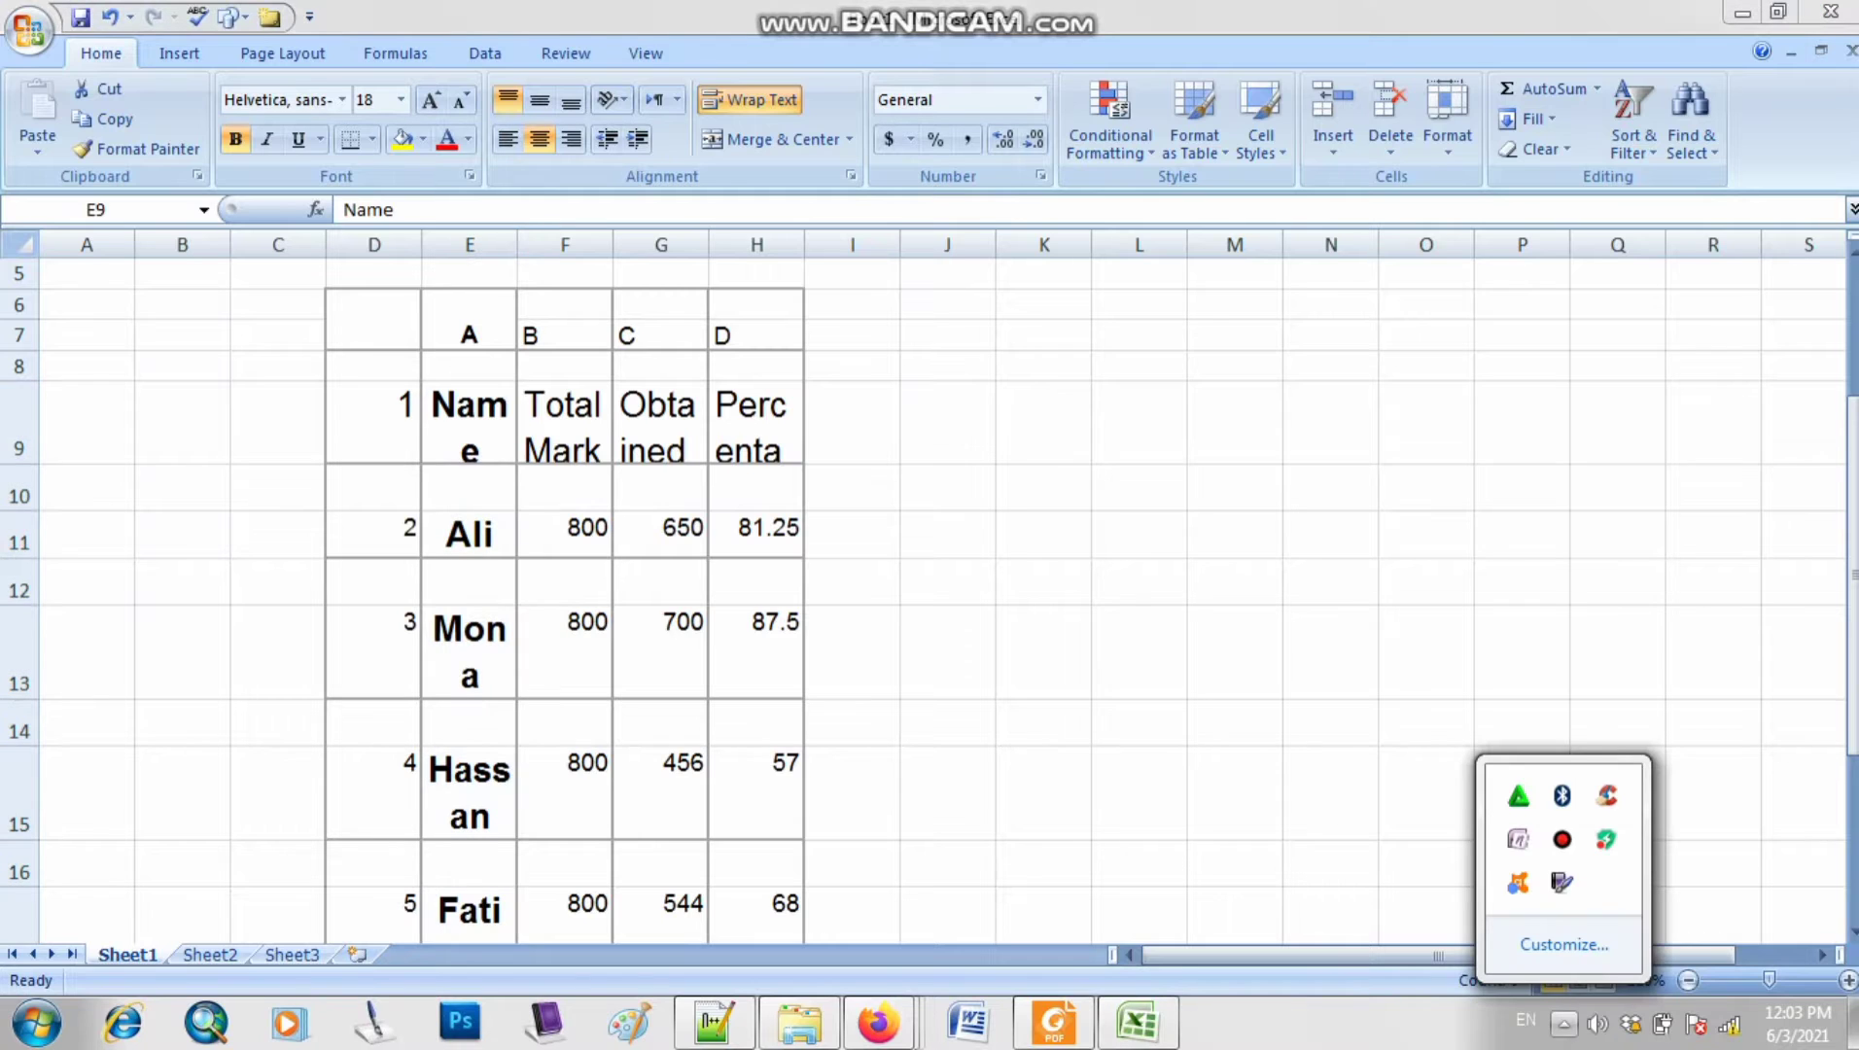
# - Check the PDF's Activity 6 instruction about the numeric data font and return to Excel
pyautogui.click(1053, 1023)
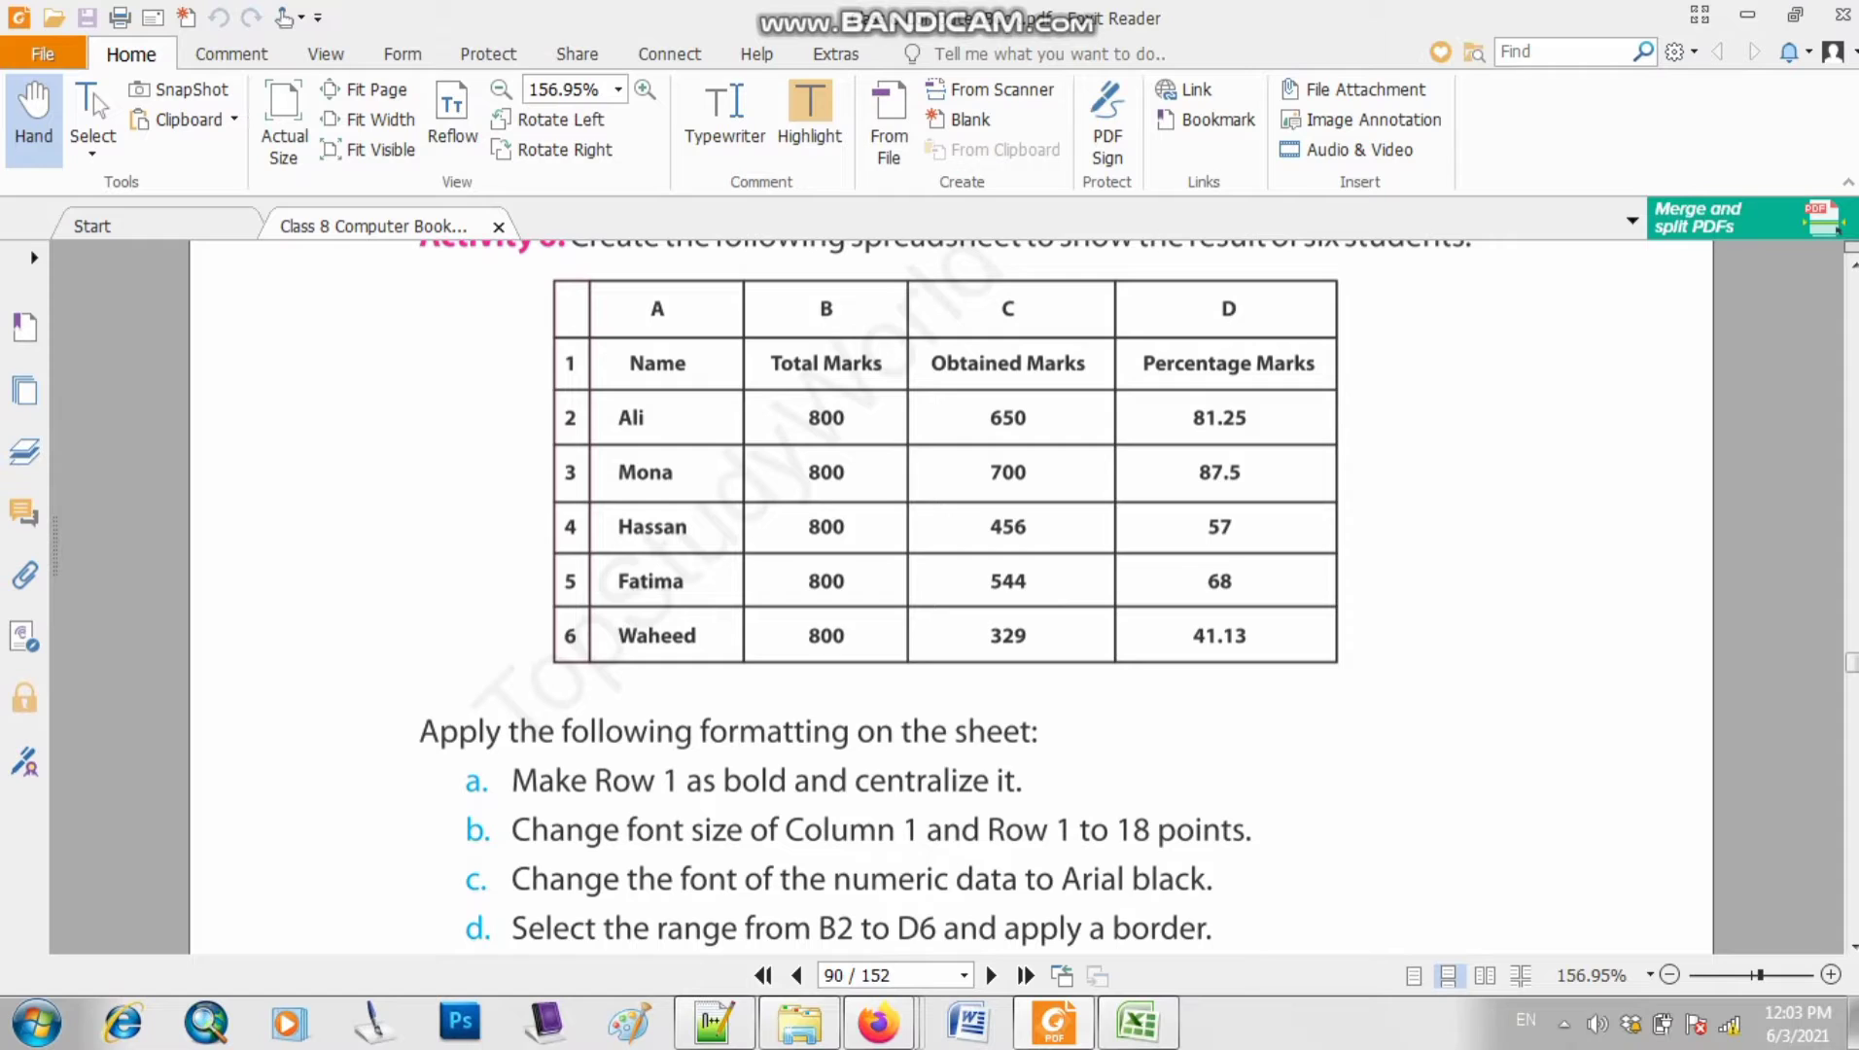
pyautogui.moveTo(1138, 1023)
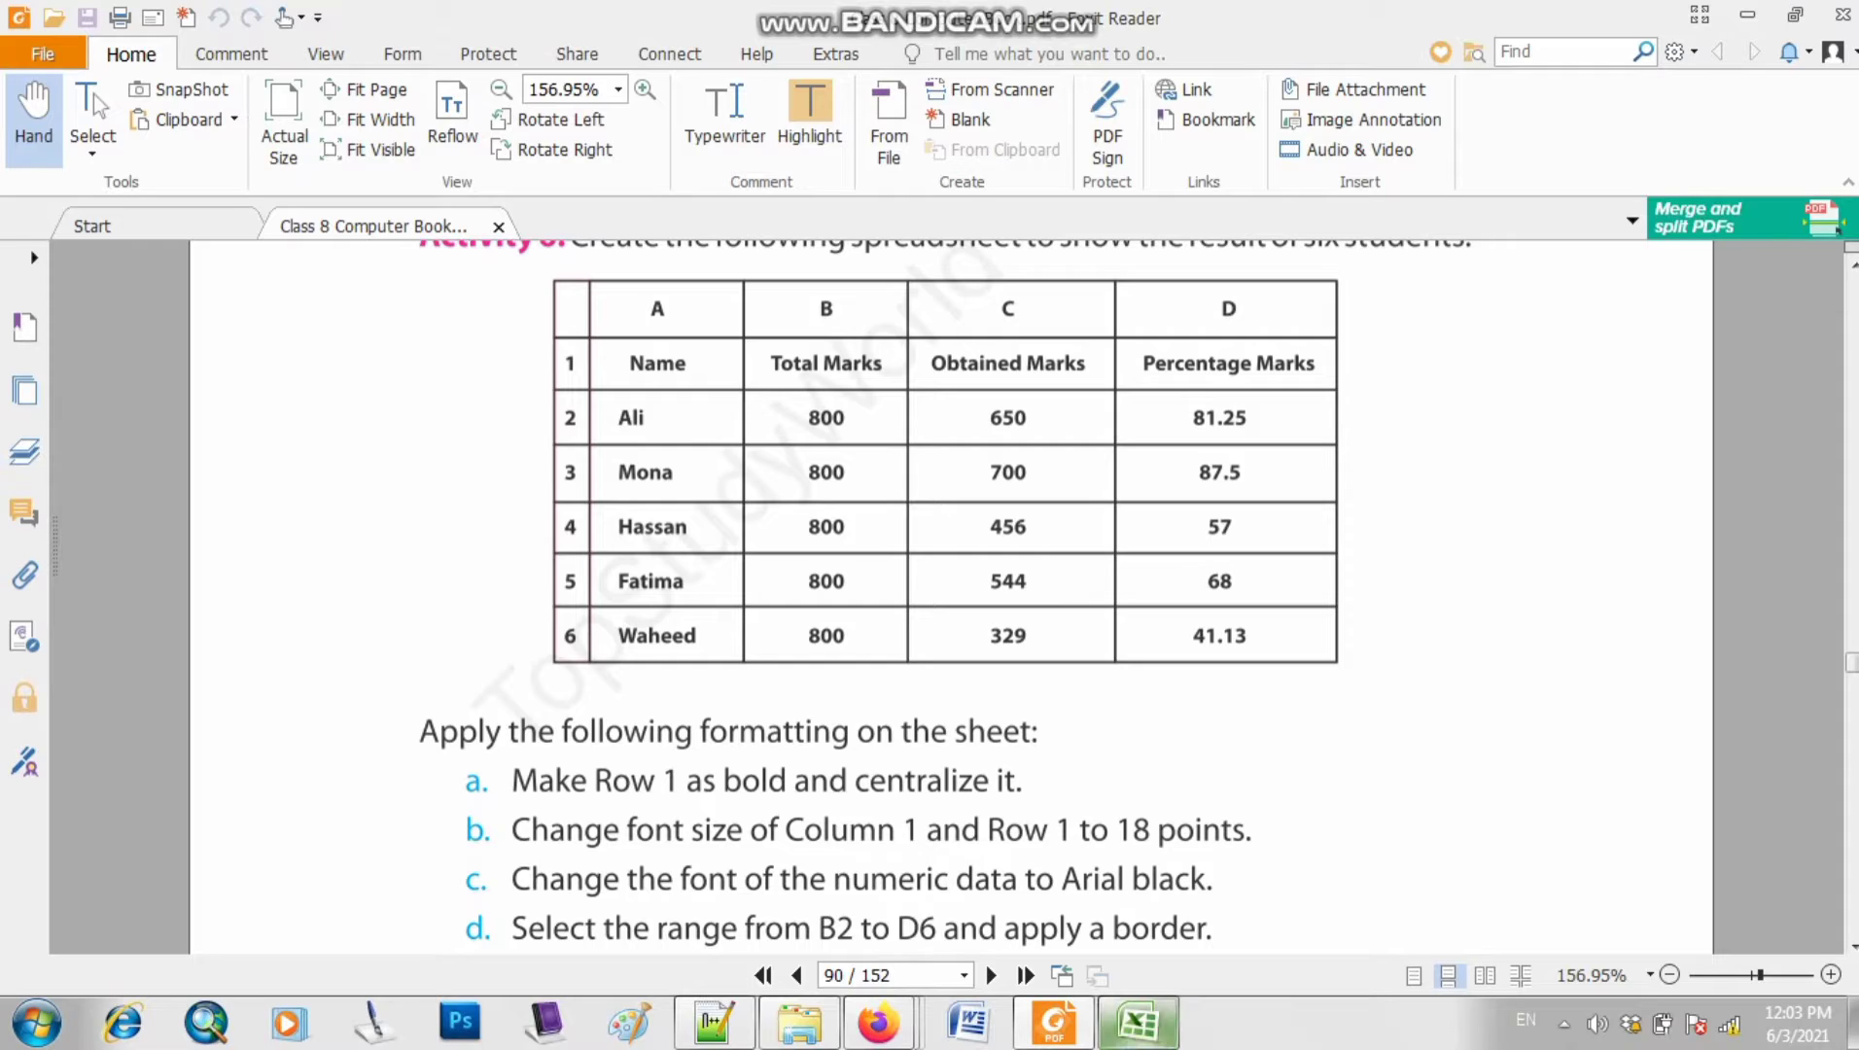
pyautogui.click(1137, 1023)
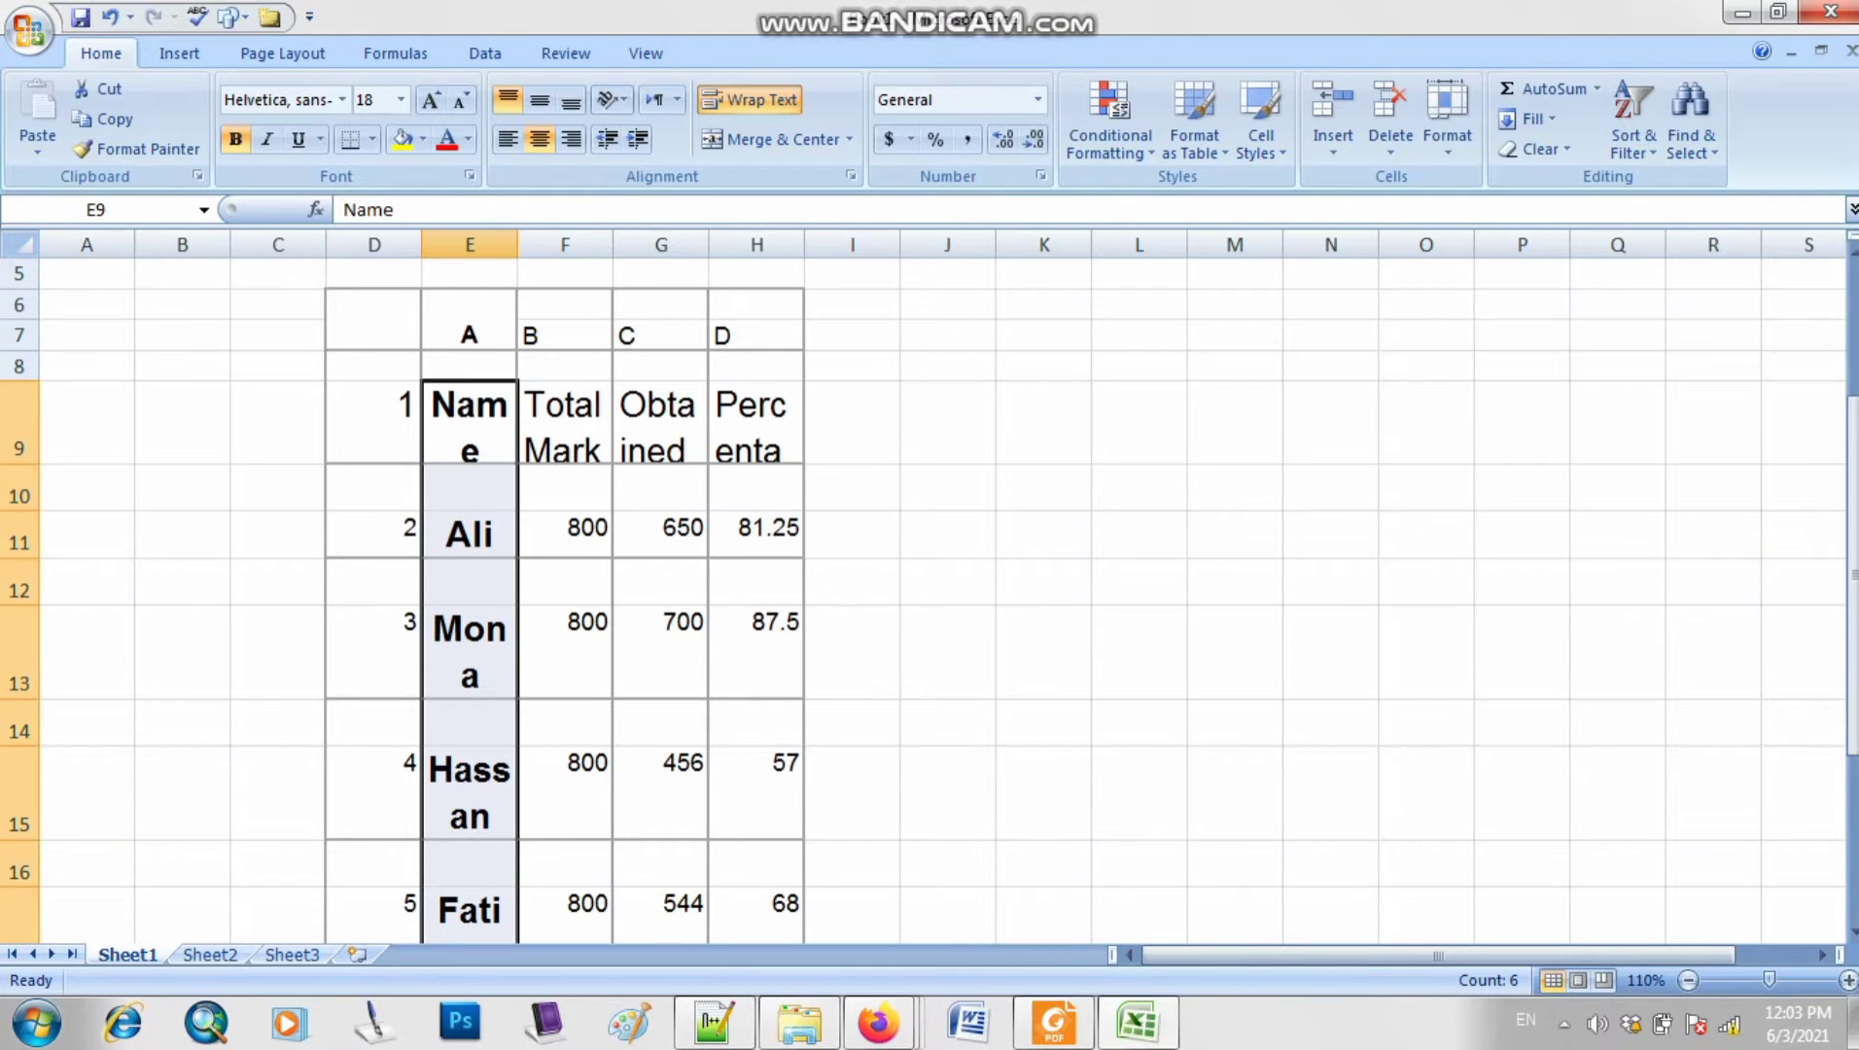
pyautogui.click(565, 535)
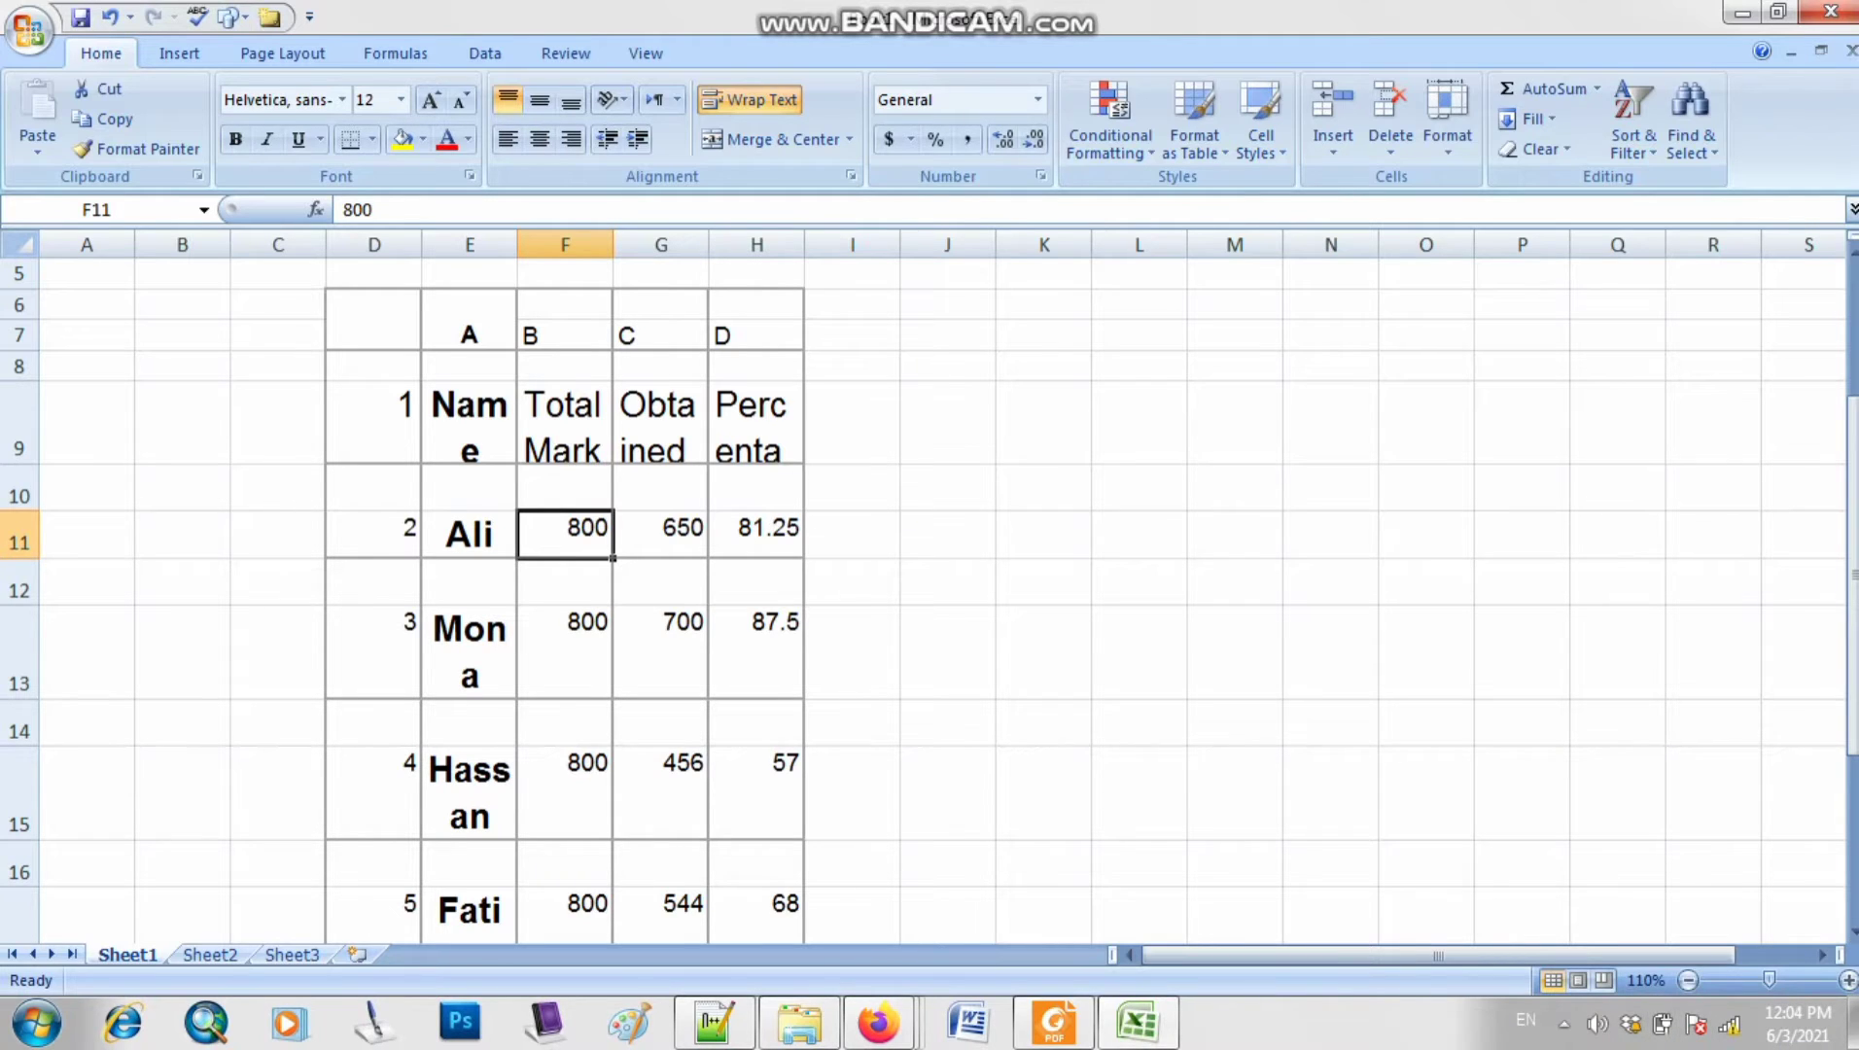
pyautogui.scroll(-2, 929, 601)
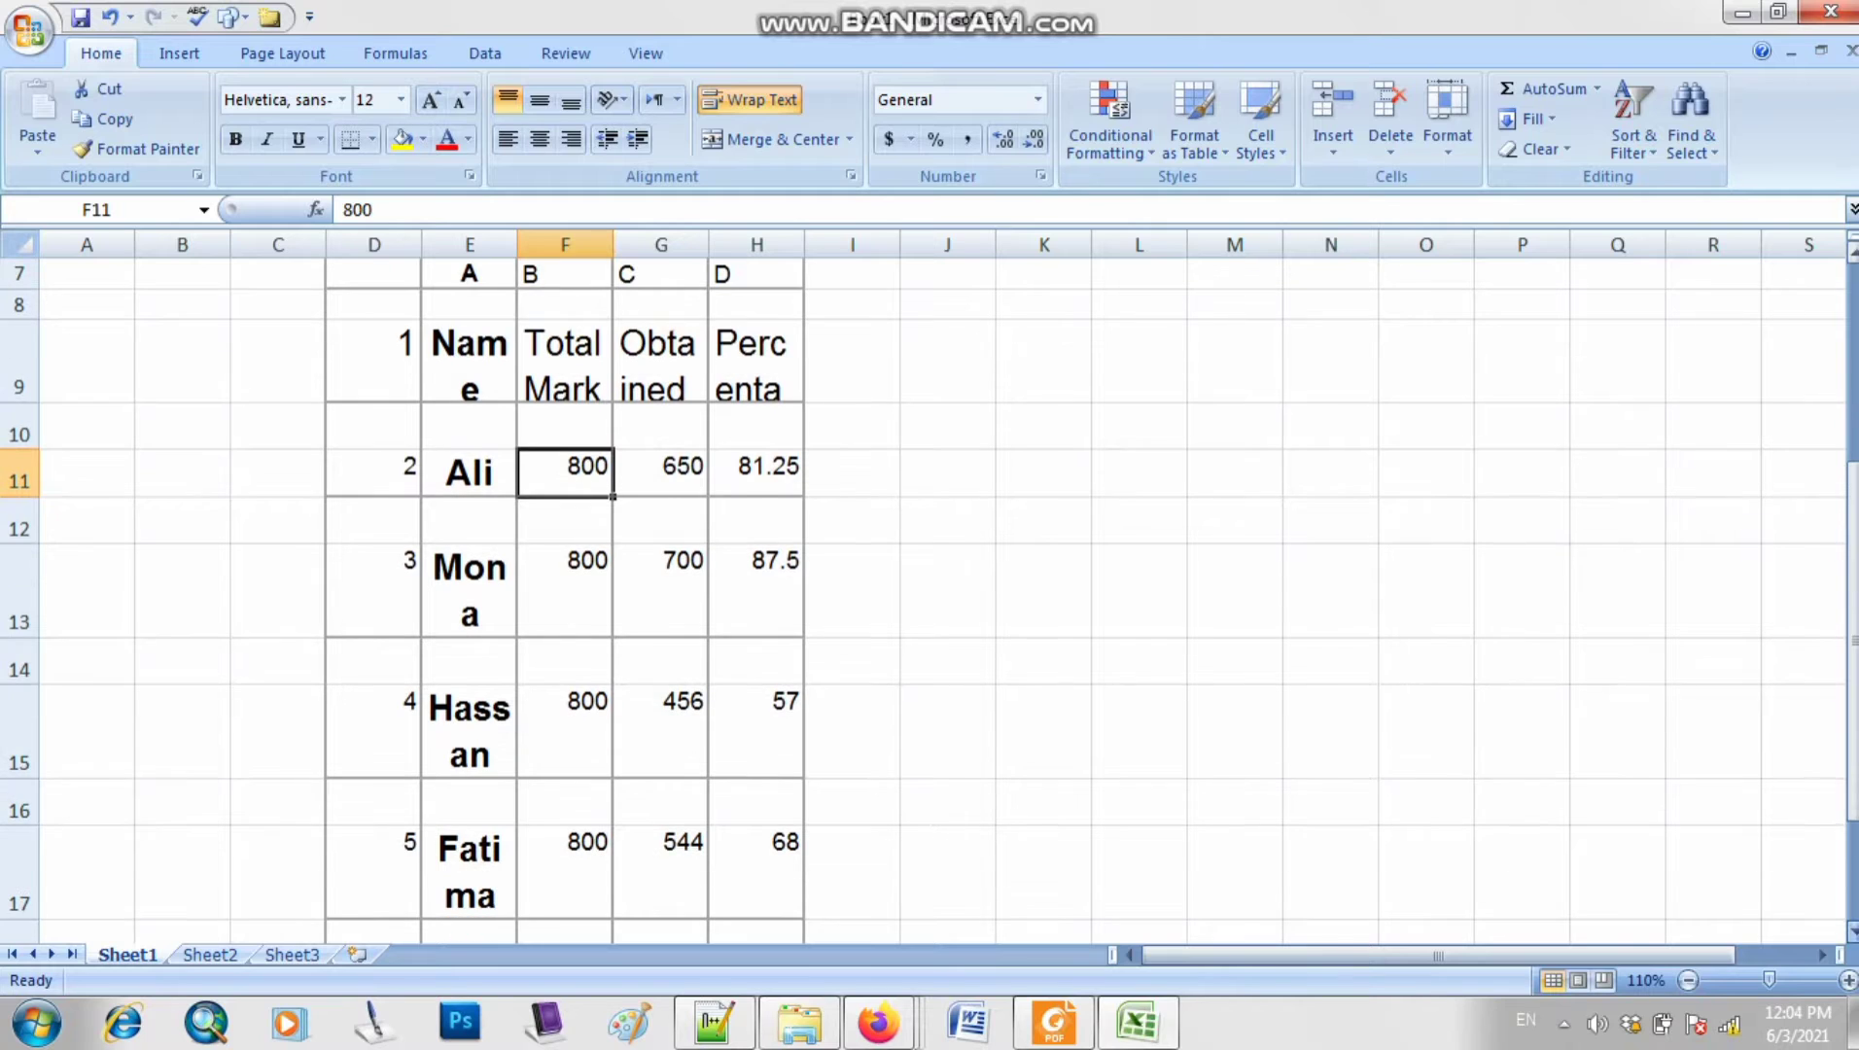
pyautogui.hotkey('shift', 'Right')
pyautogui.hotkey('shift', 'Right')
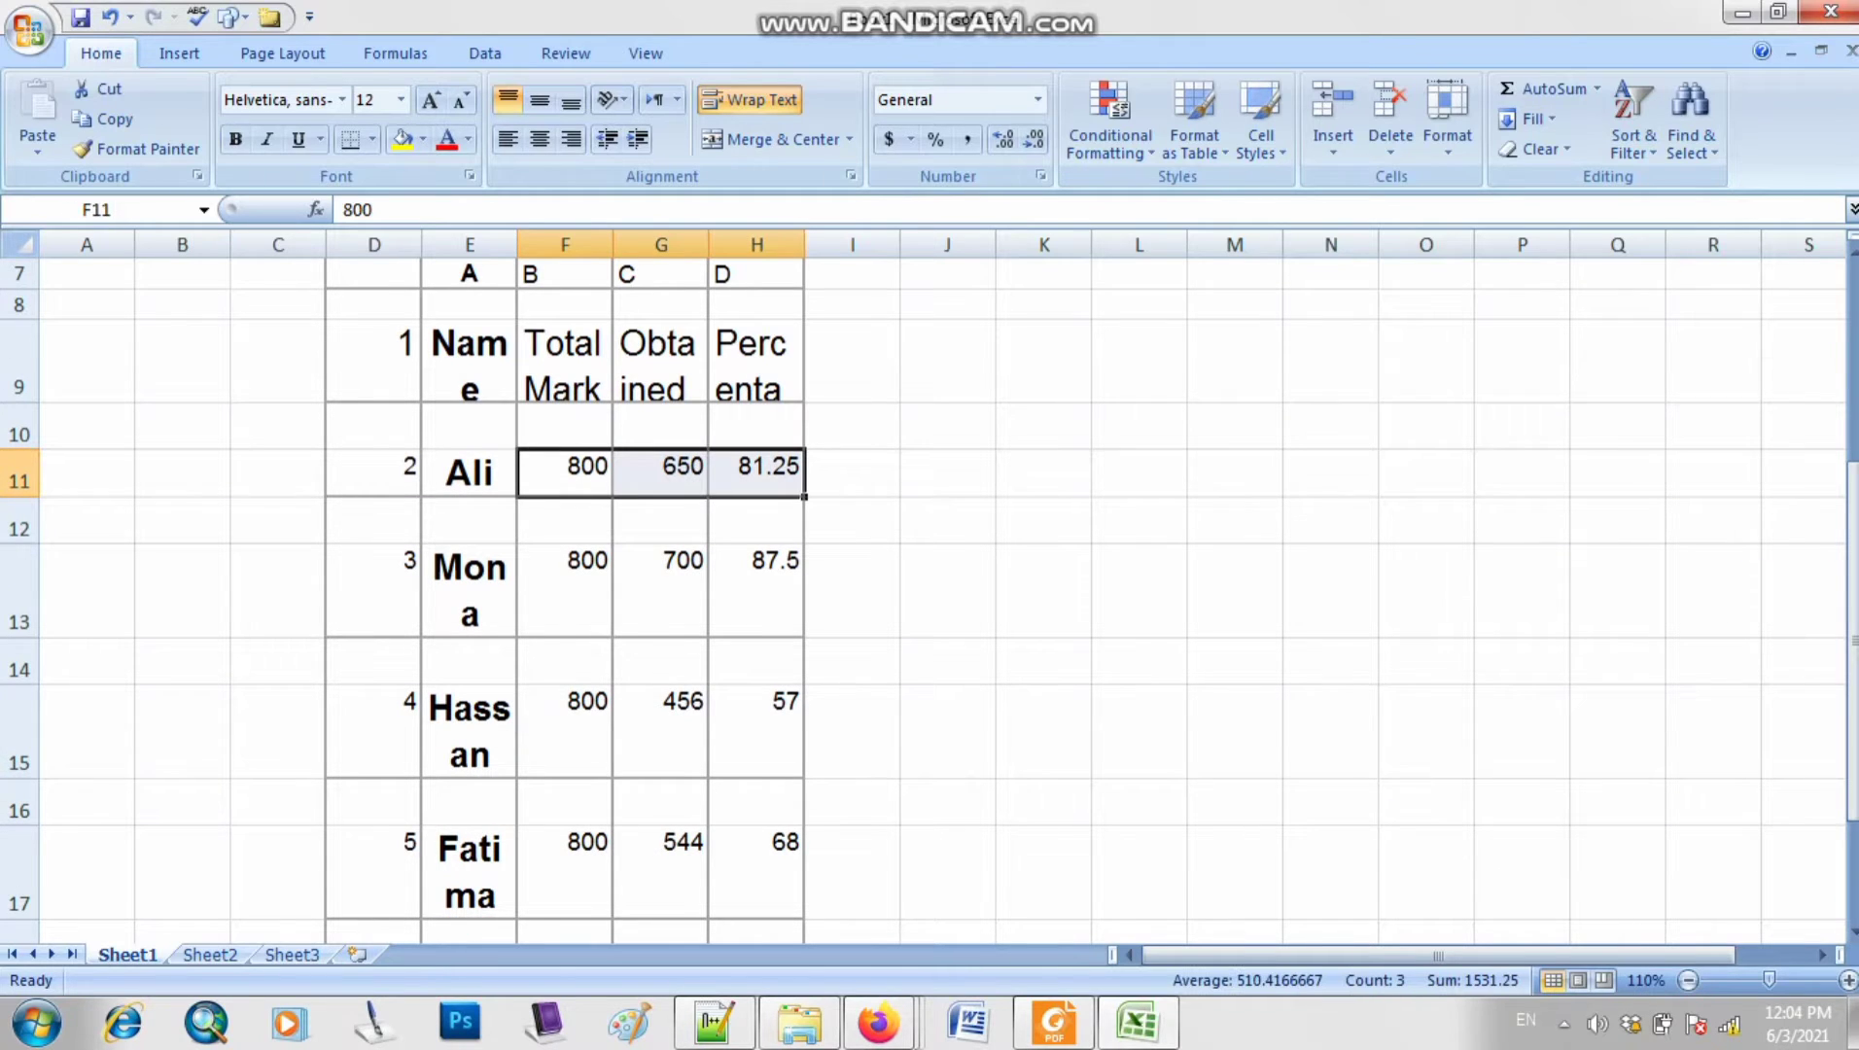
pyautogui.click(948, 731)
# - Change the font of the numeric marks data, cells F11 through H19, to Arial Black
pyautogui.click(565, 474)
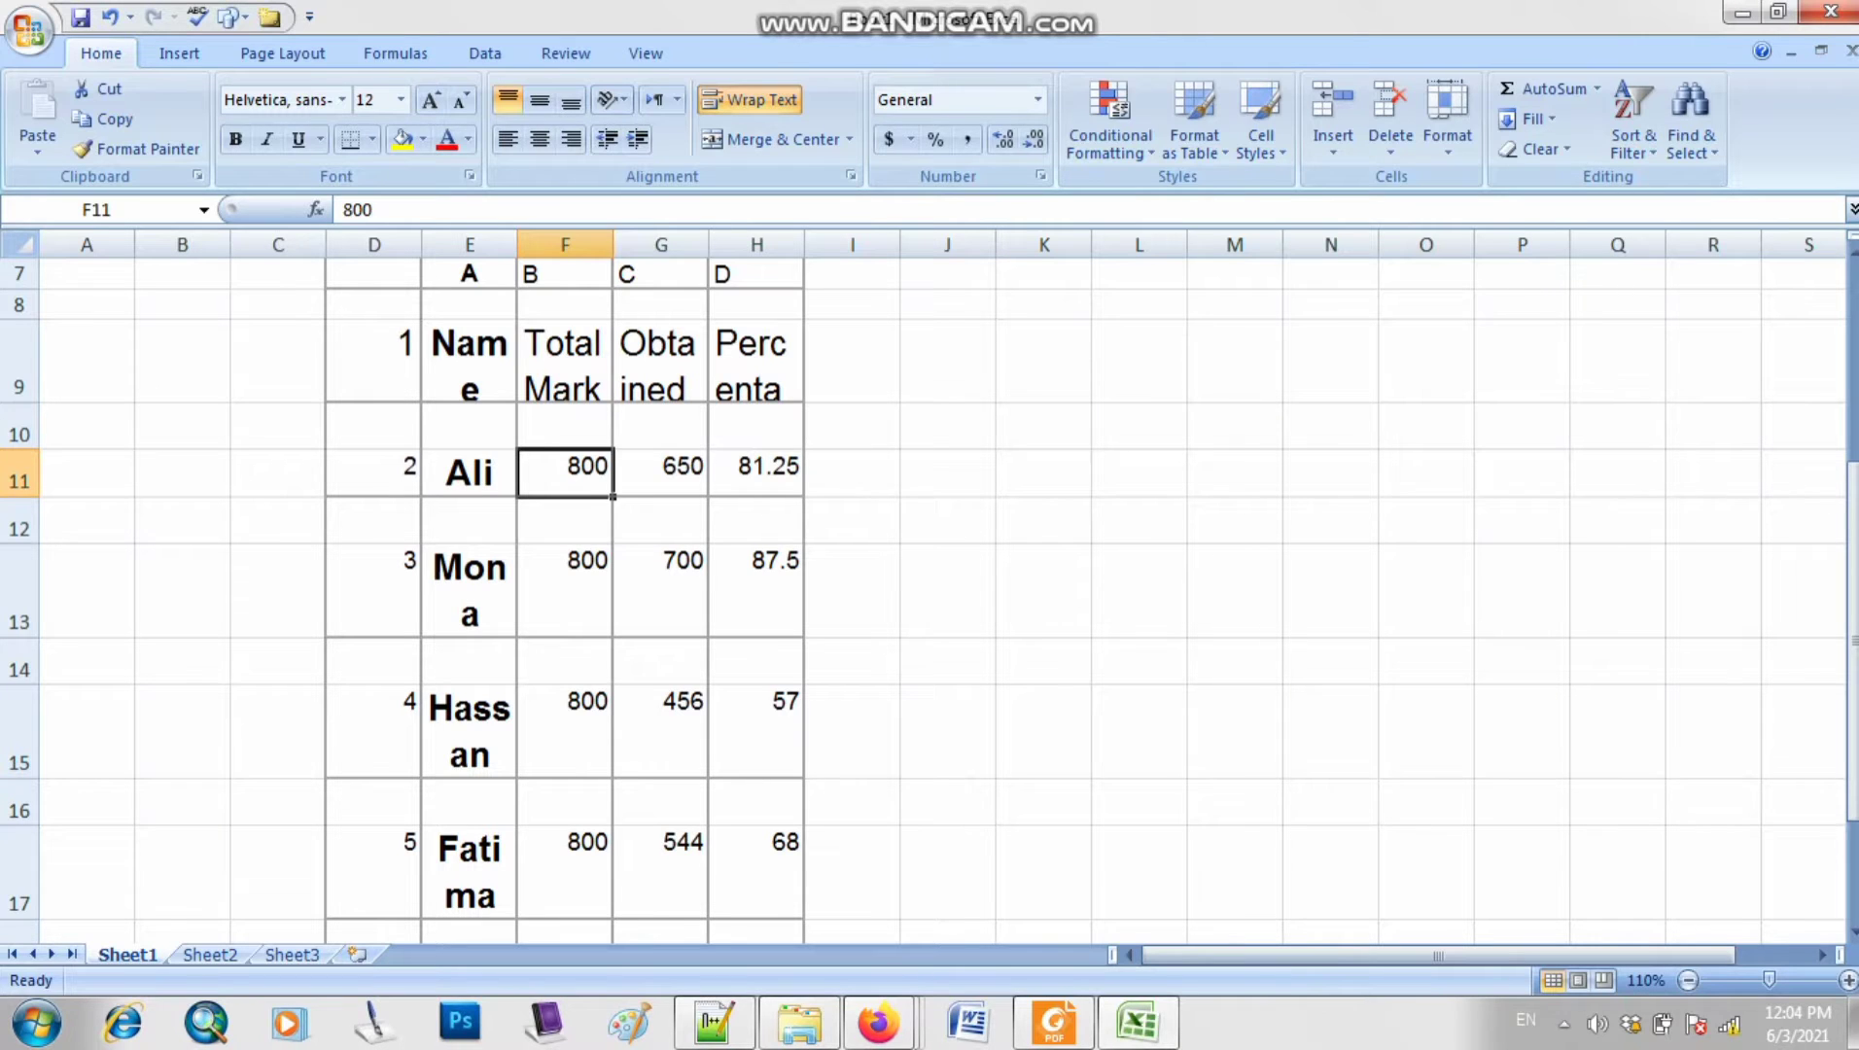
pyautogui.hotkey('shift', 'Right')
pyautogui.hotkey('shift', 'Right')
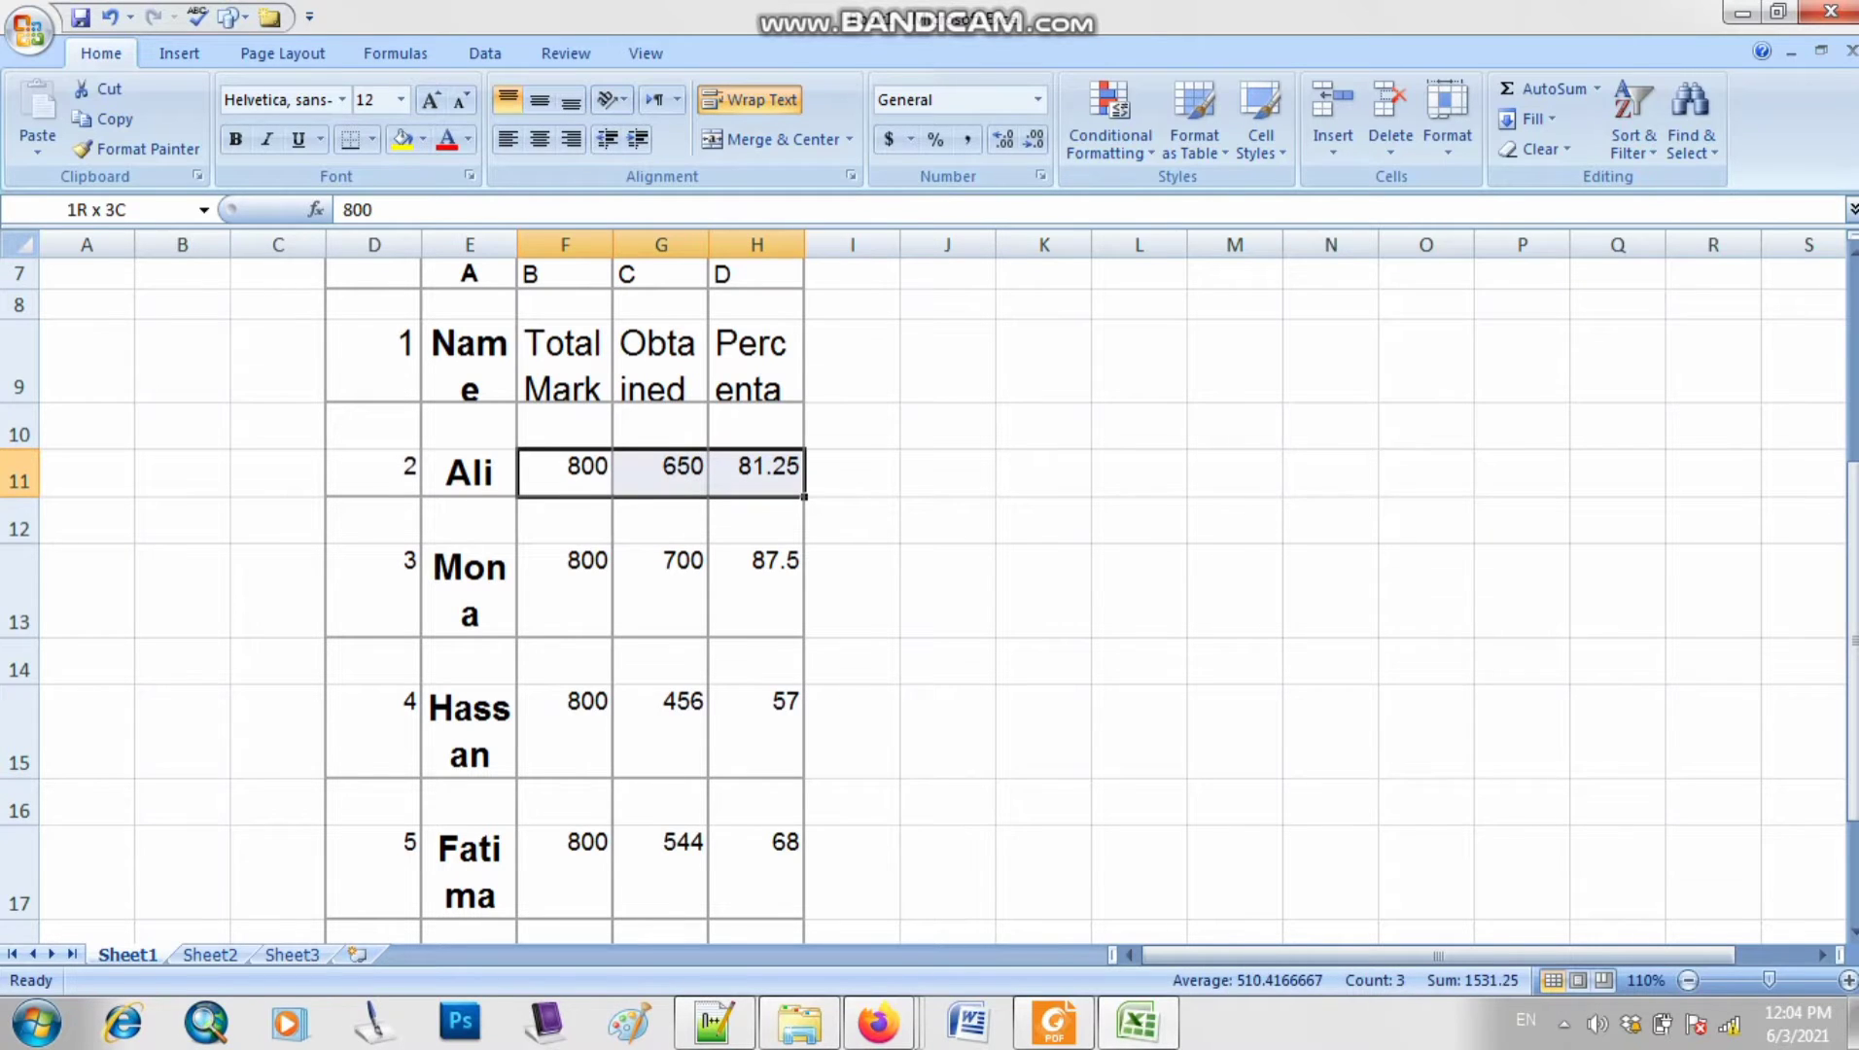
pyautogui.hotkey('shift', 'Down')
pyautogui.hotkey('shift', 'Down')
pyautogui.hotkey('shift', 'Down')
pyautogui.hotkey('shift', 'Down')
pyautogui.hotkey('shift', 'Down')
pyautogui.hotkey('shift', 'Down')
pyautogui.hotkey('shift', 'Down')
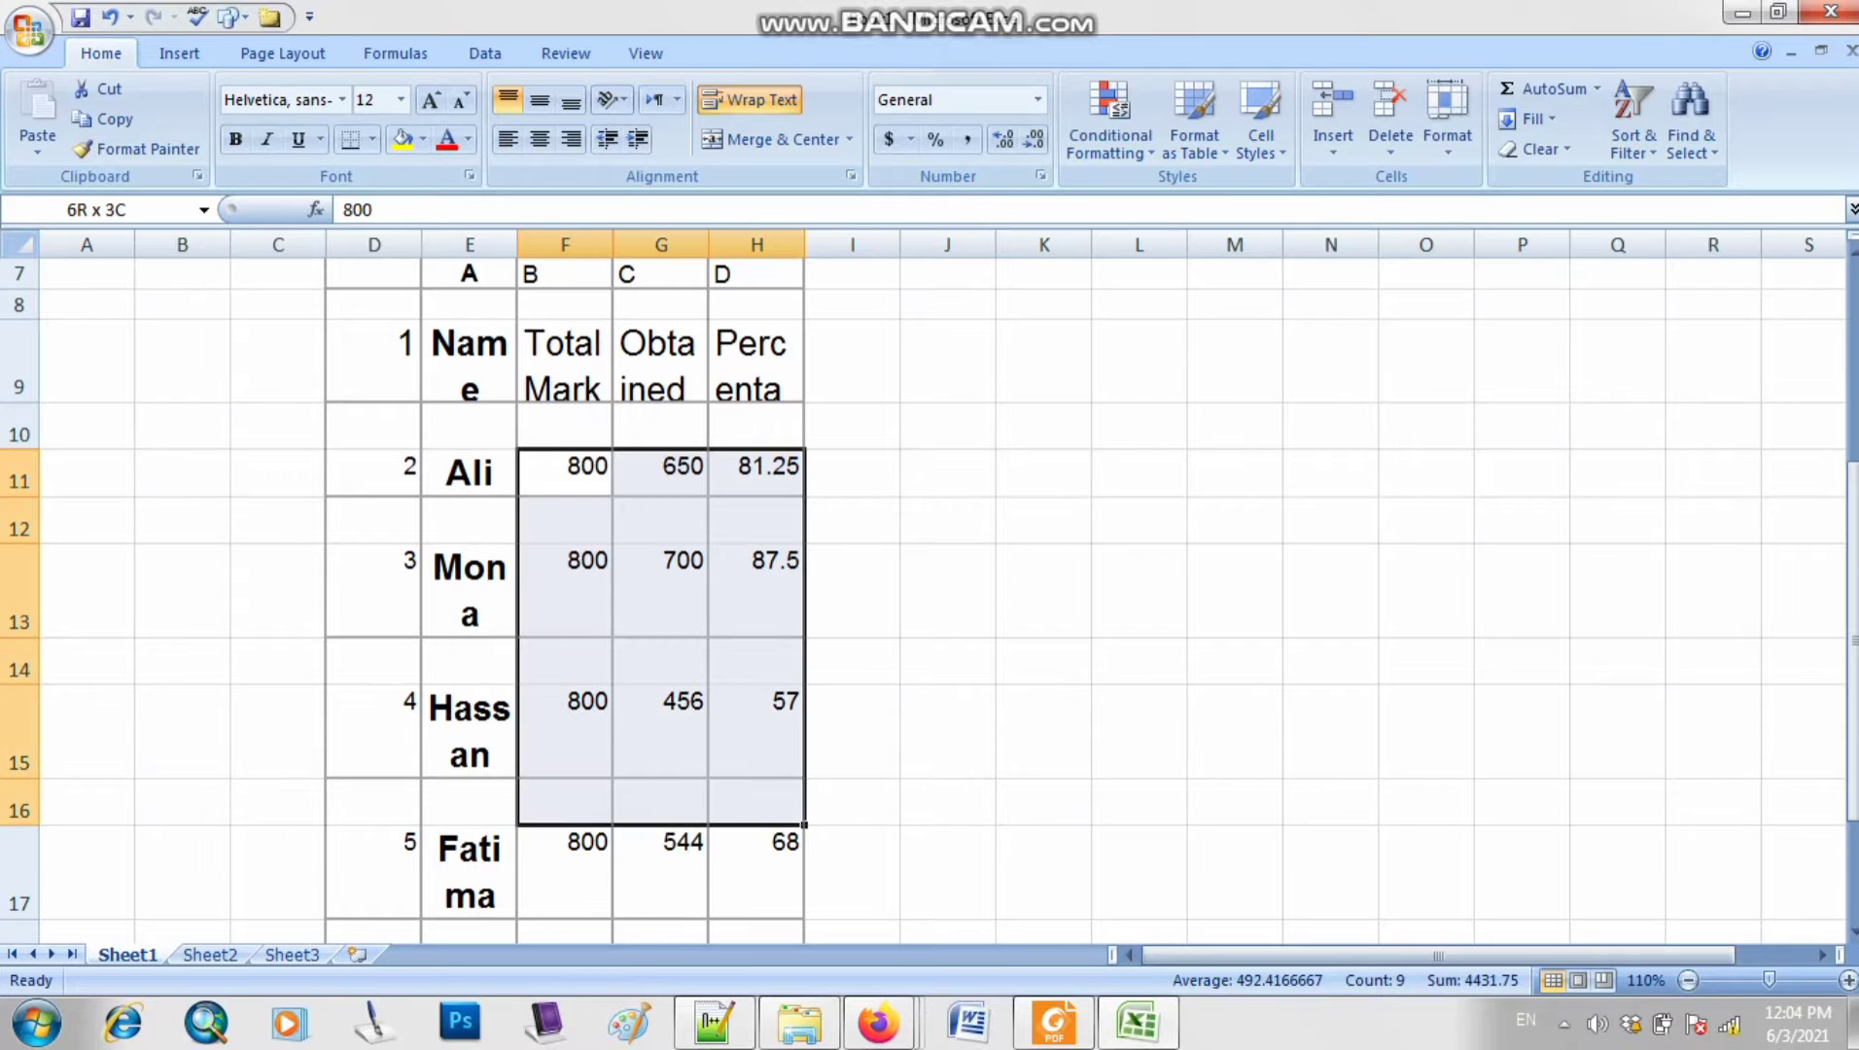
pyautogui.hotkey('shift', 'Down')
pyautogui.hotkey('shift', 'Down')
pyautogui.hotkey('shift', 'Down')
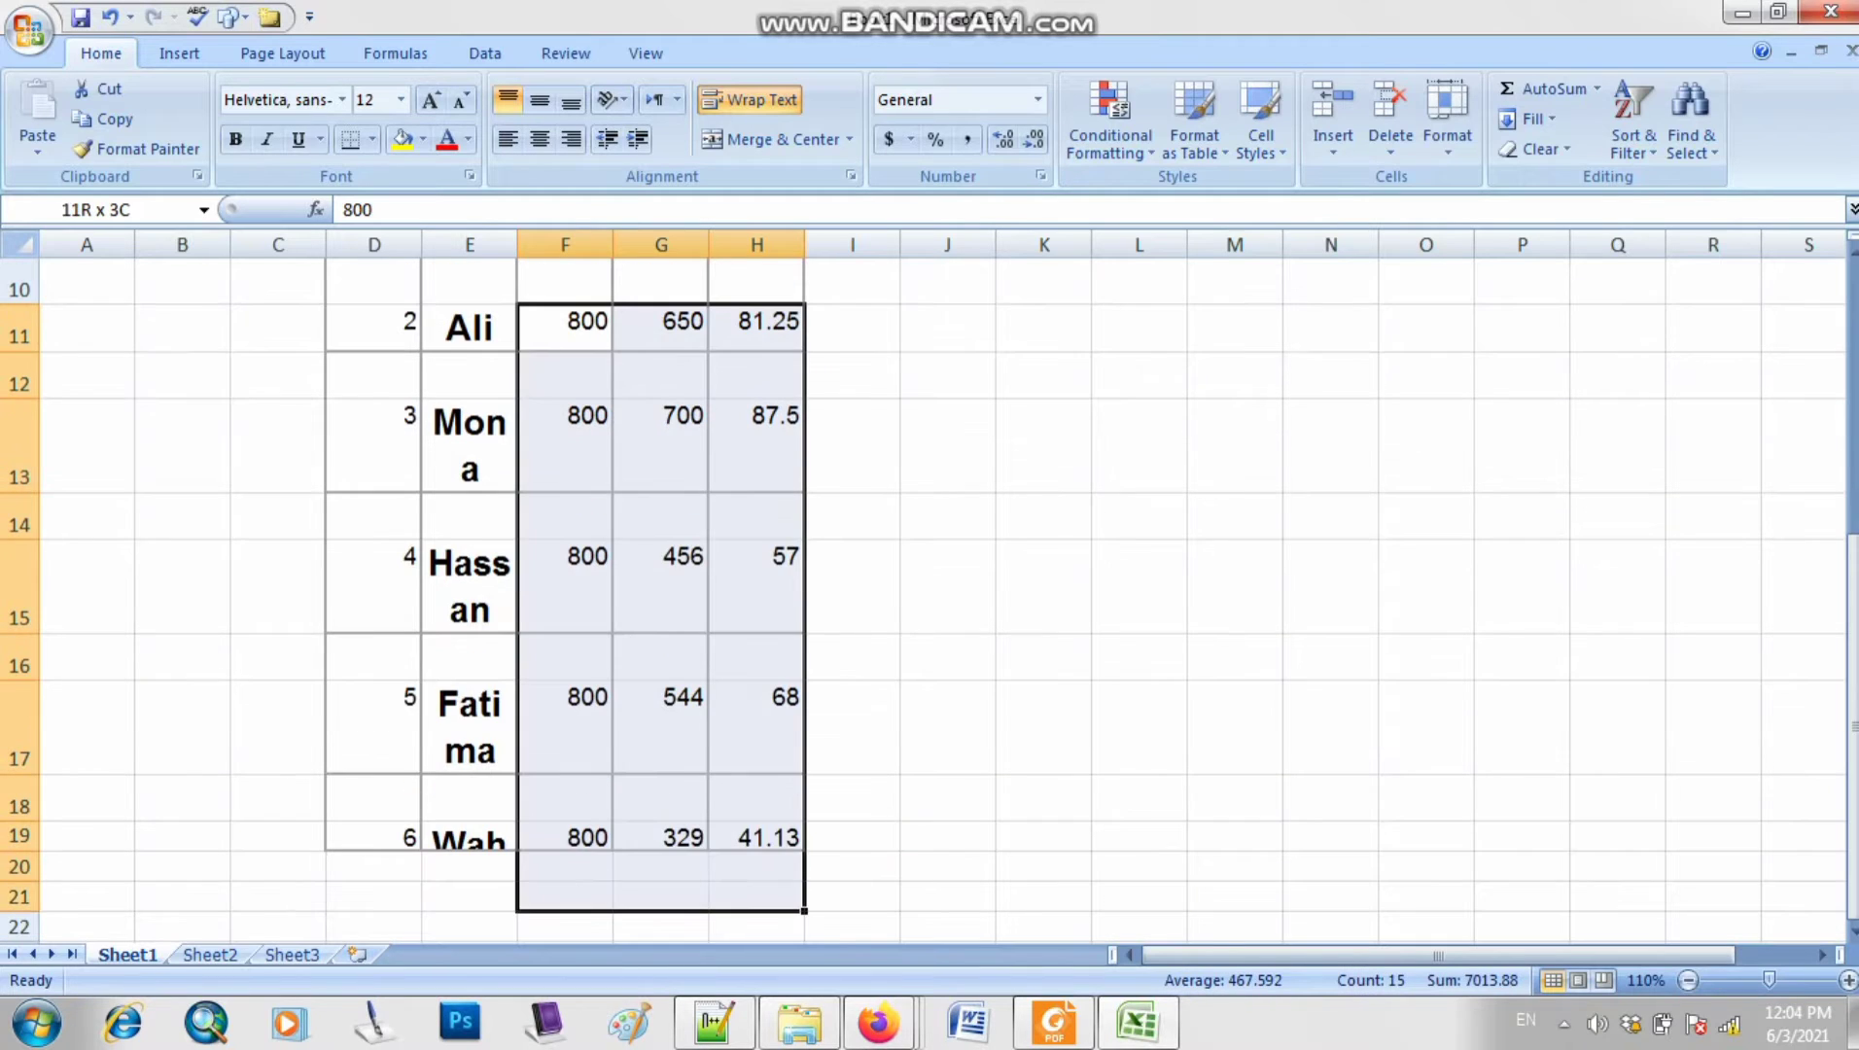
pyautogui.hotkey('shift', 'Up')
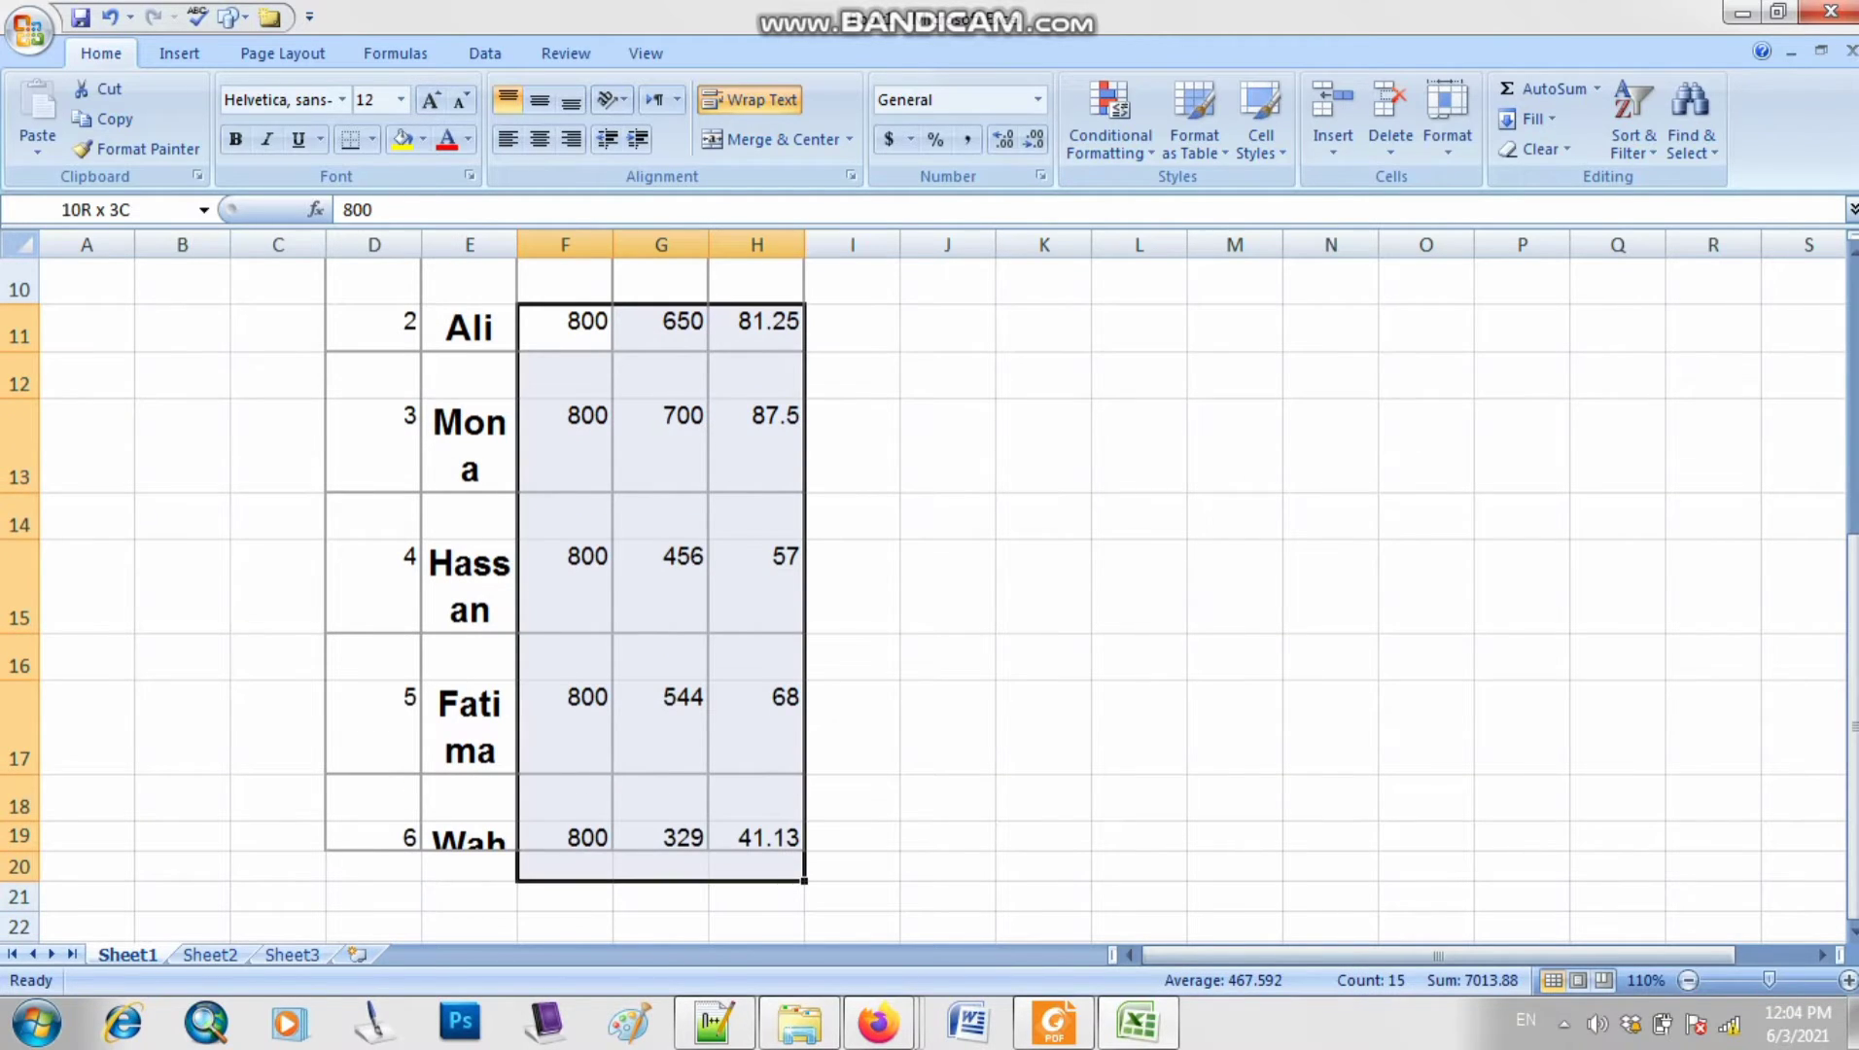
pyautogui.hotkey('shift', 'Up')
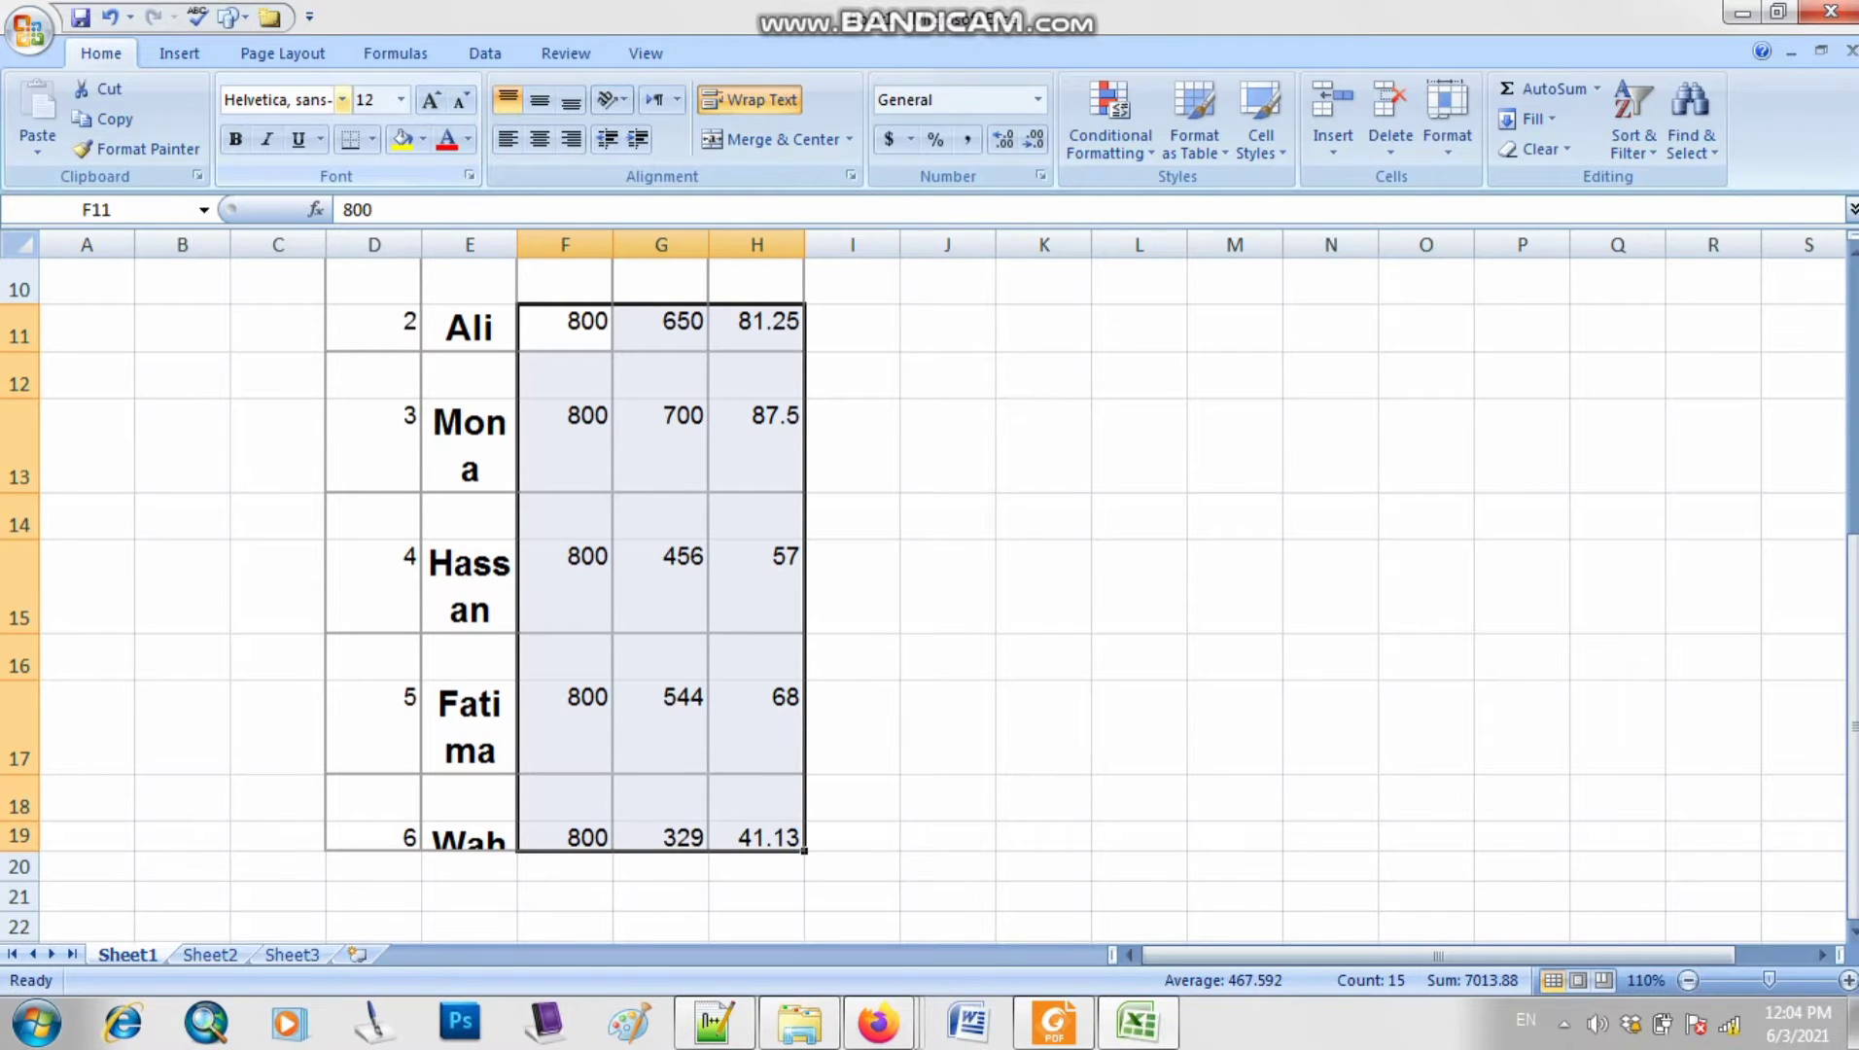
pyautogui.click(342, 99)
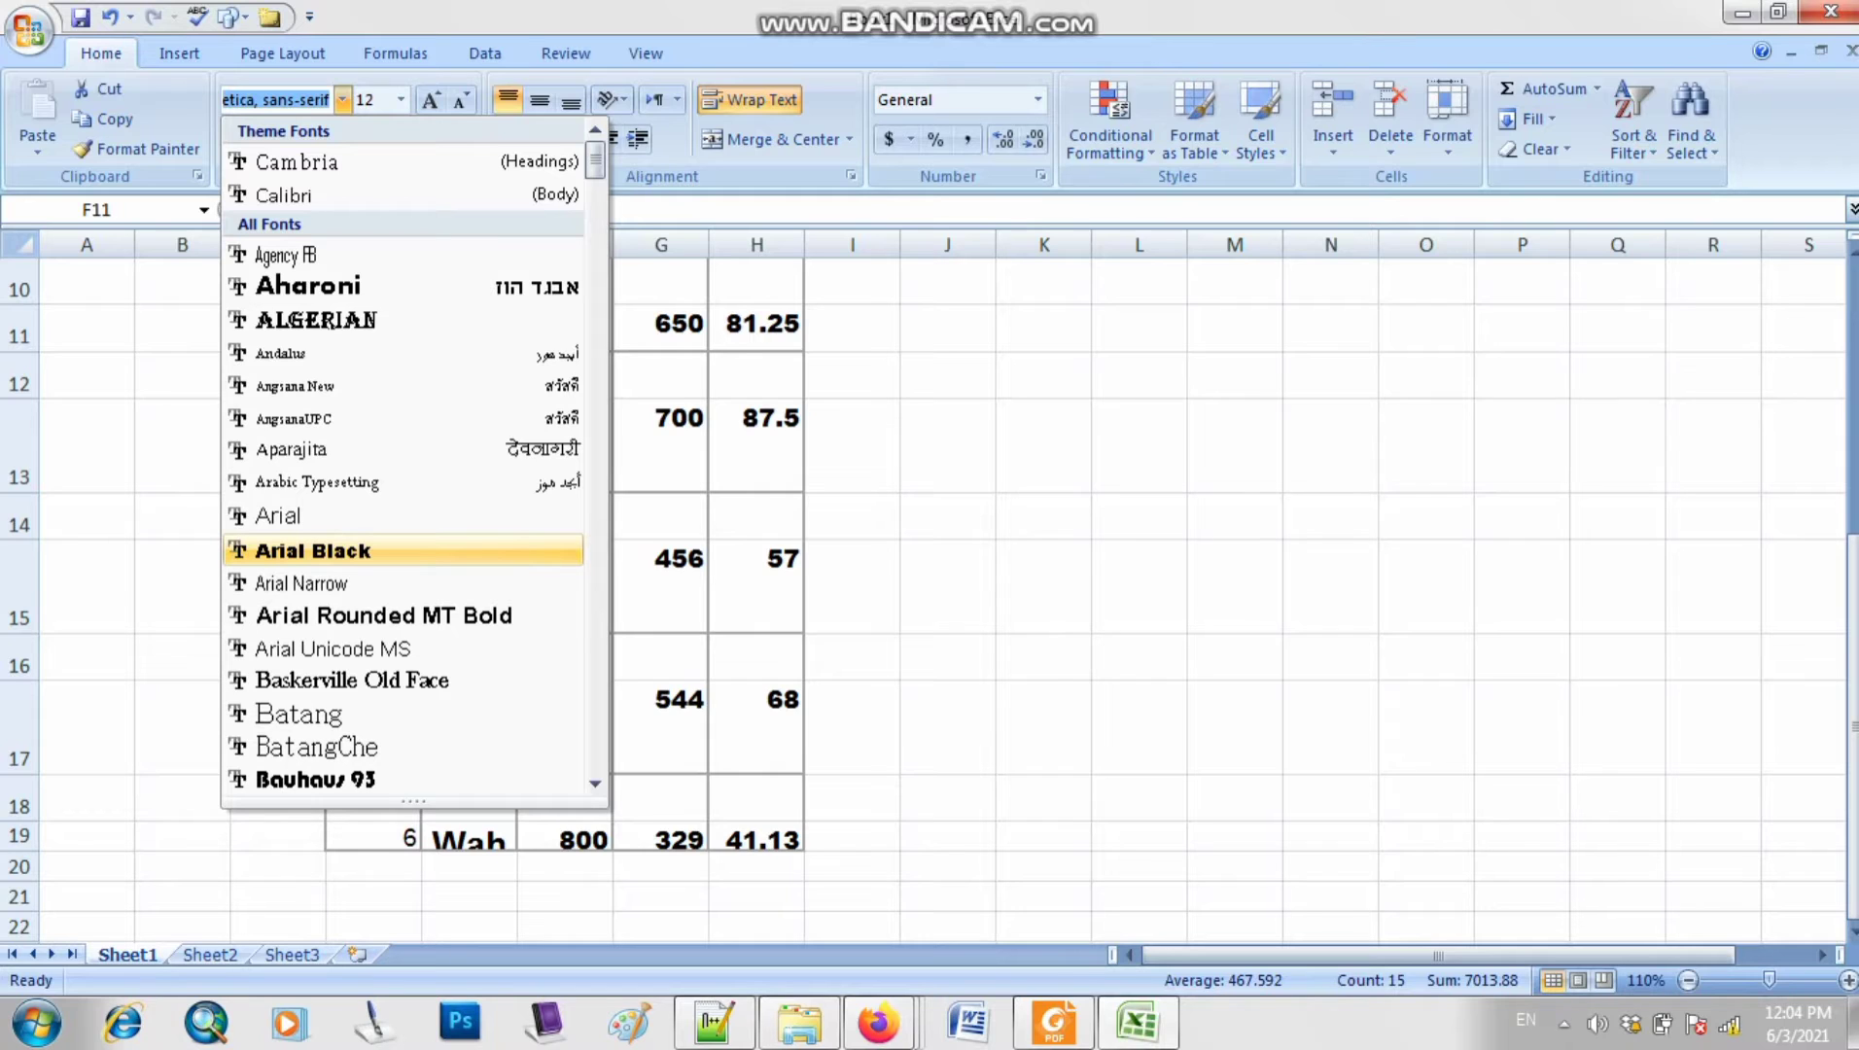
pyautogui.press('Return')
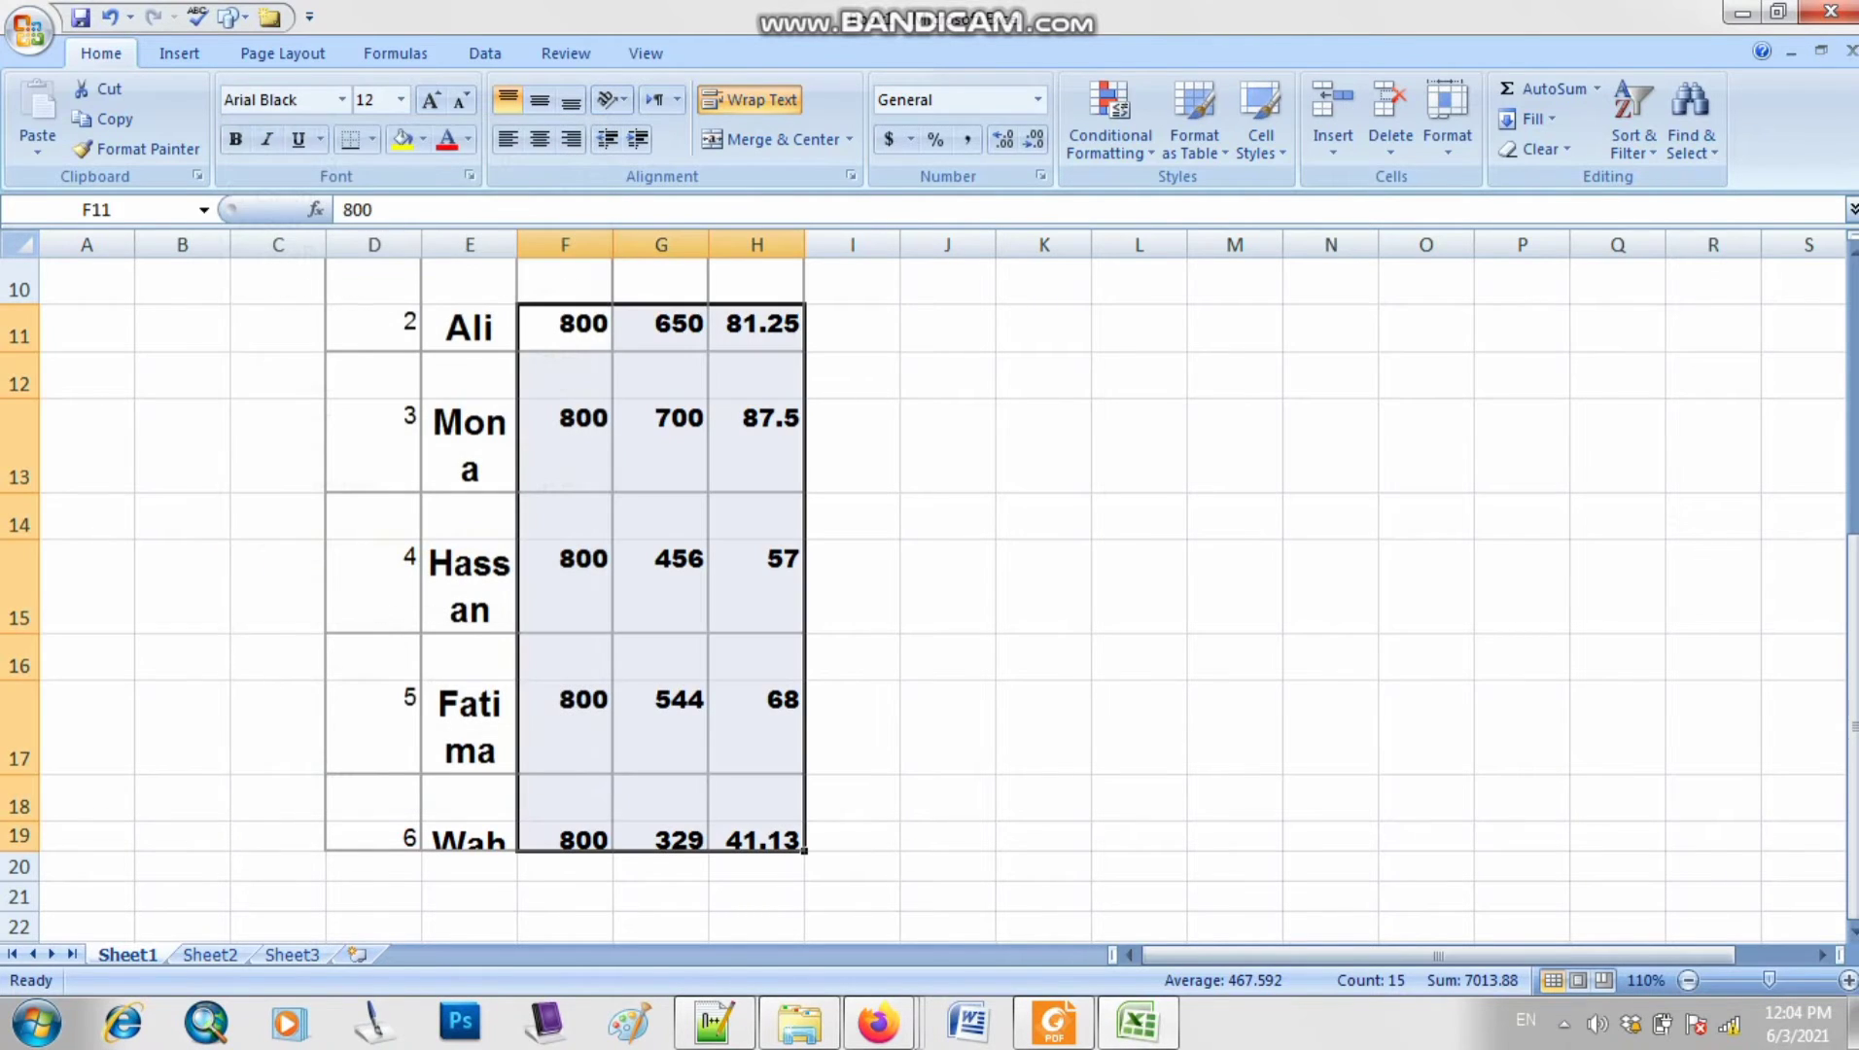
pyautogui.click(661, 657)
pyautogui.click(853, 728)
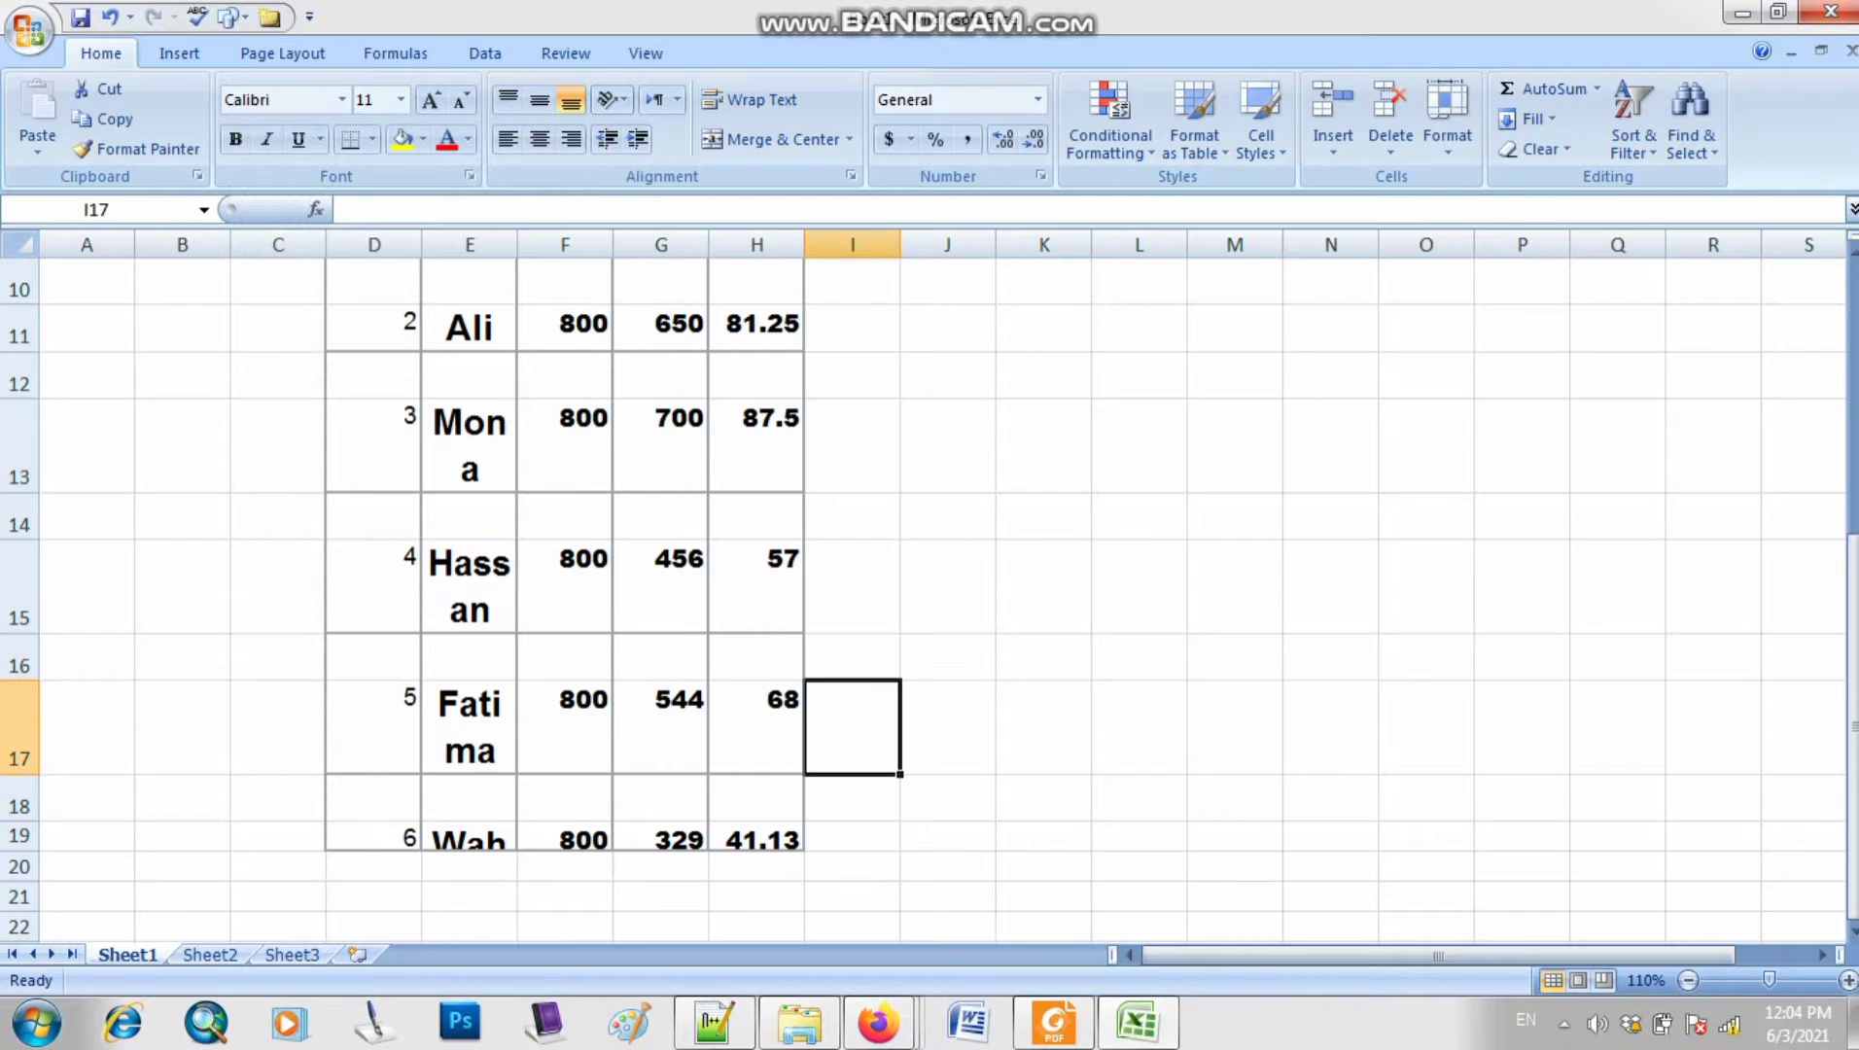
# - Change the font of the B, C and D column headings, cells F7 through H9, to Arial Black
pyautogui.scroll(1, 853, 728)
pyautogui.scroll(1, 924, 583)
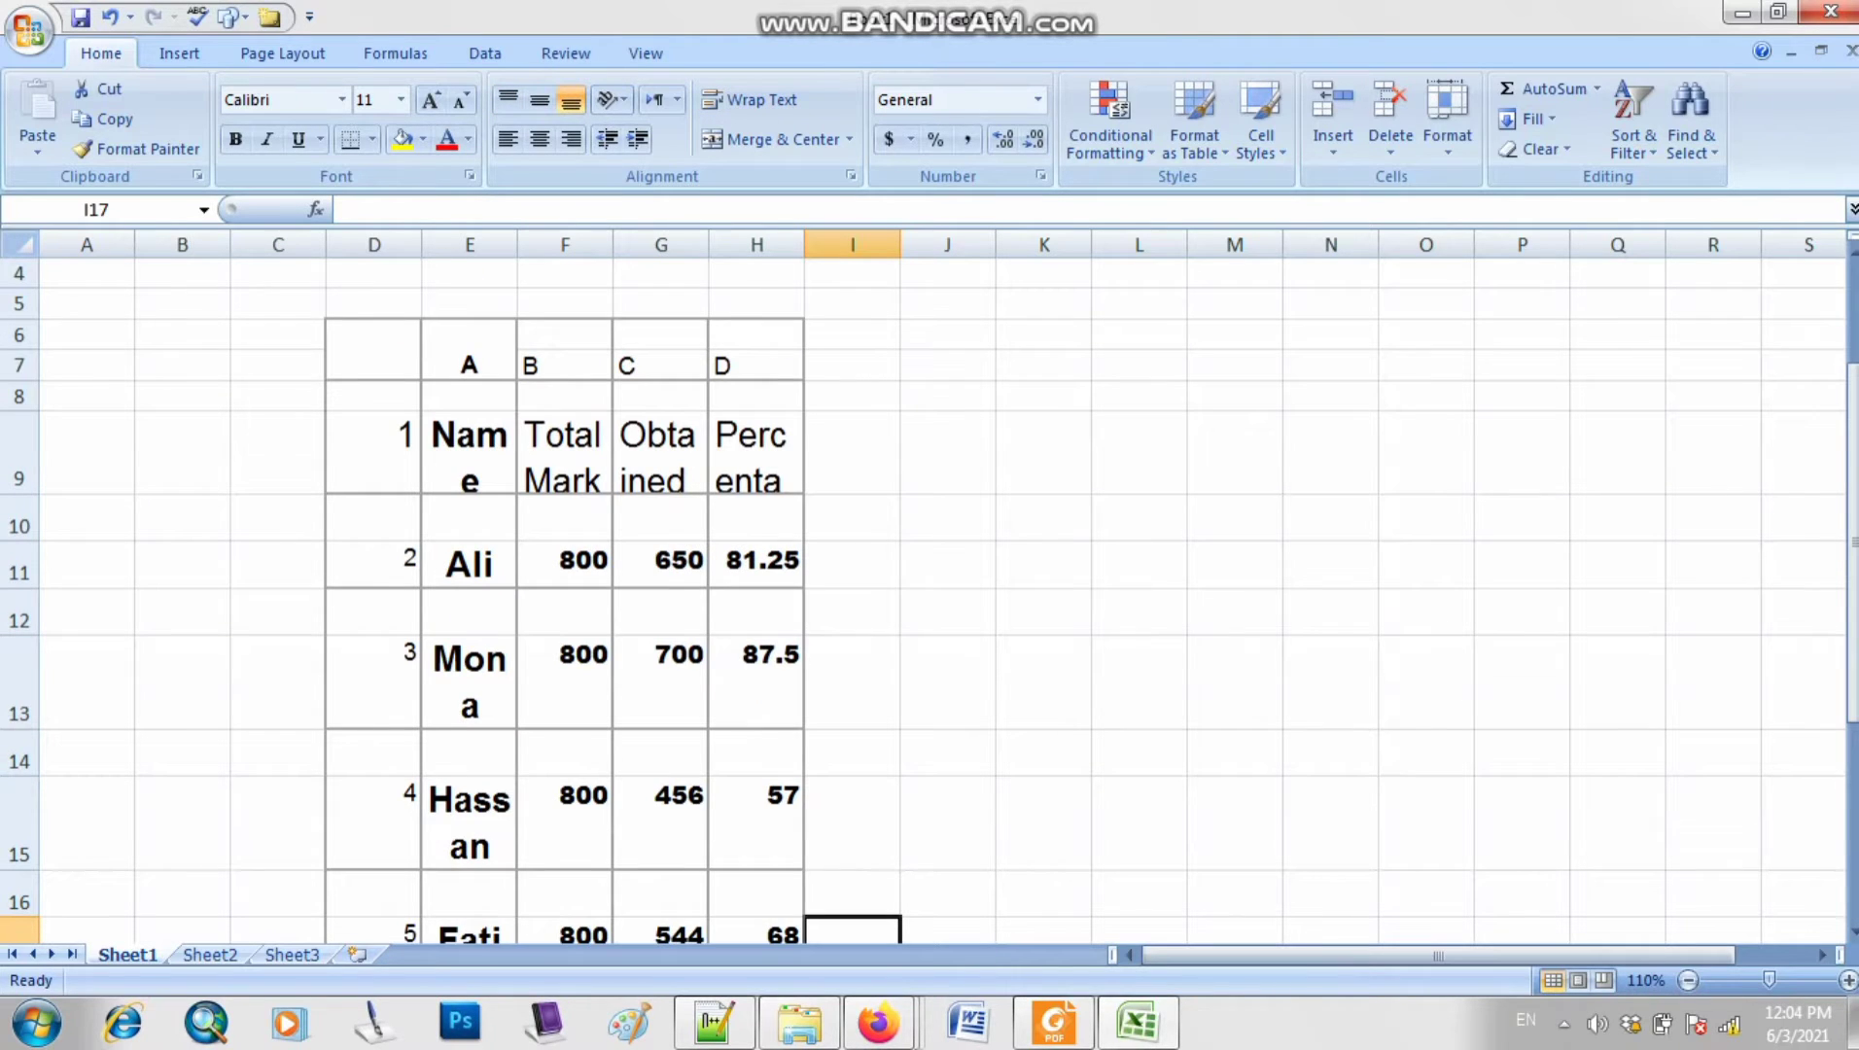
pyautogui.click(565, 453)
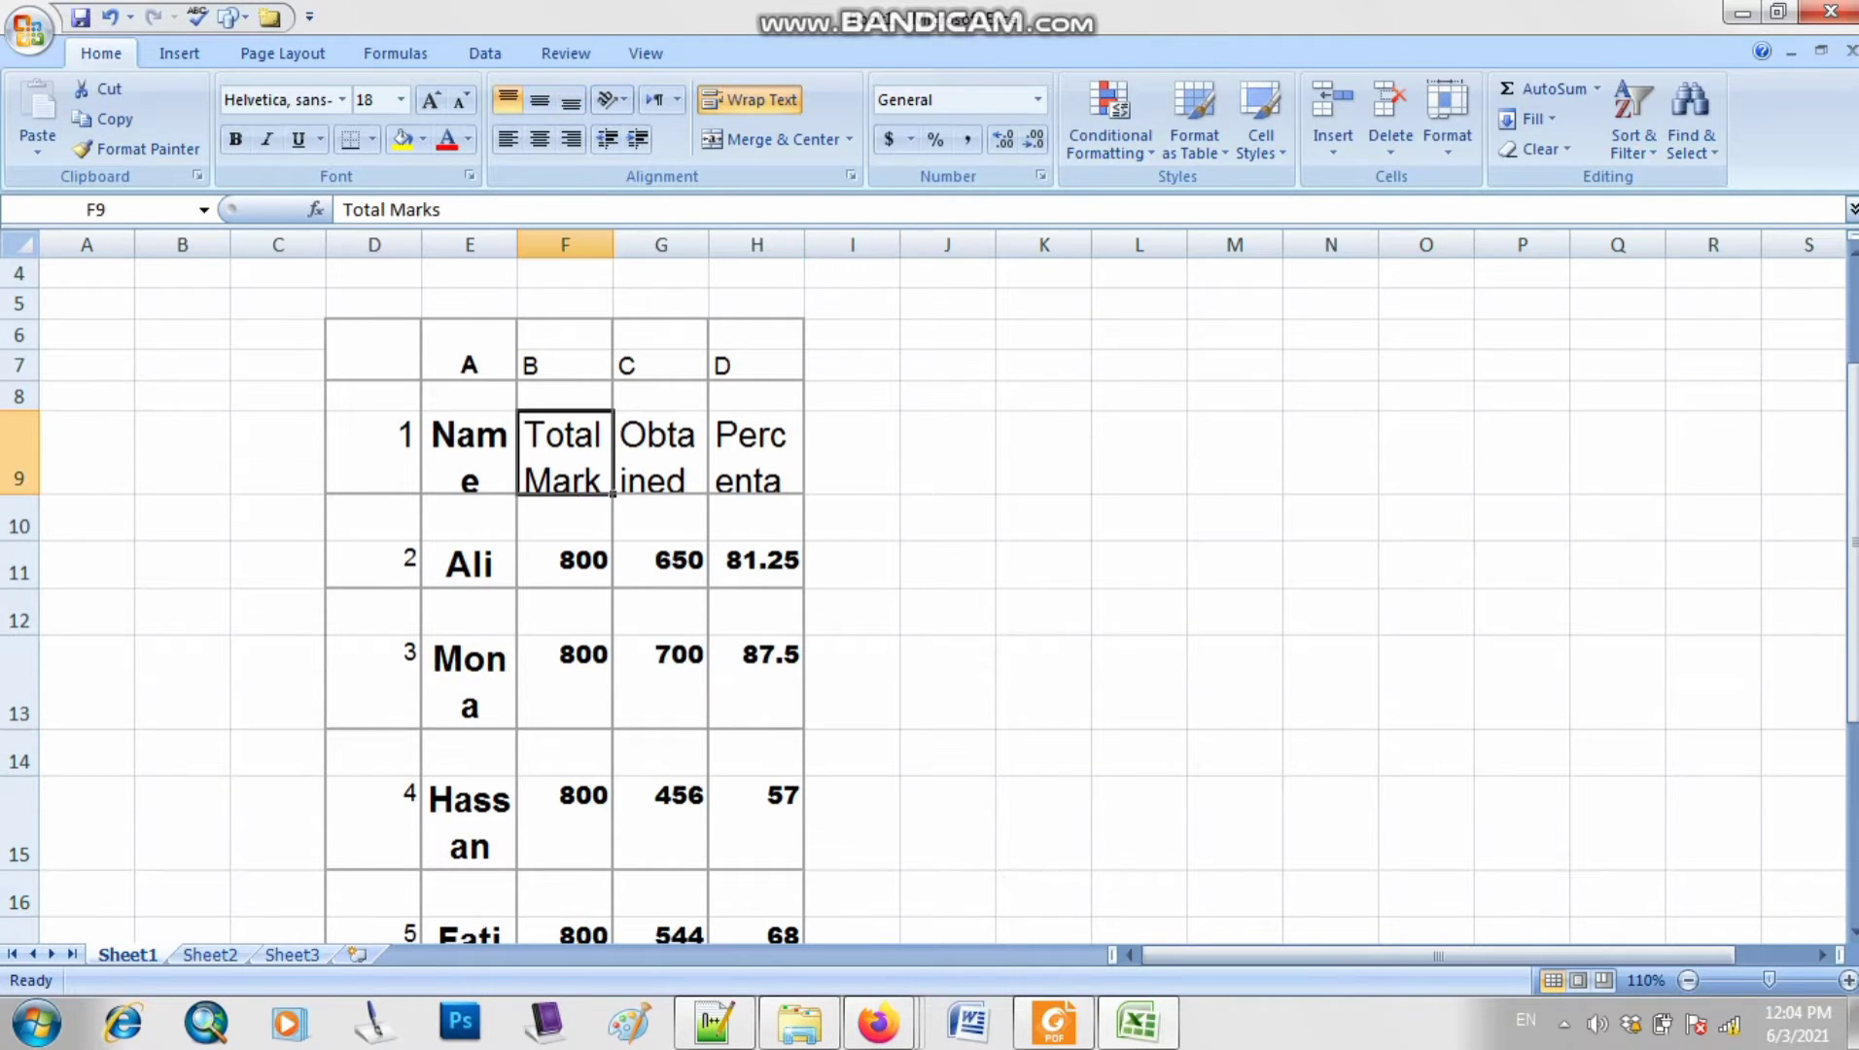
pyautogui.click(565, 366)
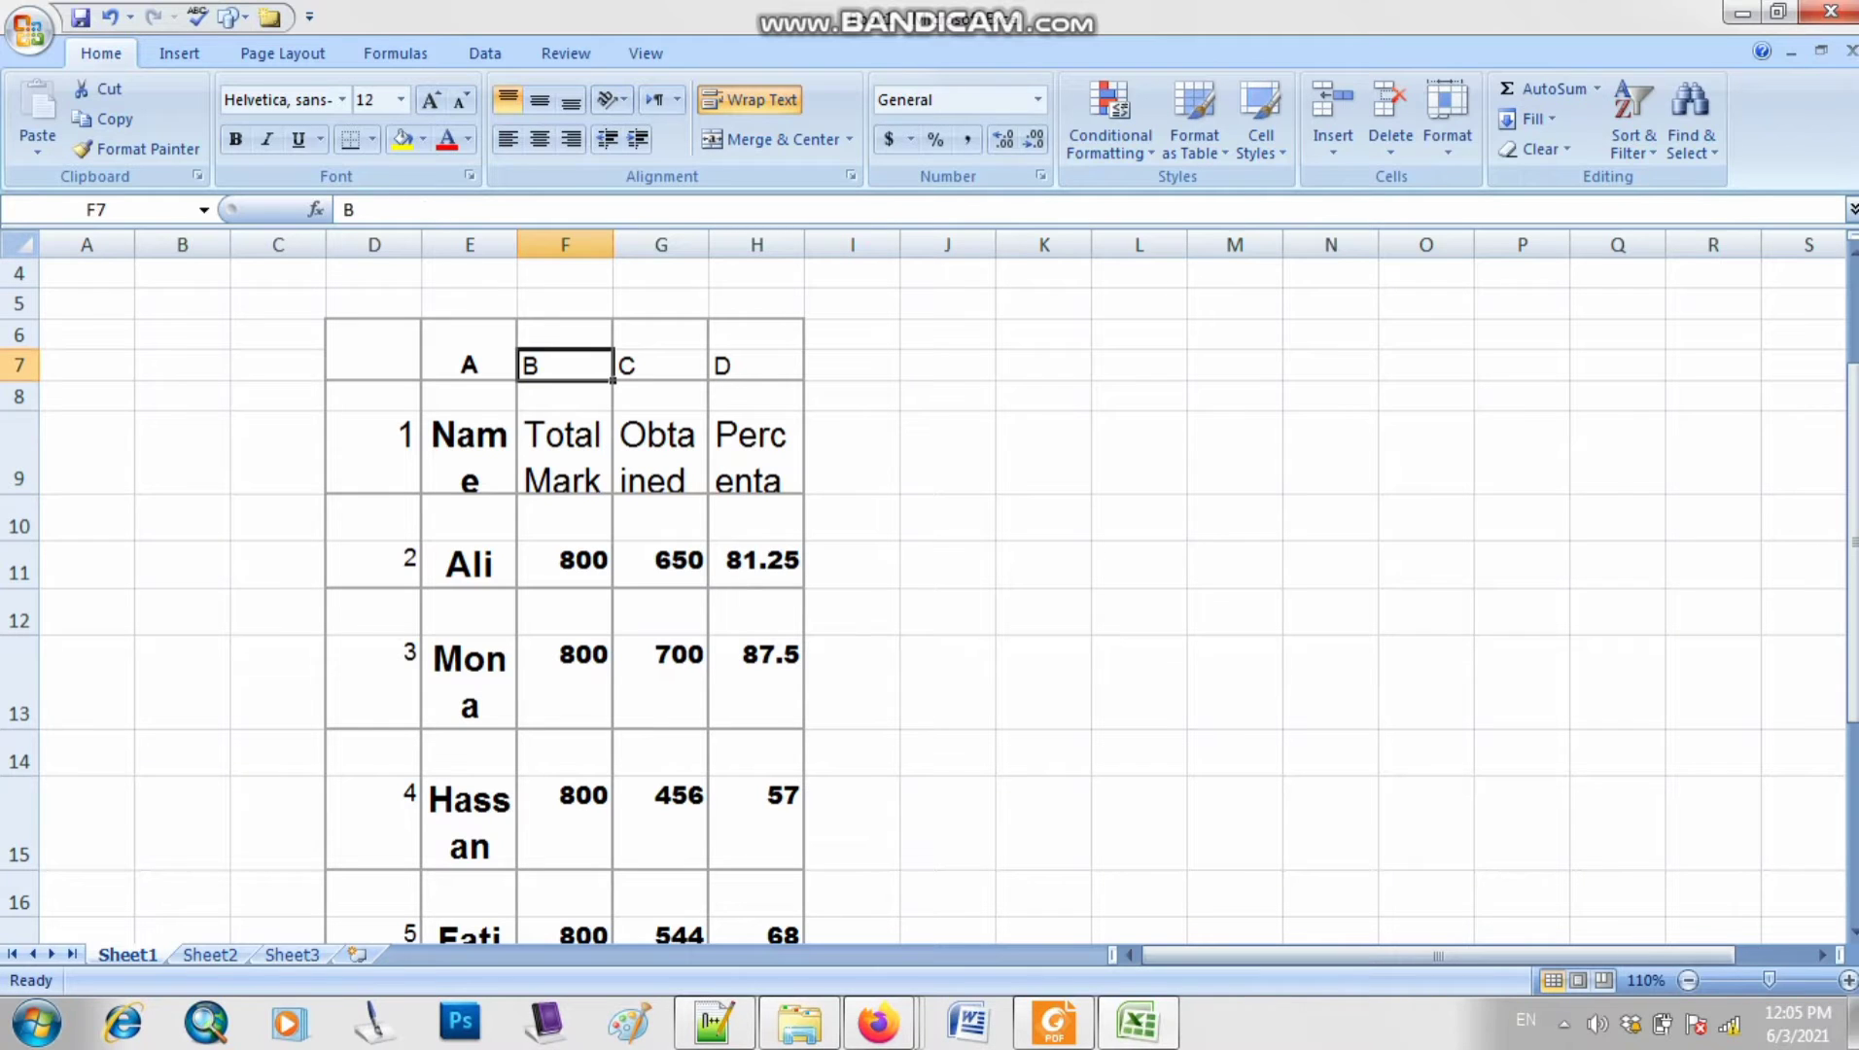
pyautogui.moveTo(565, 366); pyautogui.dragTo(757, 457)
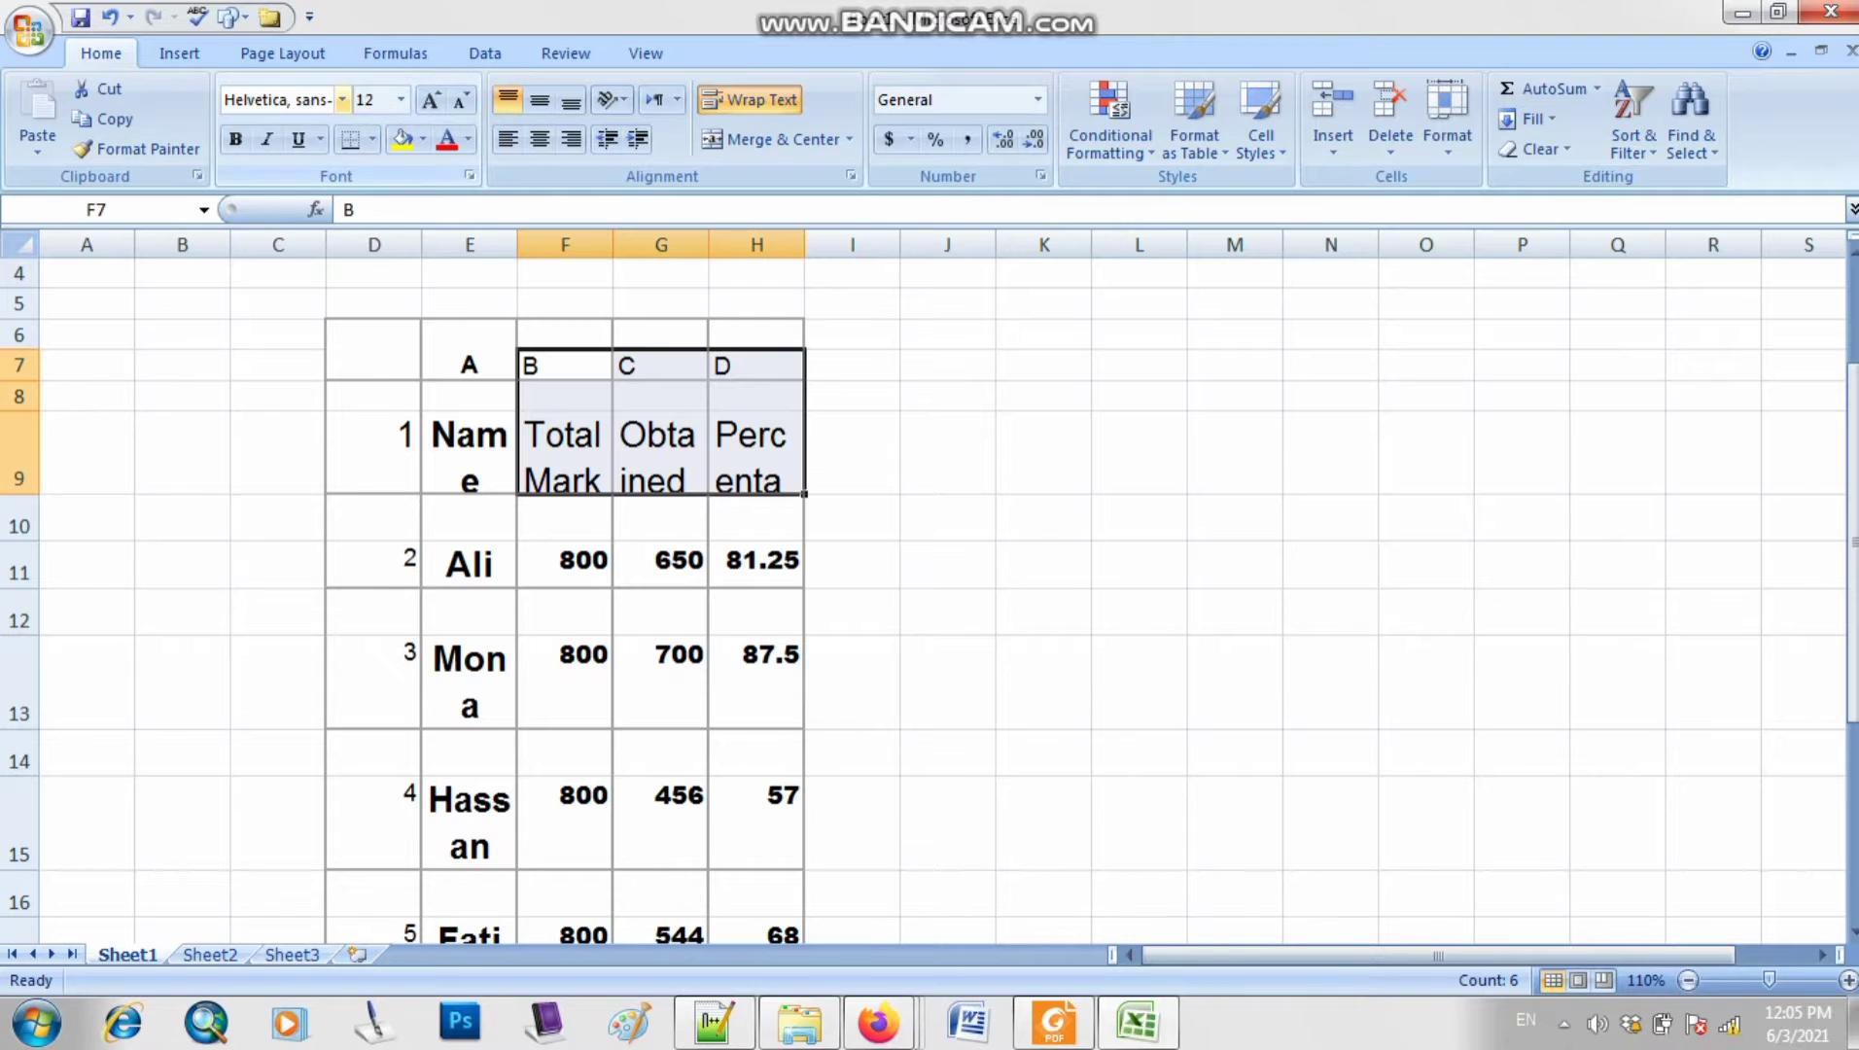
pyautogui.click(342, 100)
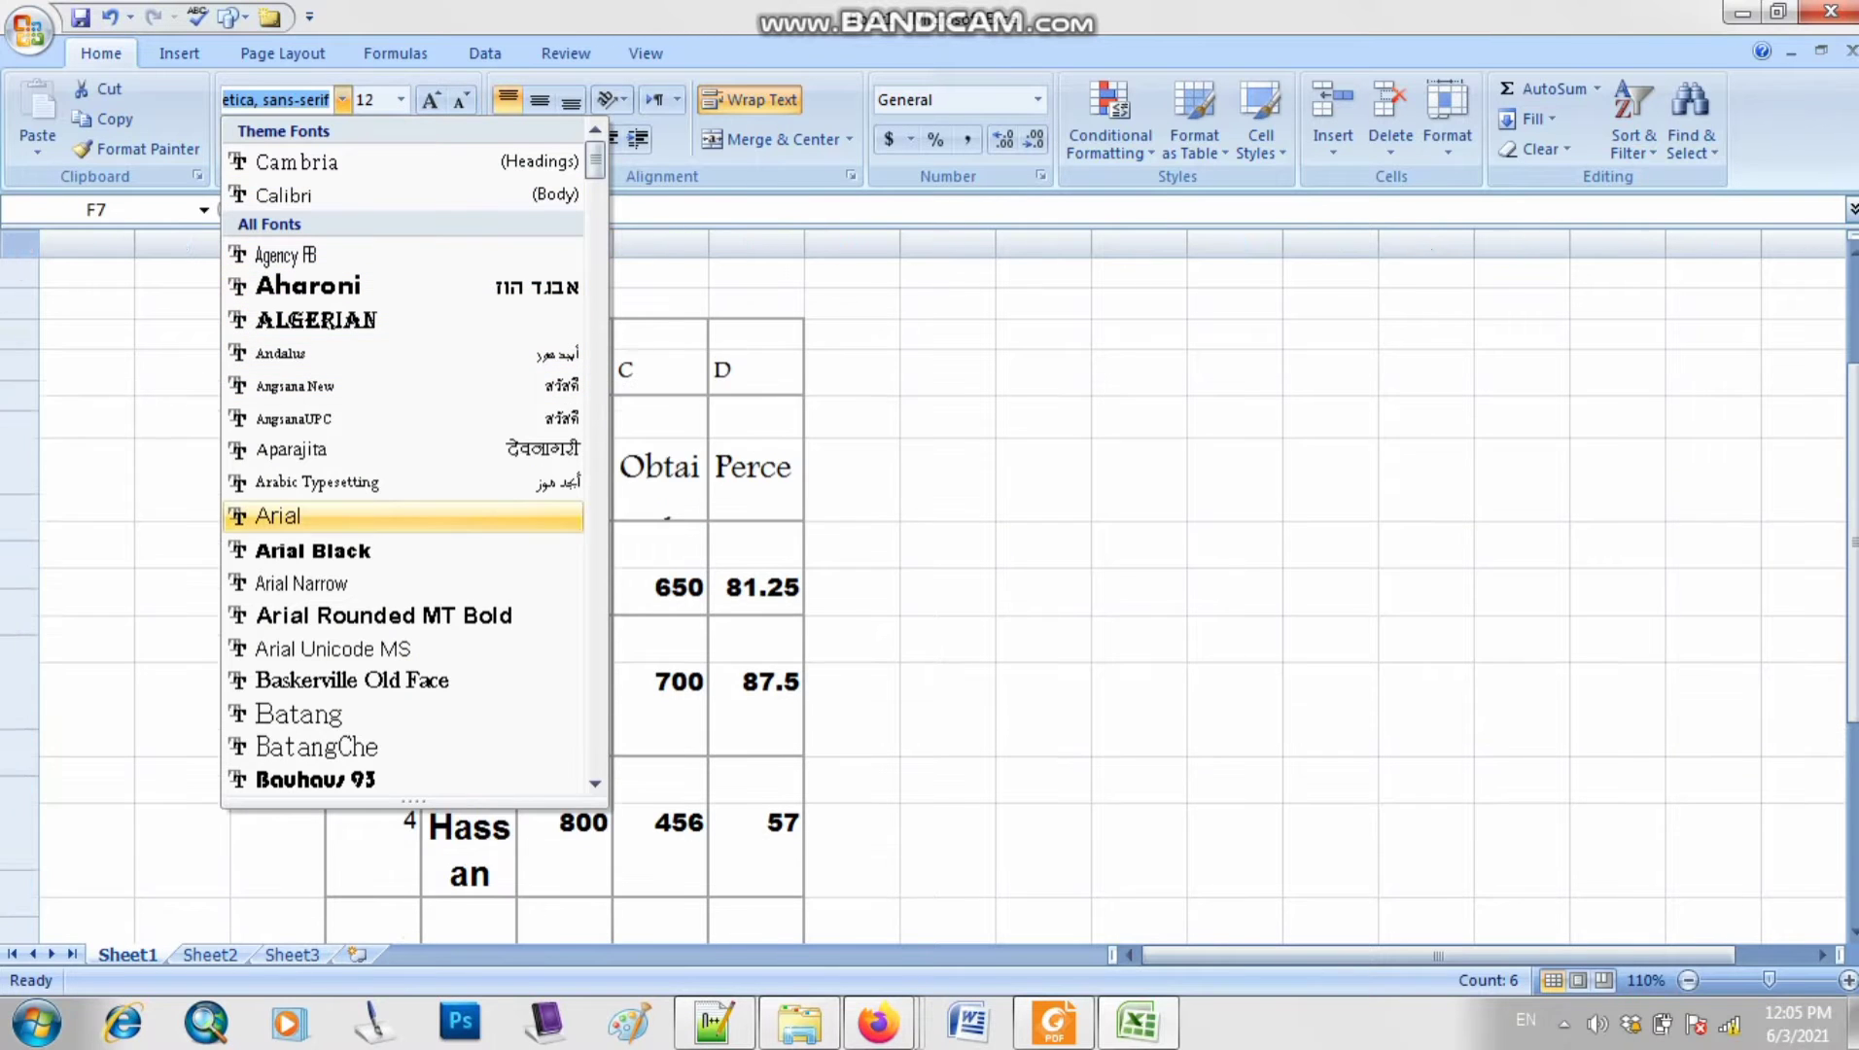
pyautogui.click(311, 550)
pyautogui.click(756, 577)
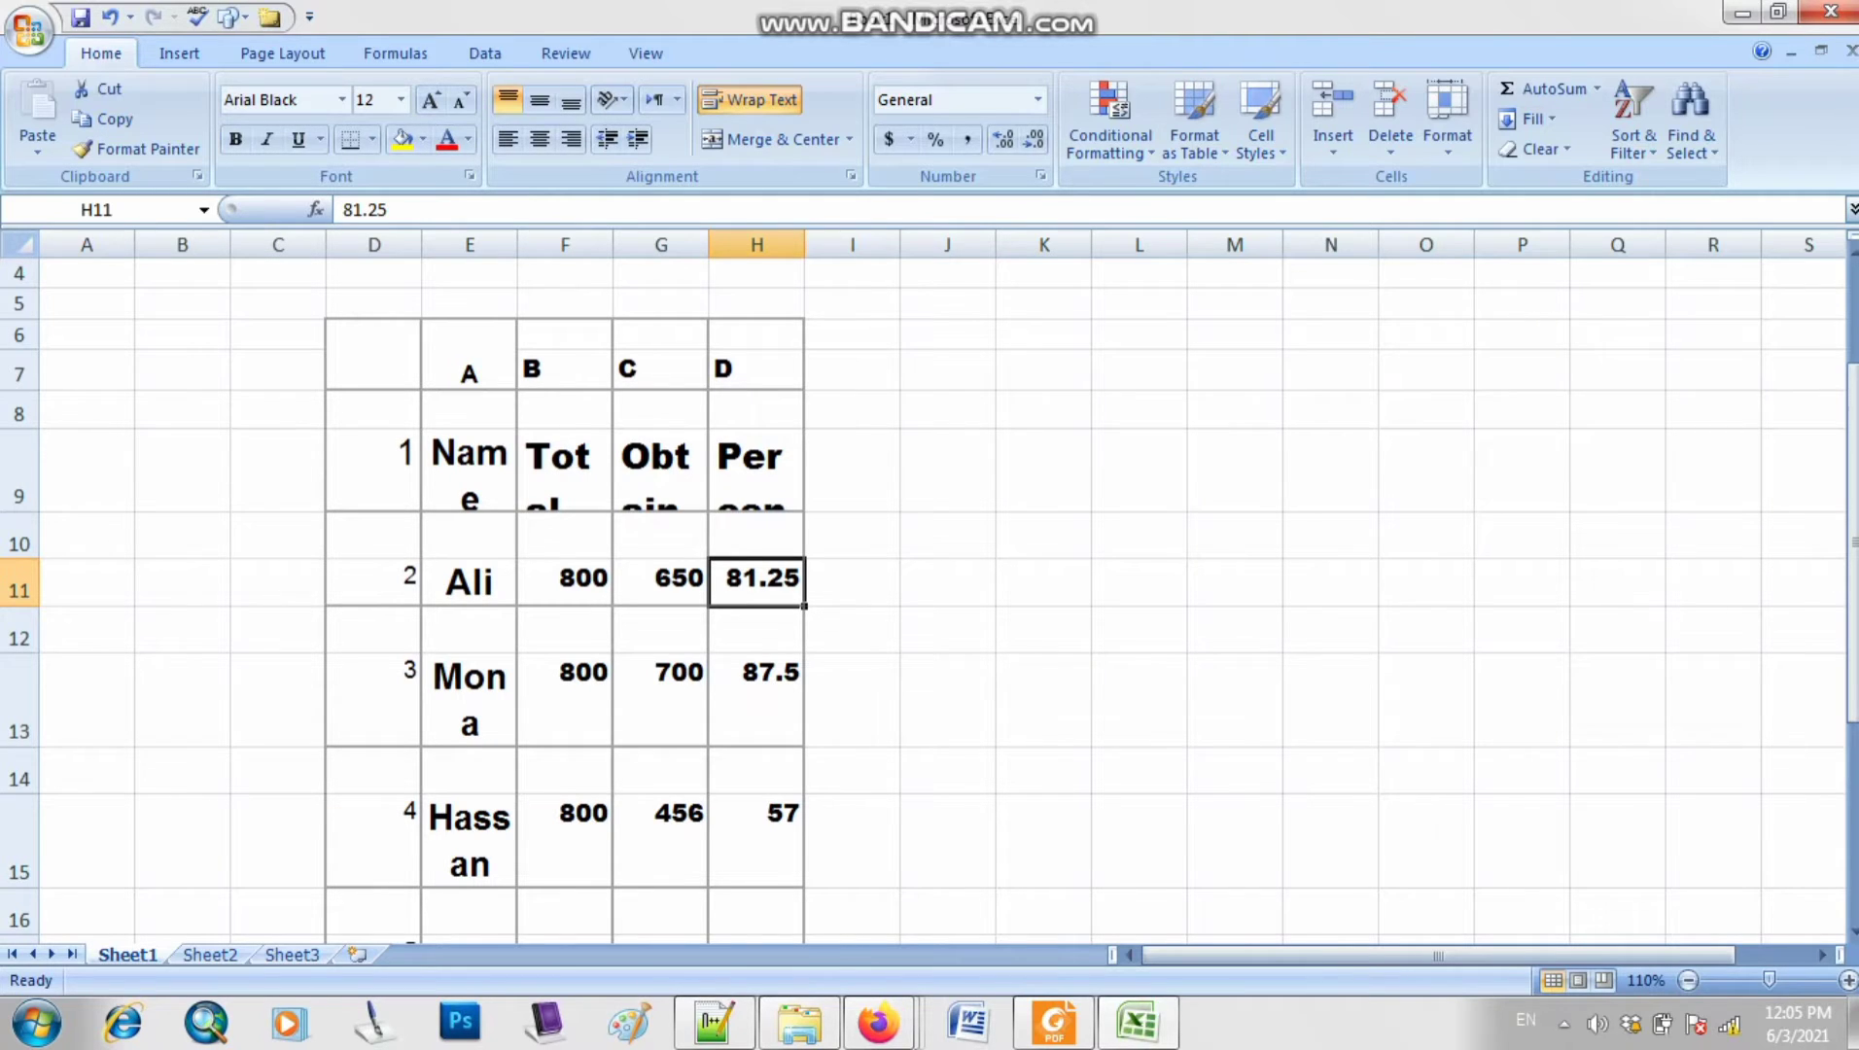
# - Widen columns E, F, G and H so the names and mark headings have more room
pyautogui.moveTo(517, 244); pyautogui.dragTo(585, 244)
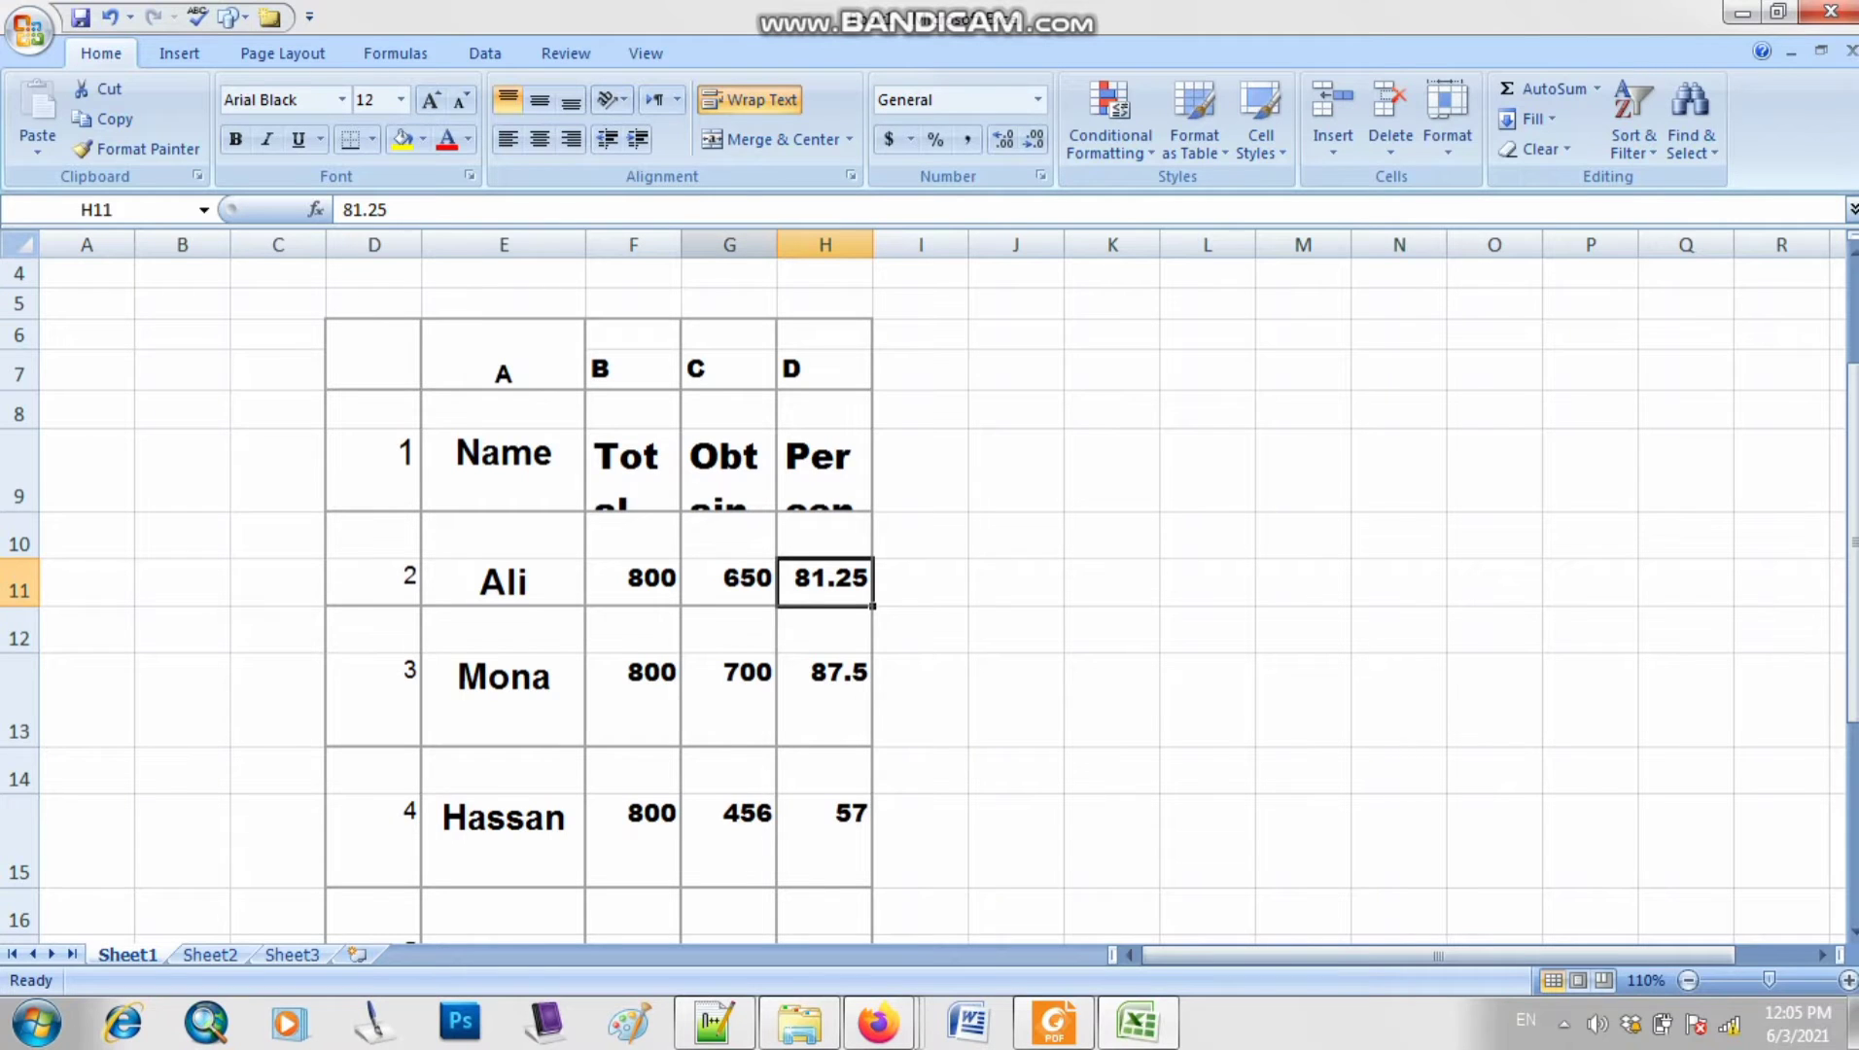
pyautogui.moveTo(680, 244); pyautogui.dragTo(1123, 244)
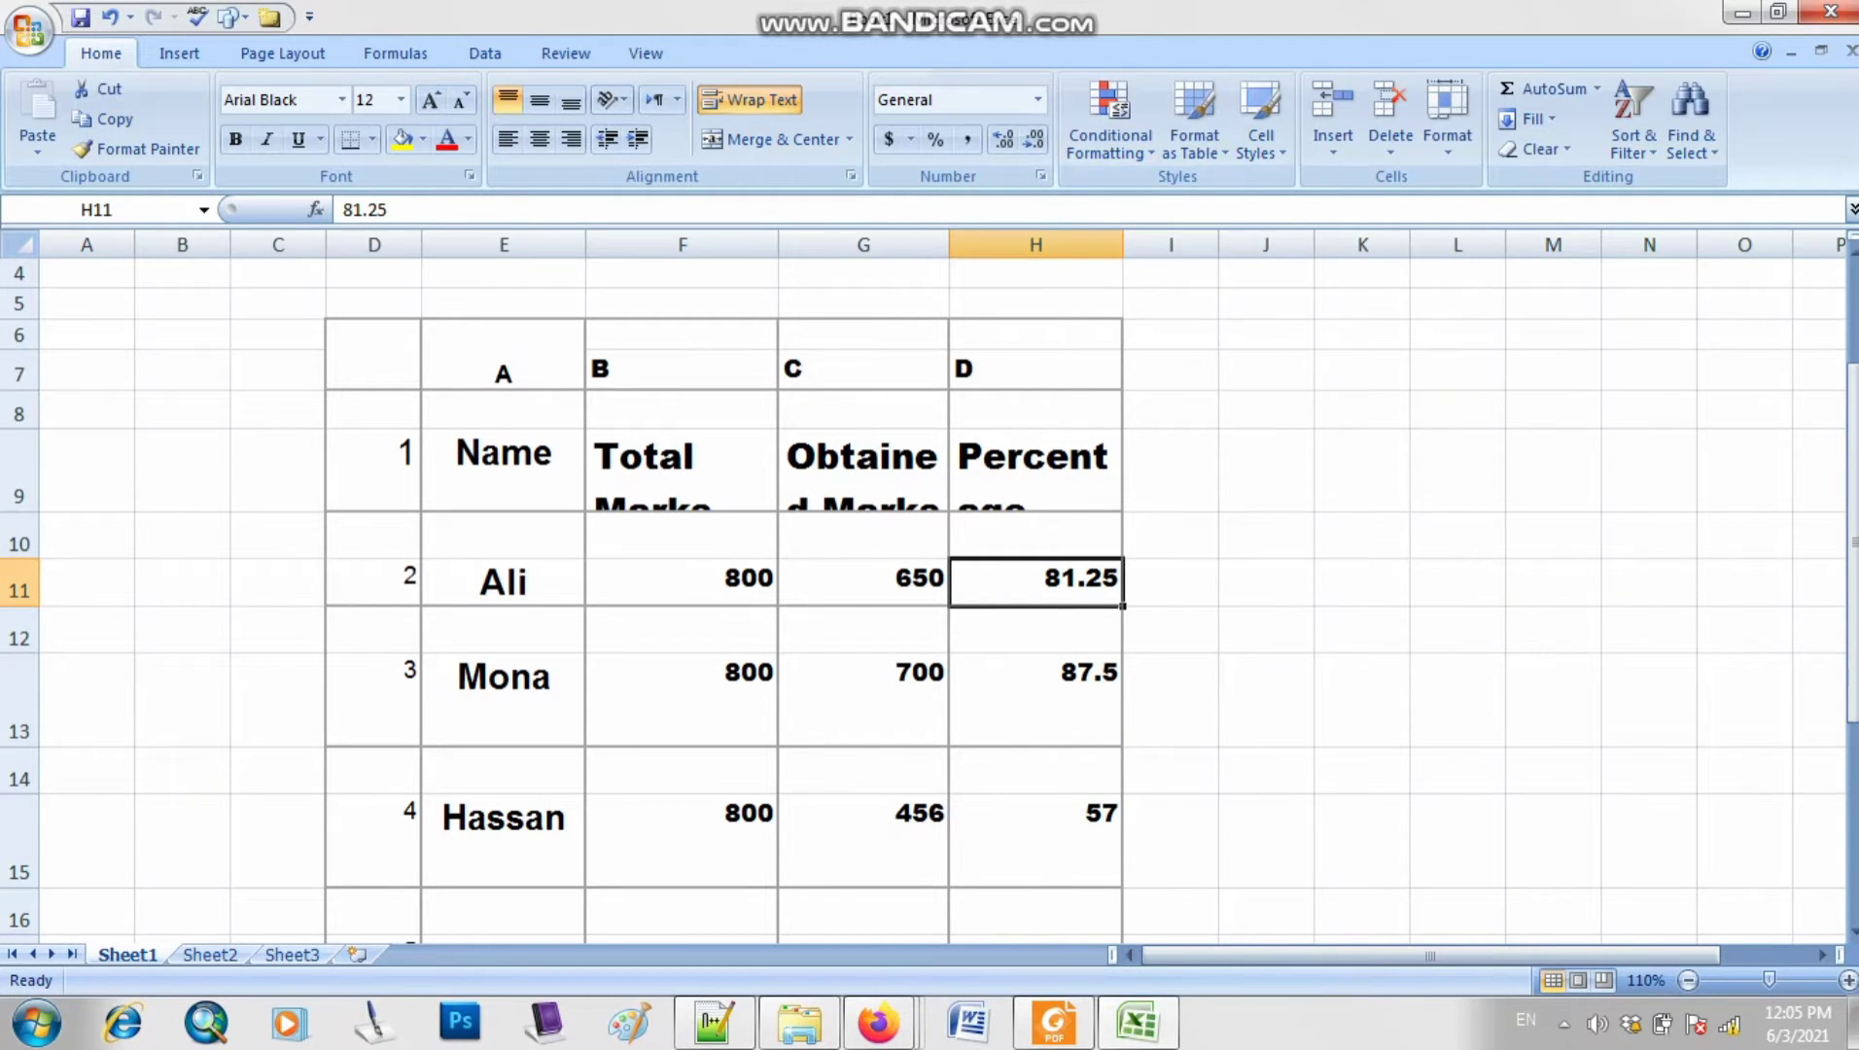
pyautogui.moveTo(1123, 244); pyautogui.dragTo(1235, 244)
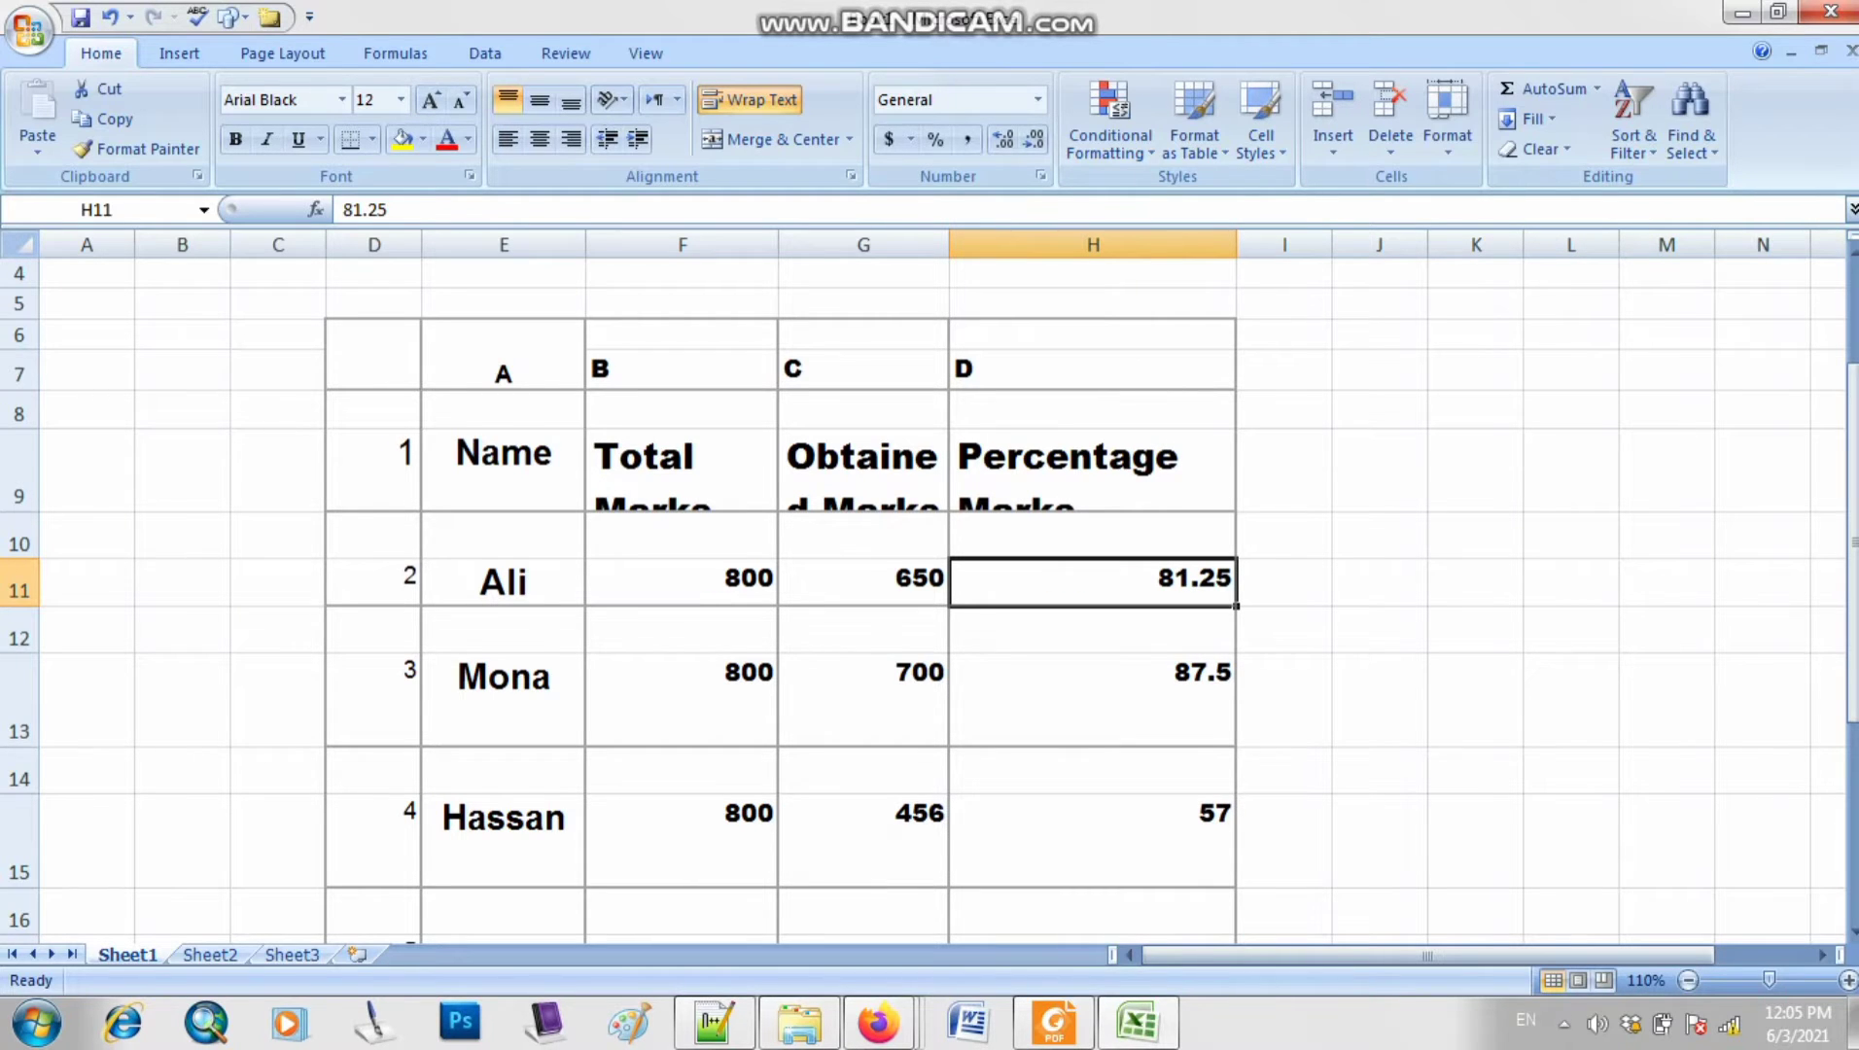
# - Switch to the PDF and read the remaining Activity 6 instructions on borders and background colour
pyautogui.click(1053, 1023)
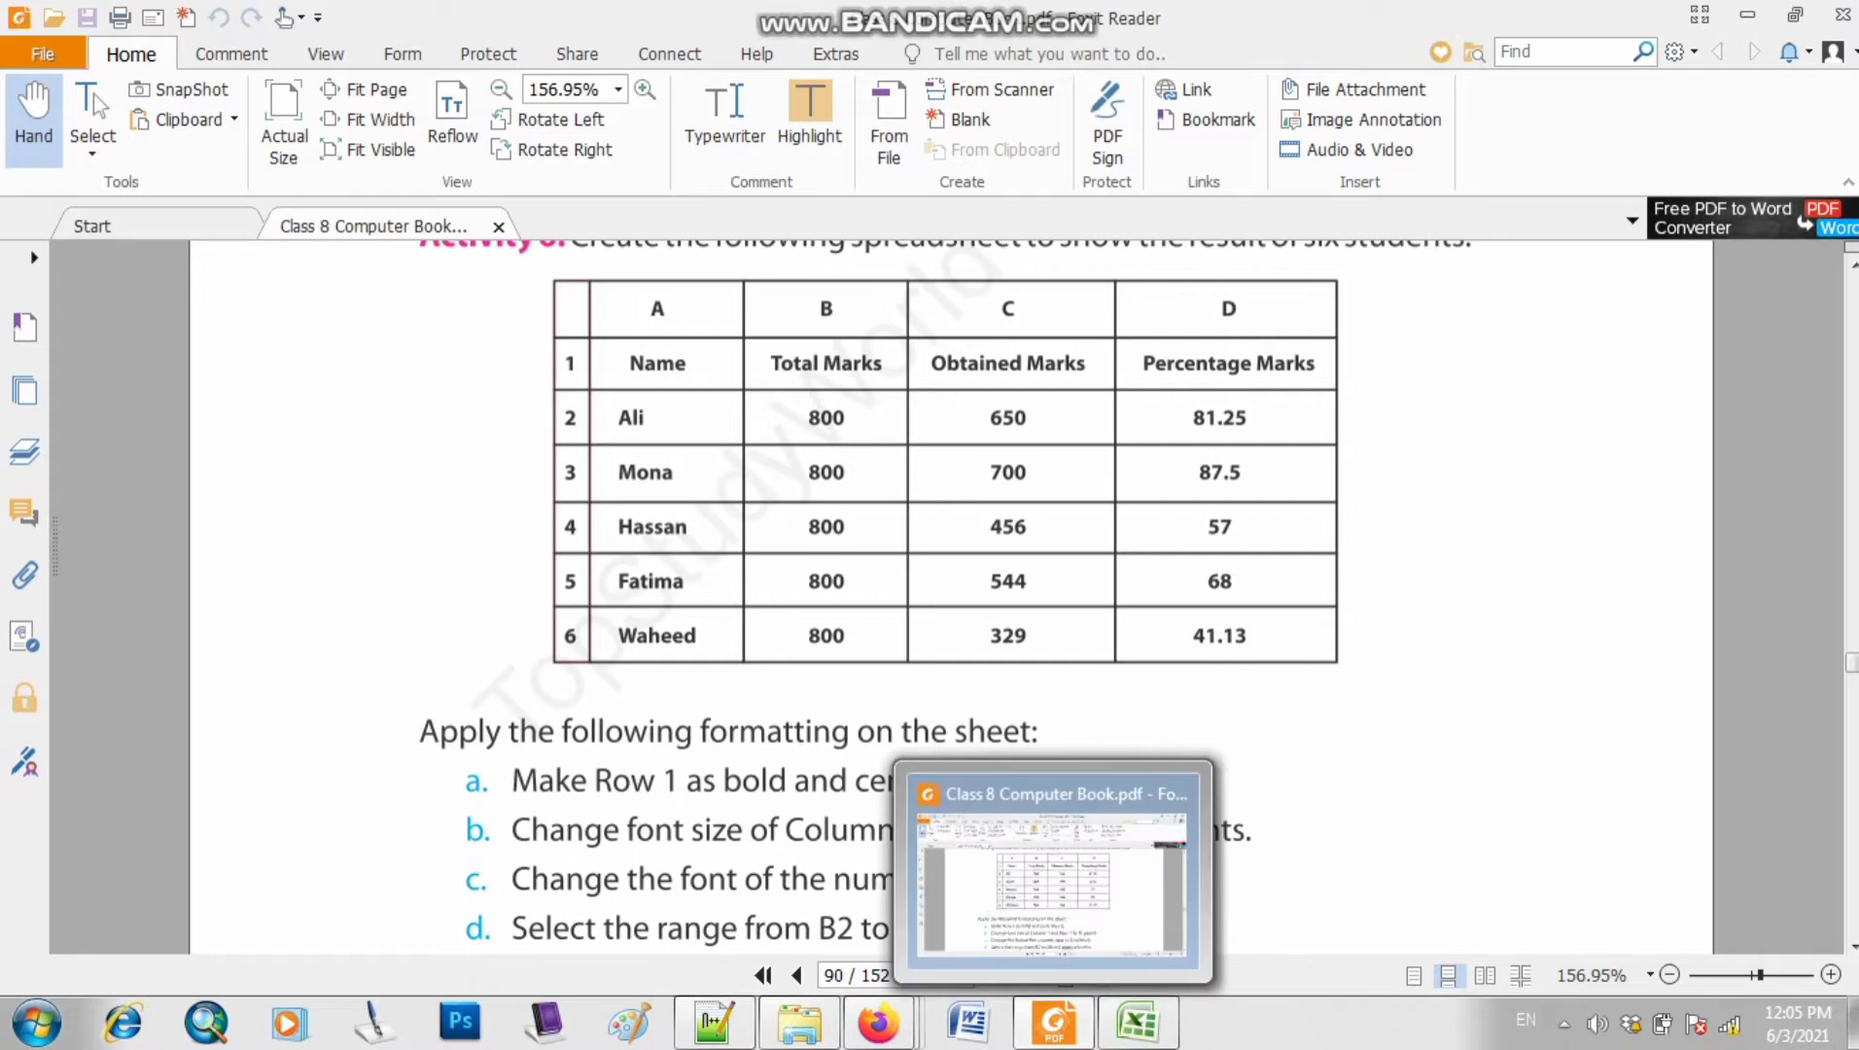
pyautogui.scroll(-3, 949, 584)
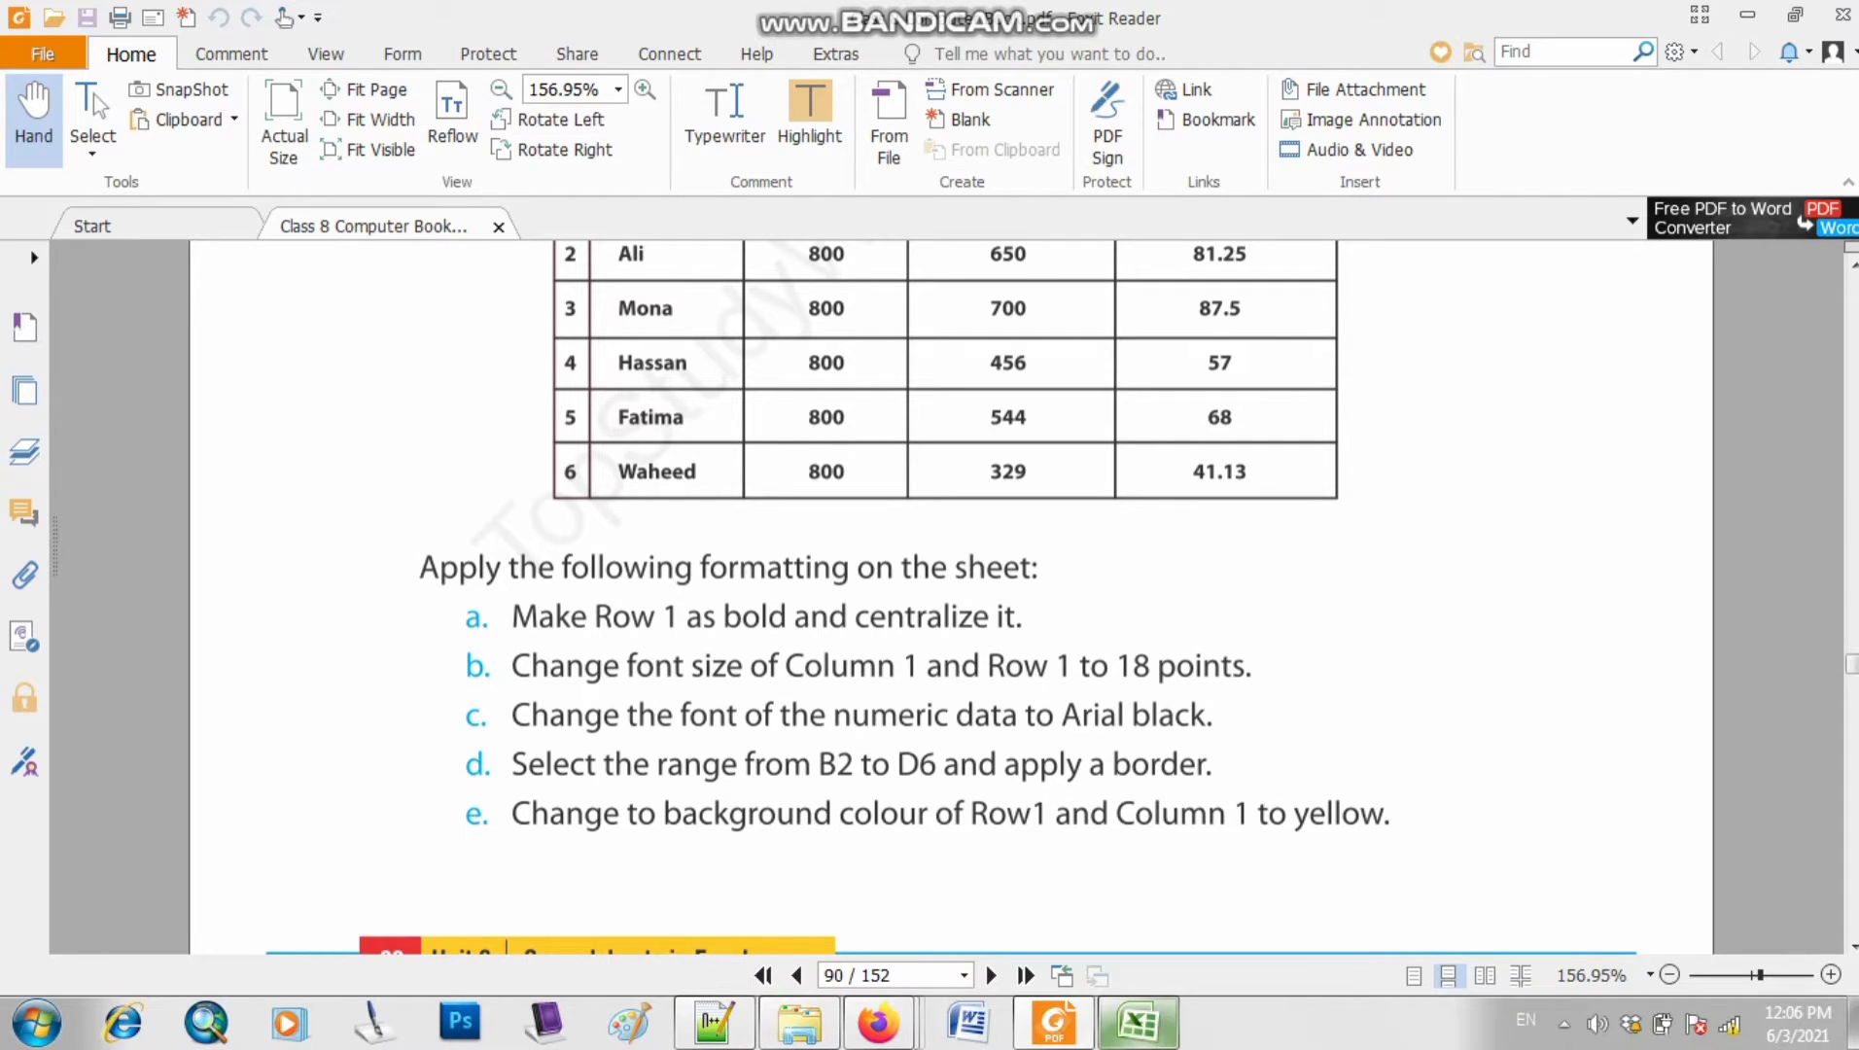
pyautogui.moveTo(1138, 1023)
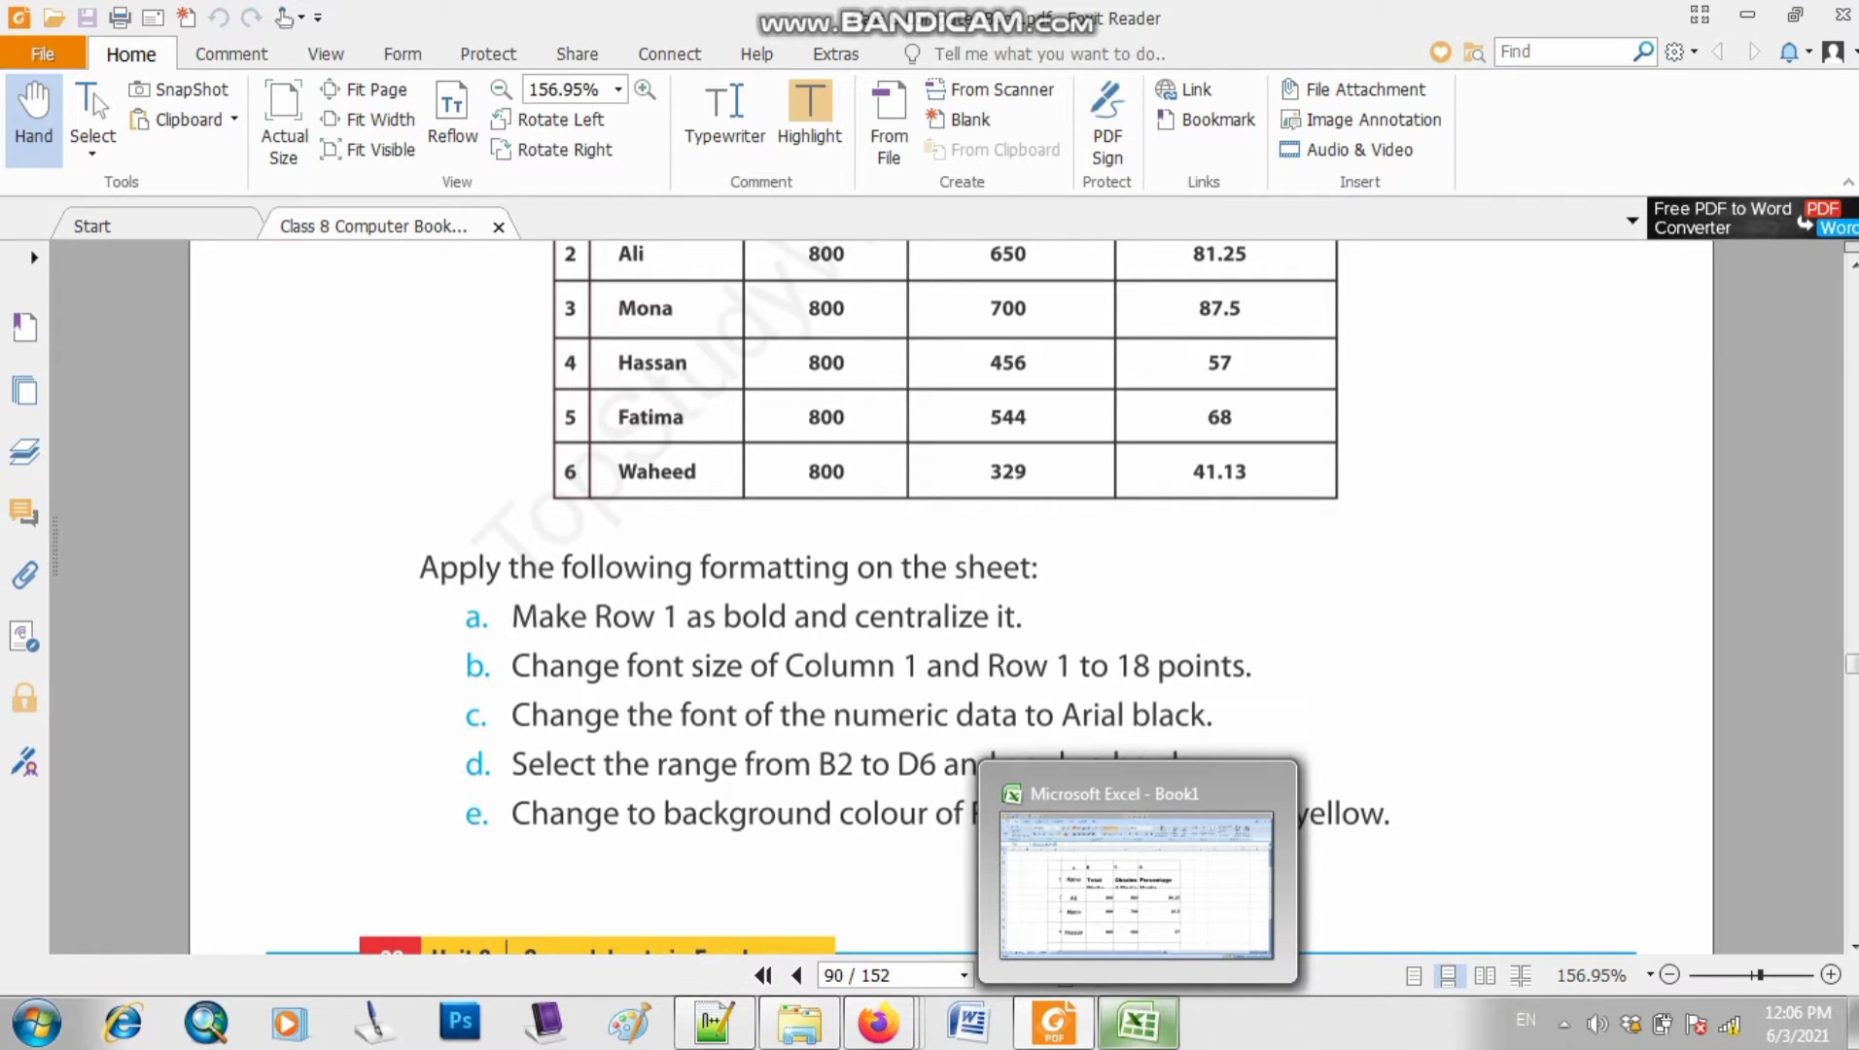
# - Return to Excel, increase row 9's height and widen column G so the wrapped headings fit
pyautogui.click(1138, 1022)
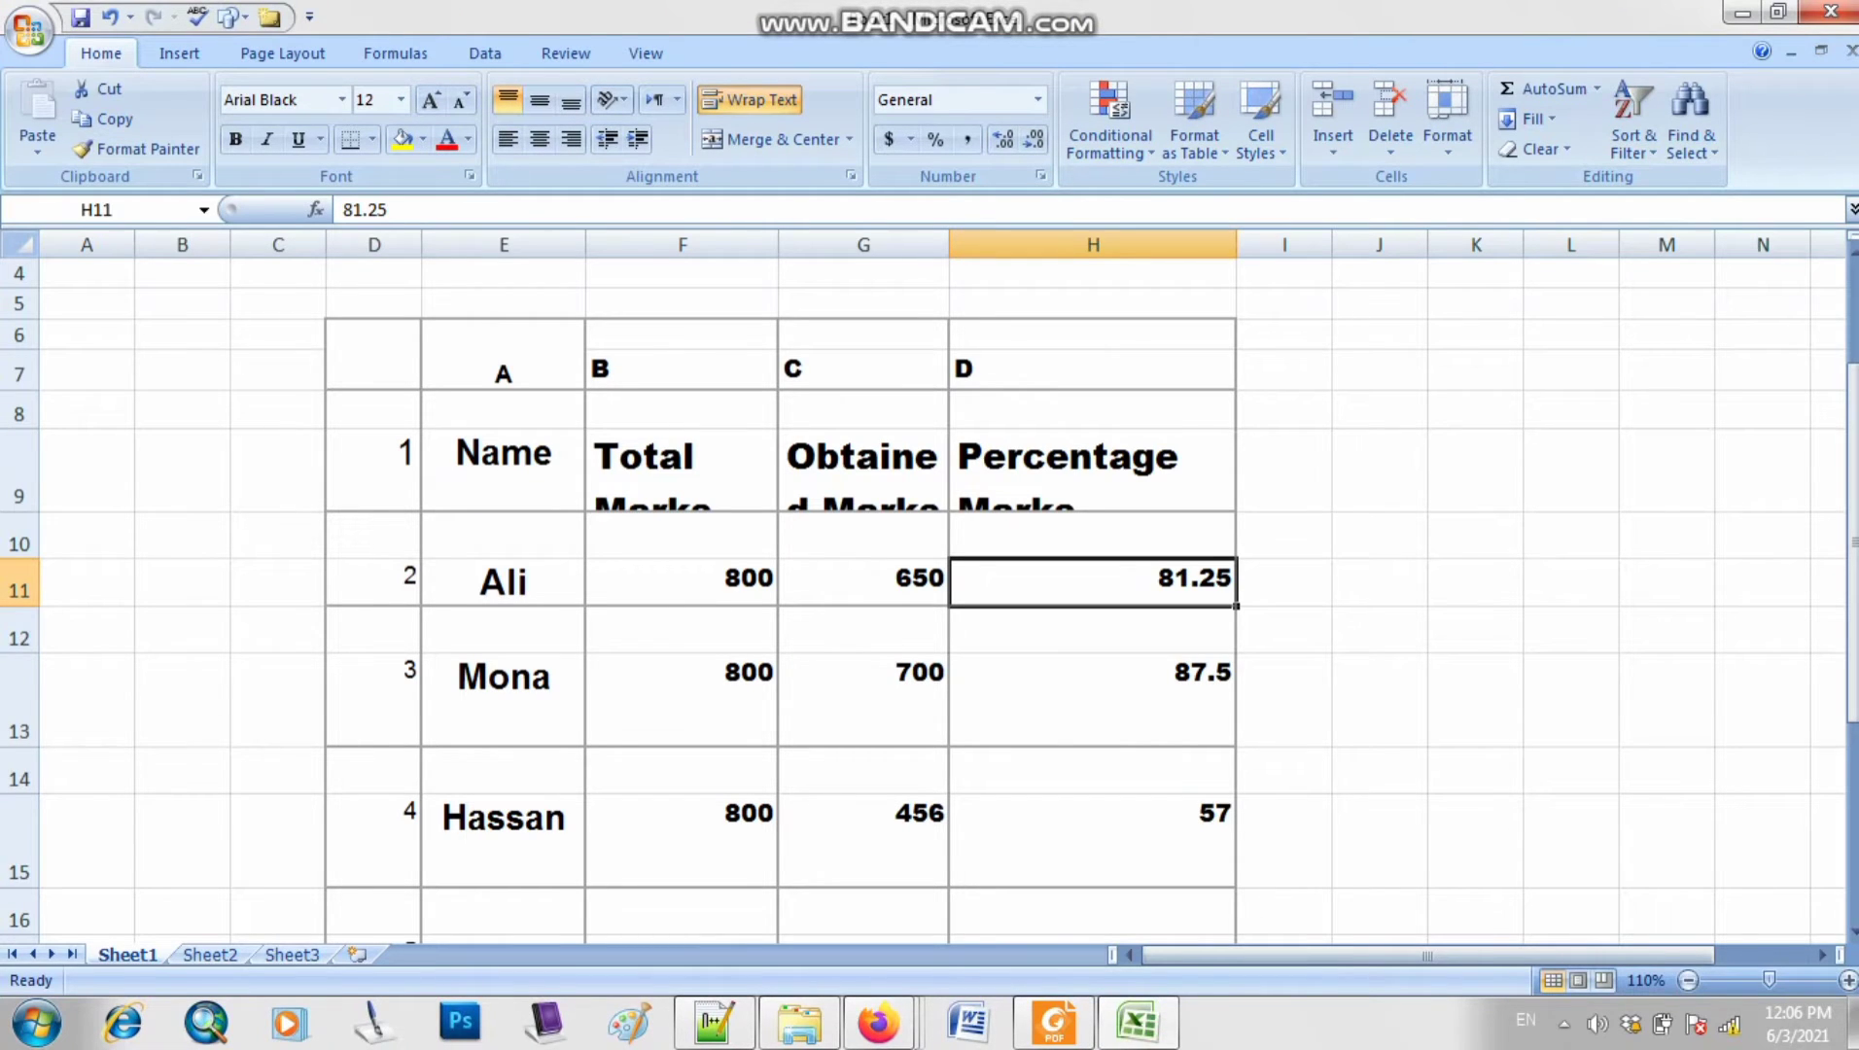
pyautogui.moveTo(20, 511); pyautogui.dragTo(19, 564)
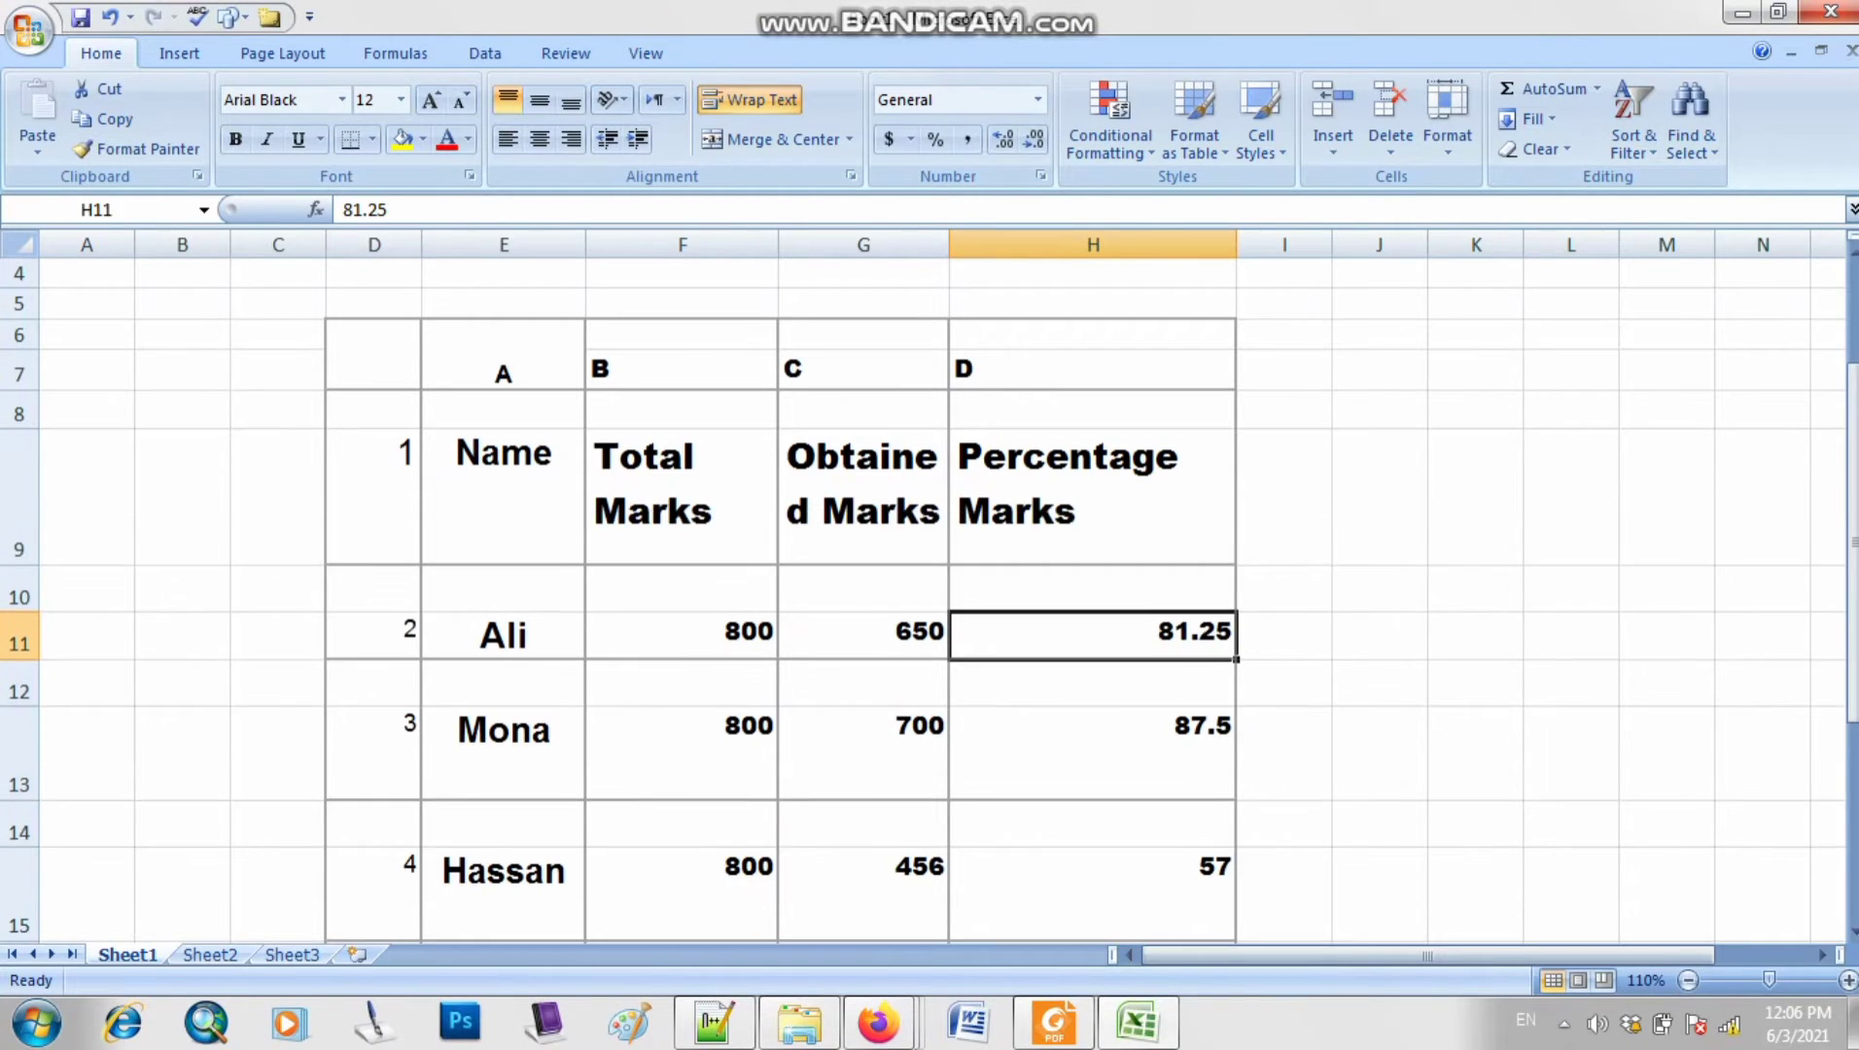
pyautogui.moveTo(948, 244); pyautogui.dragTo(1012, 244)
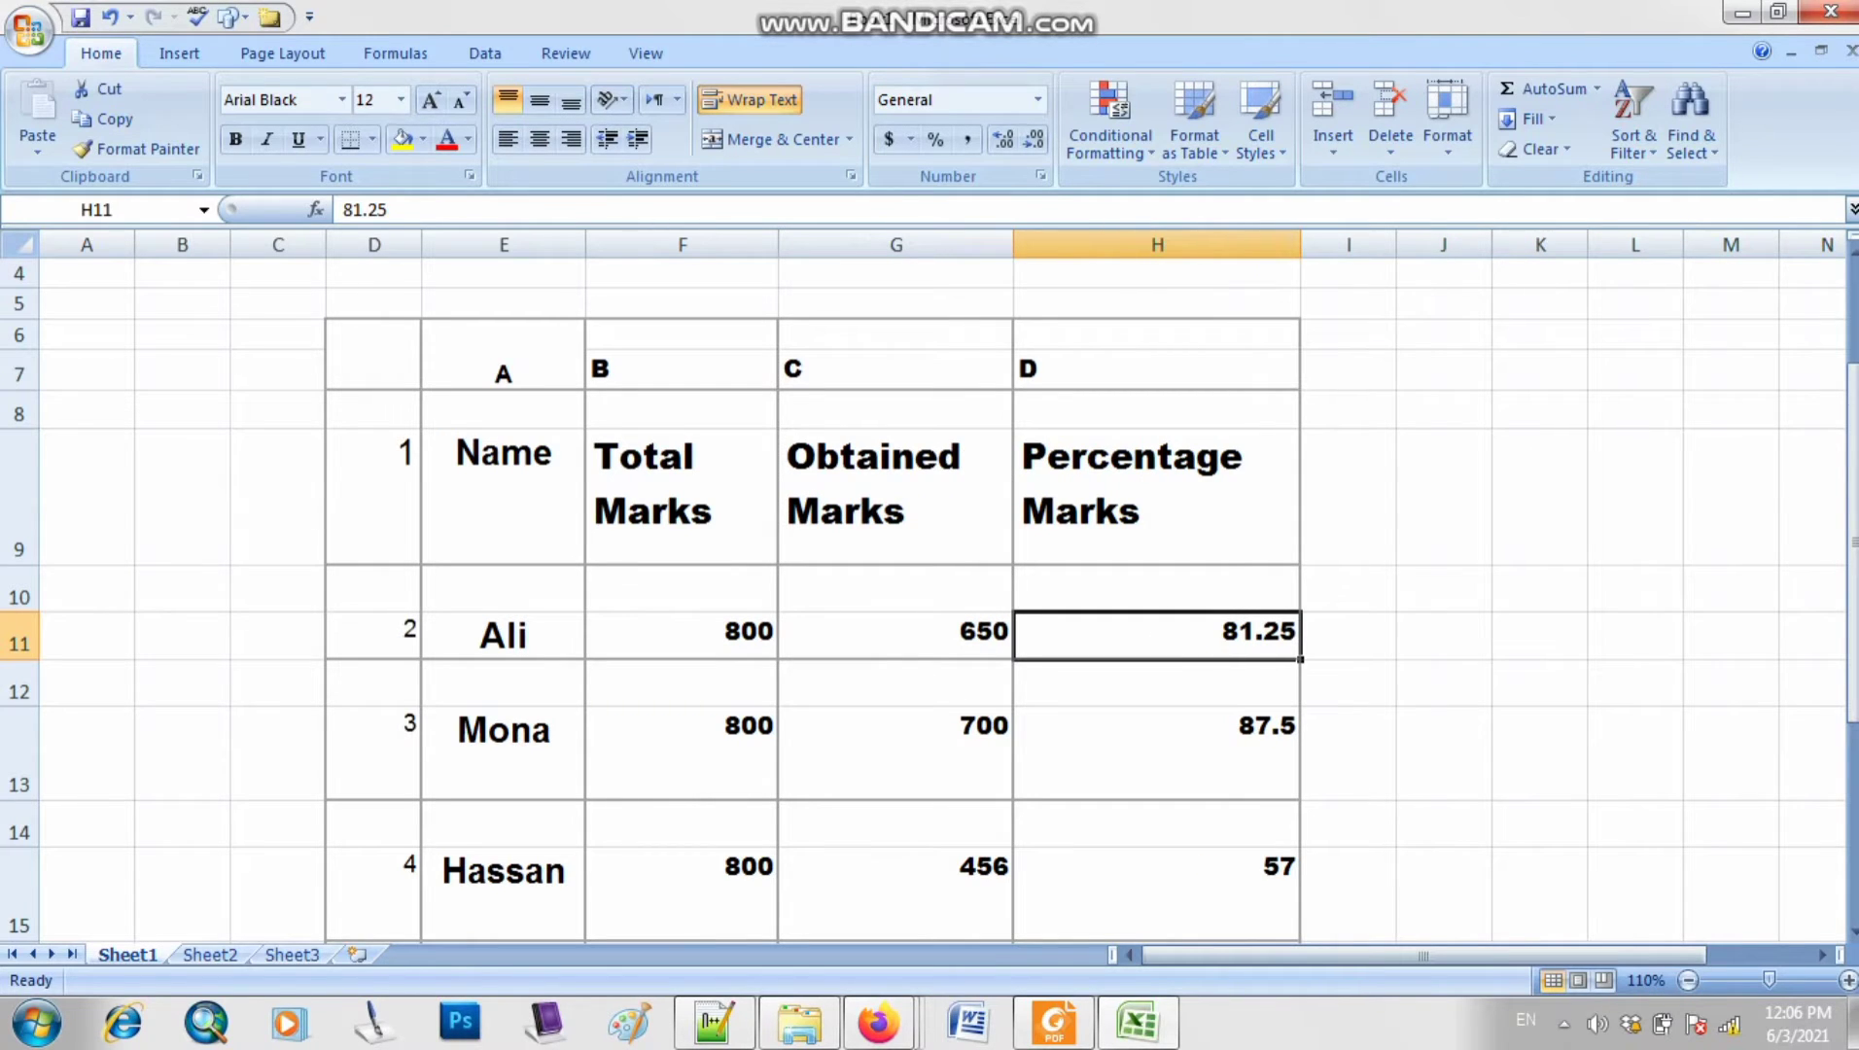
# - Widen columns F, G and H so the Total Marks, Obtained Marks and Percentage Marks headings each fit on one line
pyautogui.moveTo(778, 244); pyautogui.dragTo(910, 244)
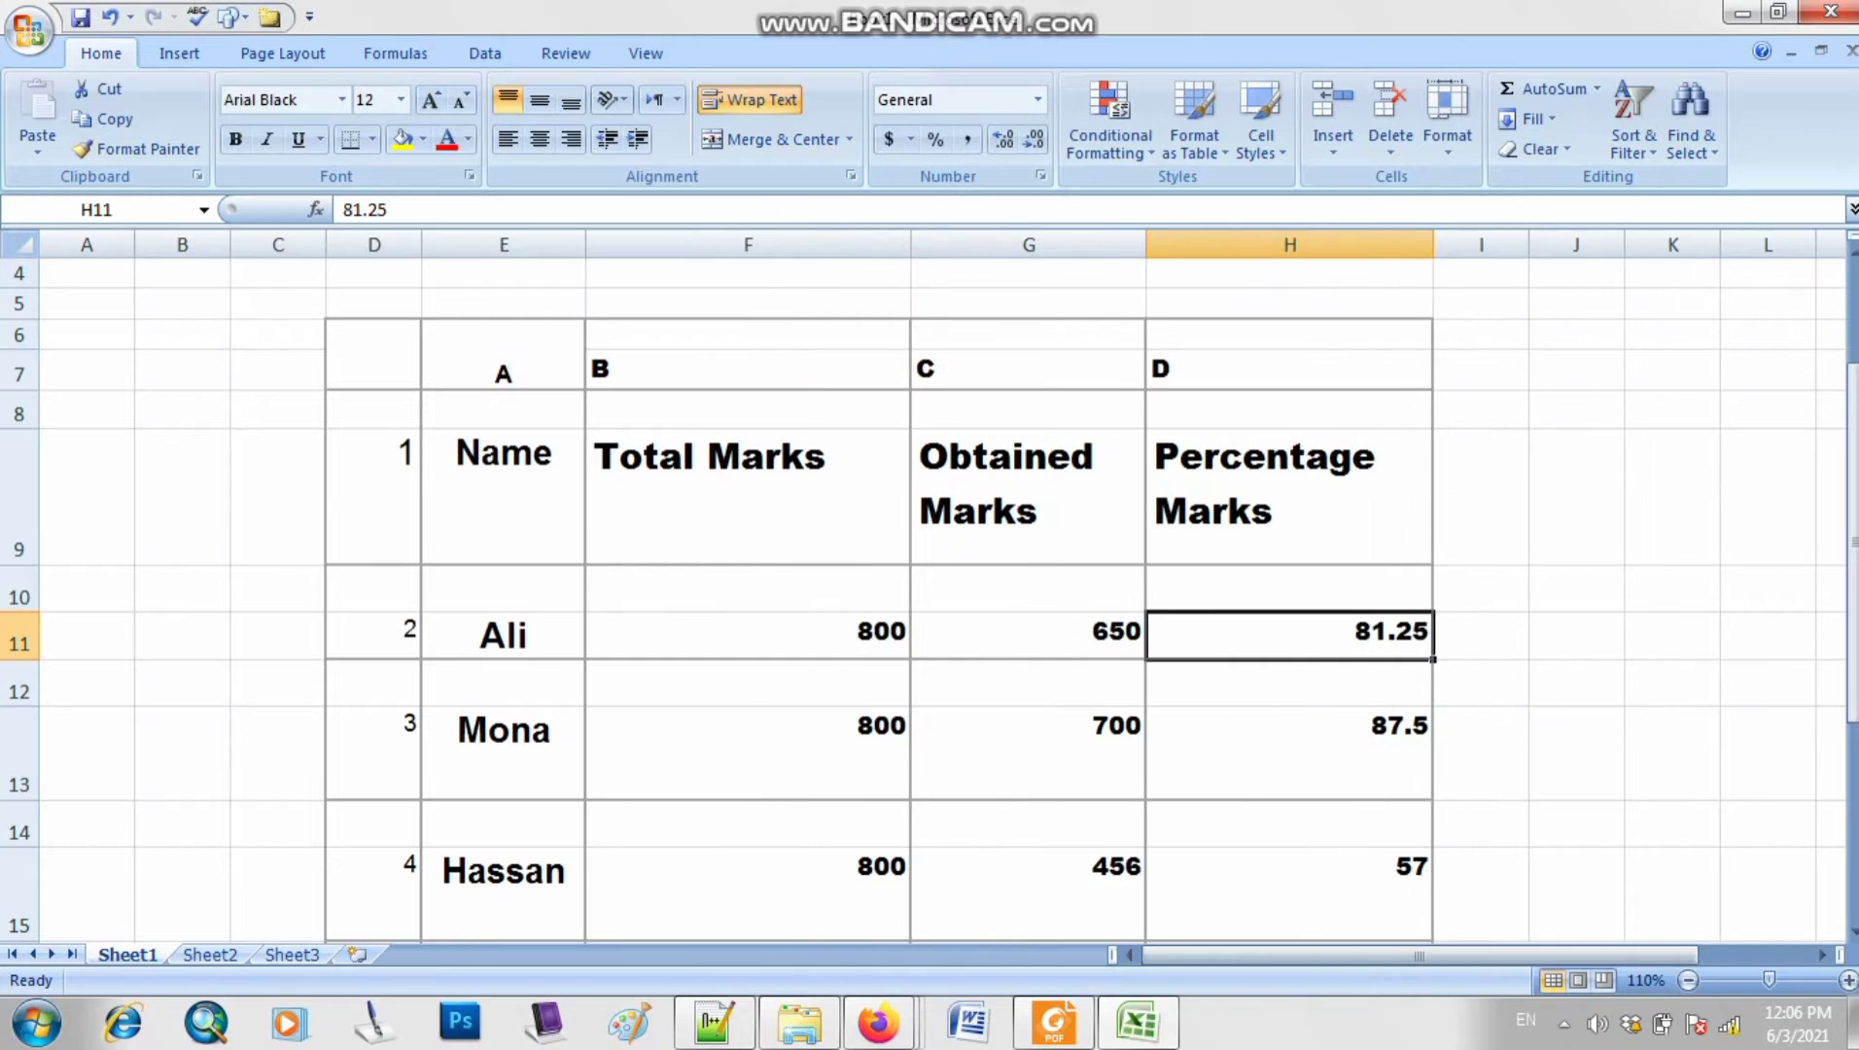
pyautogui.moveTo(1145, 244); pyautogui.dragTo(1246, 244)
pyautogui.press('F2')
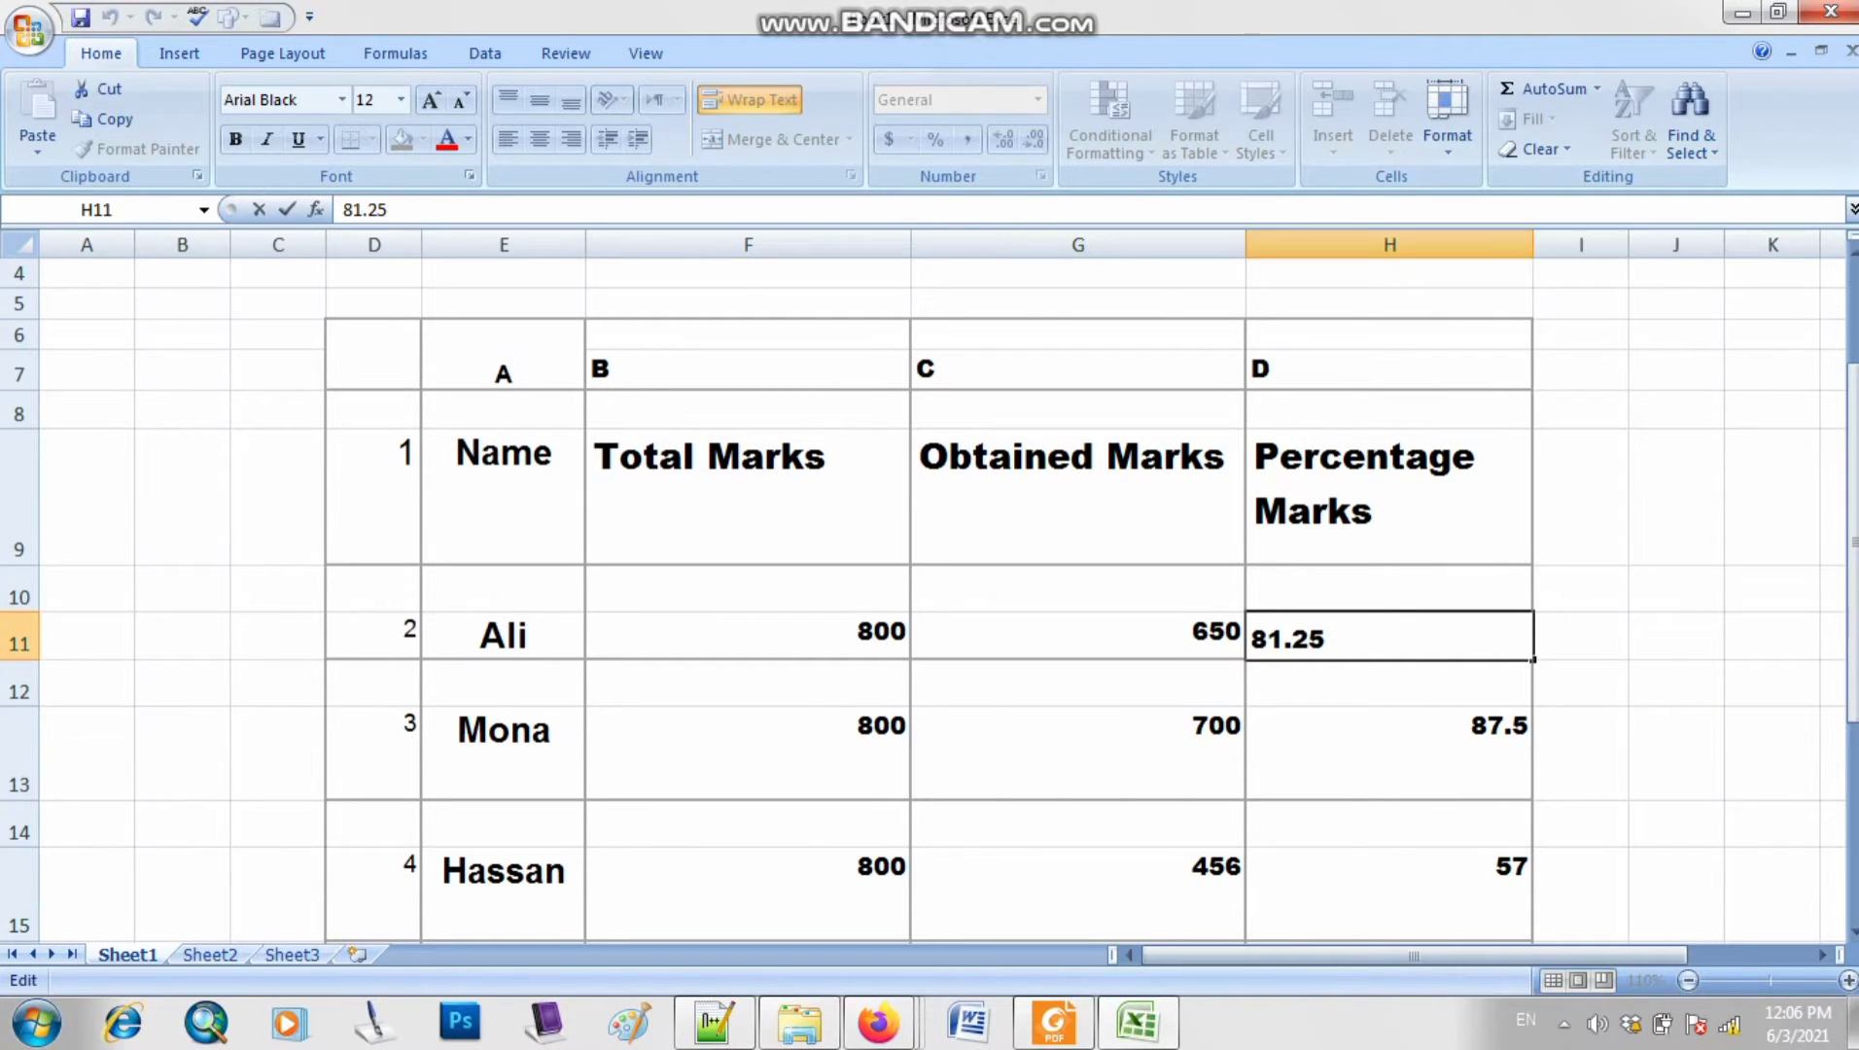
pyautogui.click(1581, 303)
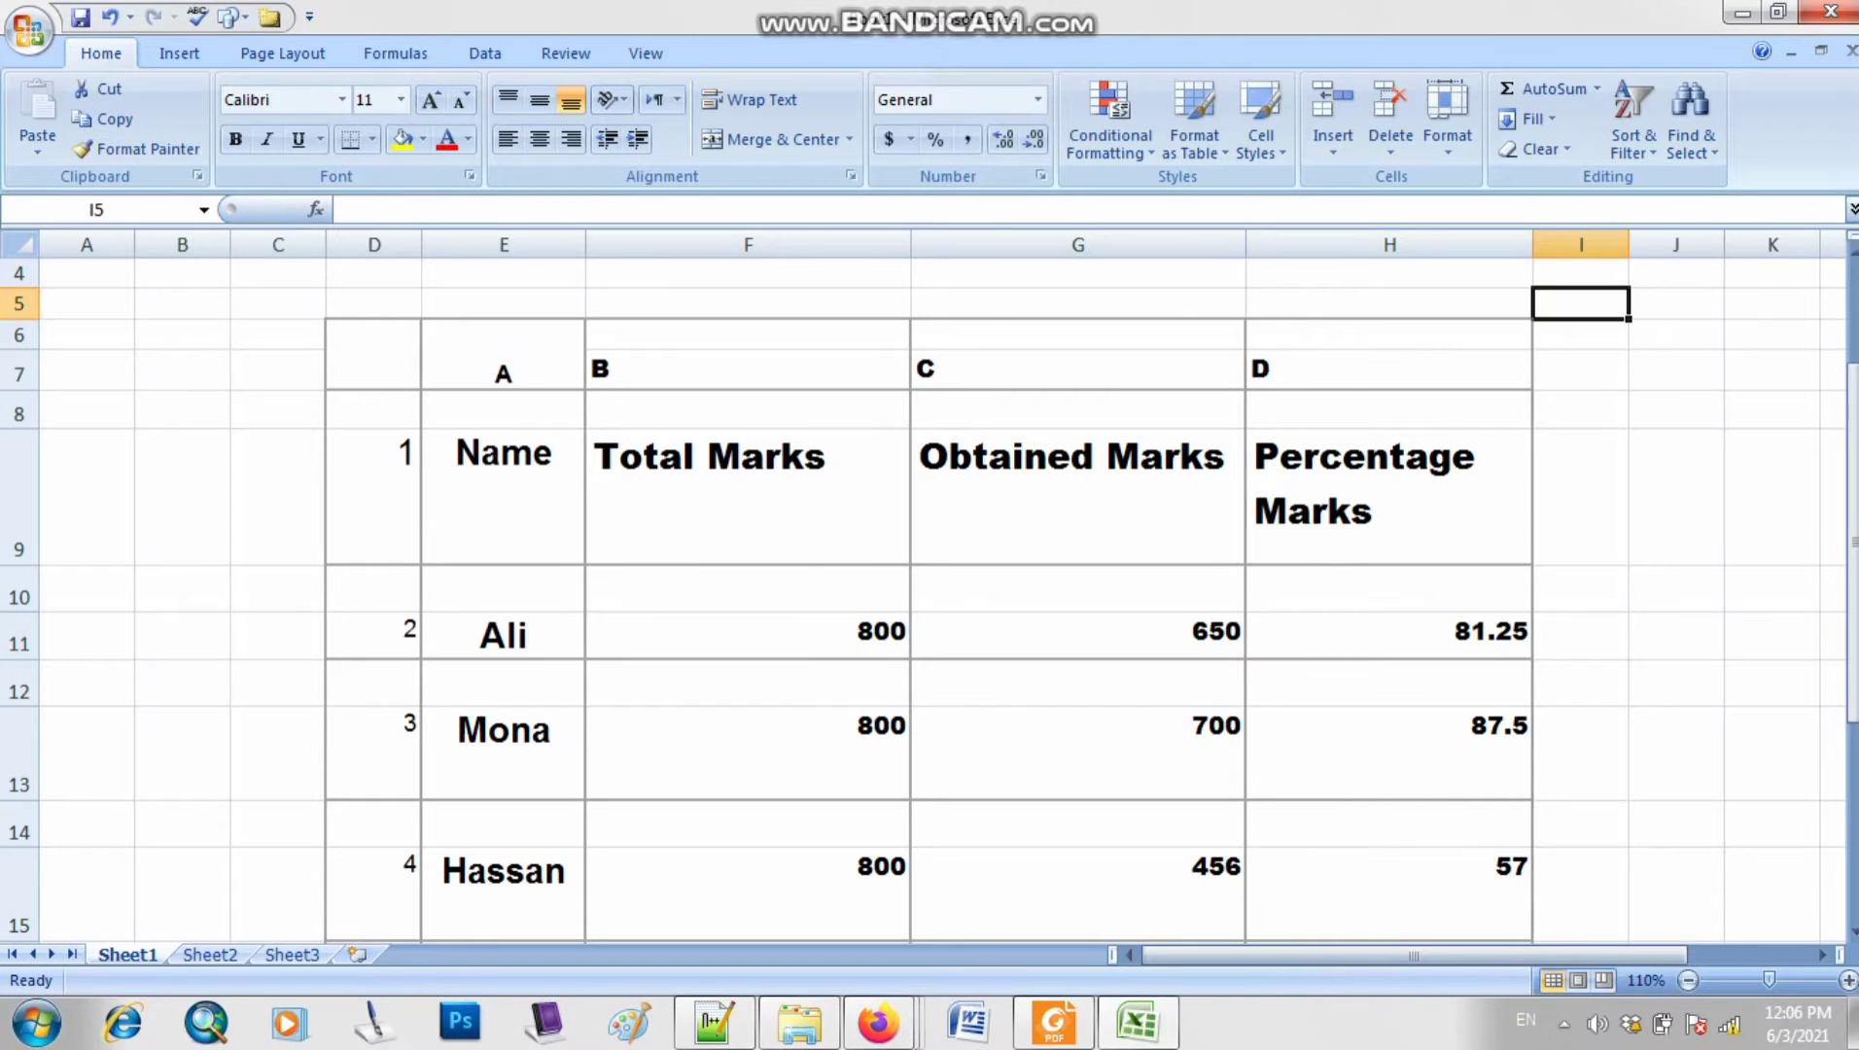
pyautogui.moveTo(1533, 244); pyautogui.dragTo(1678, 244)
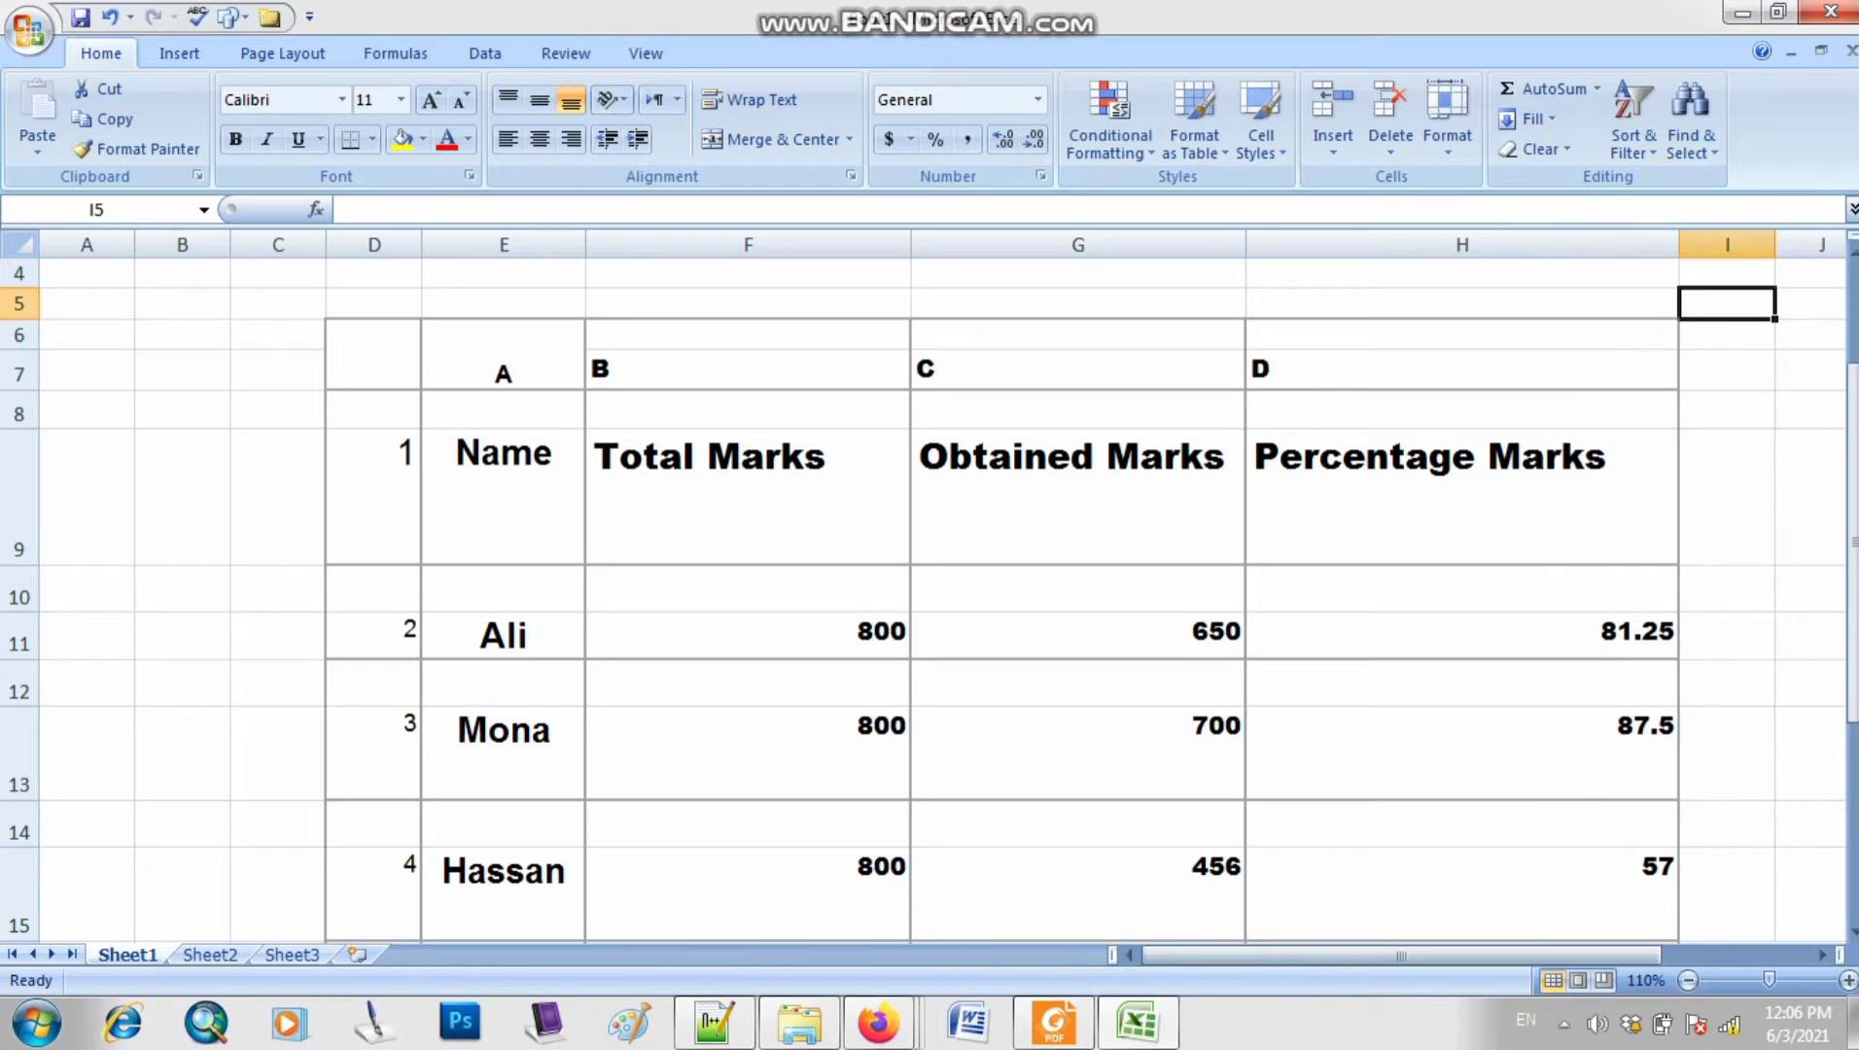
pyautogui.moveTo(1678, 244); pyautogui.dragTo(1621, 244)
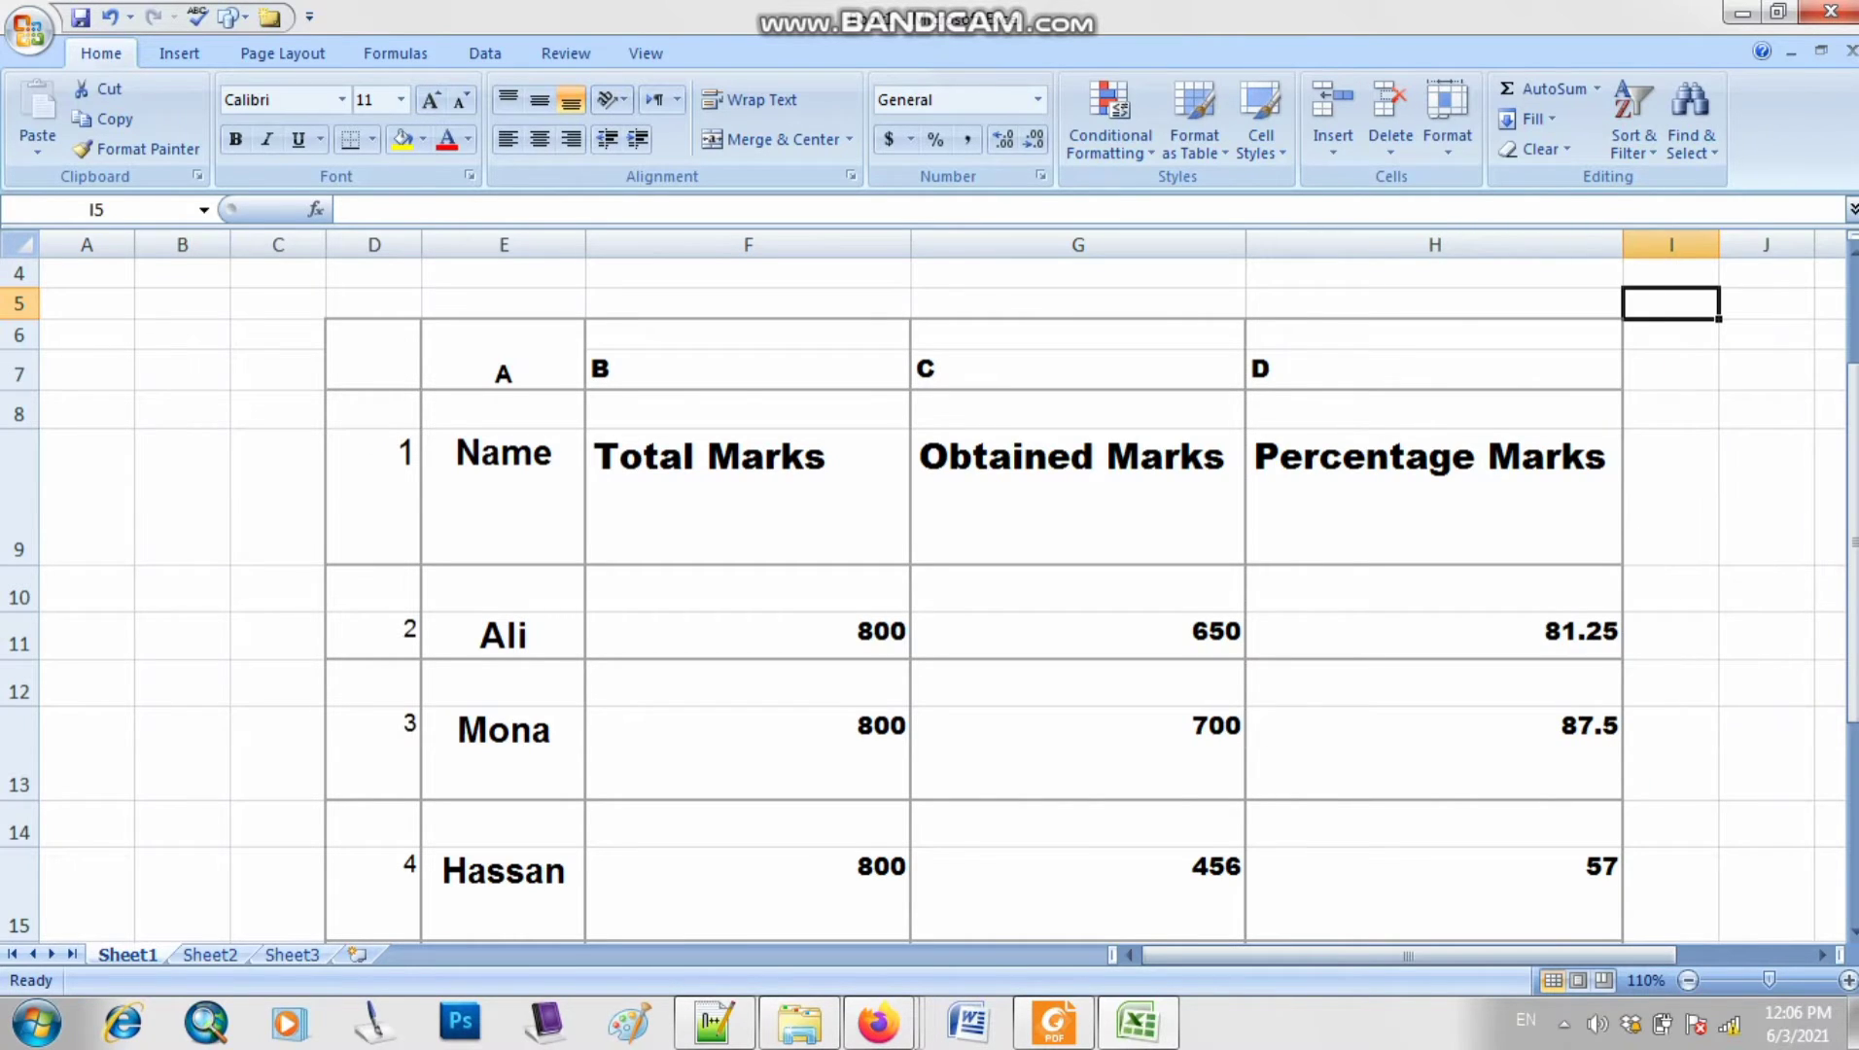
pyautogui.click(1434, 636)
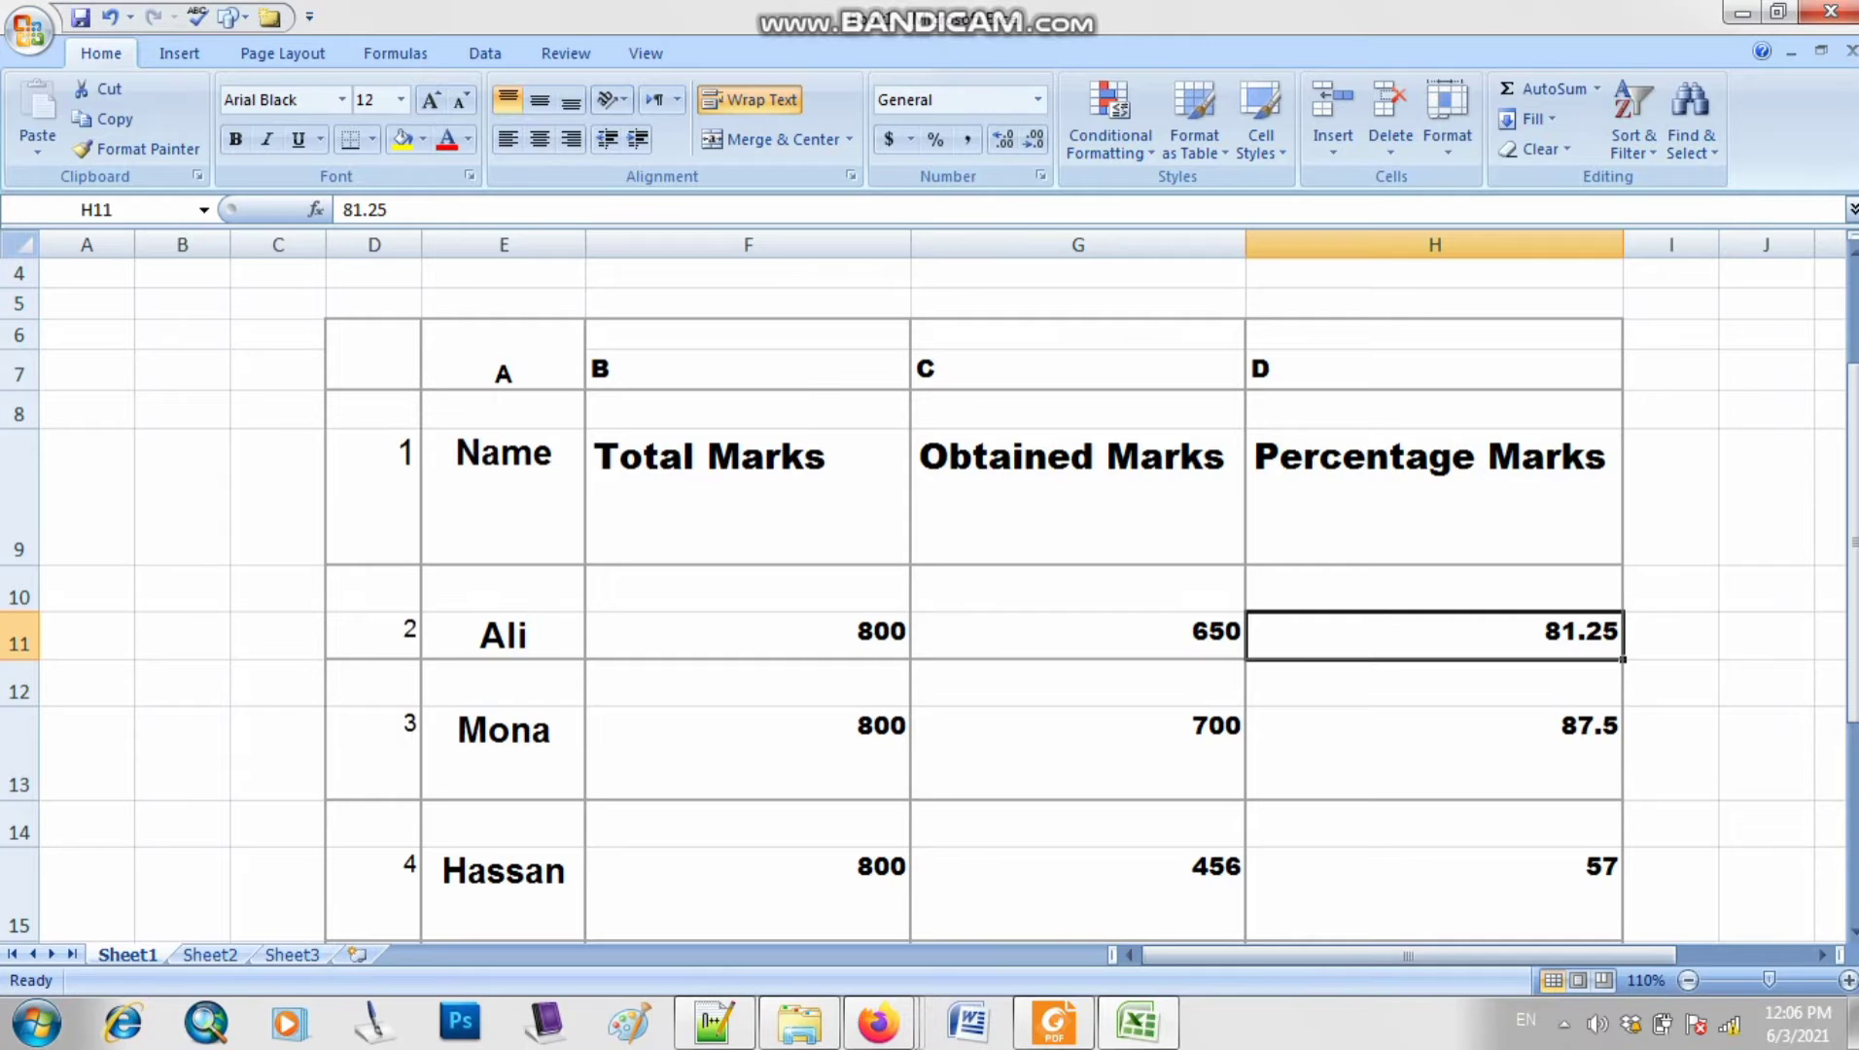
pyautogui.click(19, 683)
pyautogui.click(20, 754)
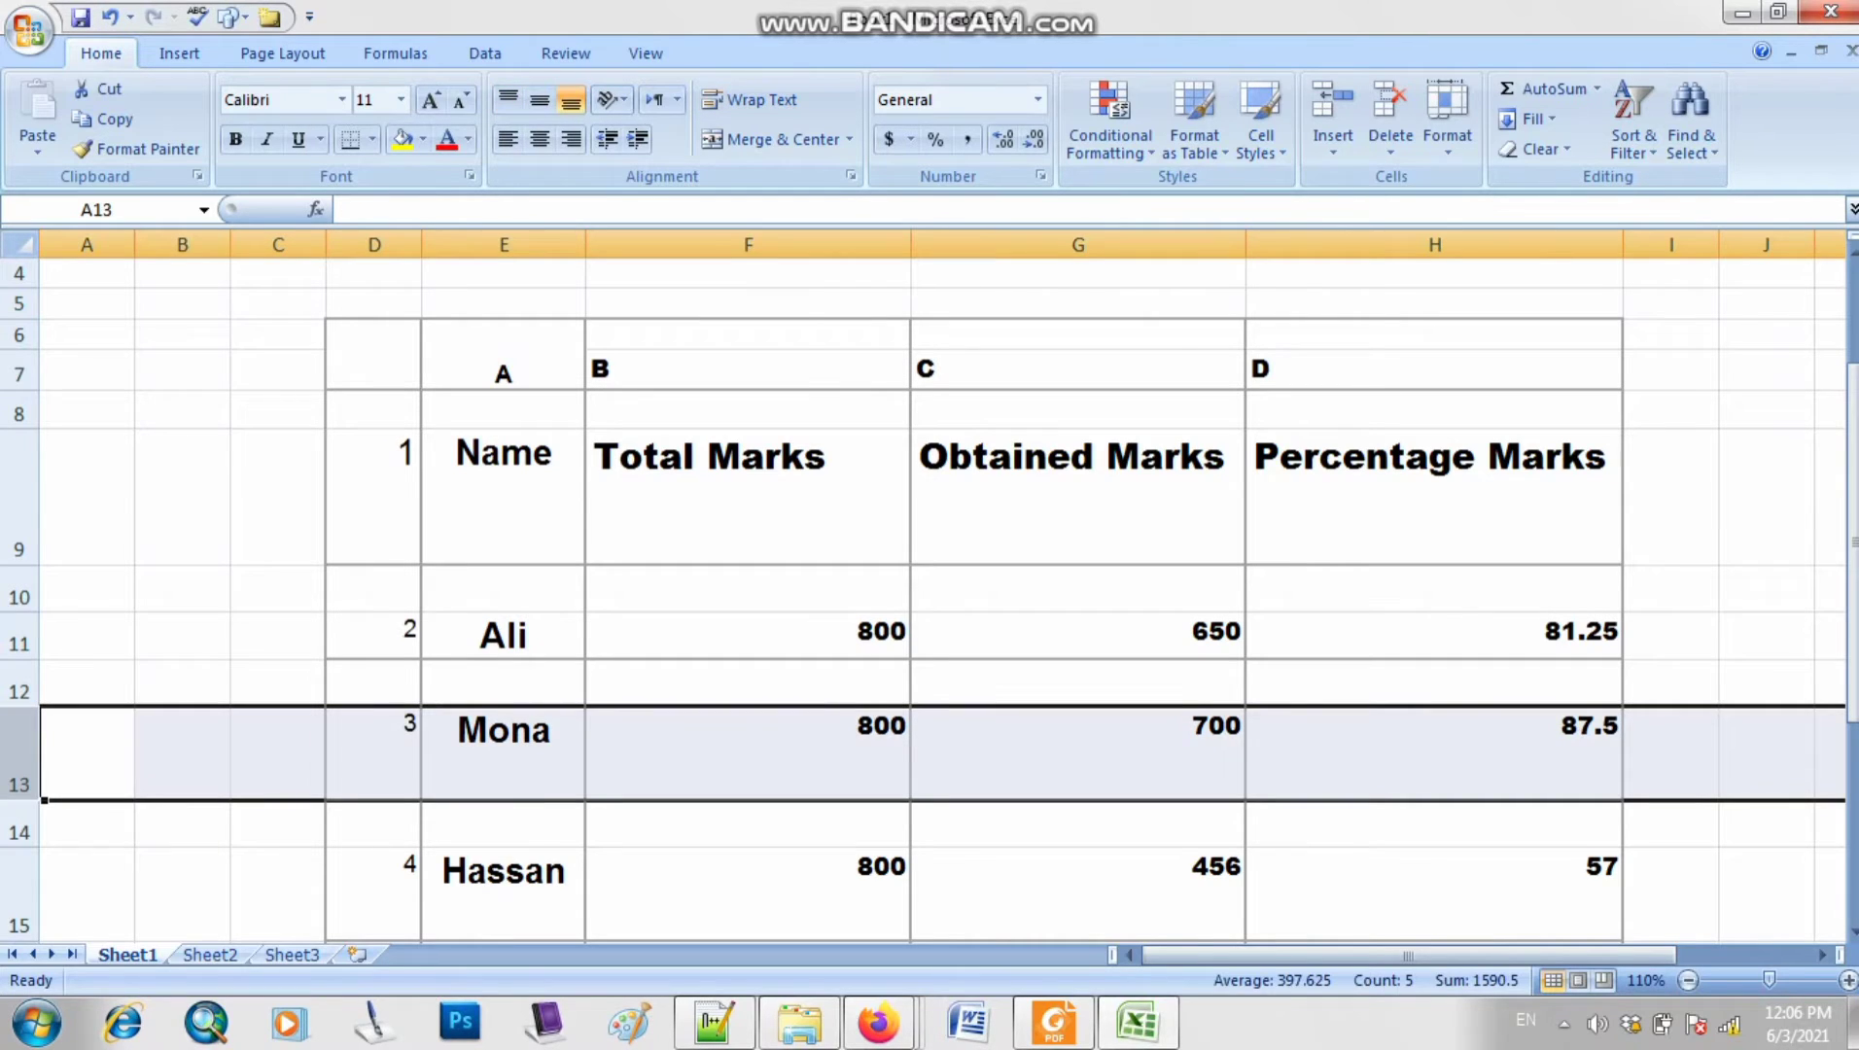
pyautogui.click(278, 753)
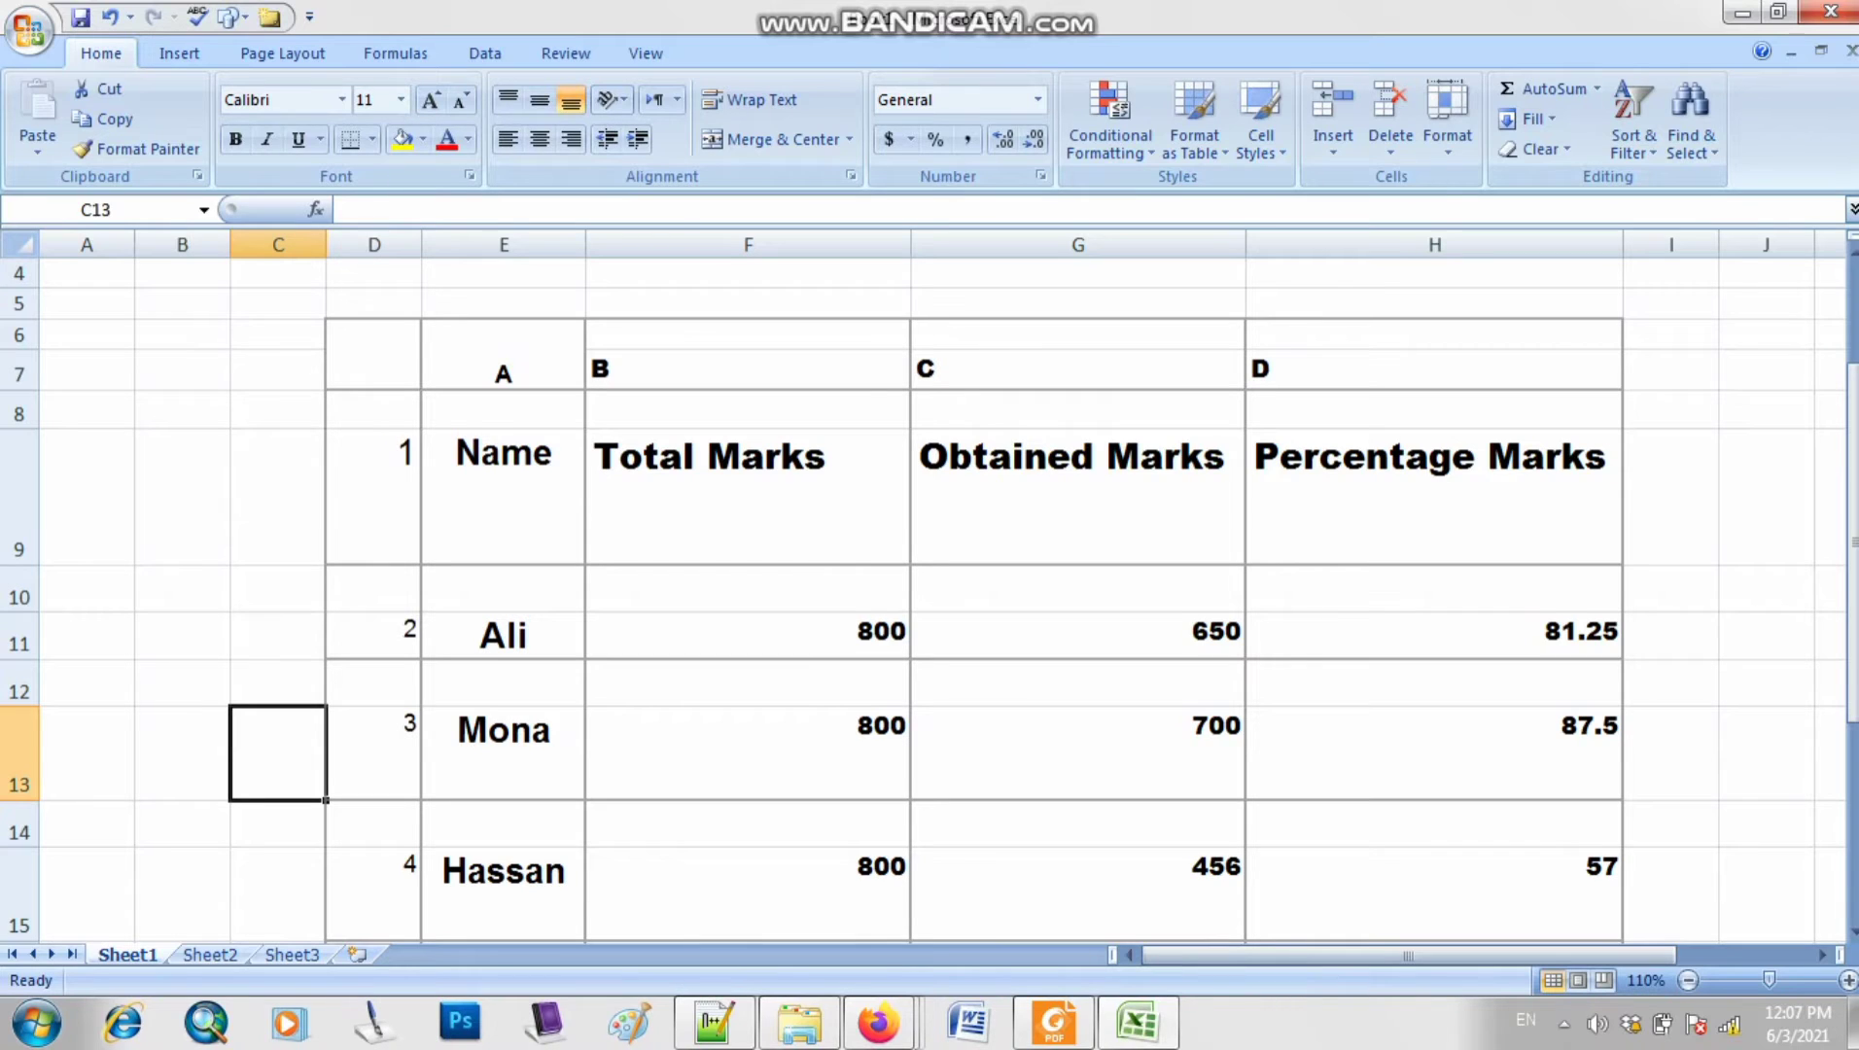
pyautogui.click(504, 636)
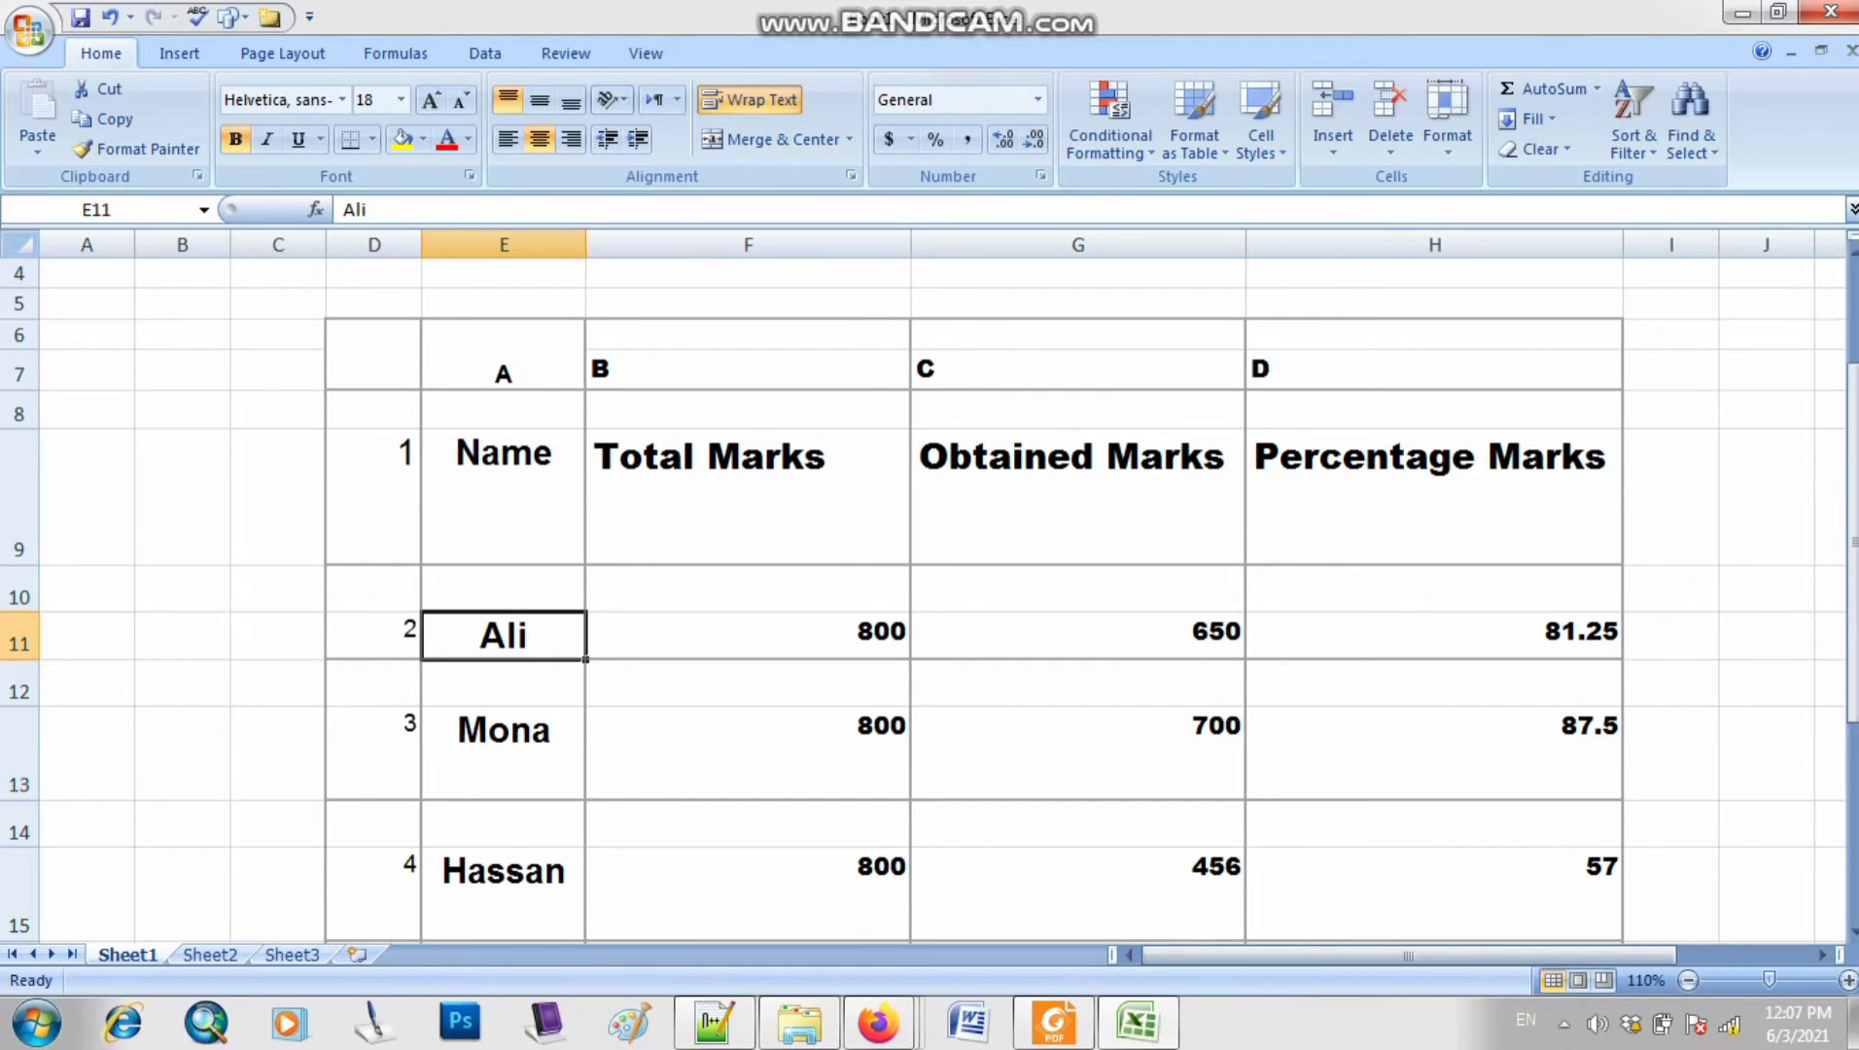
pyautogui.click(748, 636)
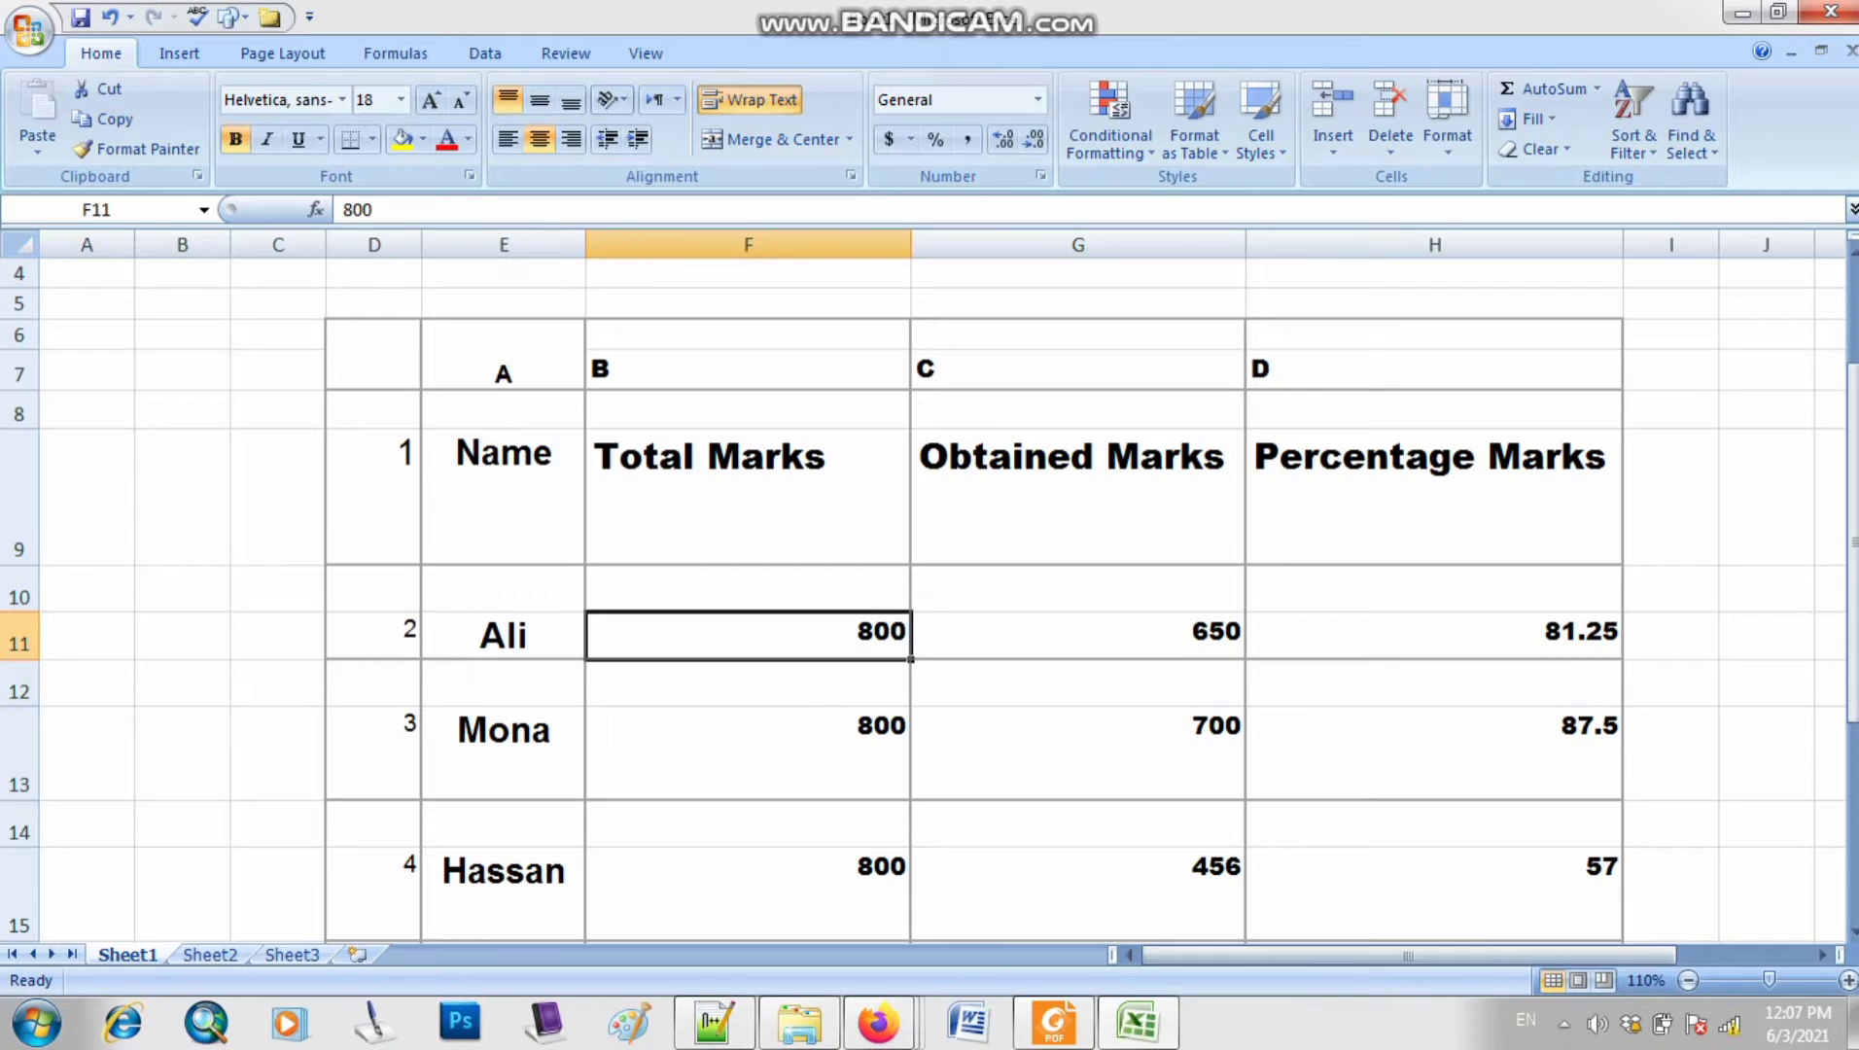
pyautogui.click(1078, 636)
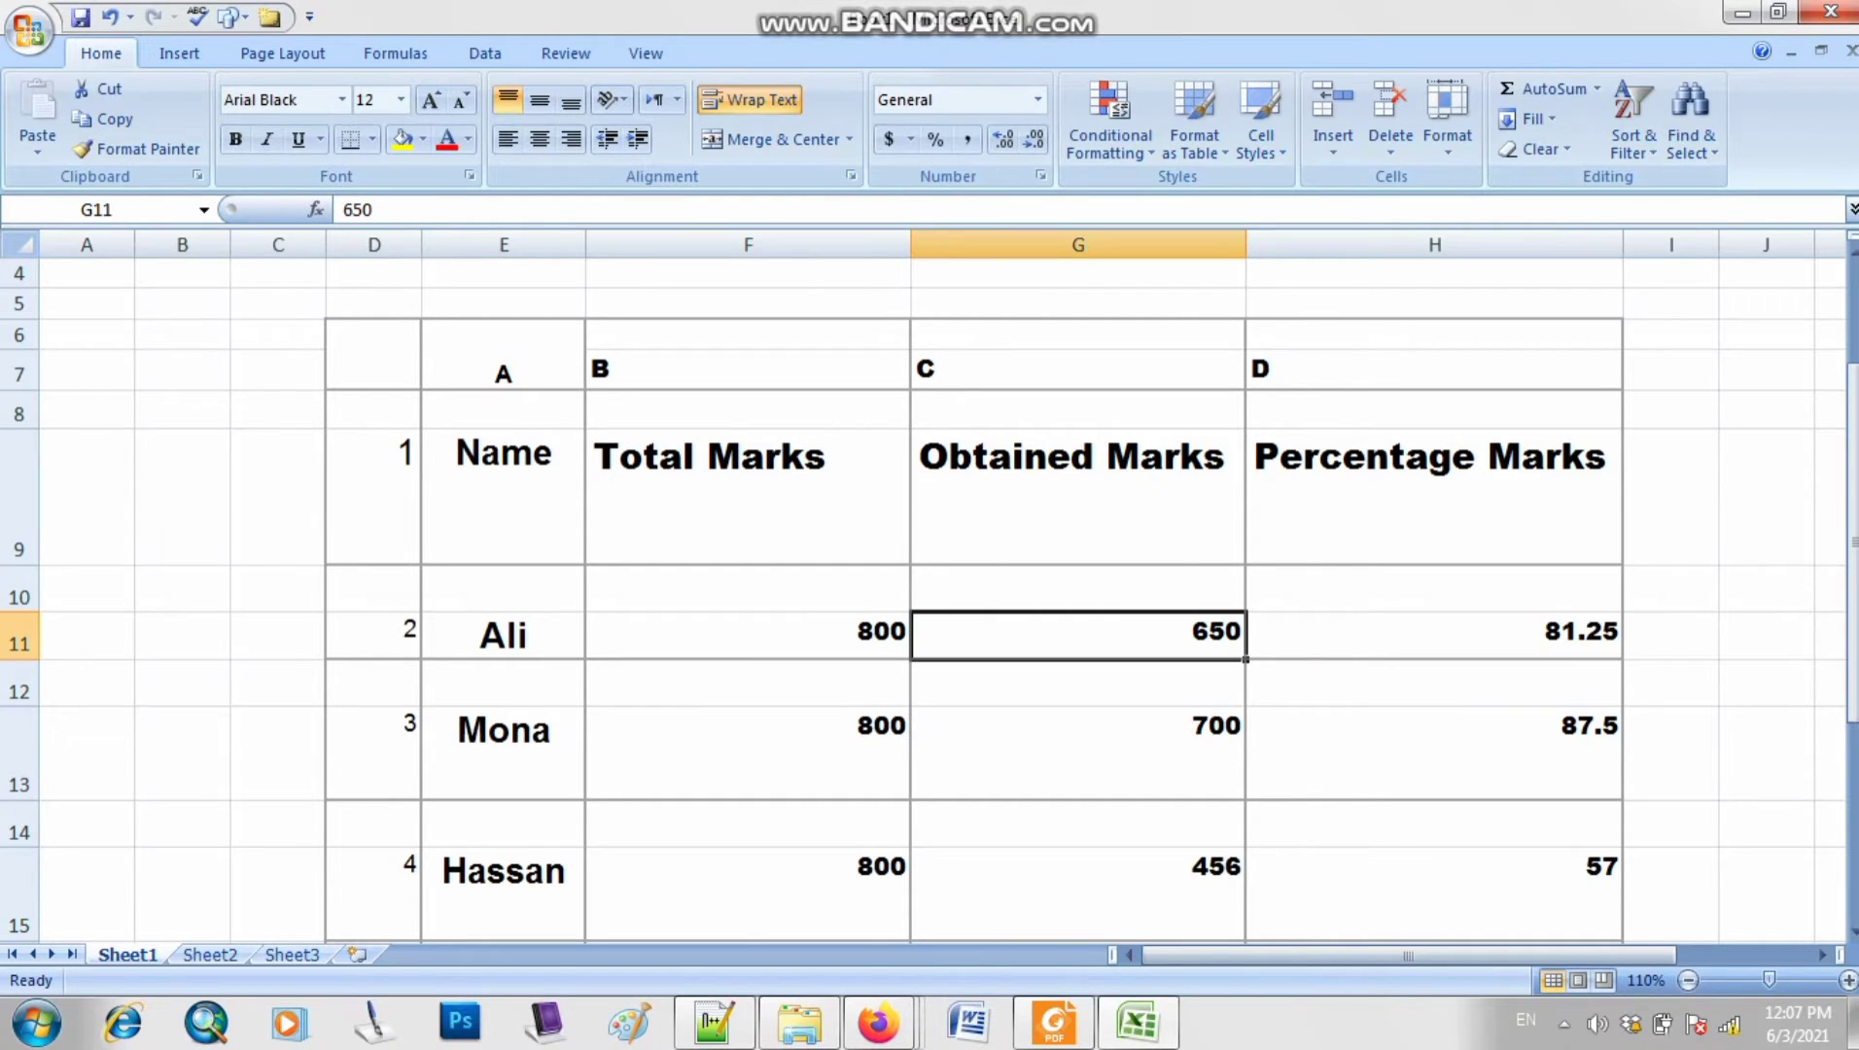
pyautogui.click(1434, 636)
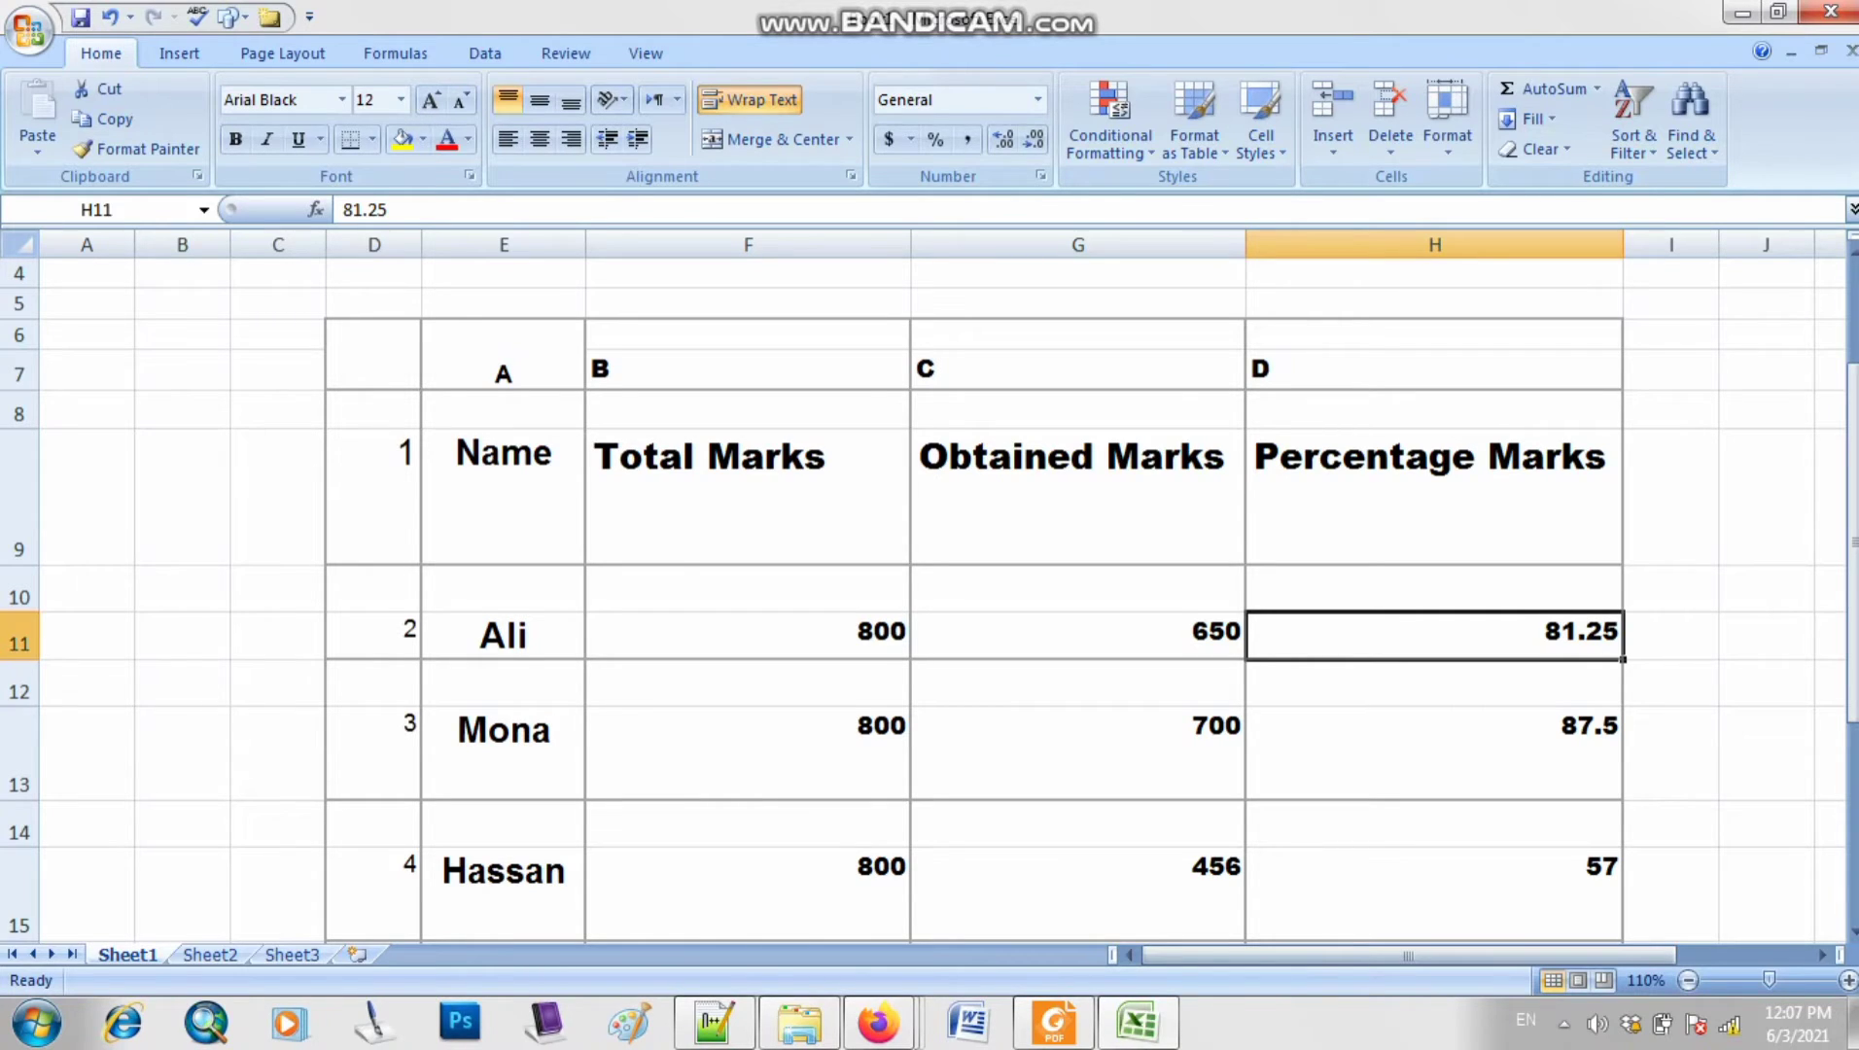
pyautogui.click(19, 636)
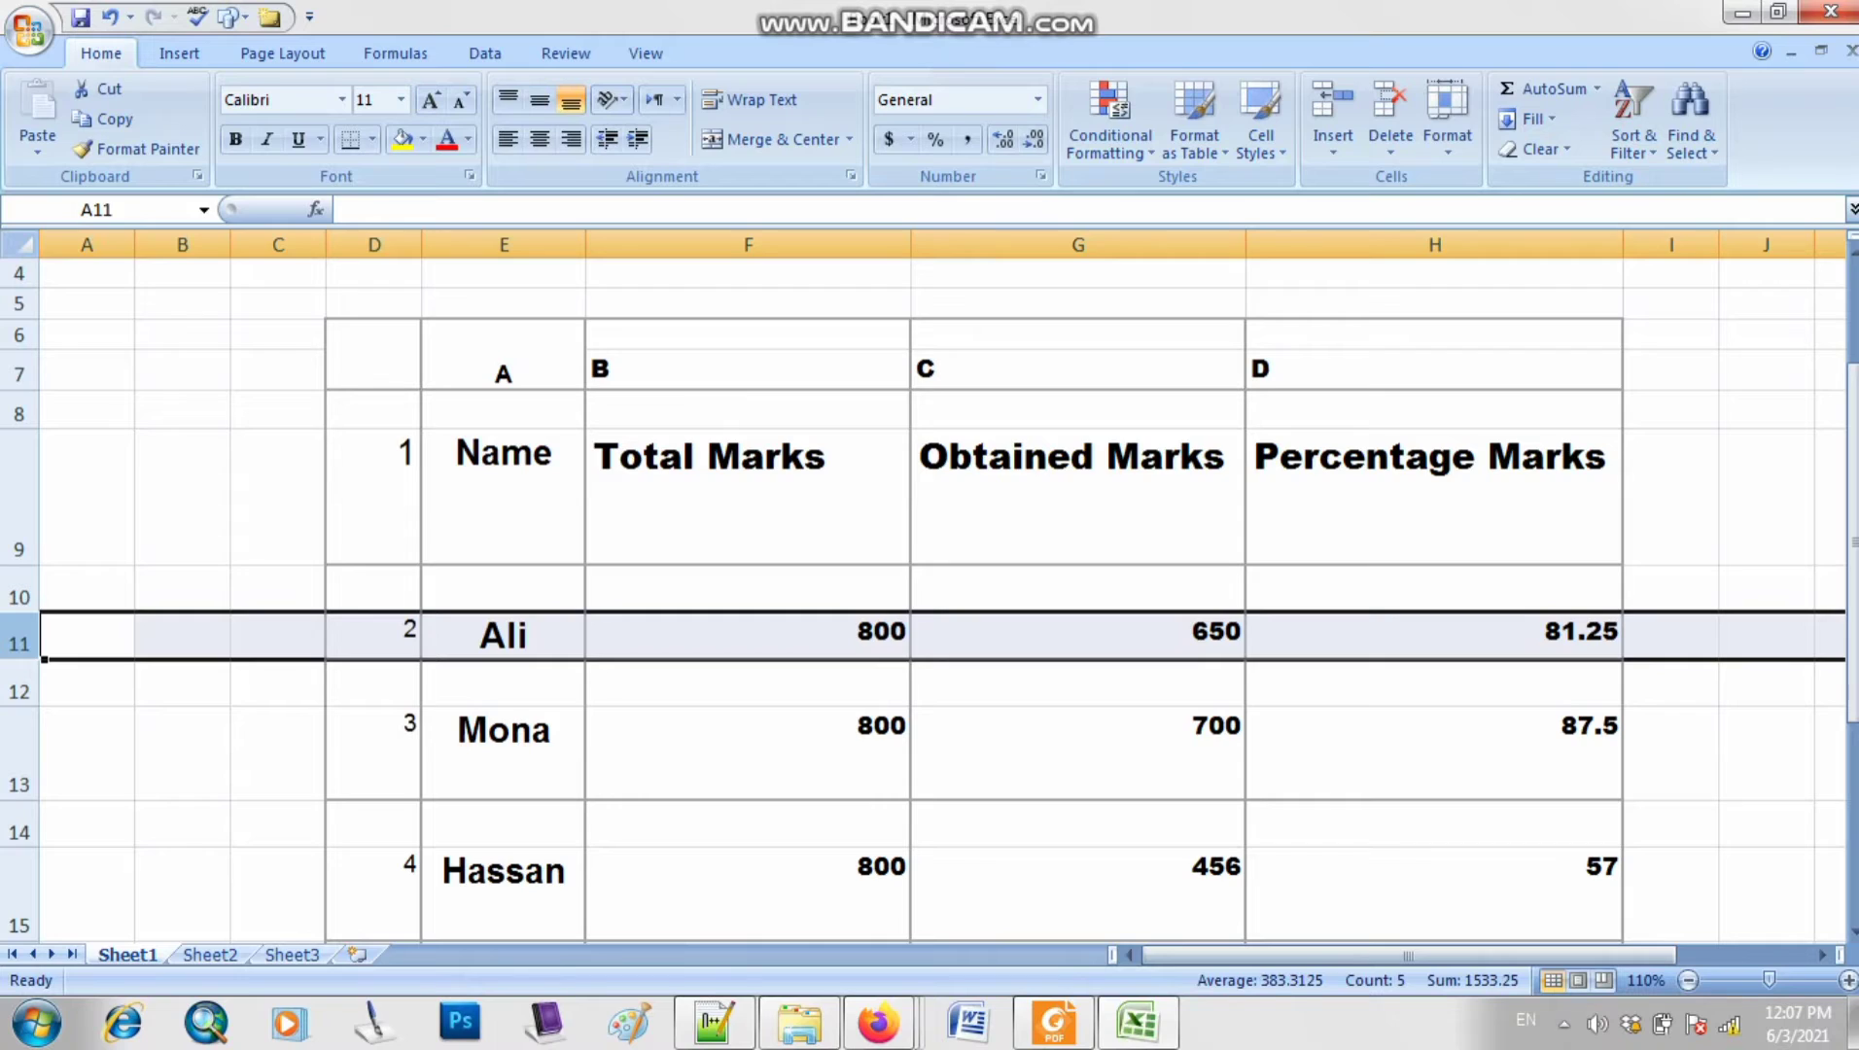
pyautogui.click(374, 637)
pyautogui.click(504, 637)
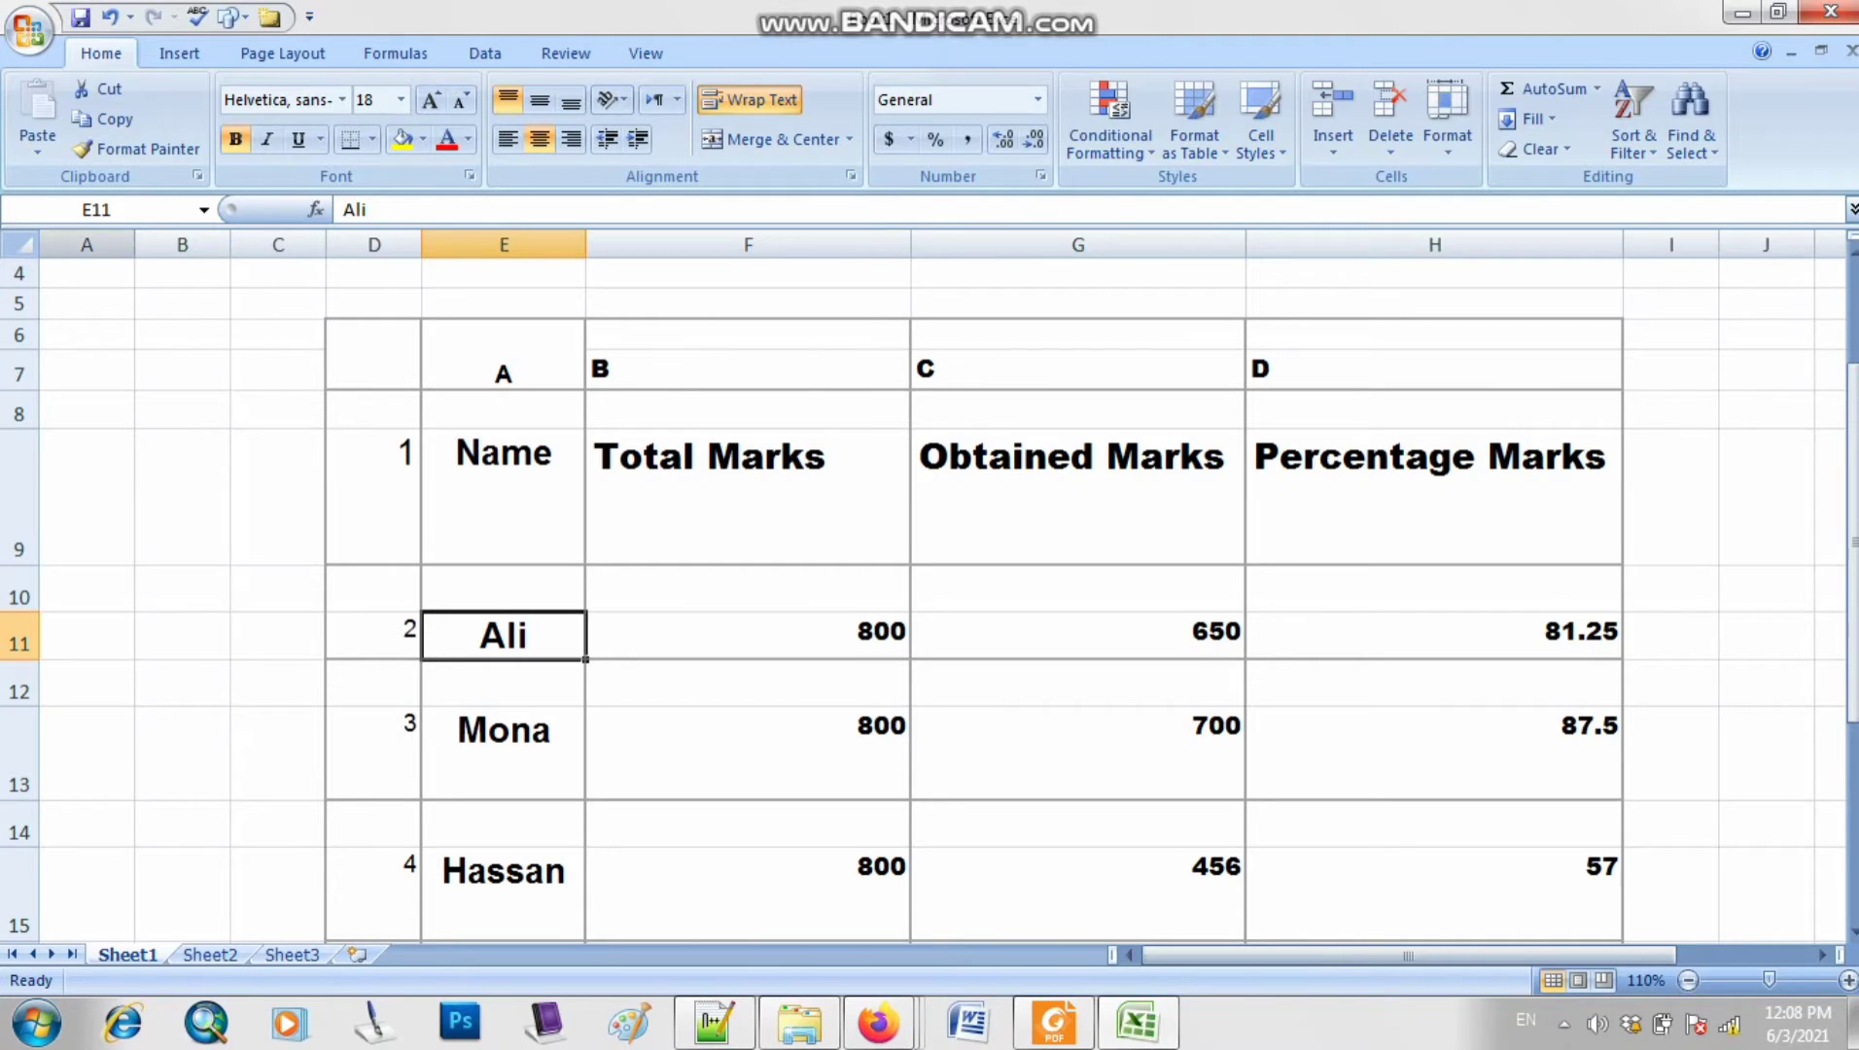
# - Delete the three empty columns A to C in front of the marks table
pyautogui.click(86, 245)
pyautogui.moveTo(87, 245); pyautogui.dragTo(278, 245)
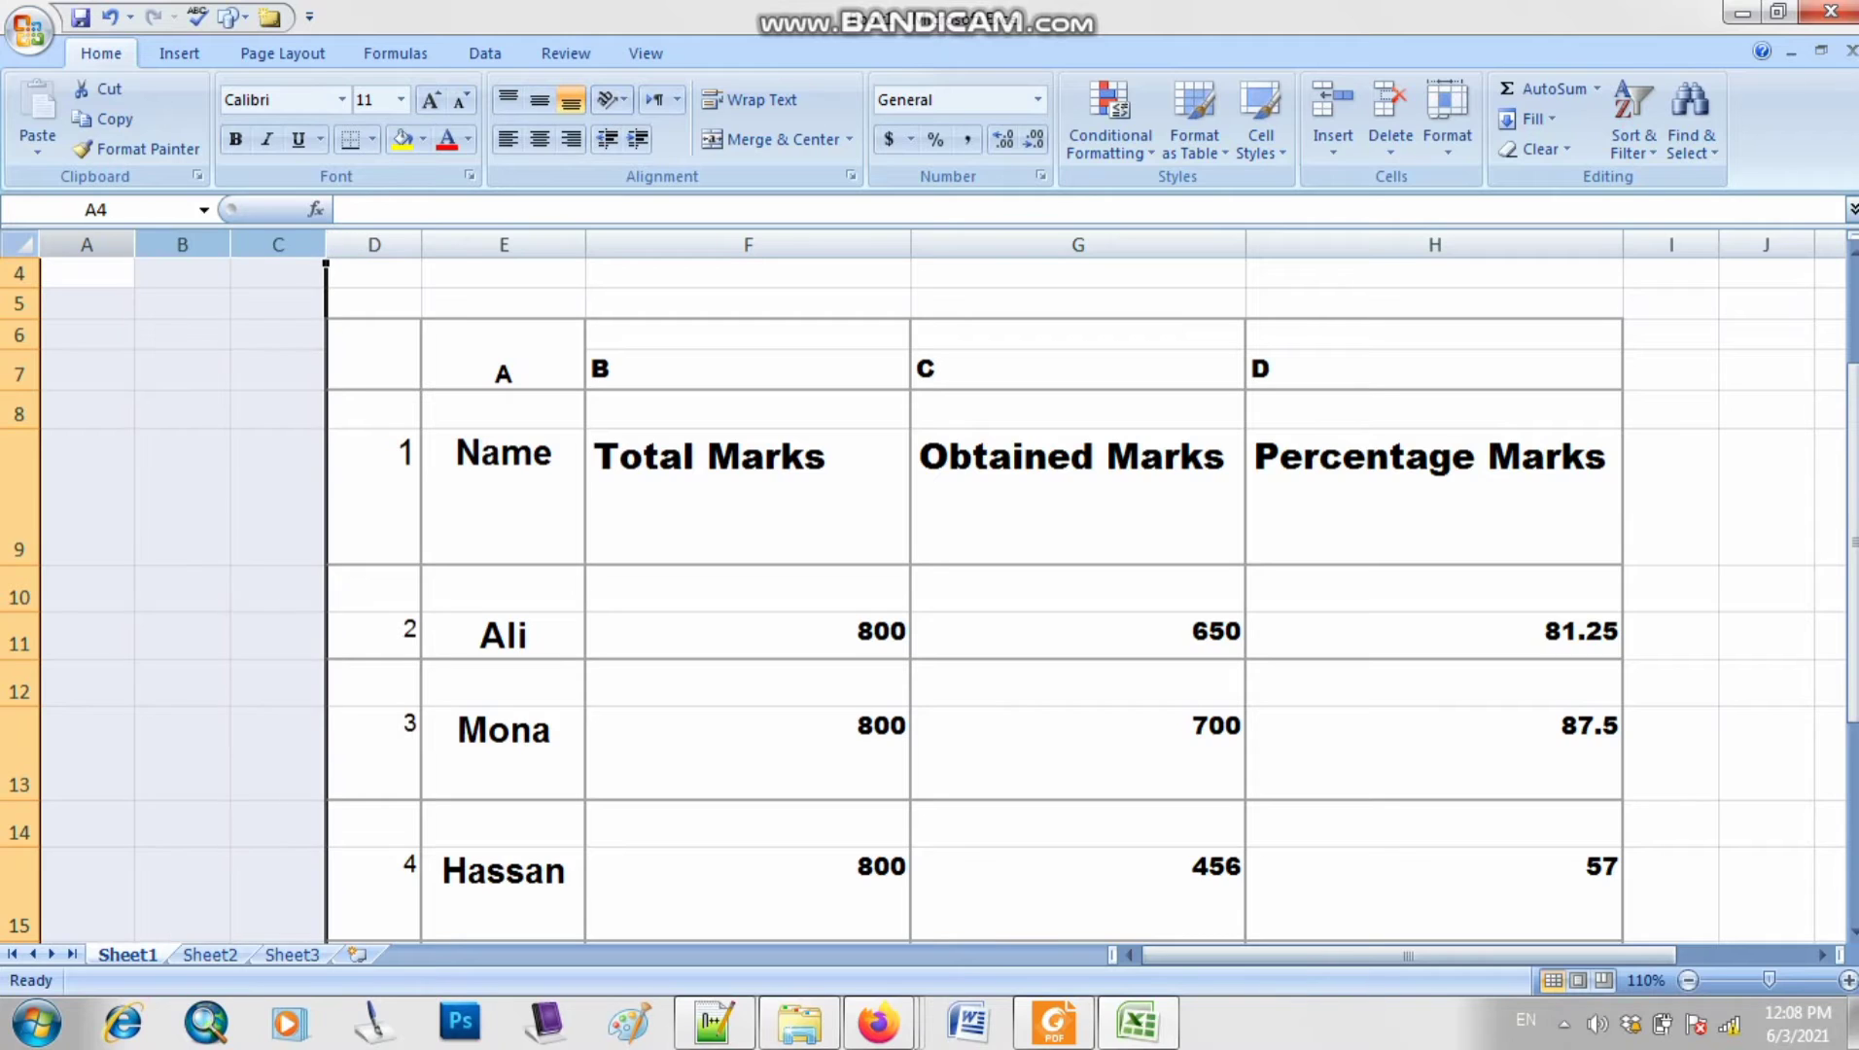
pyautogui.rightClick(117, 245)
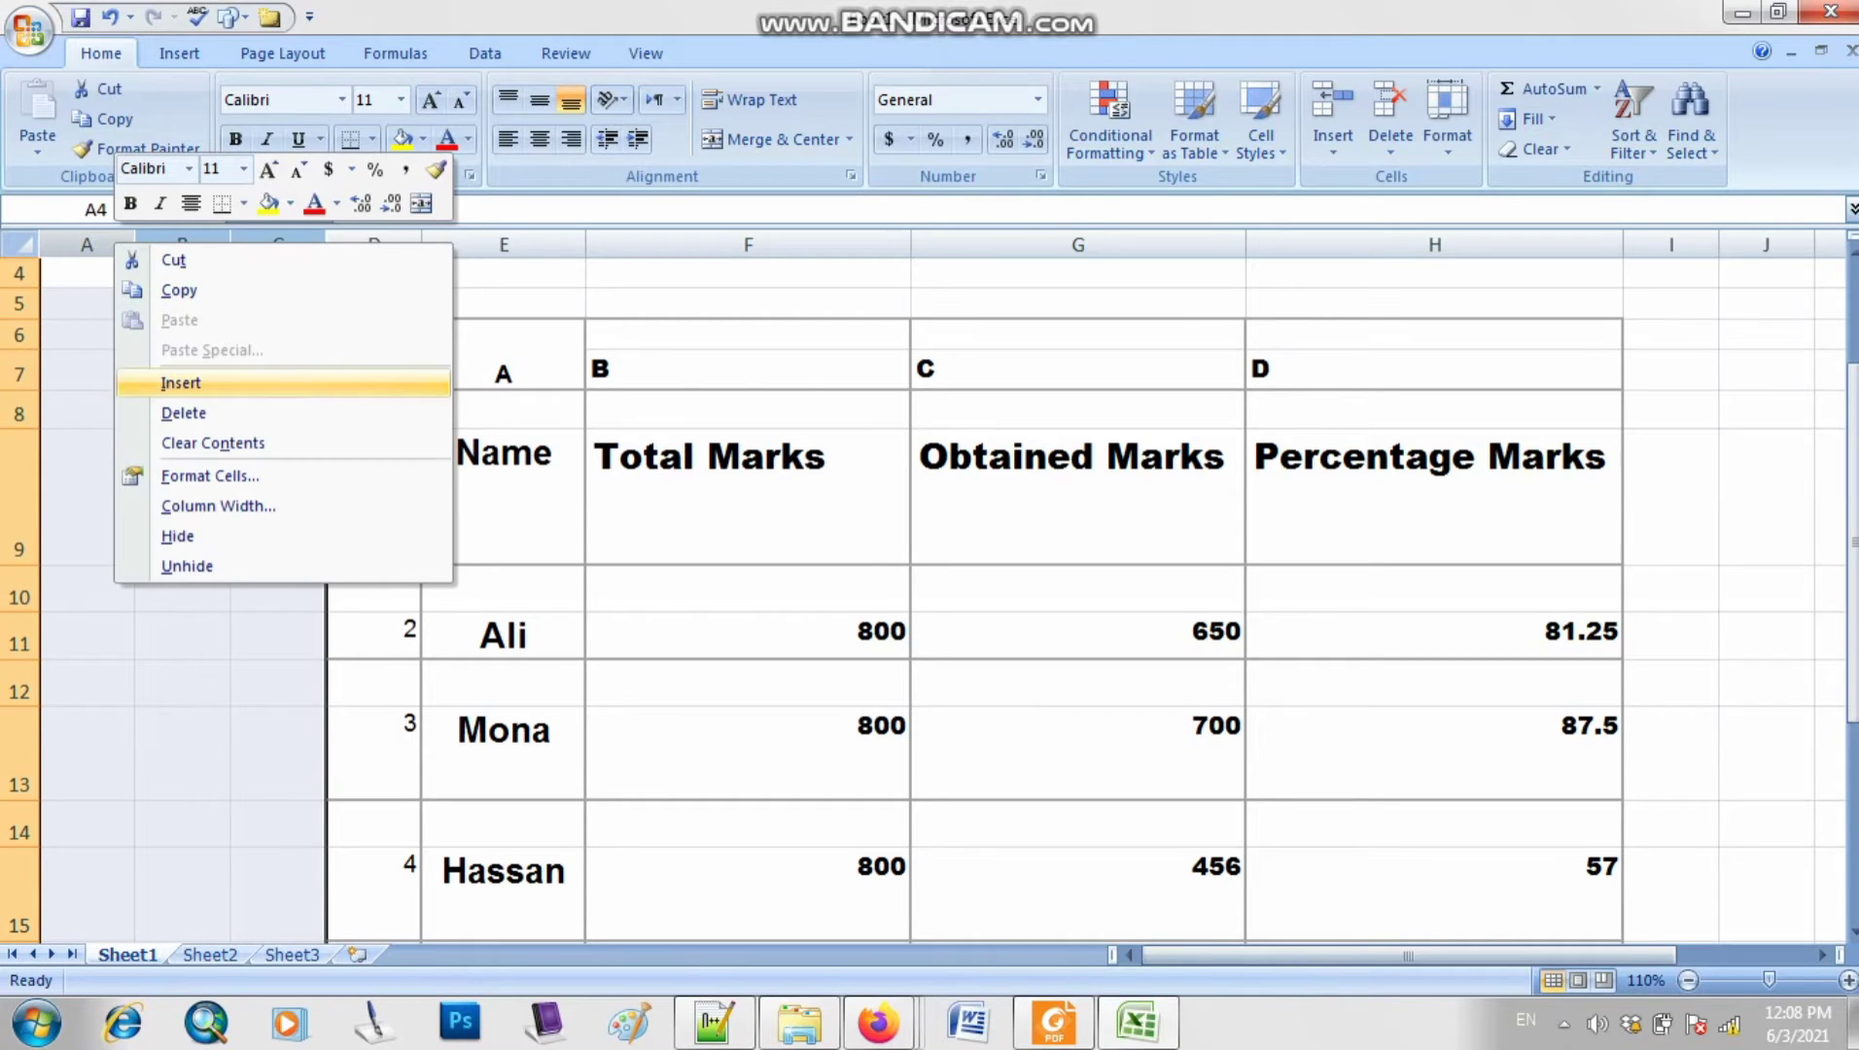
pyautogui.click(184, 413)
pyautogui.click(447, 497)
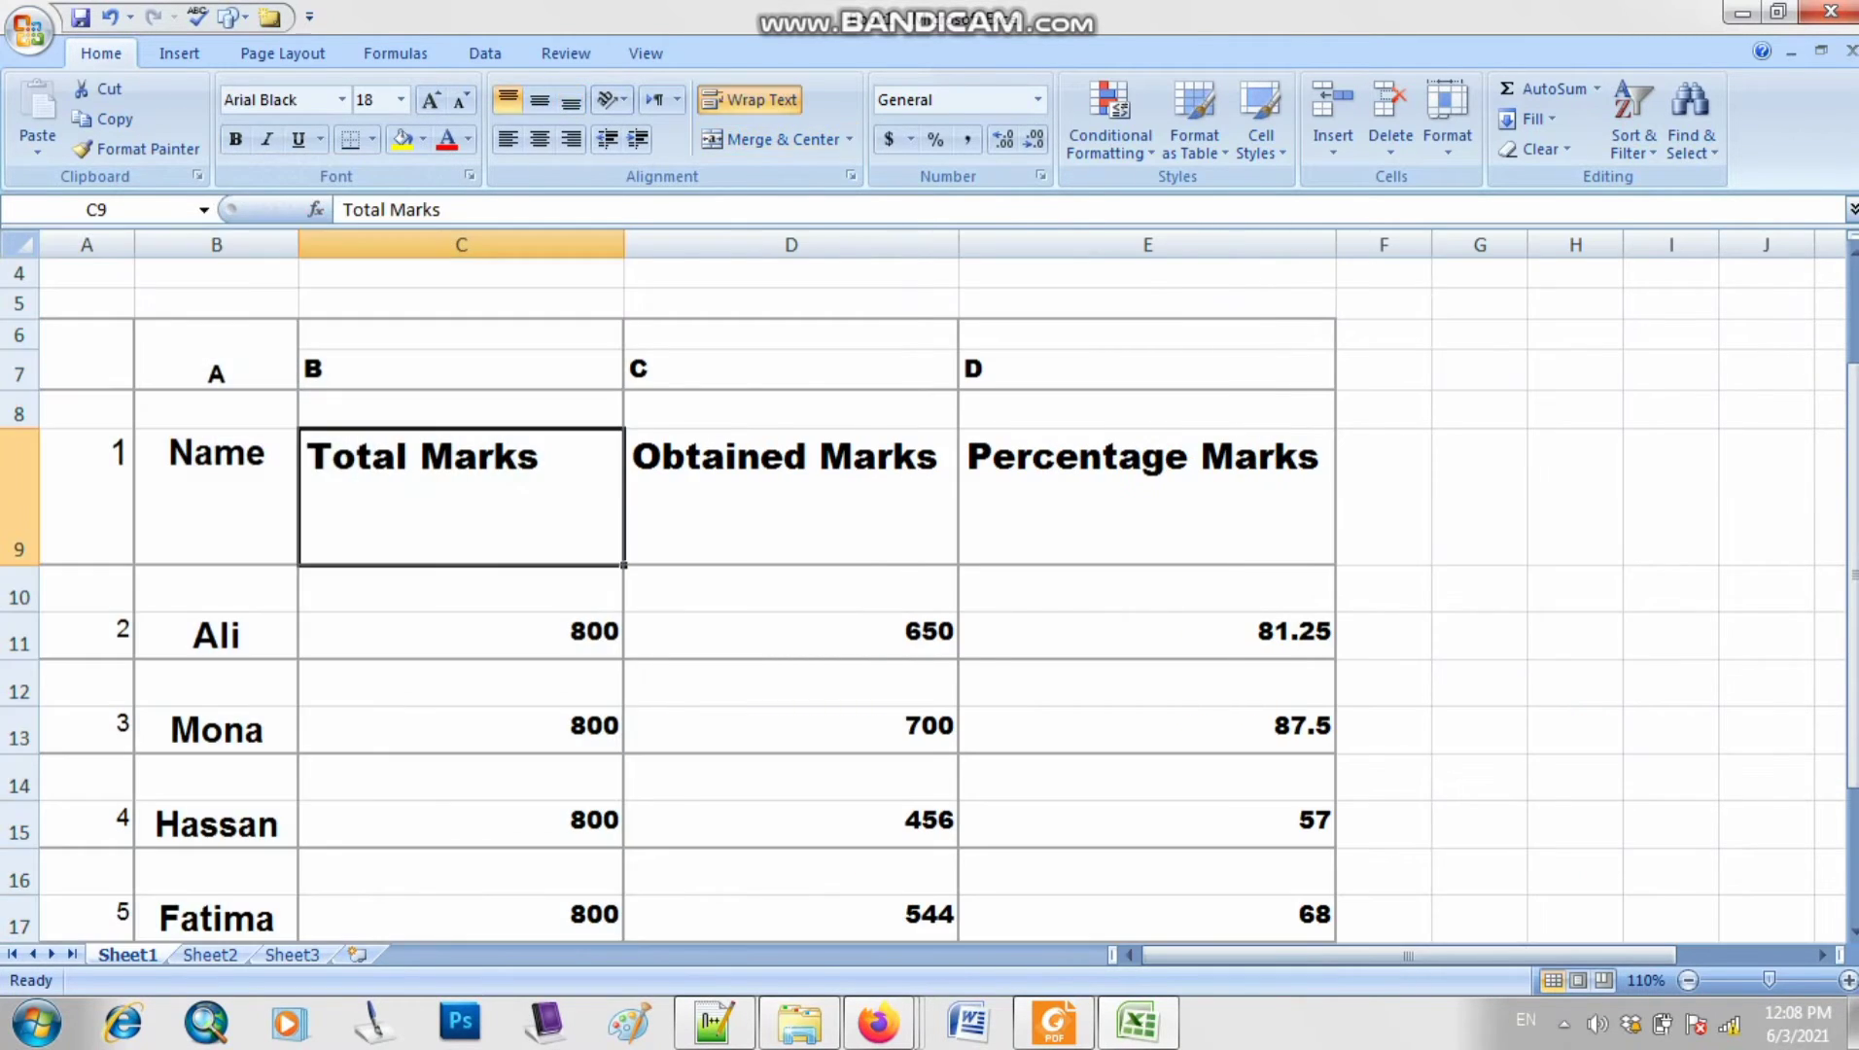
# - Select the empty range C23:H29 below the table and choose to keep the current Windows colour scheme without showing the message again
pyautogui.scroll(-7, 923, 603)
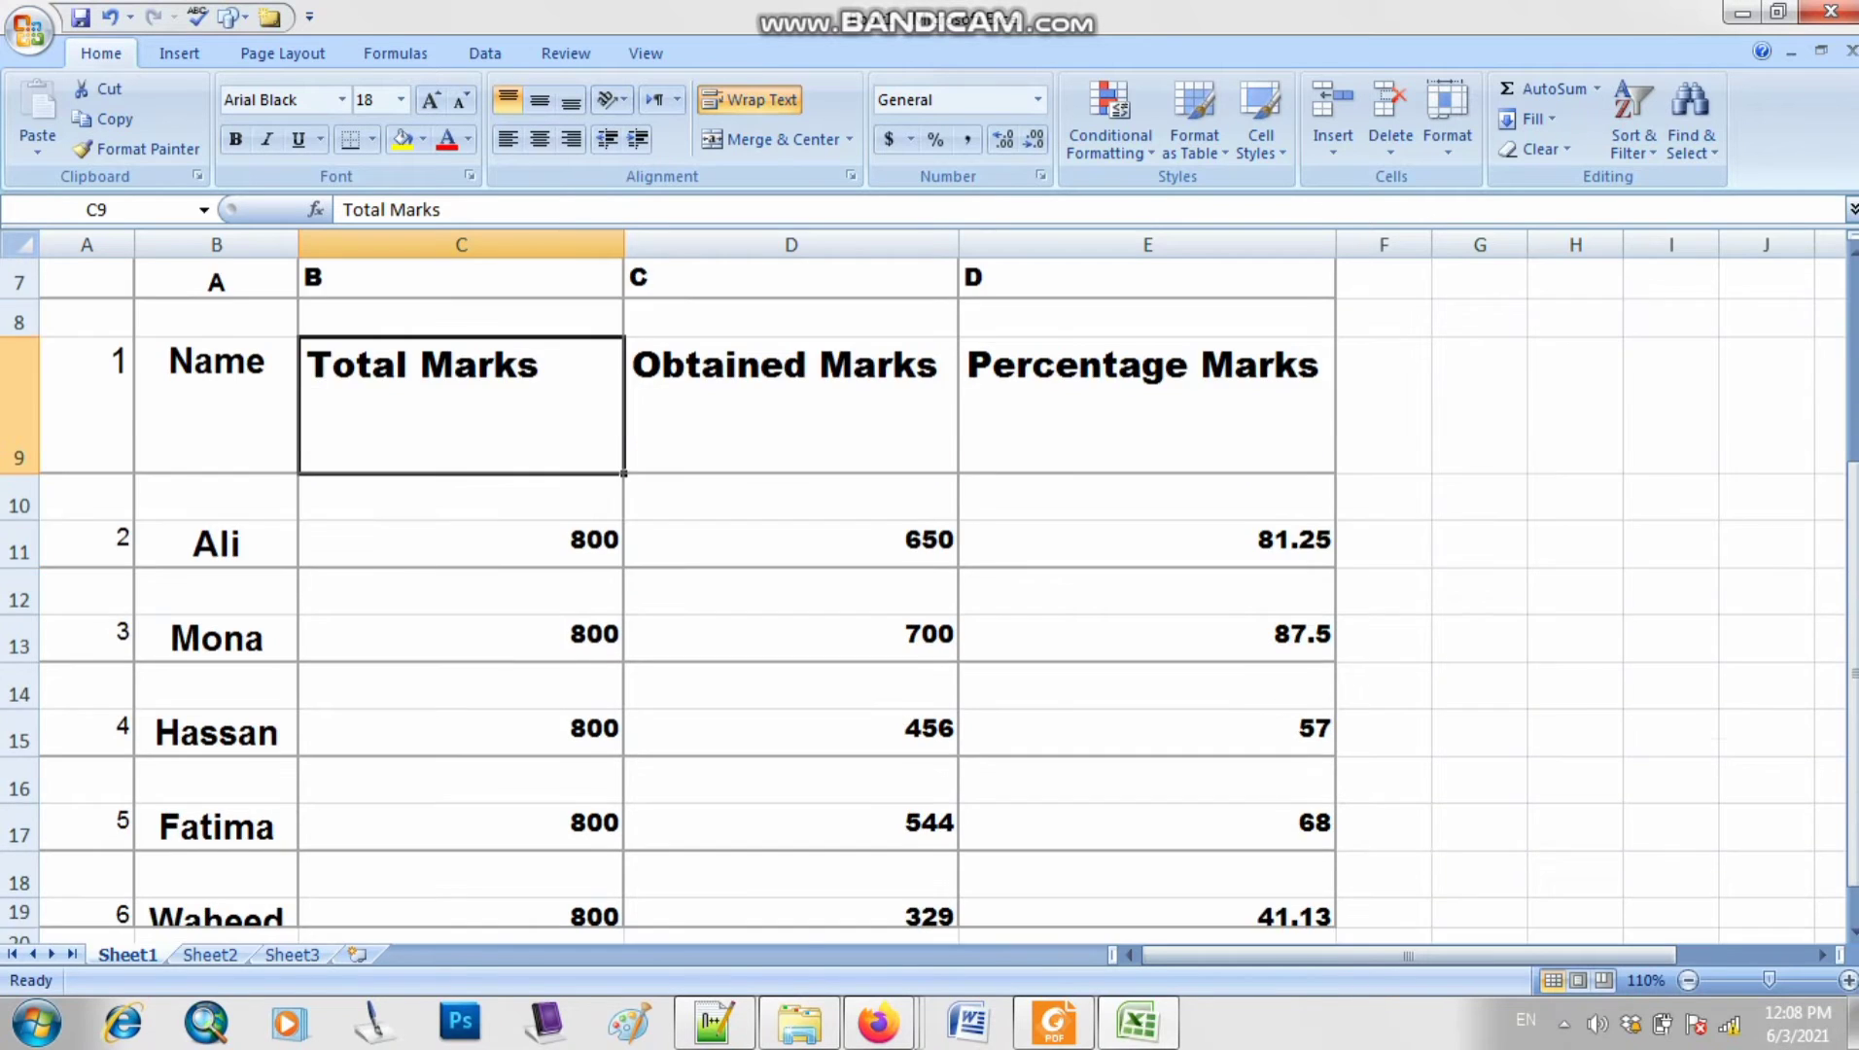
pyautogui.scroll(3, 923, 584)
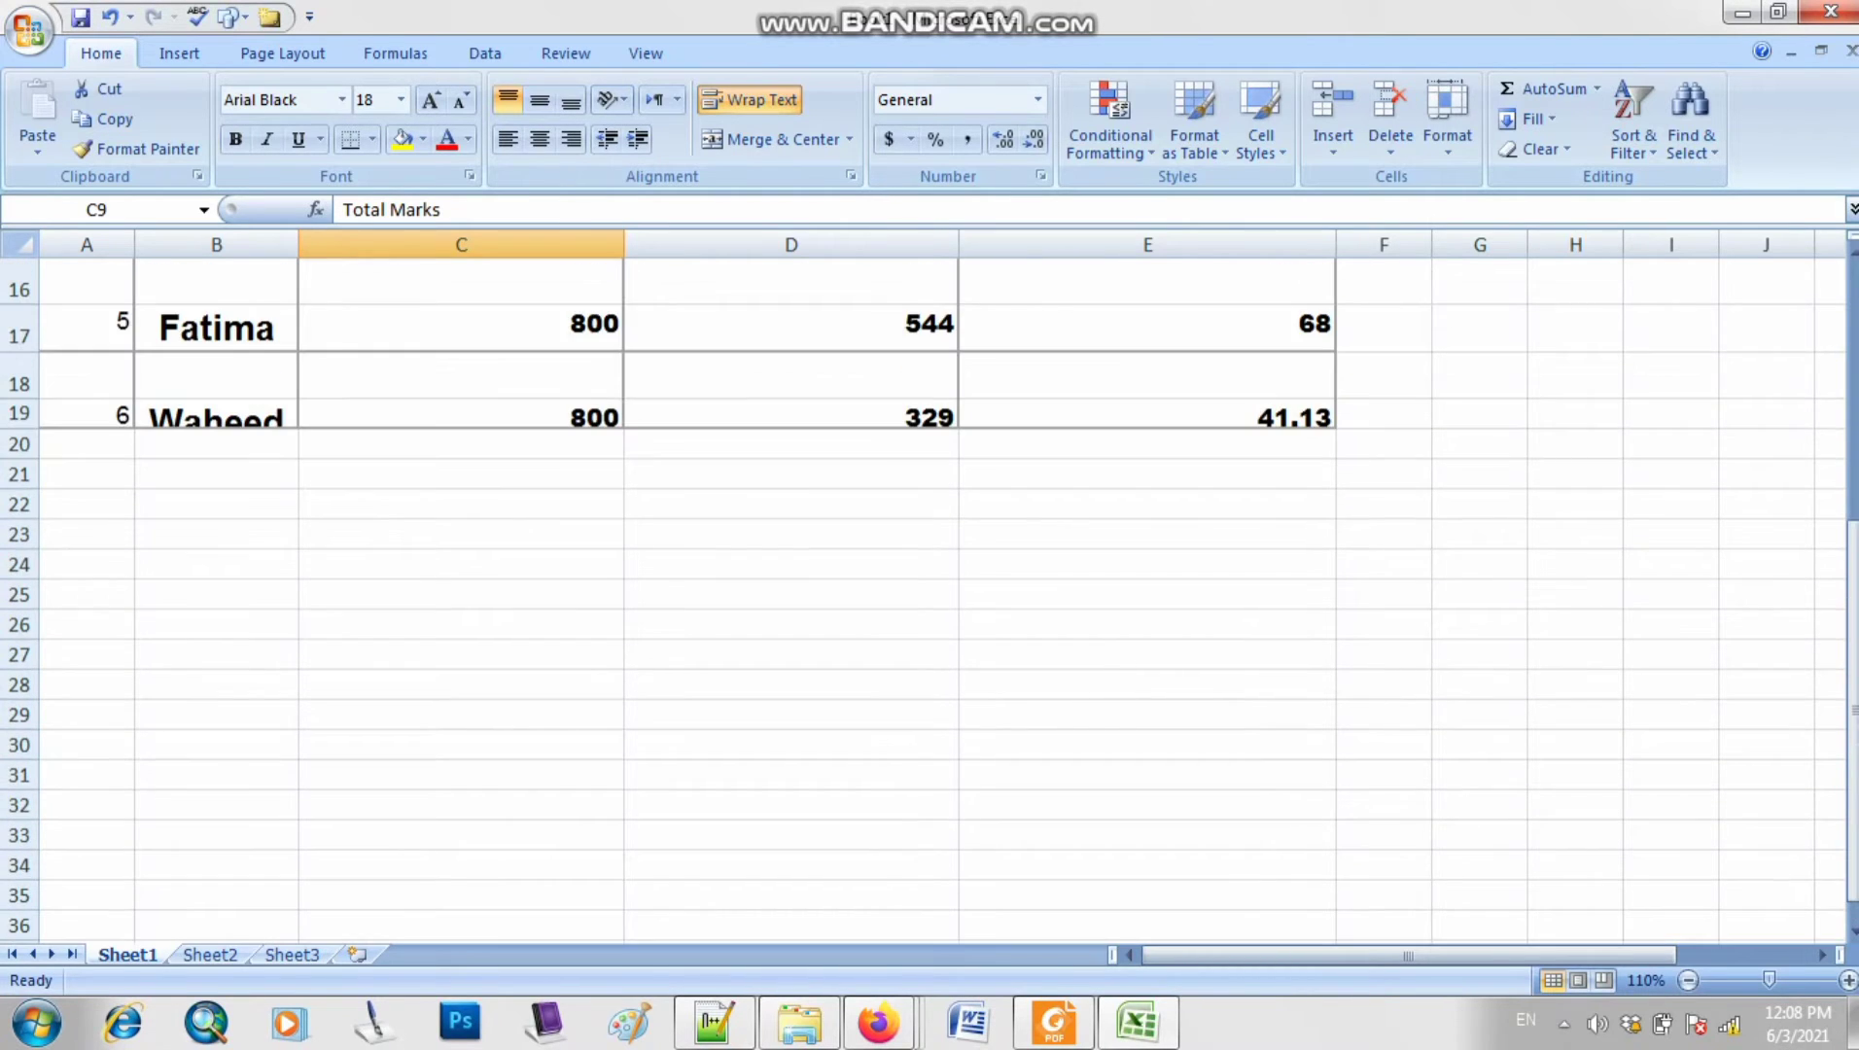
pyautogui.click(461, 535)
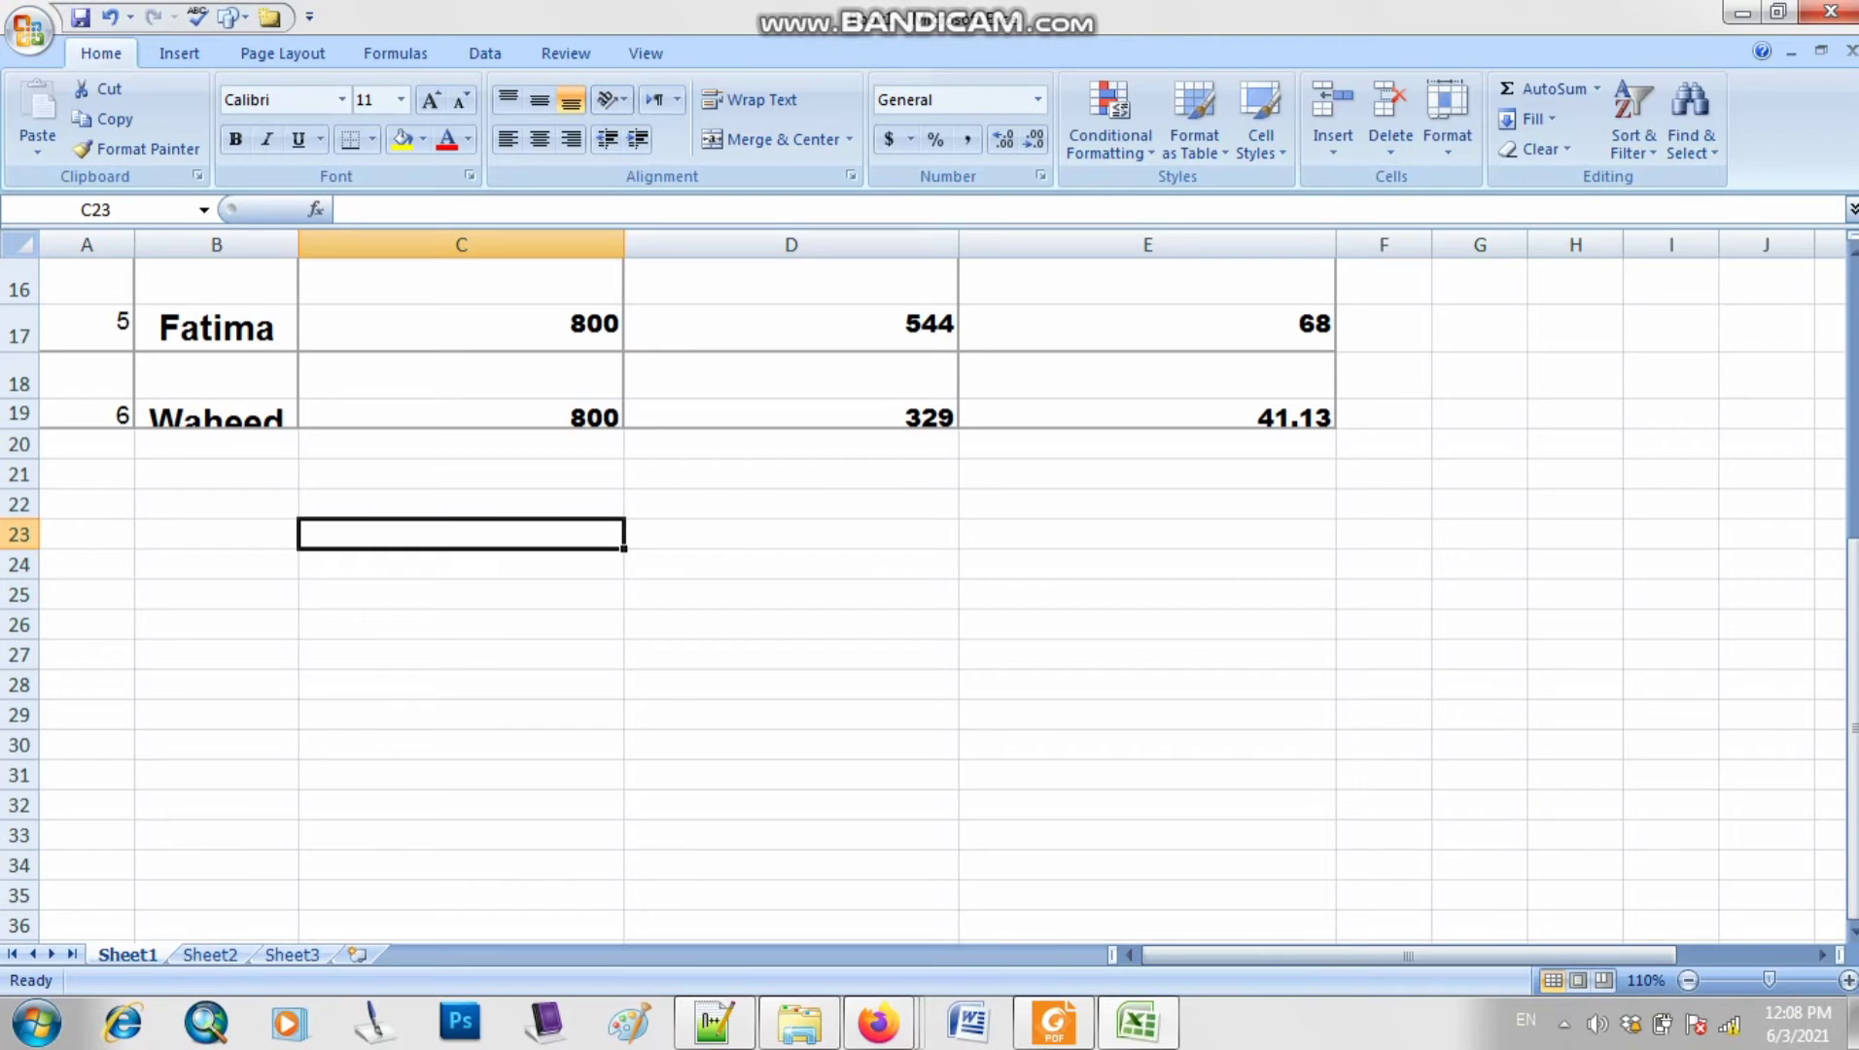
pyautogui.moveTo(461, 534); pyautogui.dragTo(1575, 714)
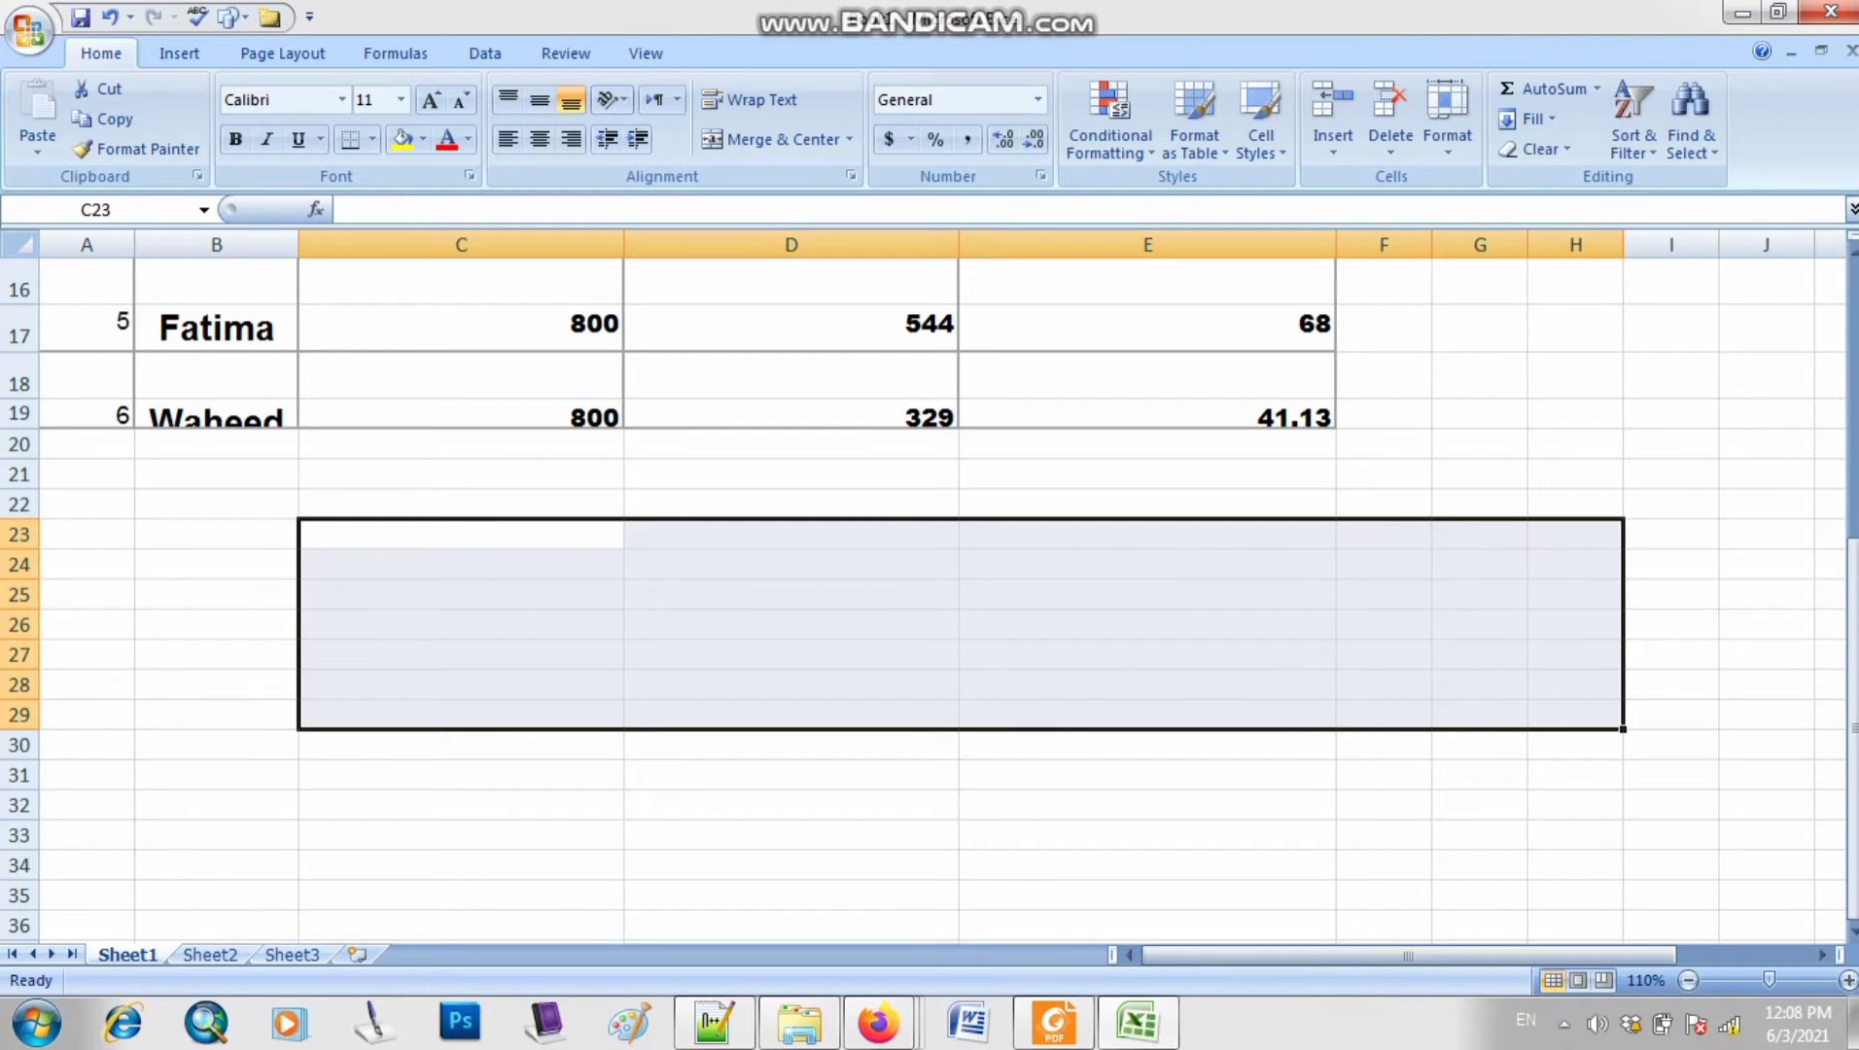
pyautogui.scroll(-2, 923, 584)
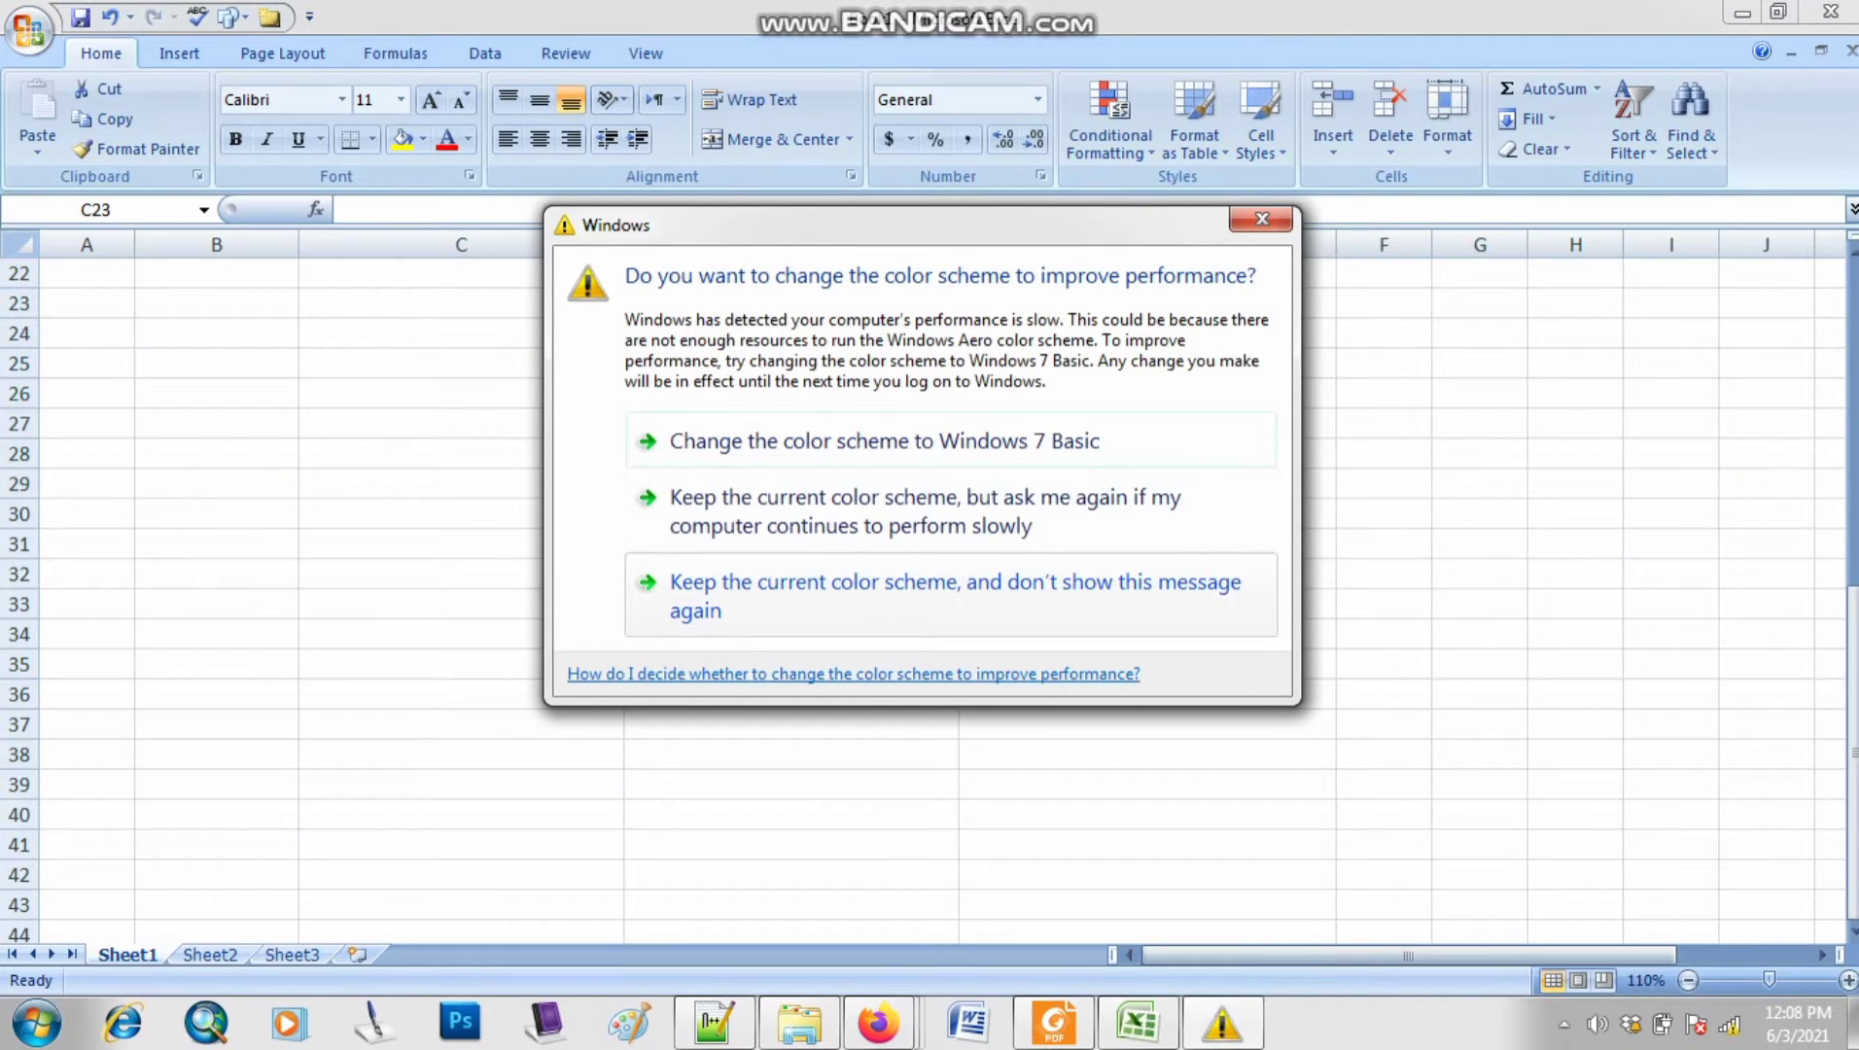
pyautogui.click(951, 595)
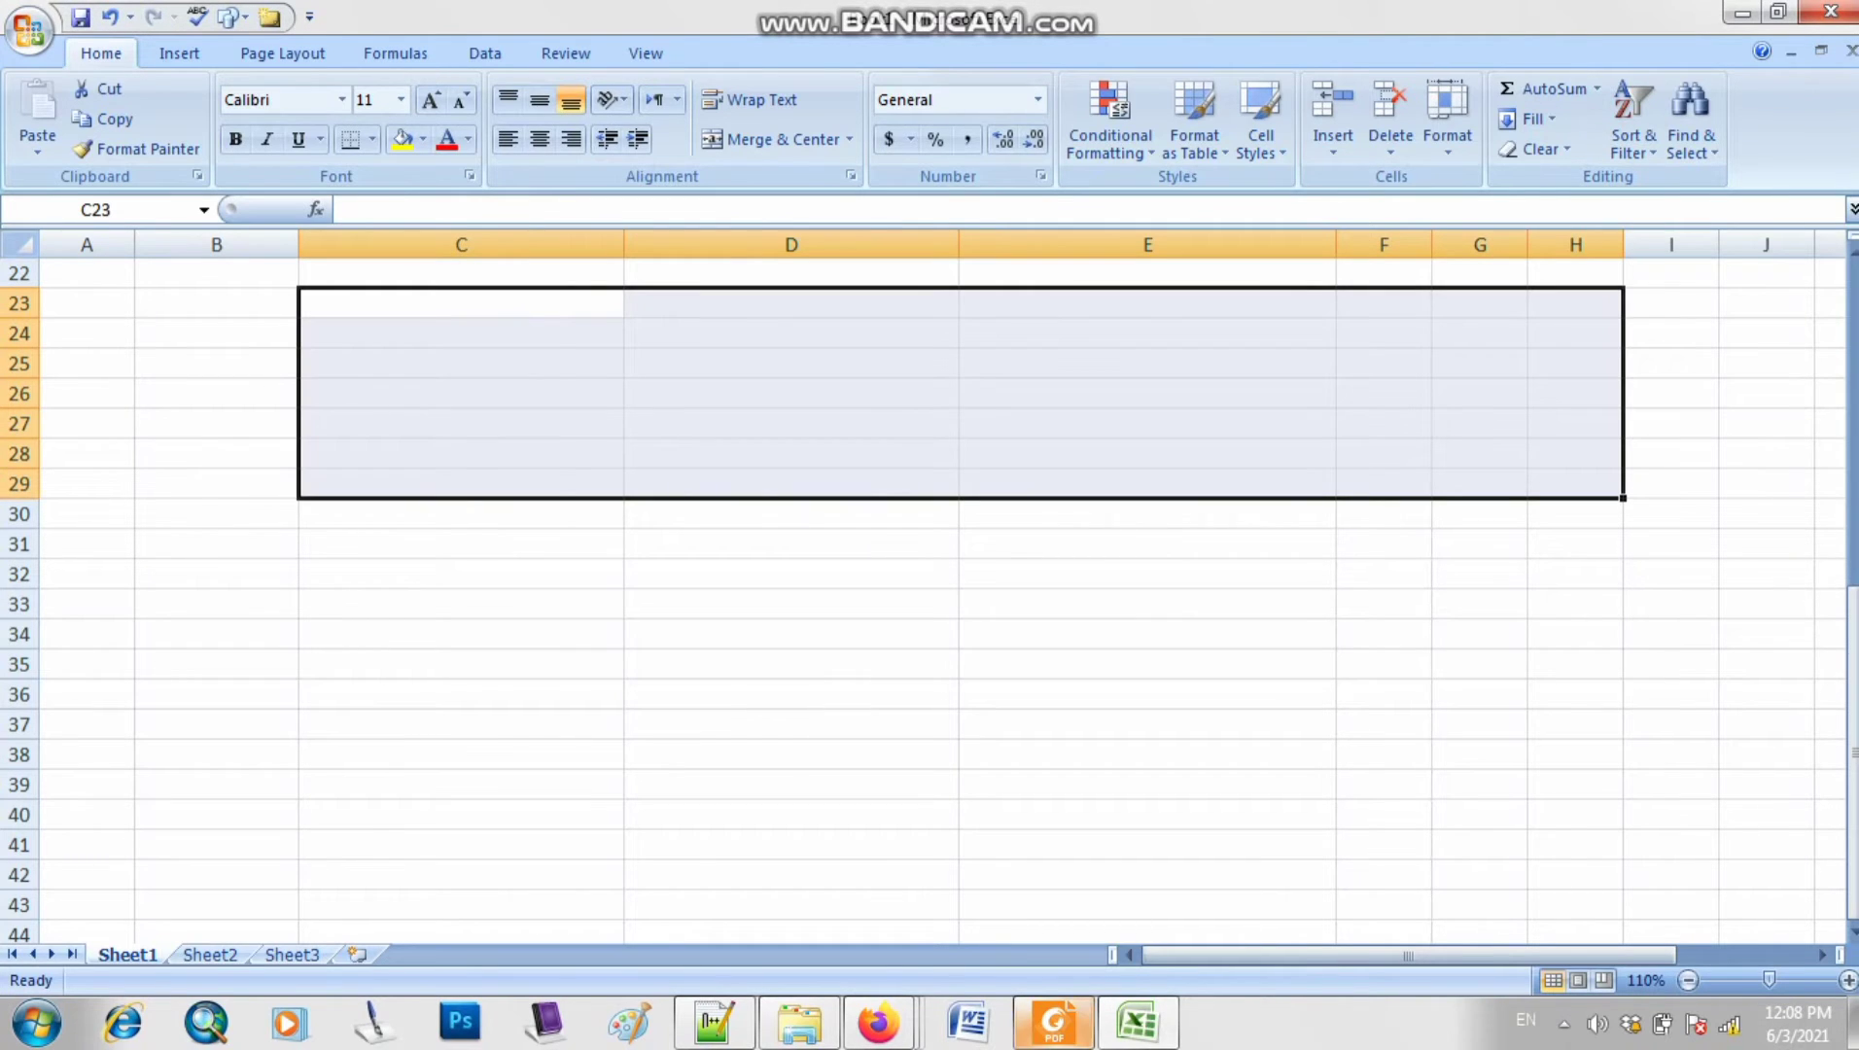
# - Switch to the PDF and reread the Activity 6 table and its formatting instructions
pyautogui.click(1053, 1023)
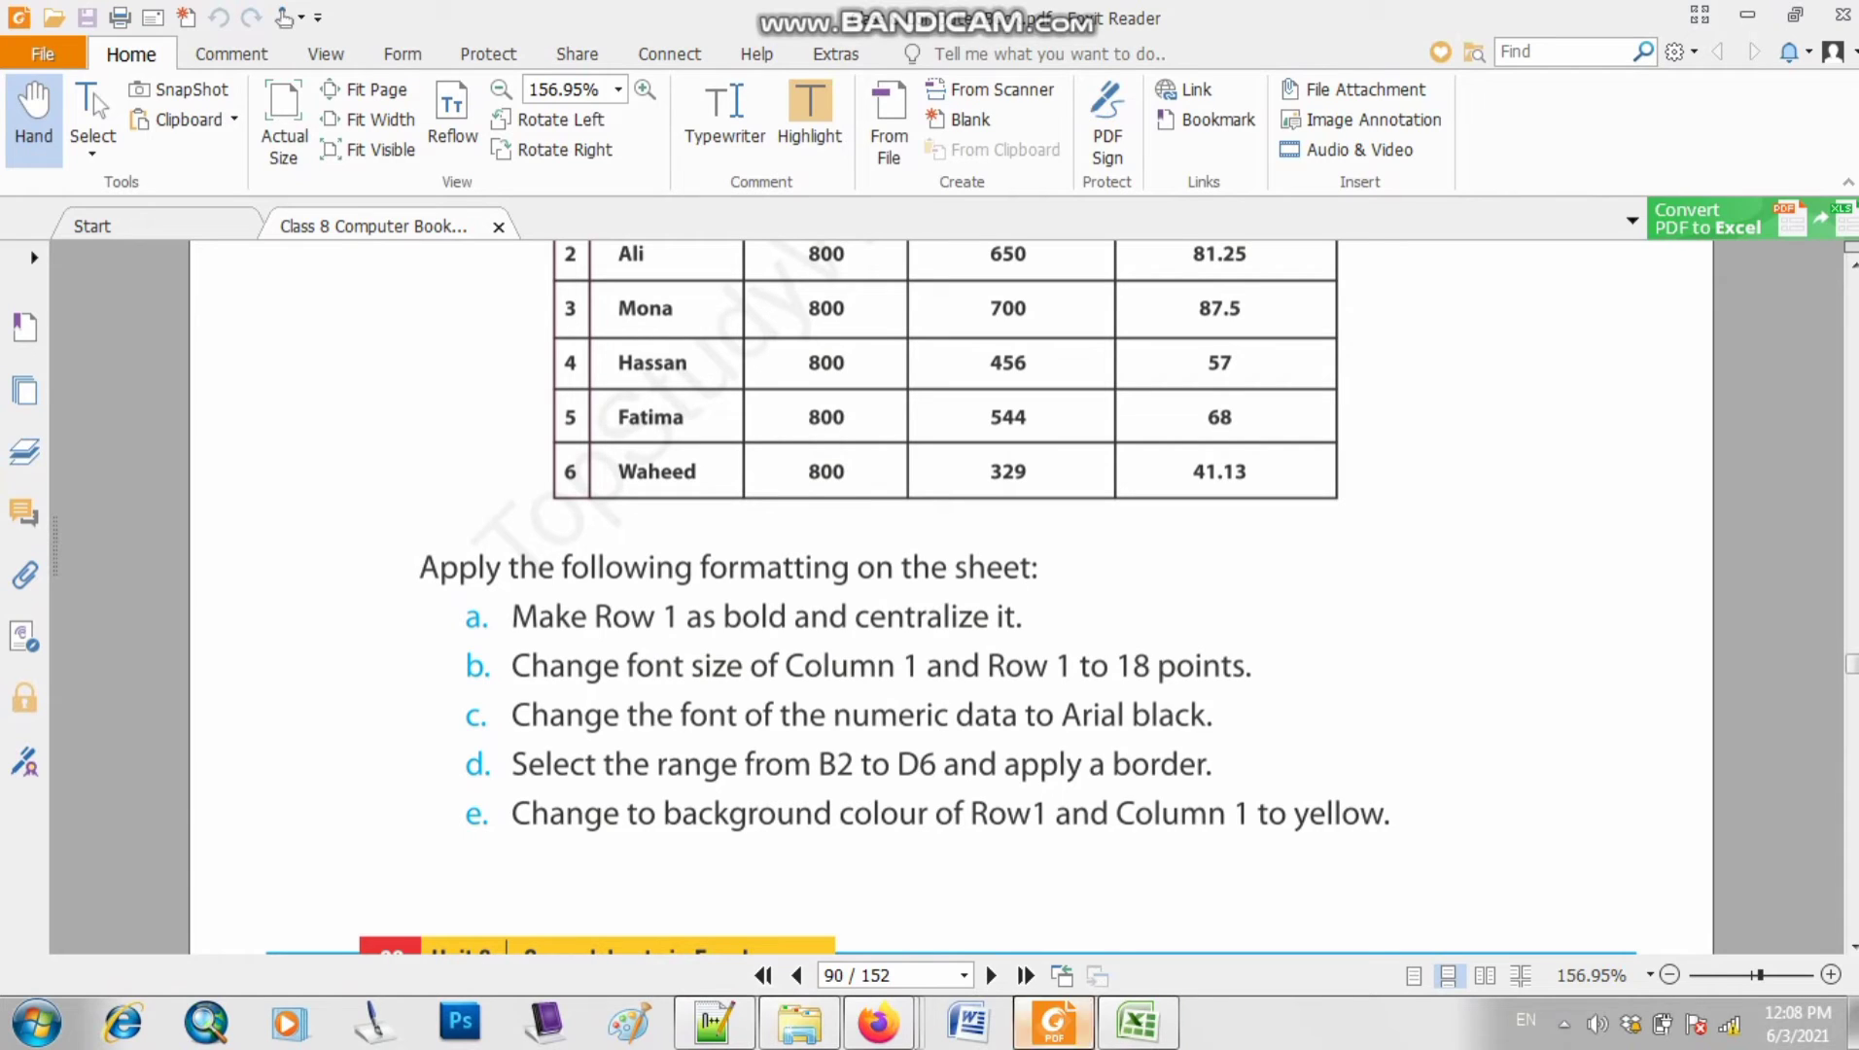
pyautogui.moveTo(1138, 1020)
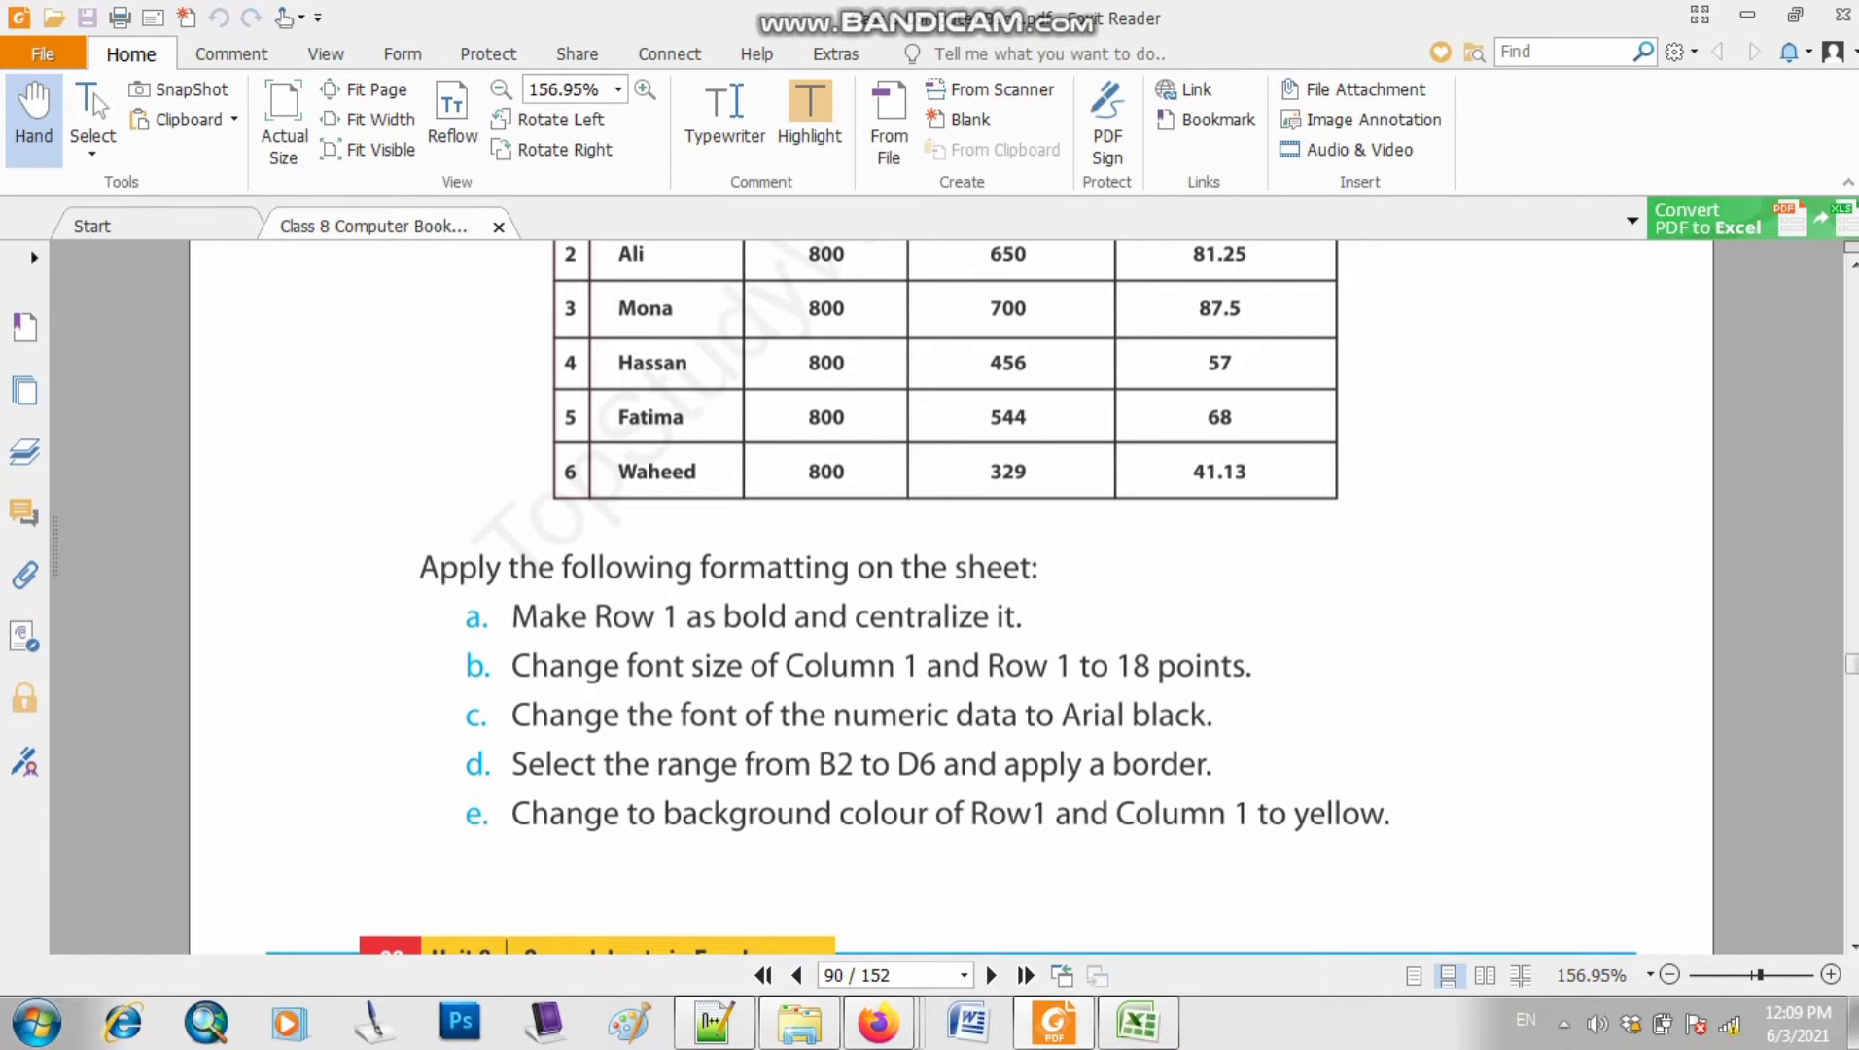
pyautogui.scroll(3, 948, 583)
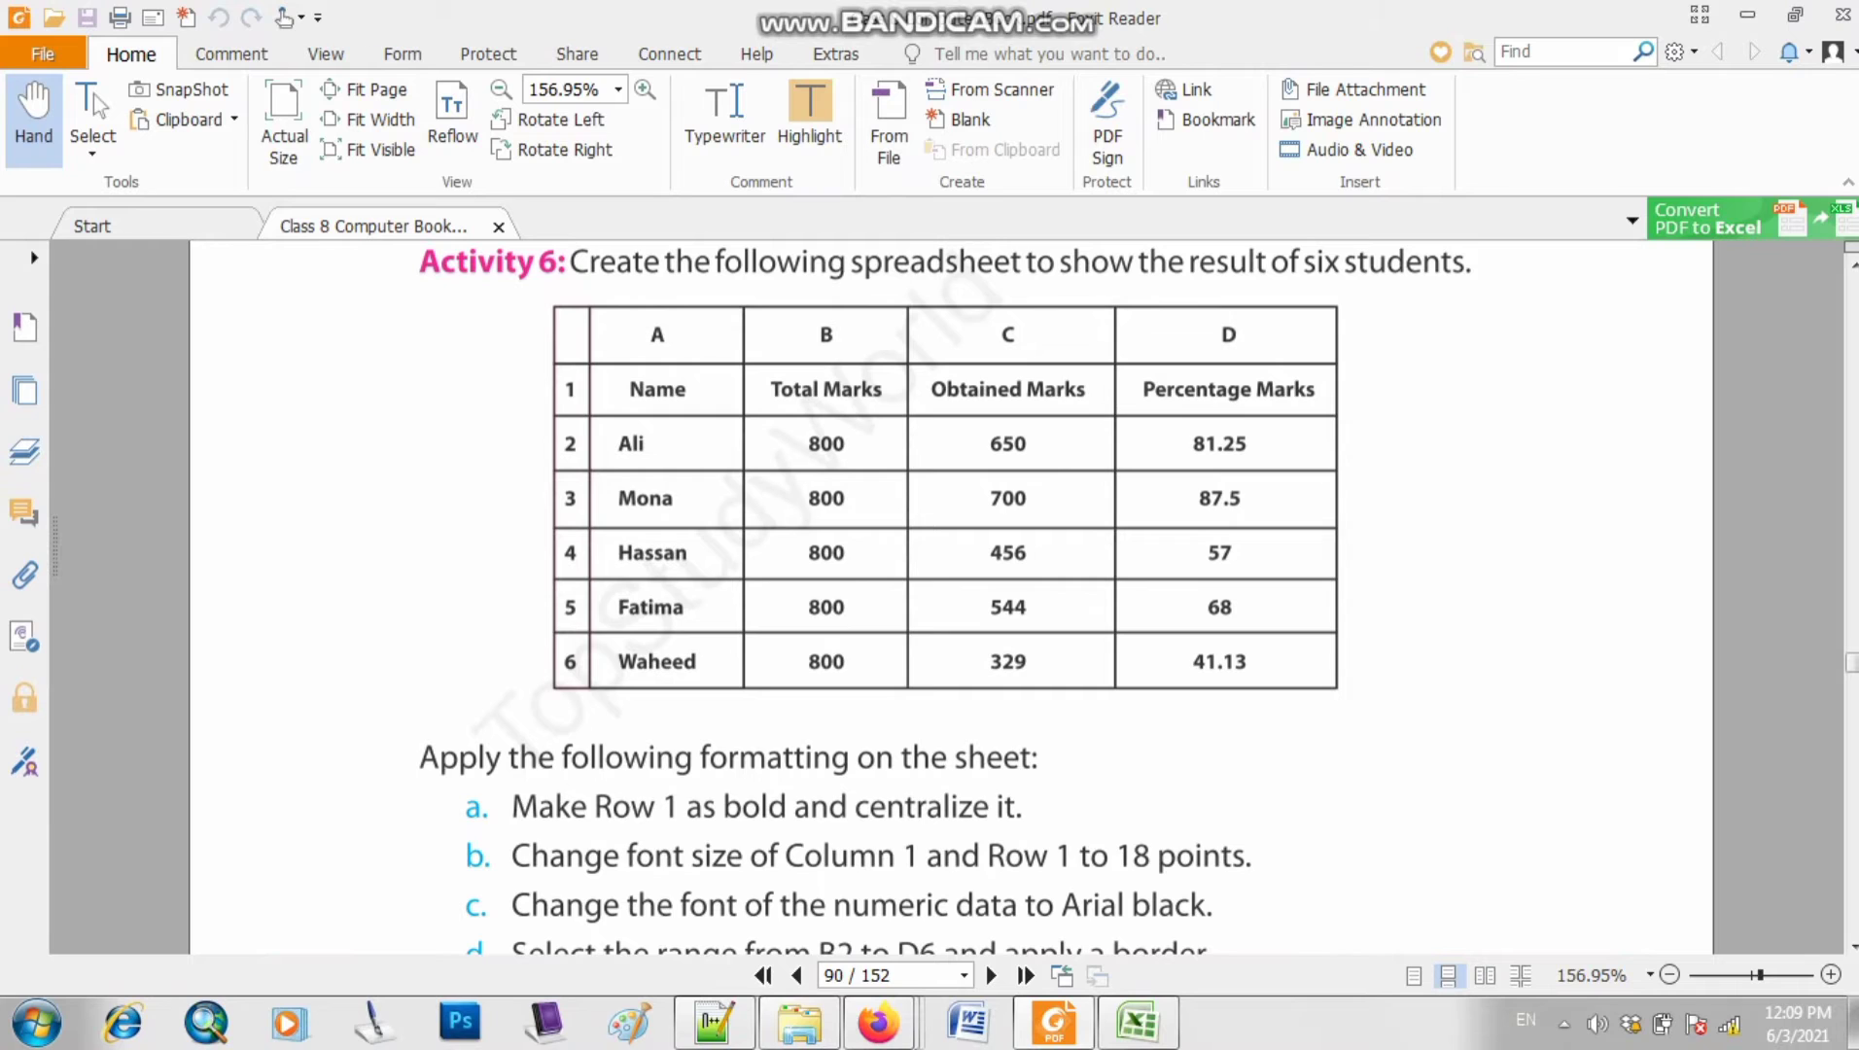
pyautogui.scroll(-4, 948, 583)
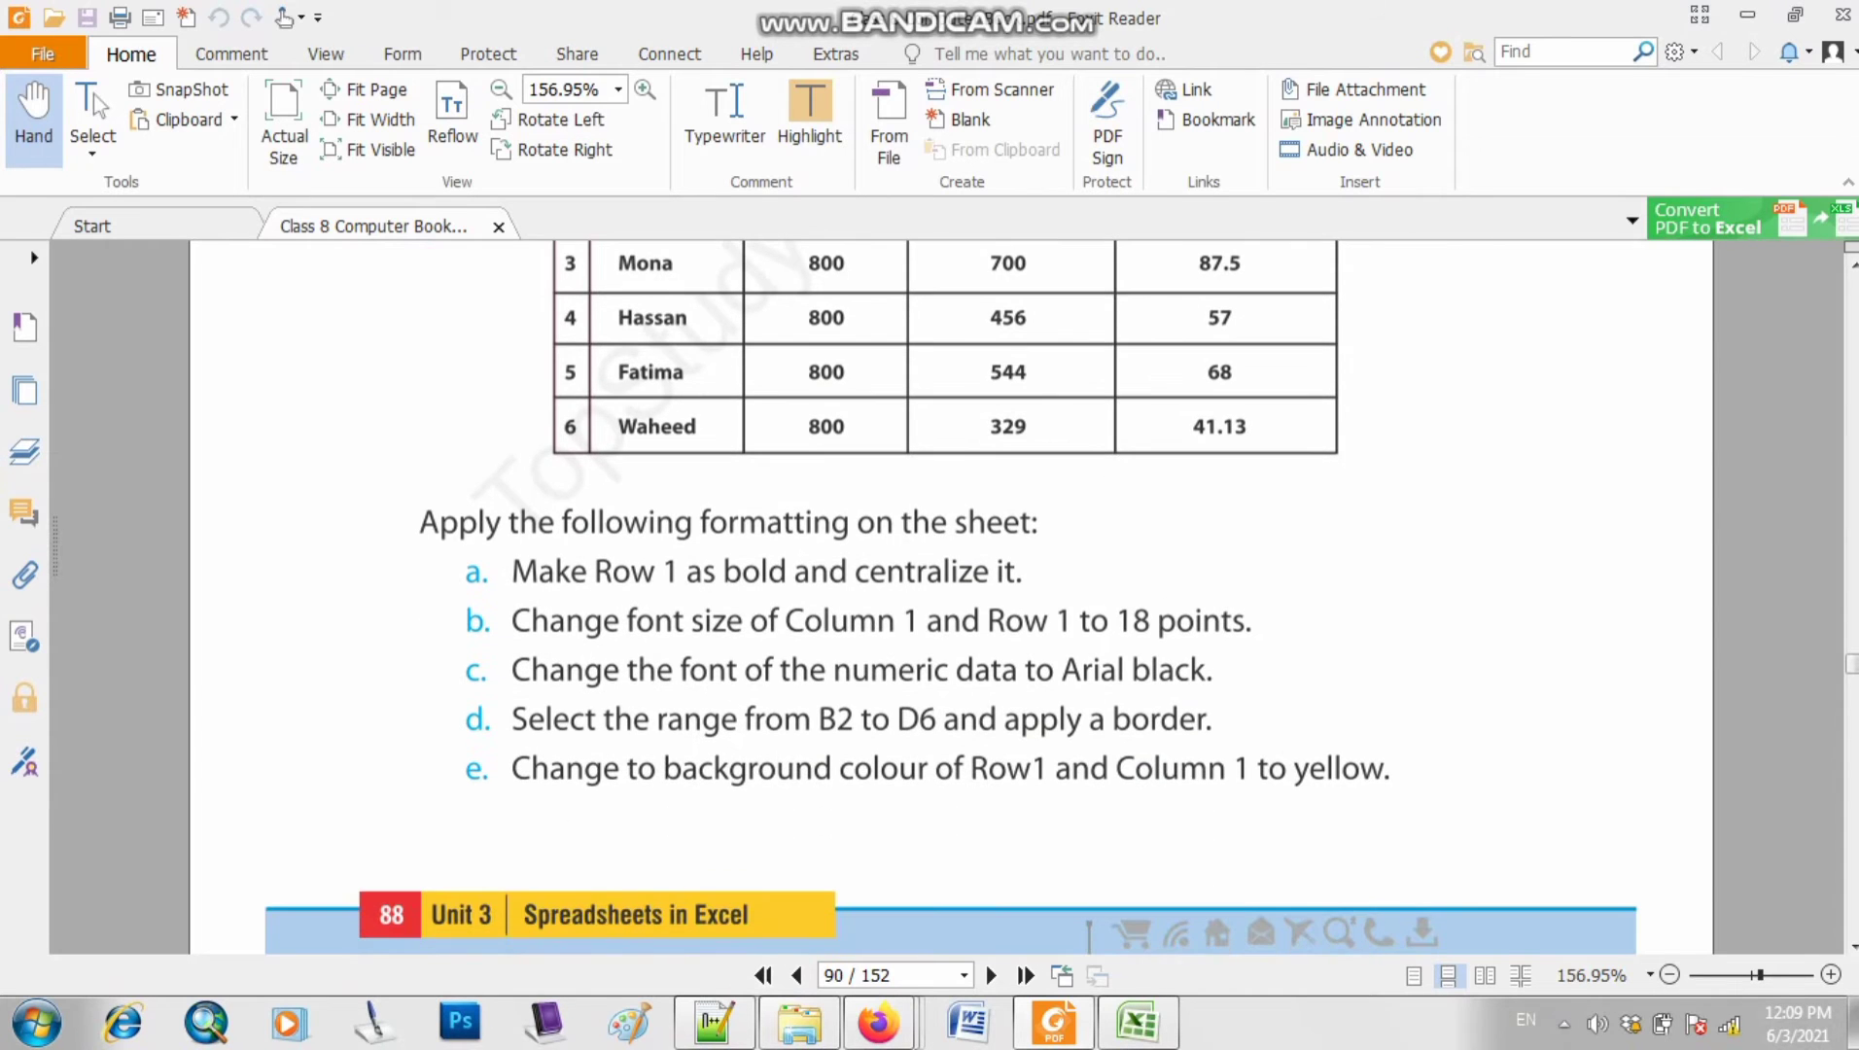
# - Return to Excel and delete the empty rows 1 to 5 above the marks table
pyautogui.click(1138, 1023)
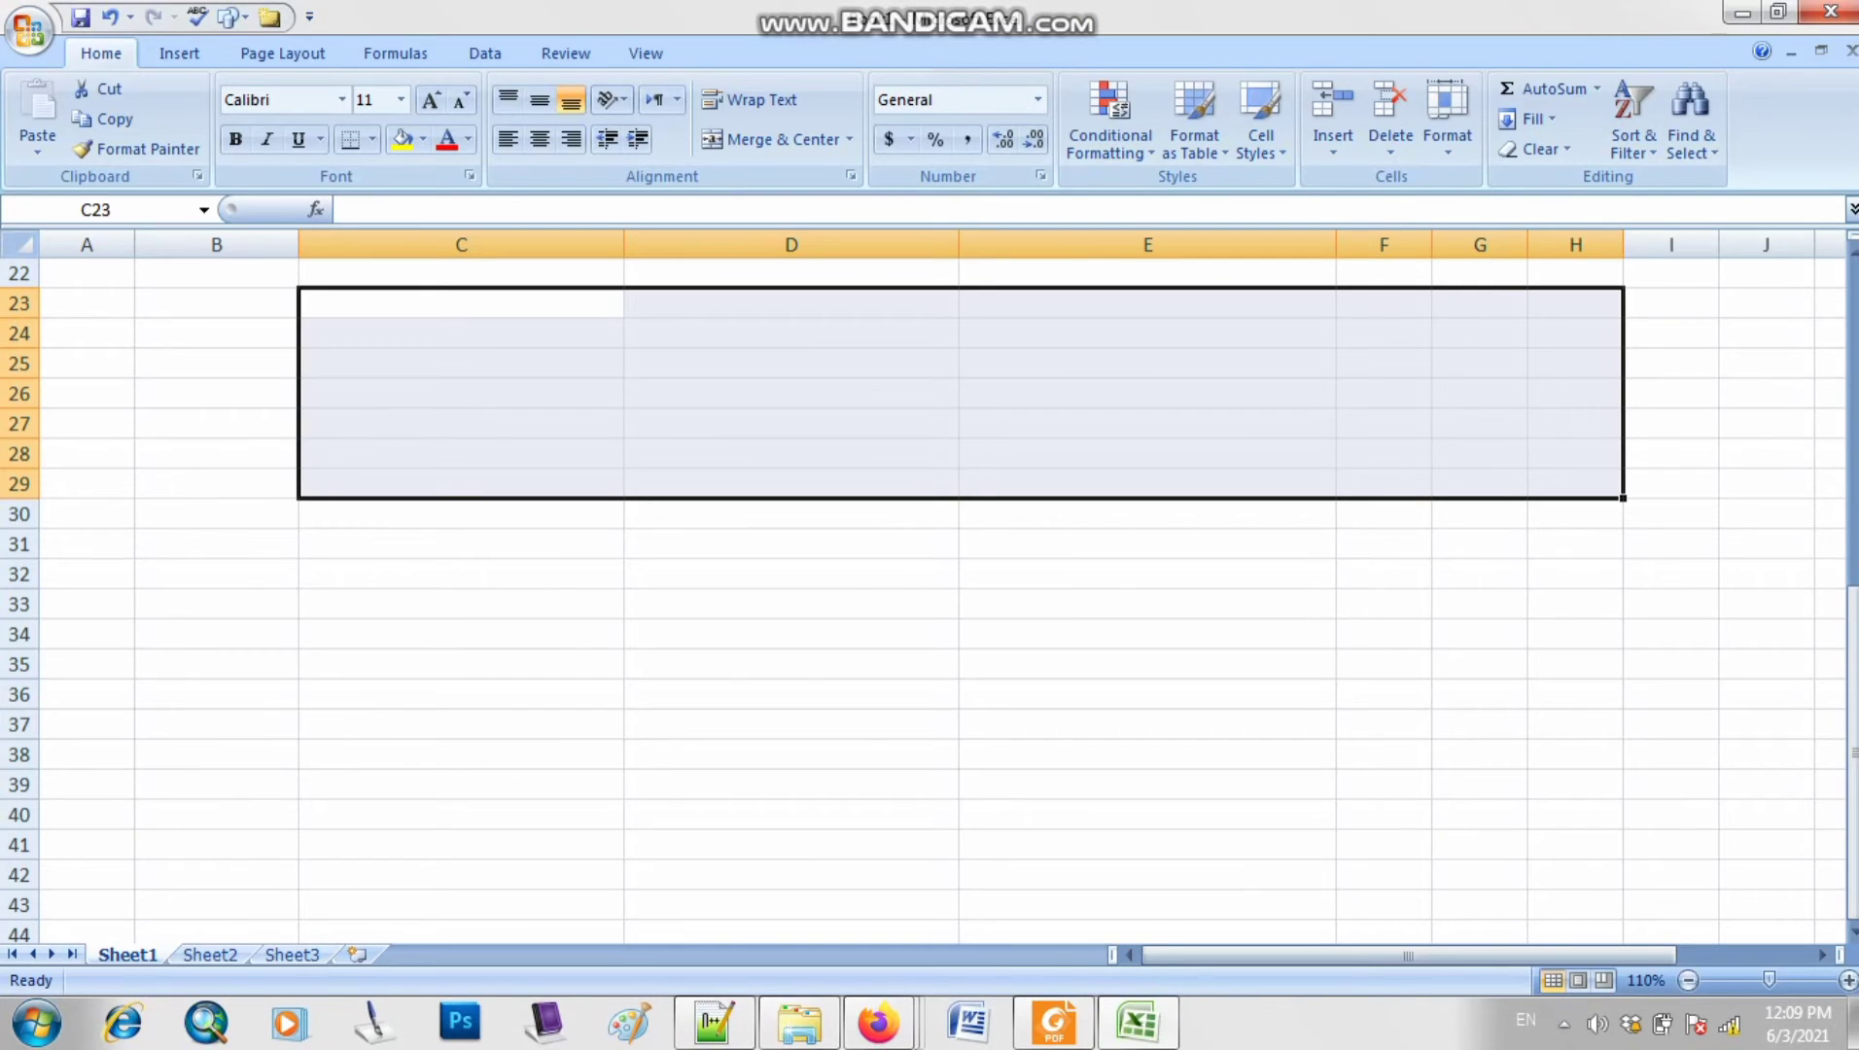
pyautogui.scroll(6, 930, 603)
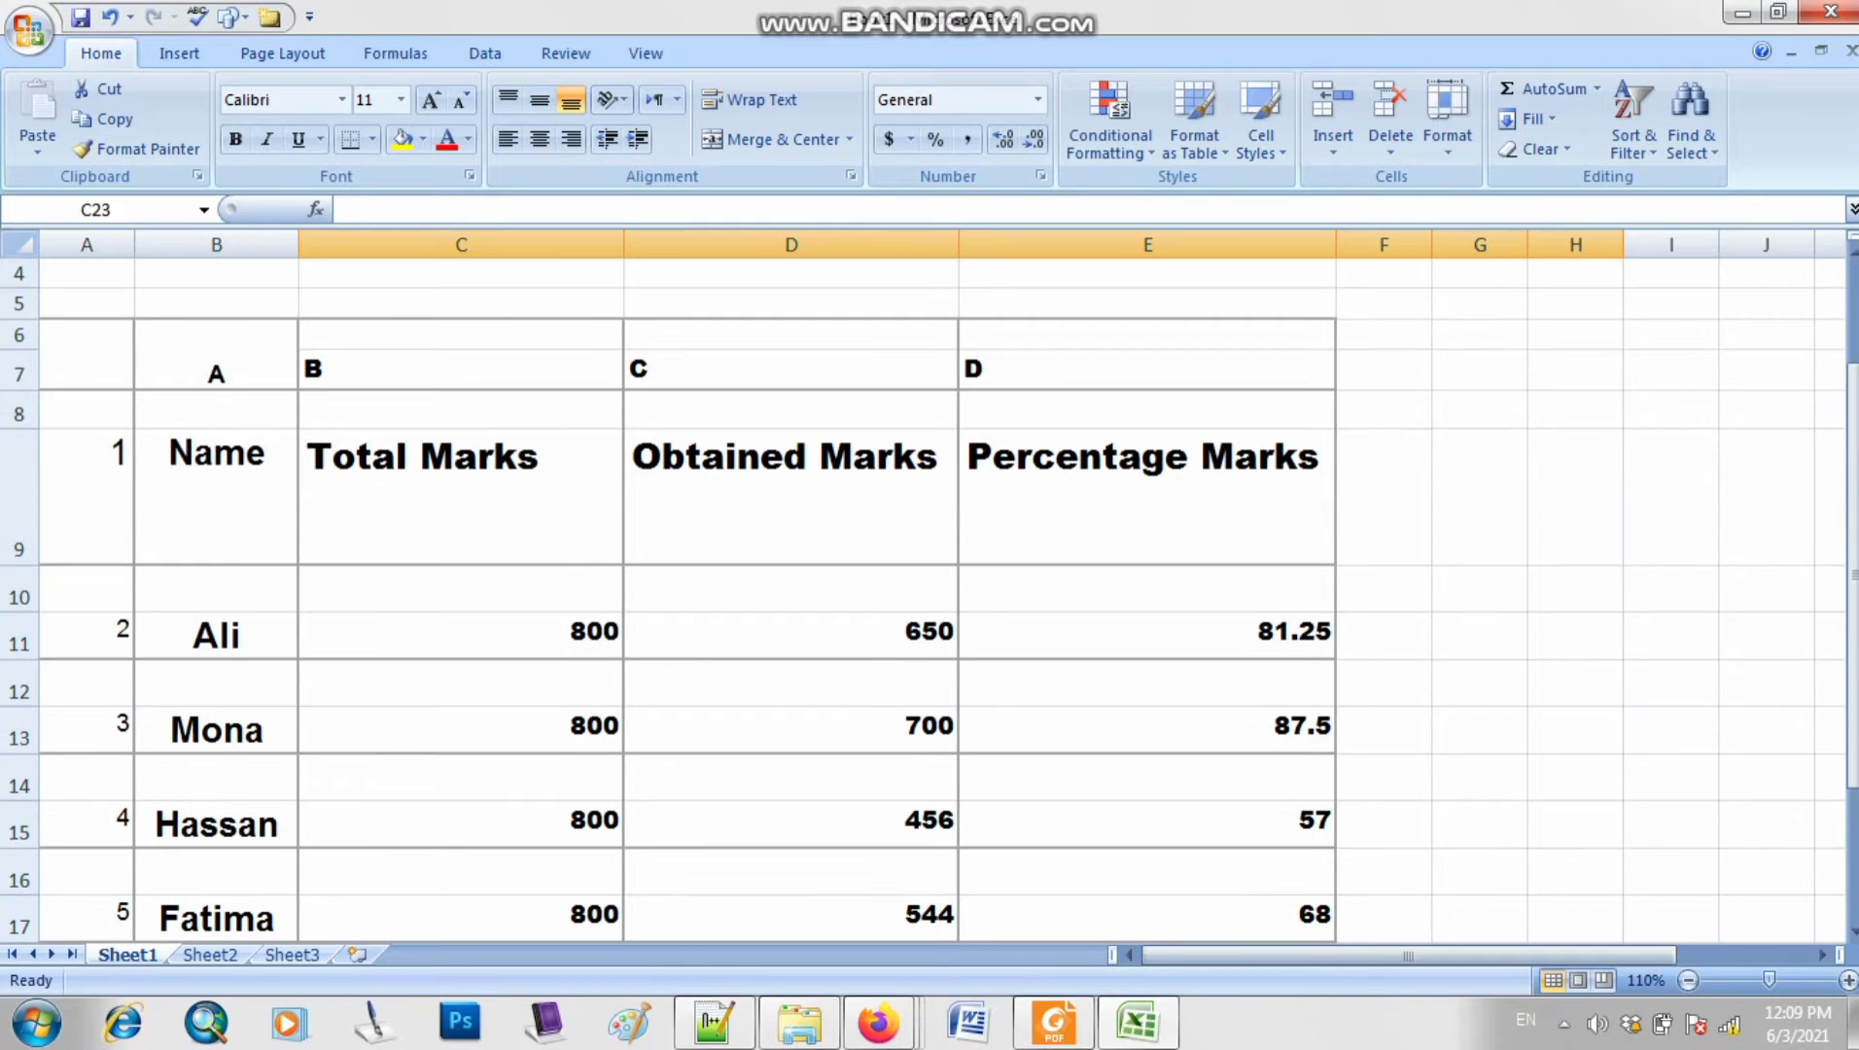
pyautogui.scroll(1, 929, 603)
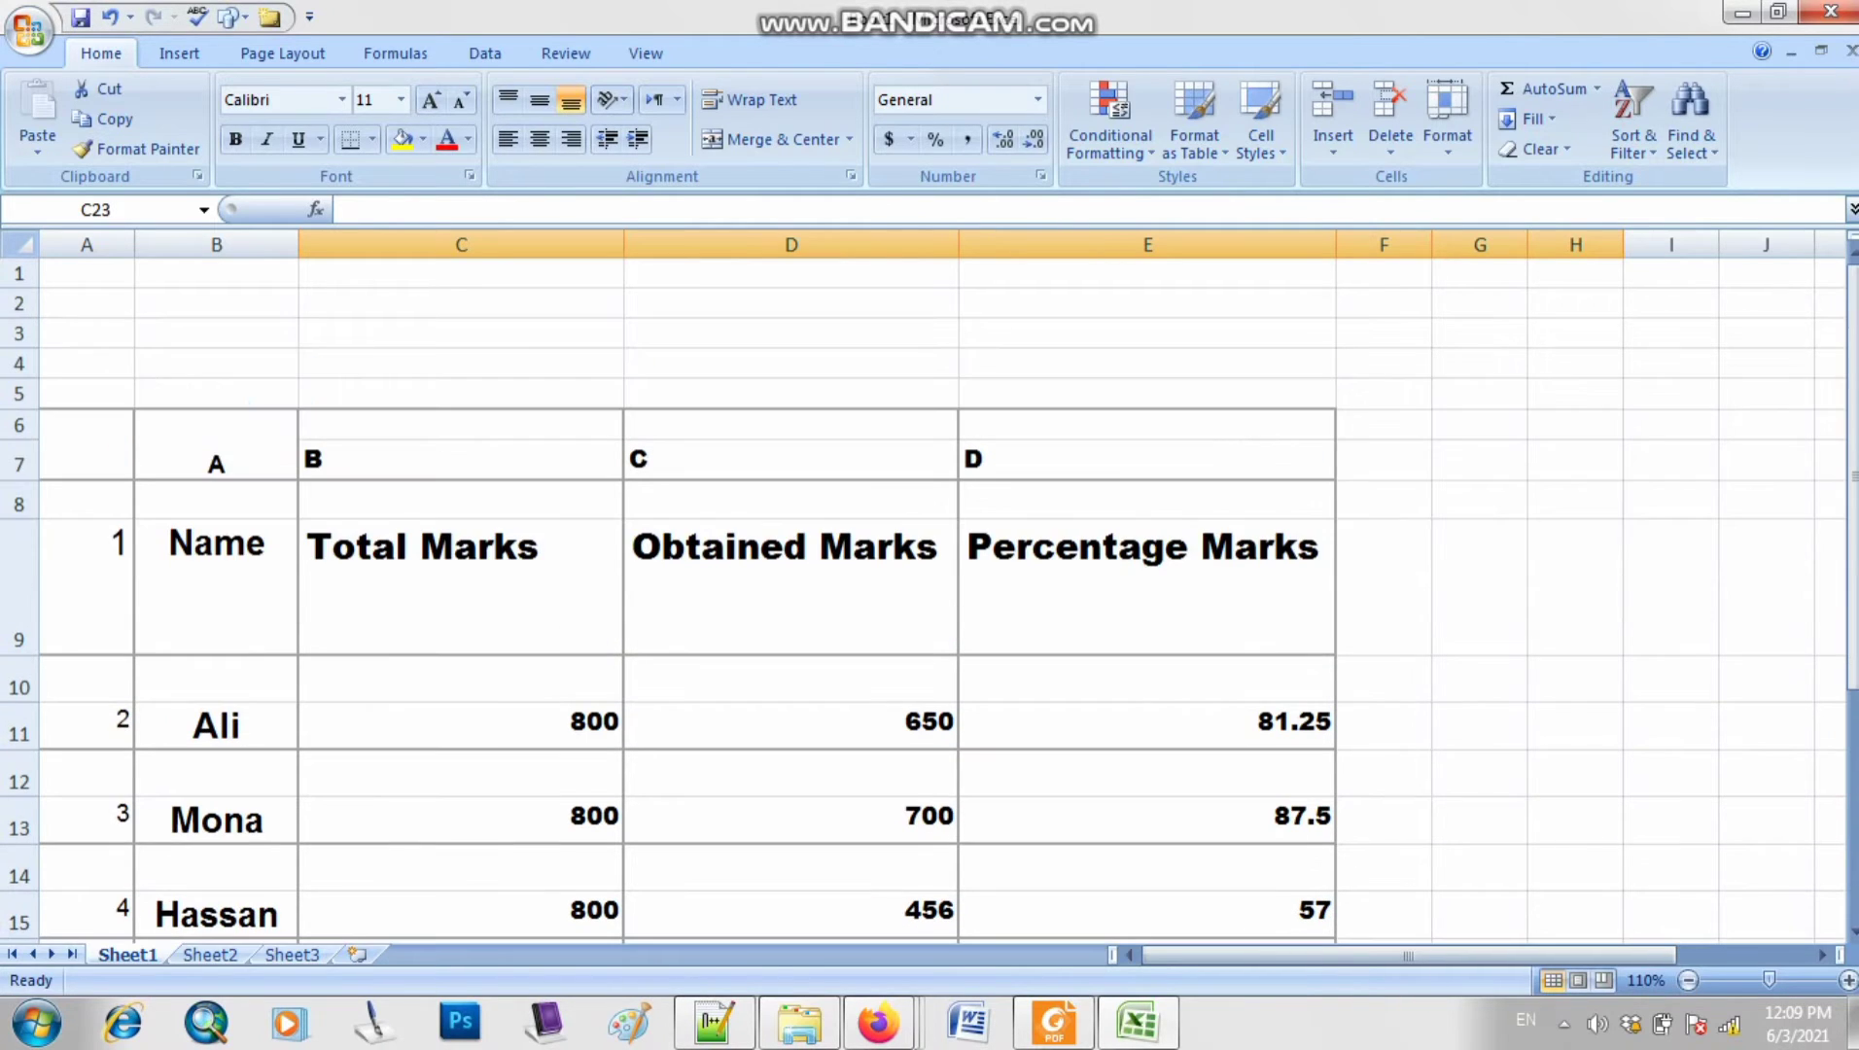
pyautogui.click(20, 287)
pyautogui.click(20, 275)
pyautogui.moveTo(20, 282); pyautogui.dragTo(19, 399)
pyautogui.rightClick(27, 309)
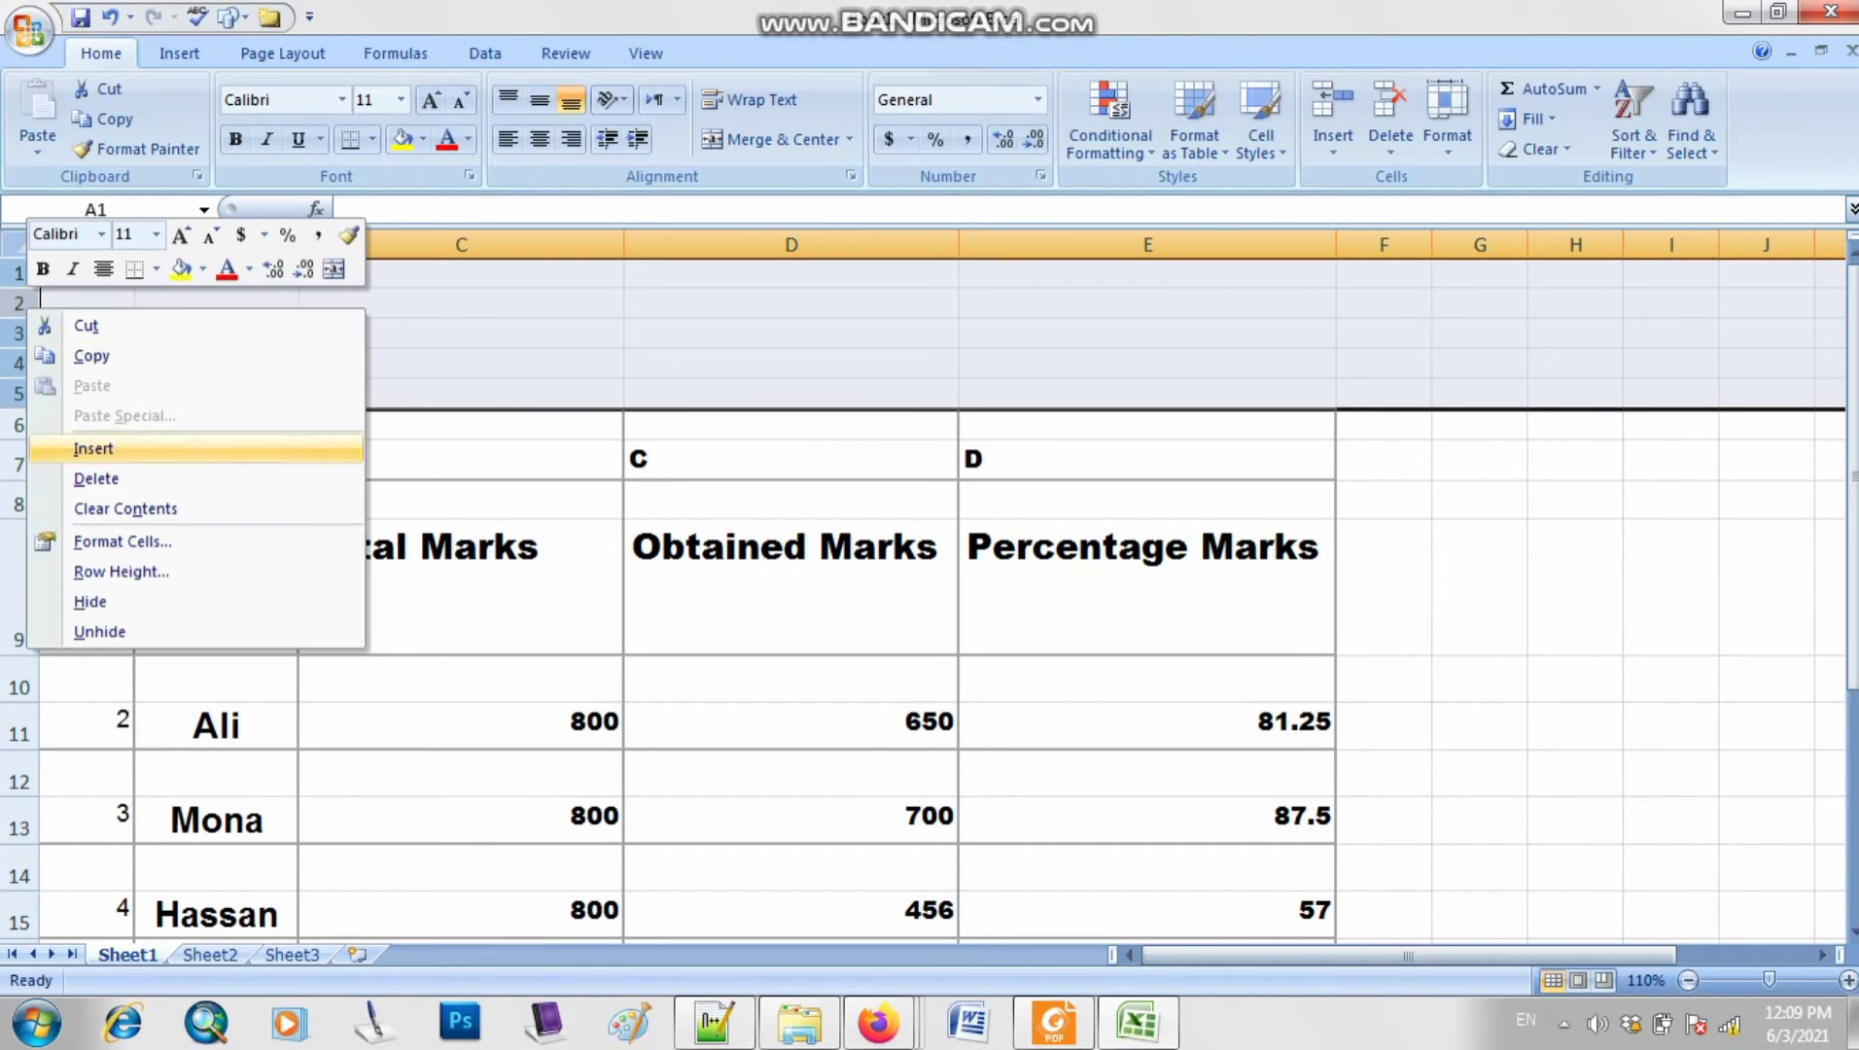
pyautogui.click(96, 478)
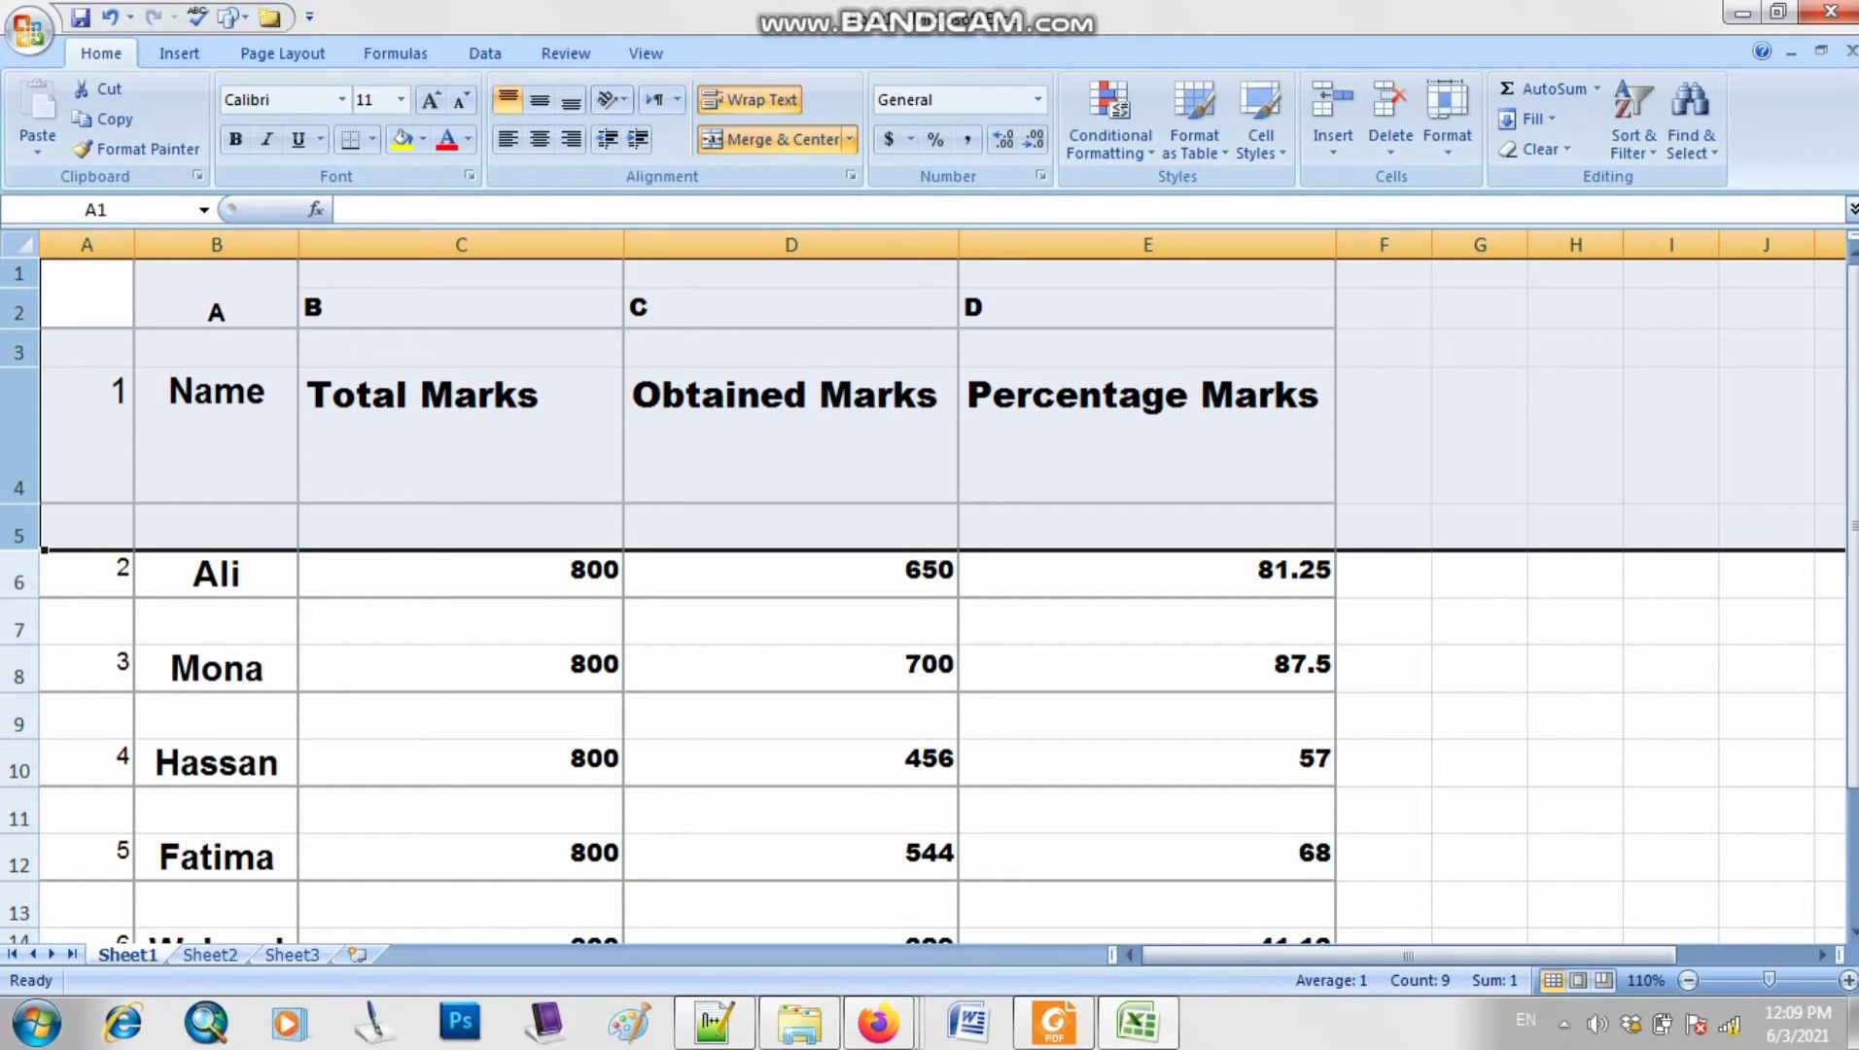
# - Copy the range B1:D6 of the marks table and paste it at D25 in the empty area below
pyautogui.click(216, 295)
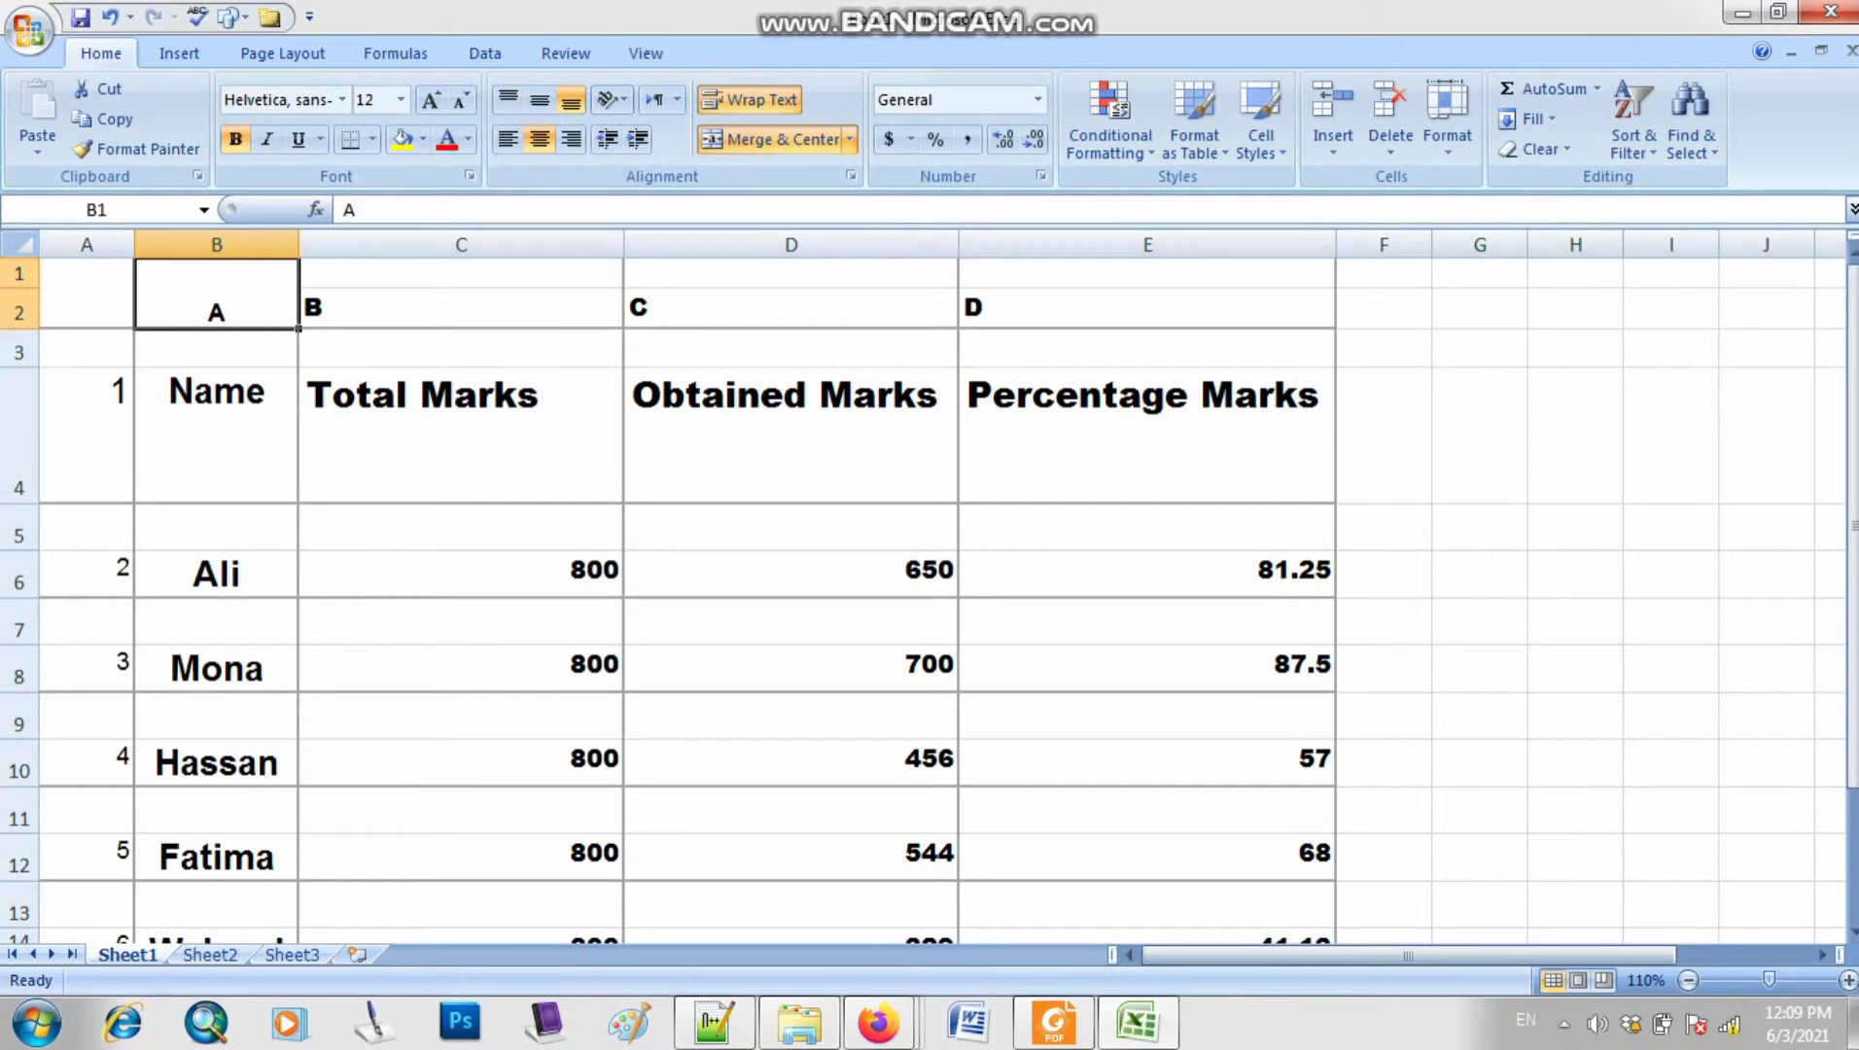
pyautogui.hotkey('shift', 'Right')
pyautogui.hotkey('shift', 'Right')
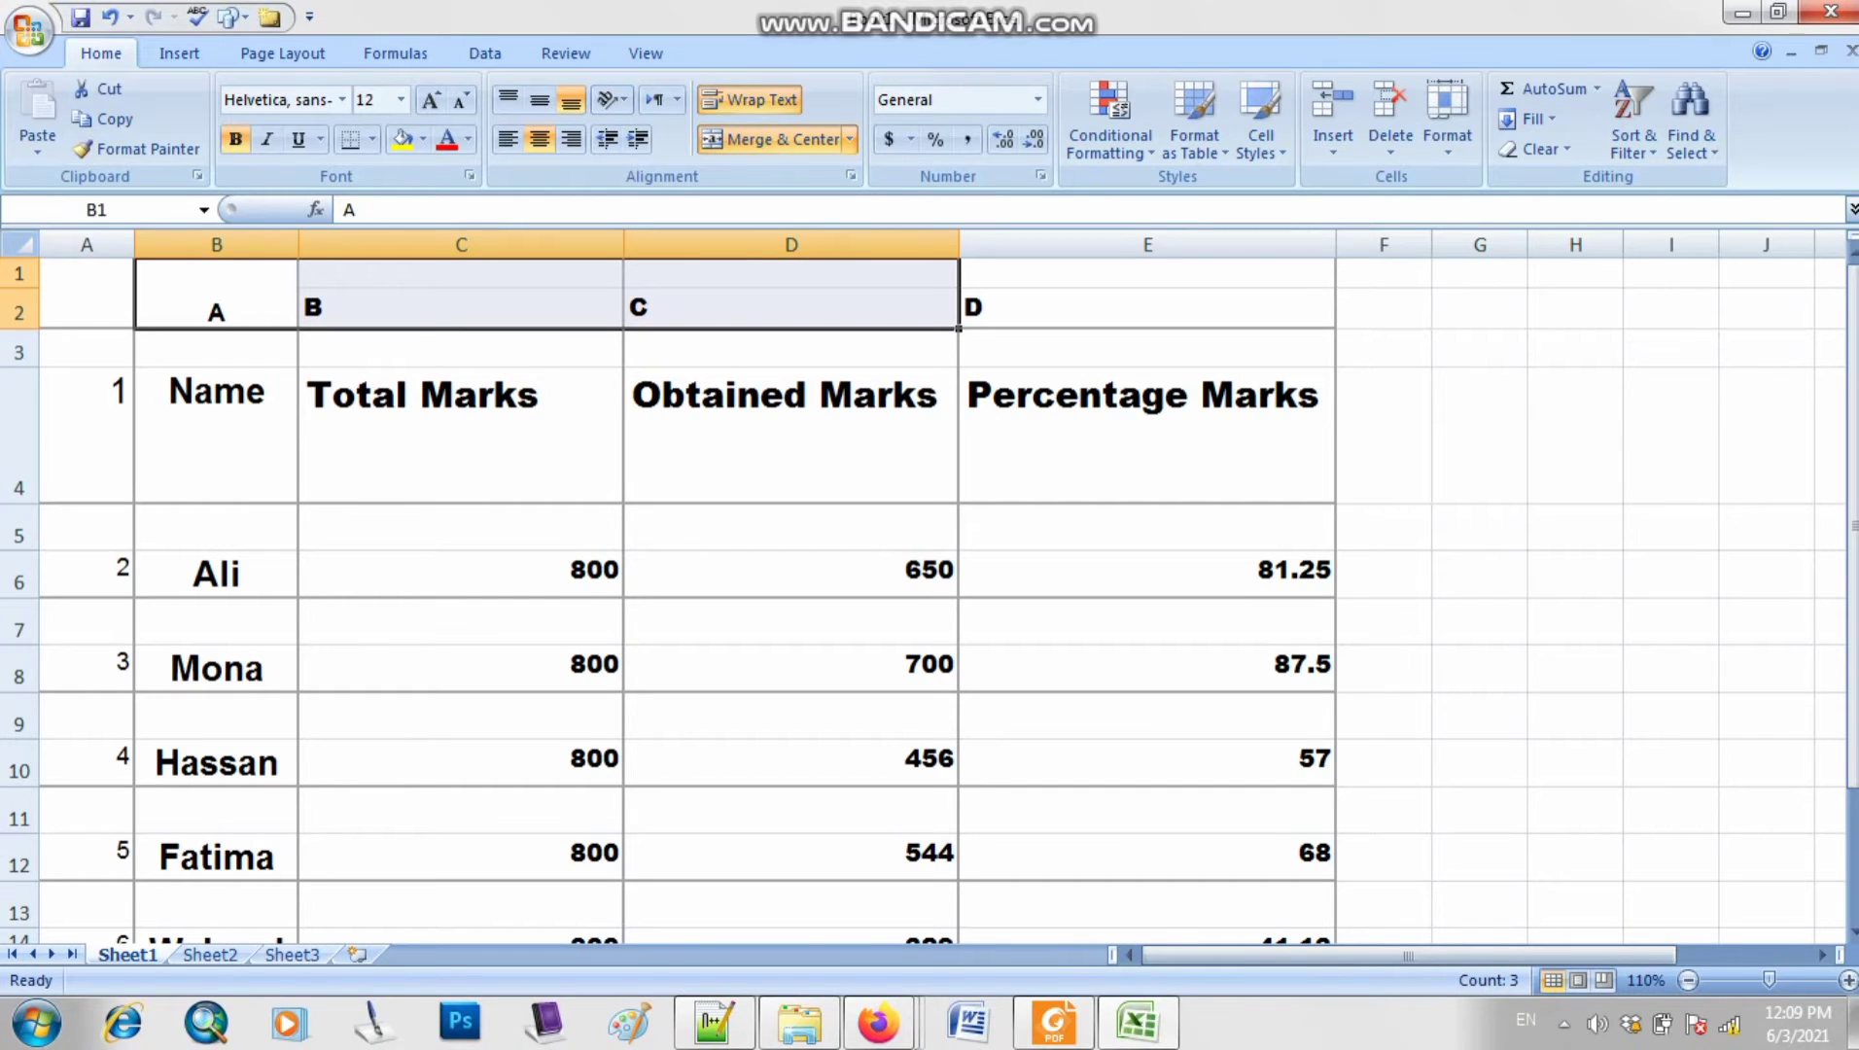
pyautogui.hotkey('shift', 'Down')
pyautogui.hotkey('shift', 'Down')
pyautogui.hotkey('shift', 'Down')
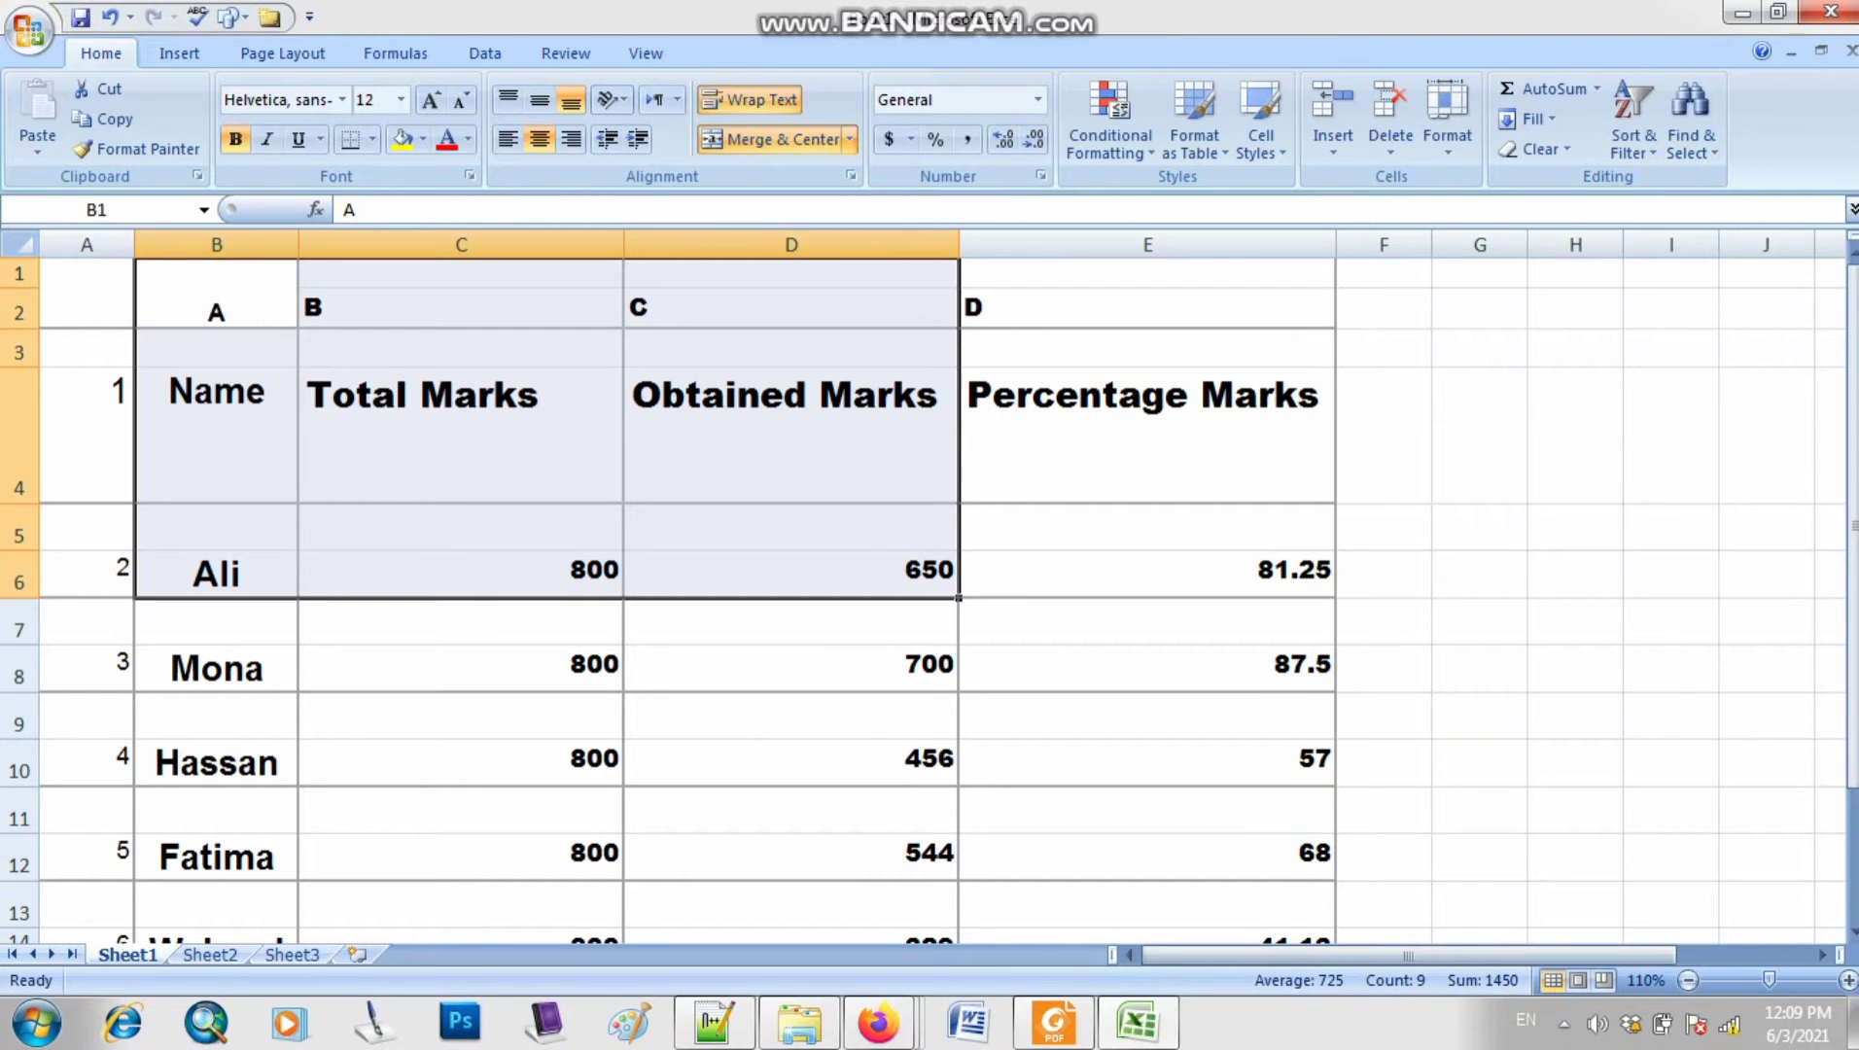
pyautogui.hotkey('ctrl', 'c')
pyautogui.scroll(-6, 924, 598)
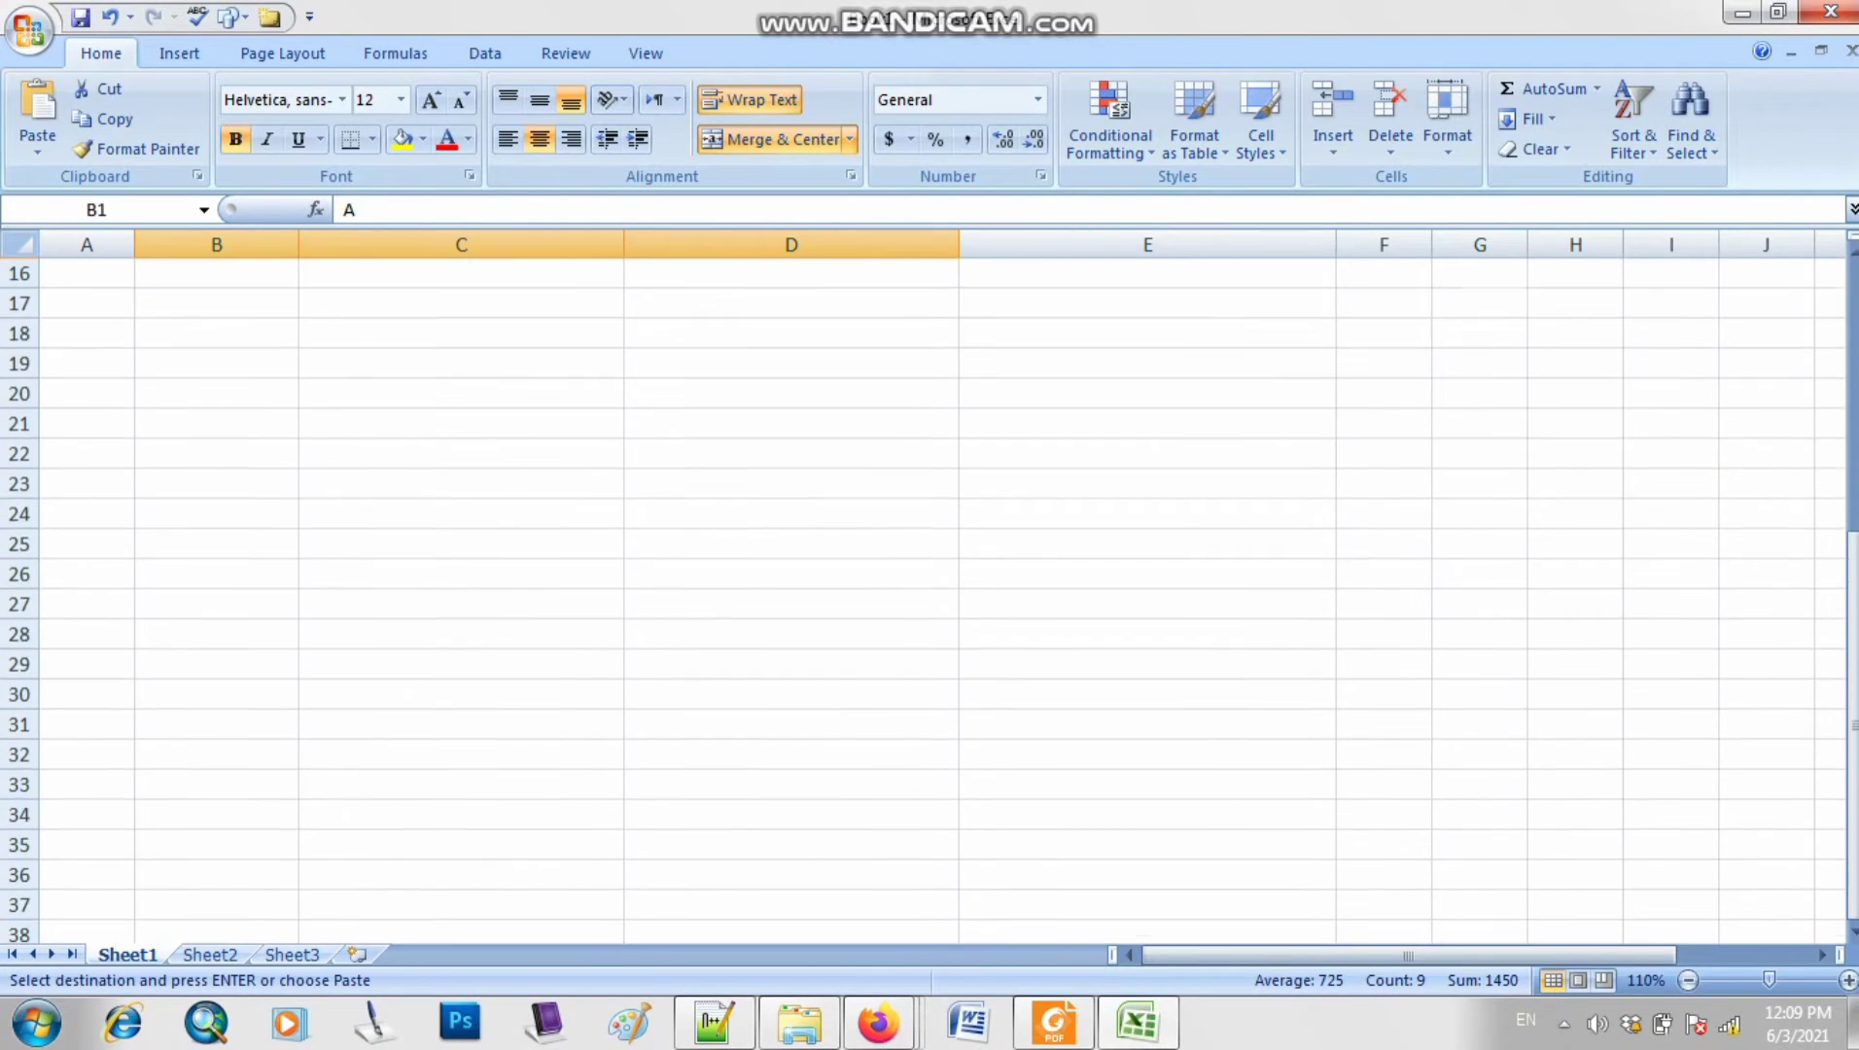
pyautogui.click(791, 454)
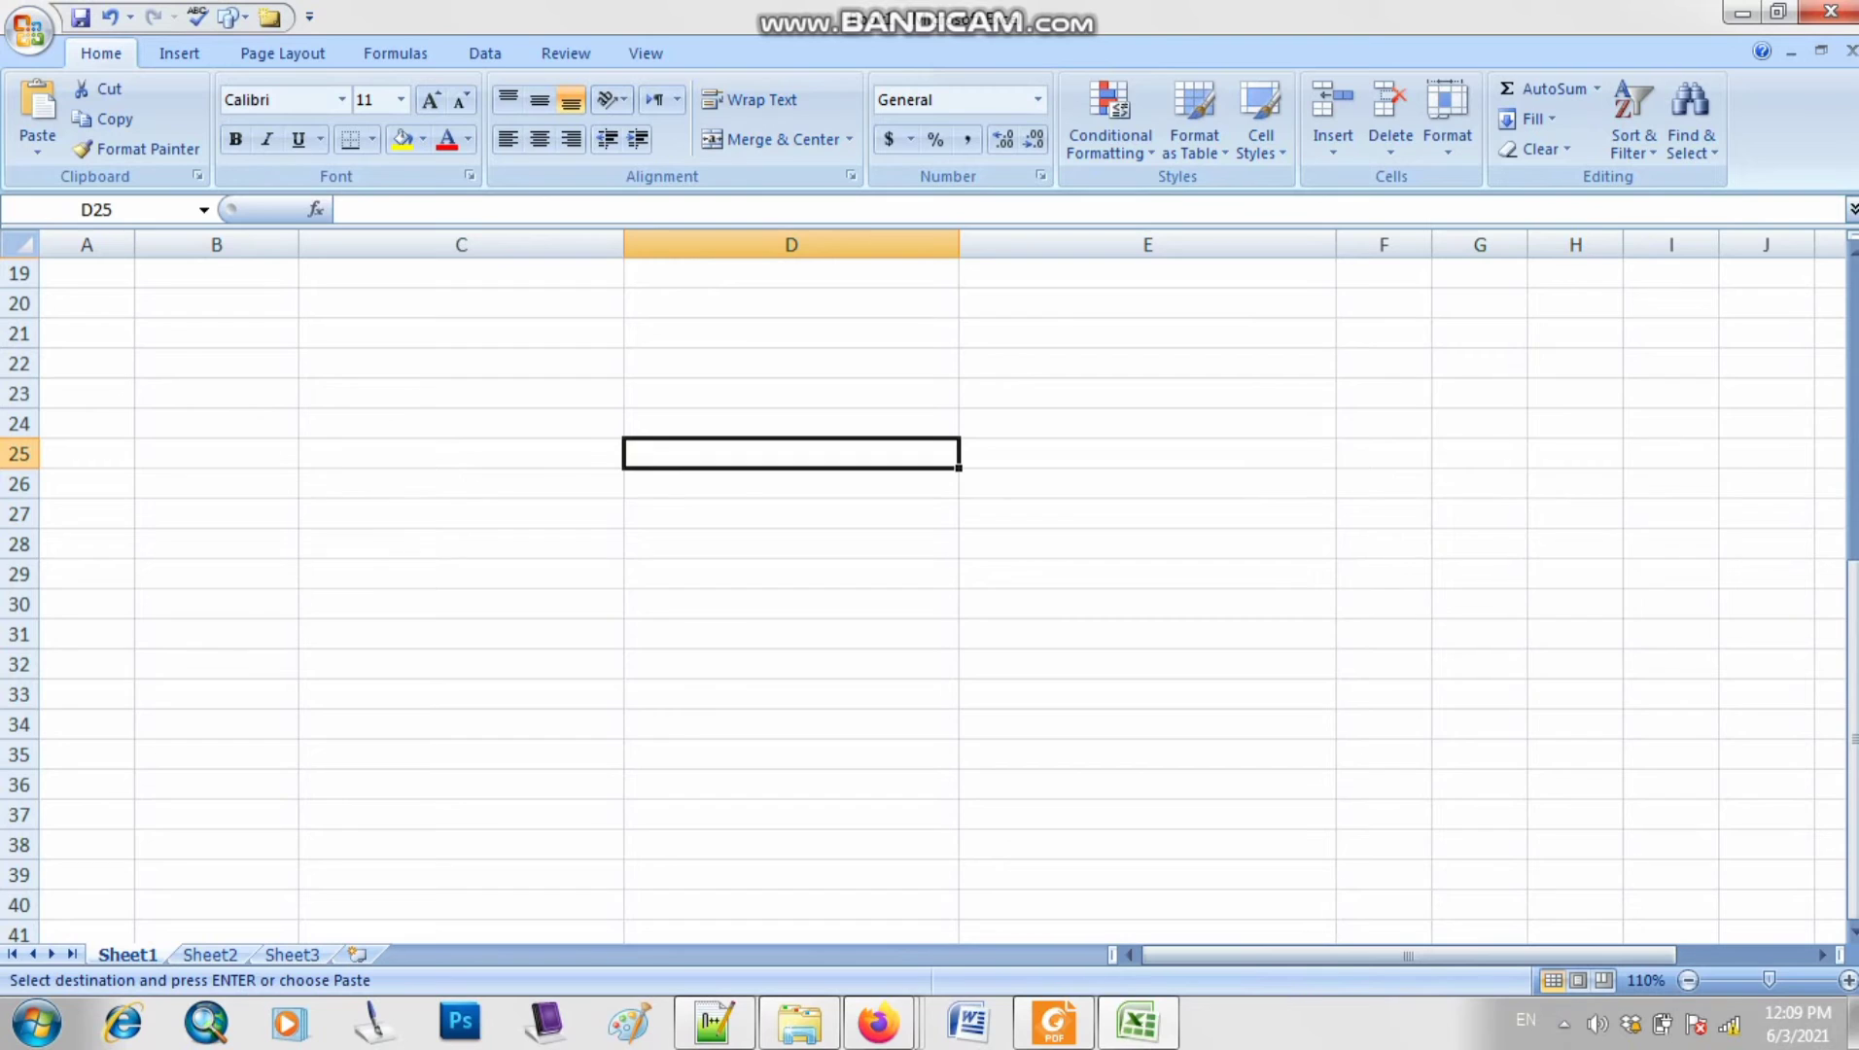
pyautogui.hotkey('ctrl', 'v')
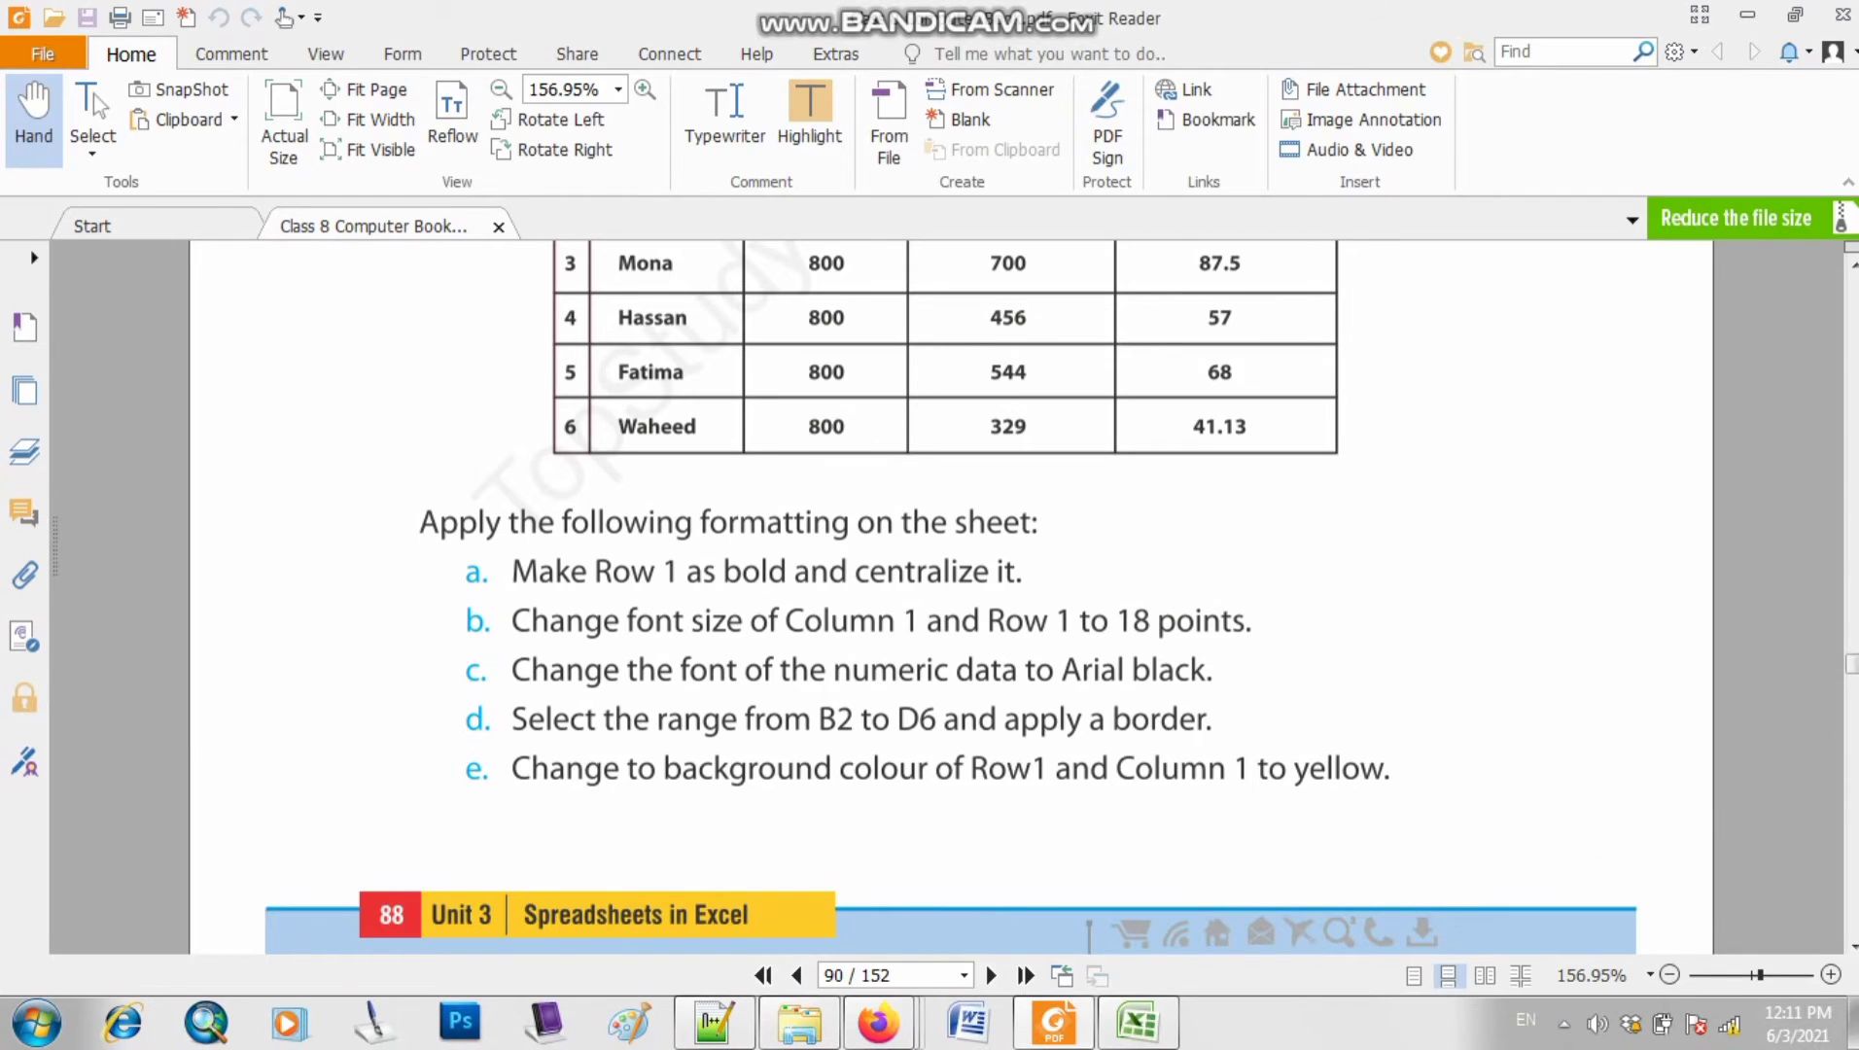
# - Return from the PDF to Excel and select the range B1:D6 of the marks table again
pyautogui.click(1137, 1023)
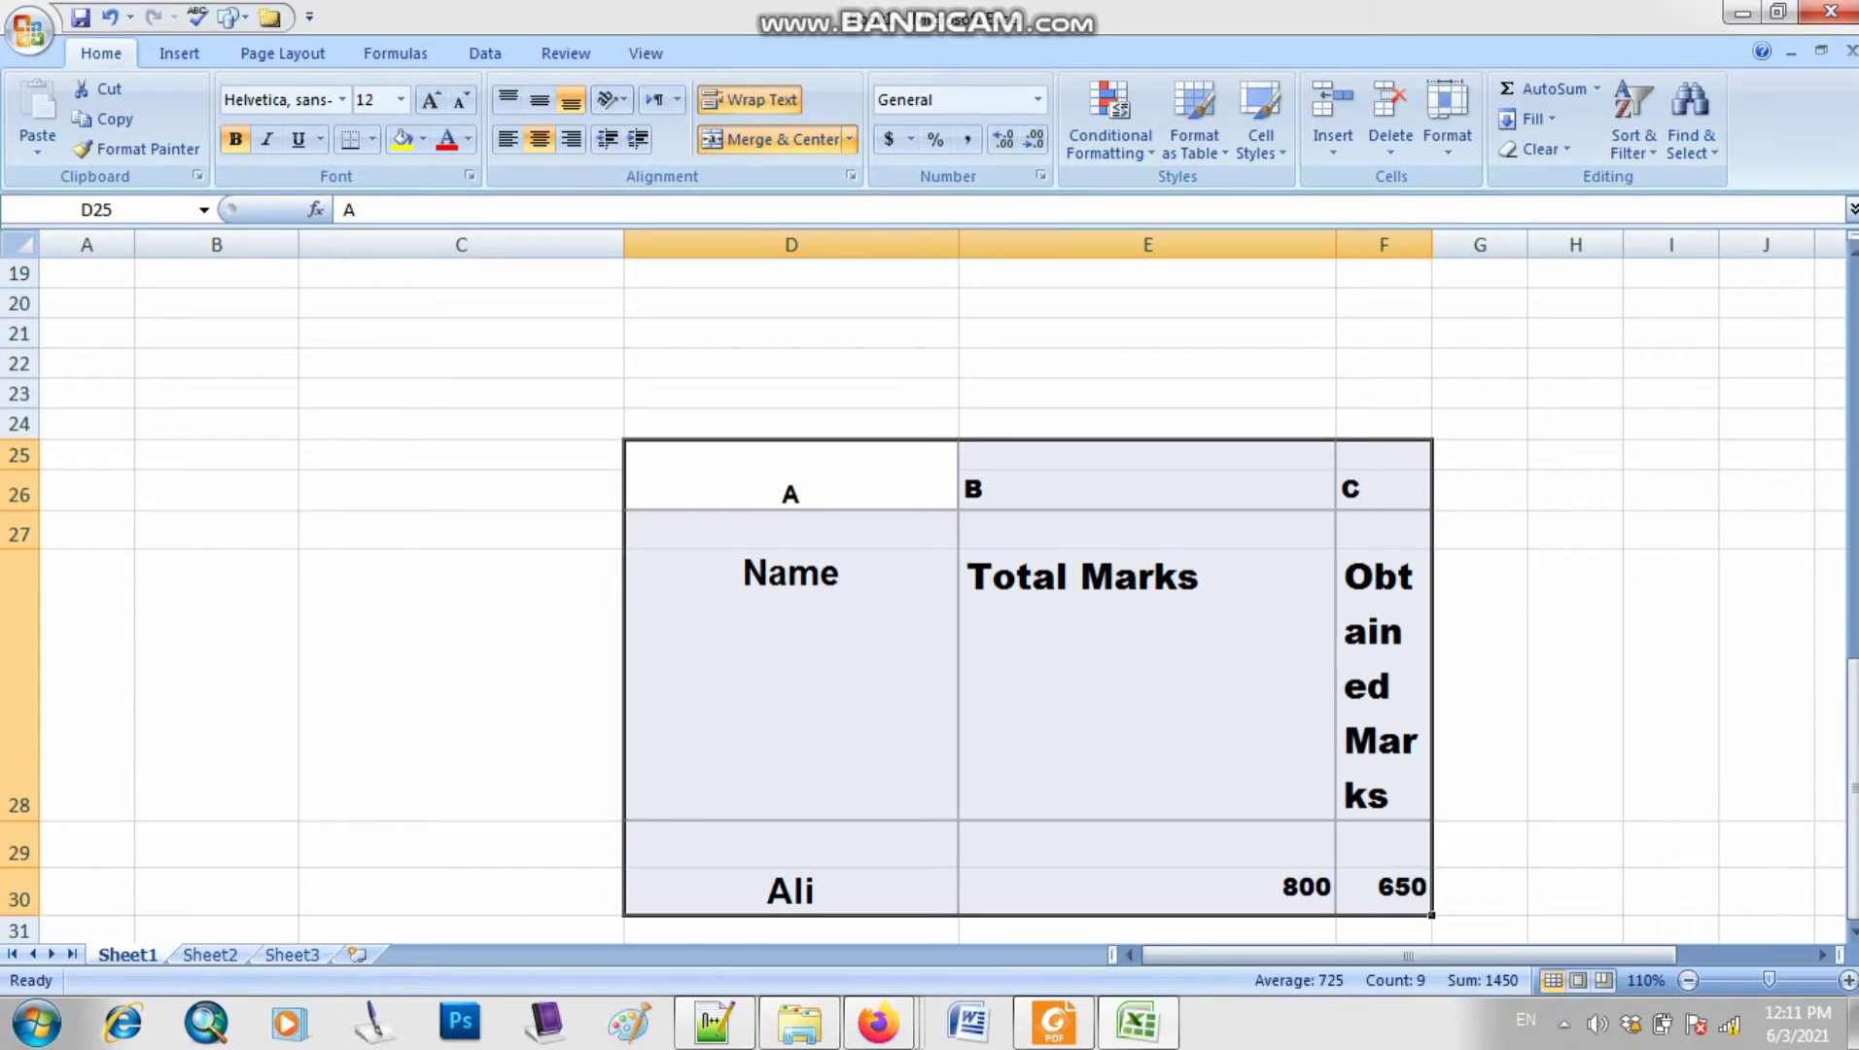
pyautogui.scroll(6, 930, 603)
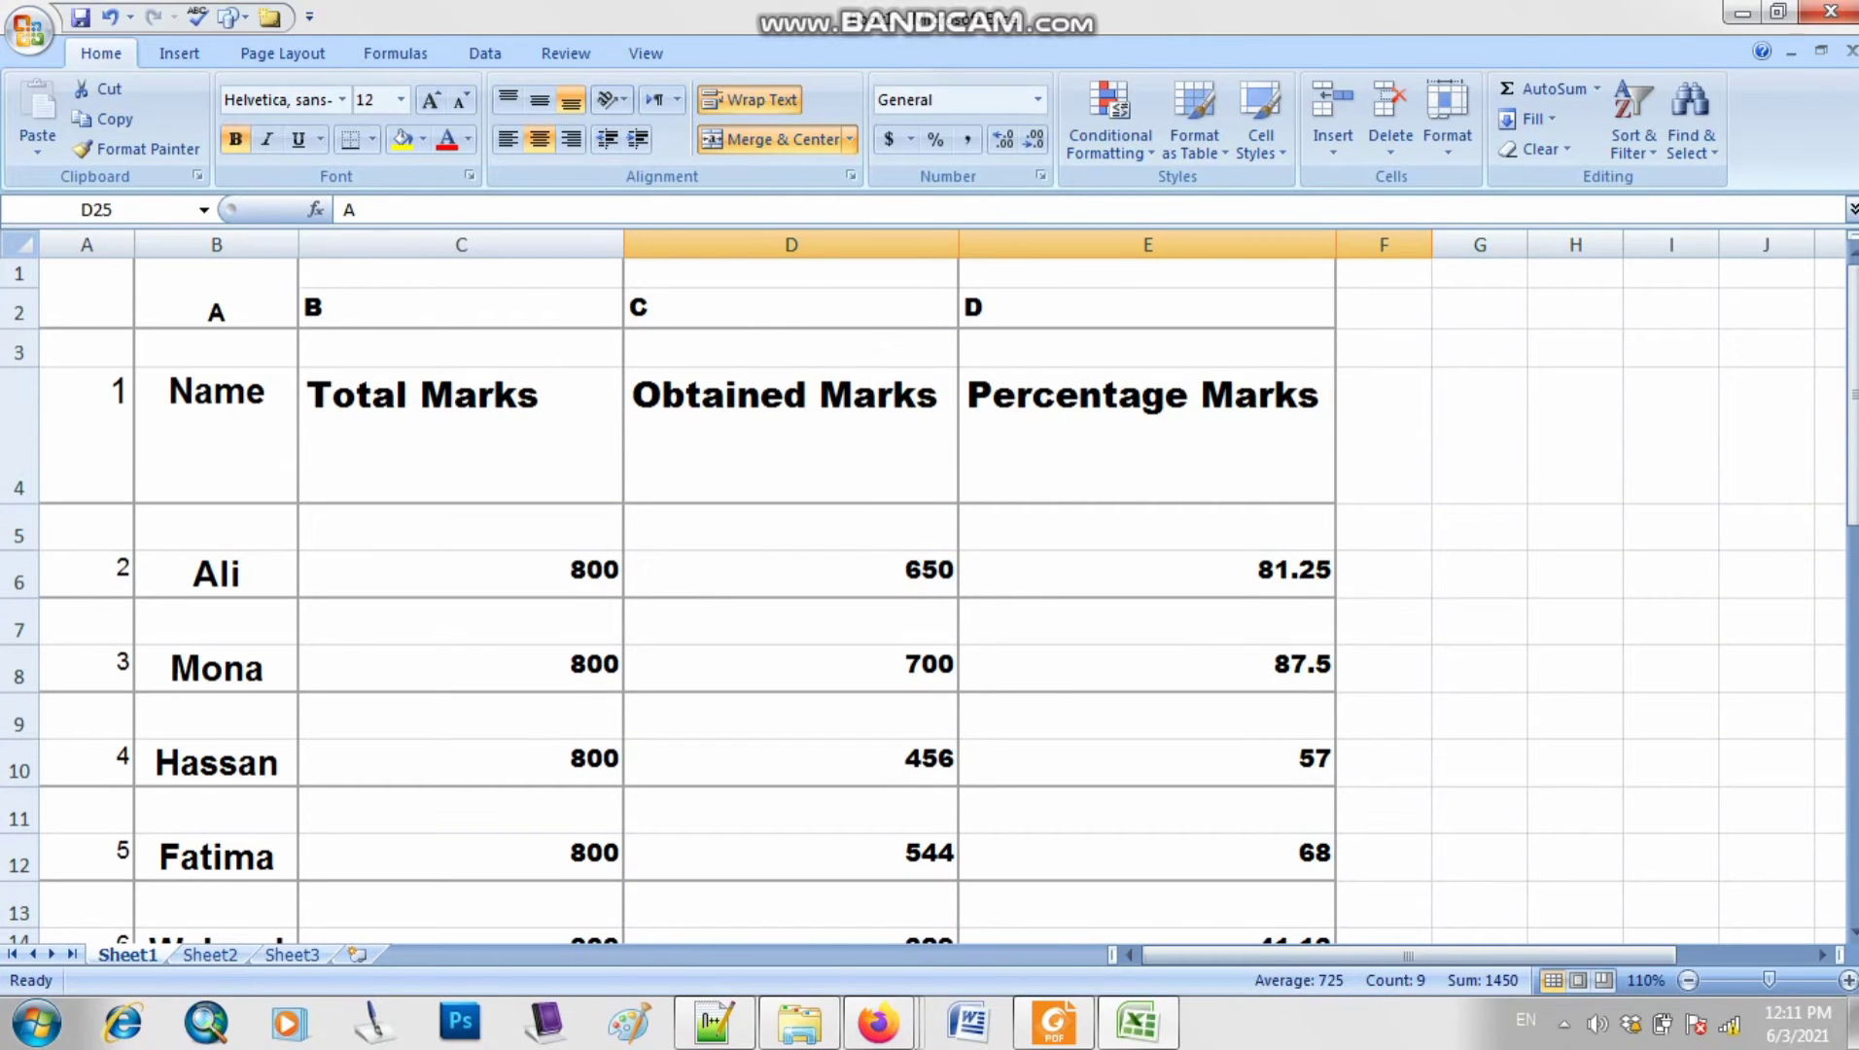
pyautogui.click(215, 296)
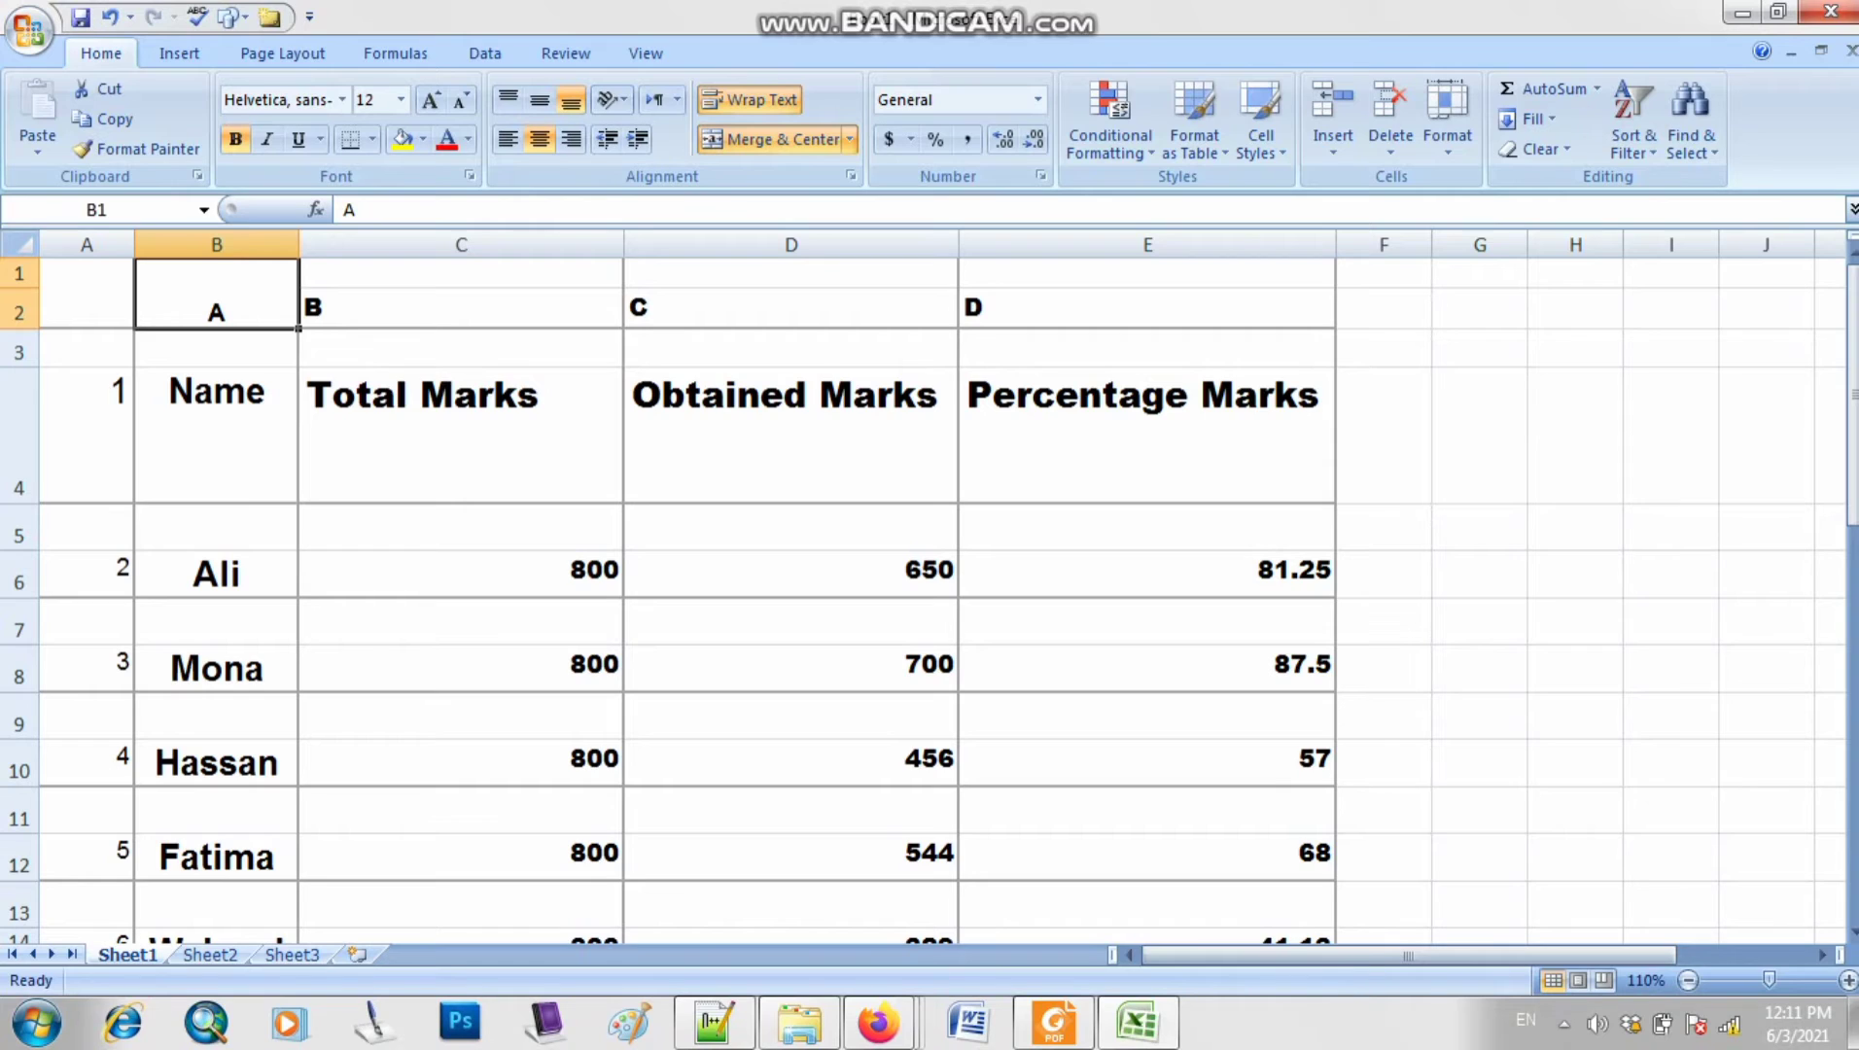
pyautogui.moveTo(216, 296); pyautogui.dragTo(791, 576)
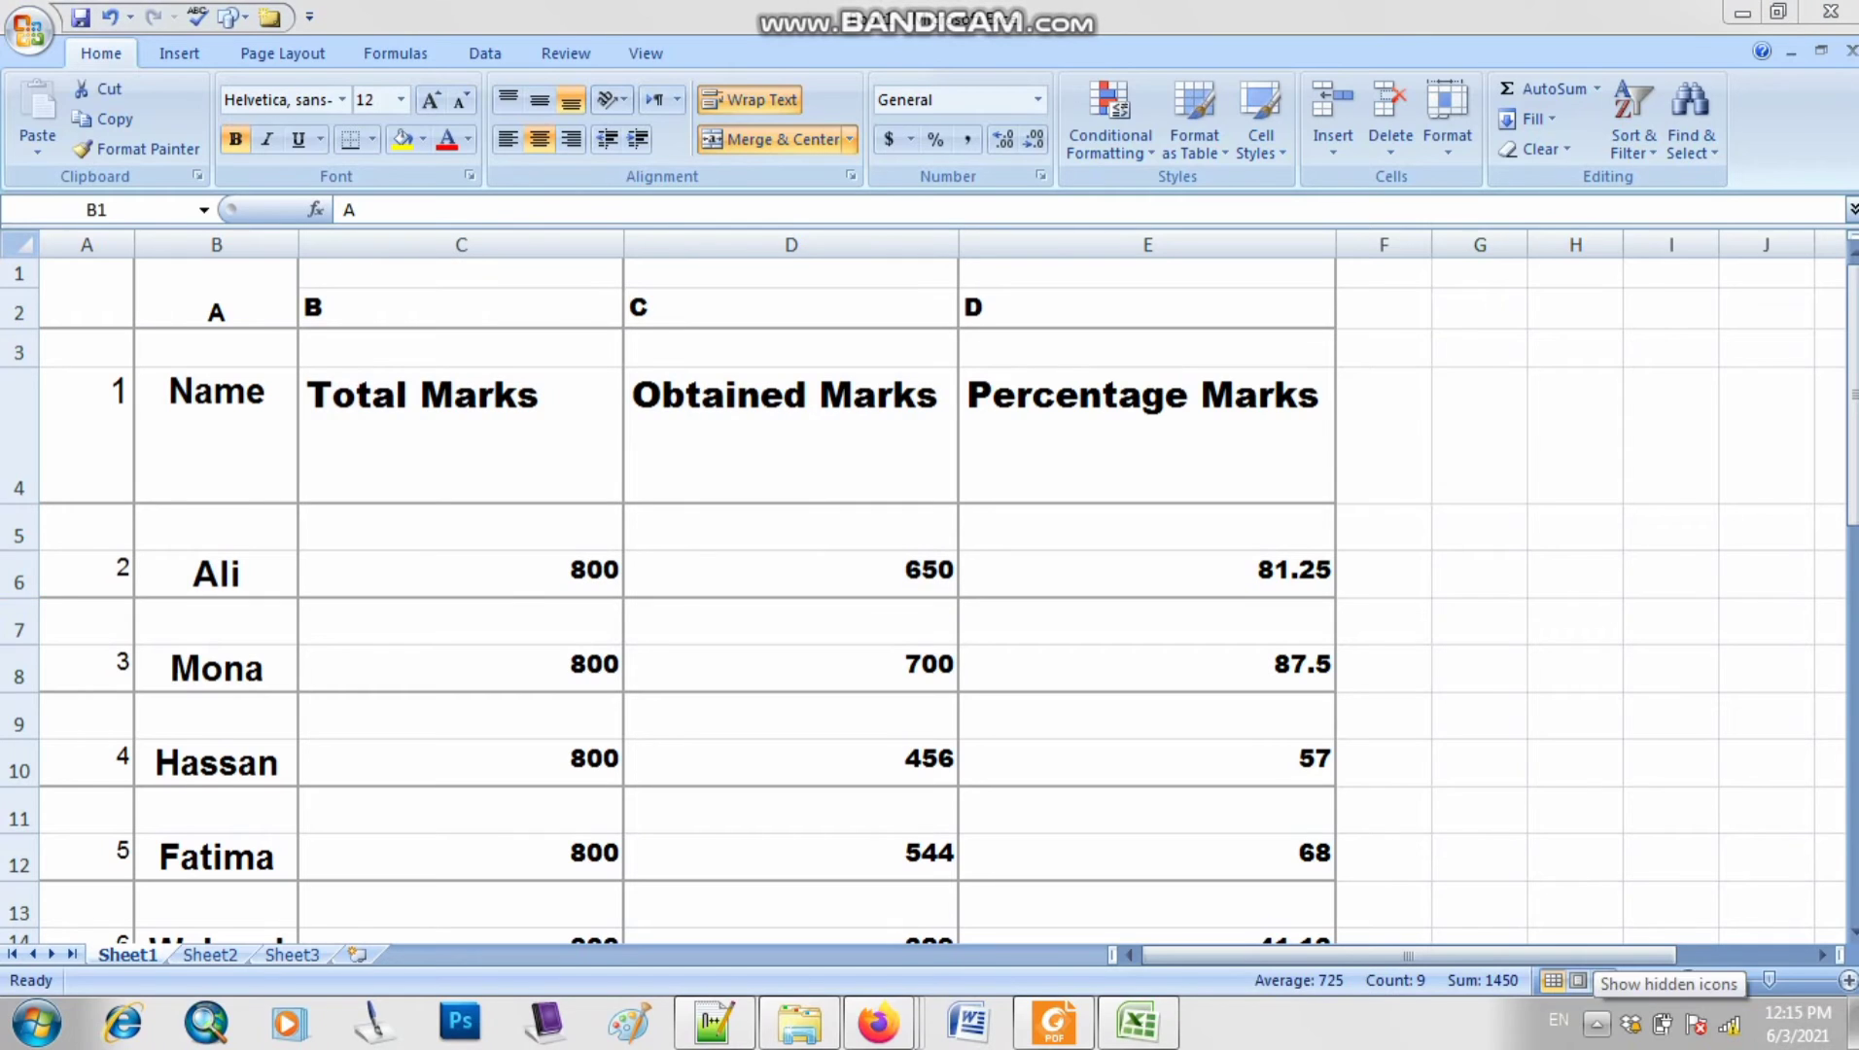
pyautogui.click(1596, 1022)
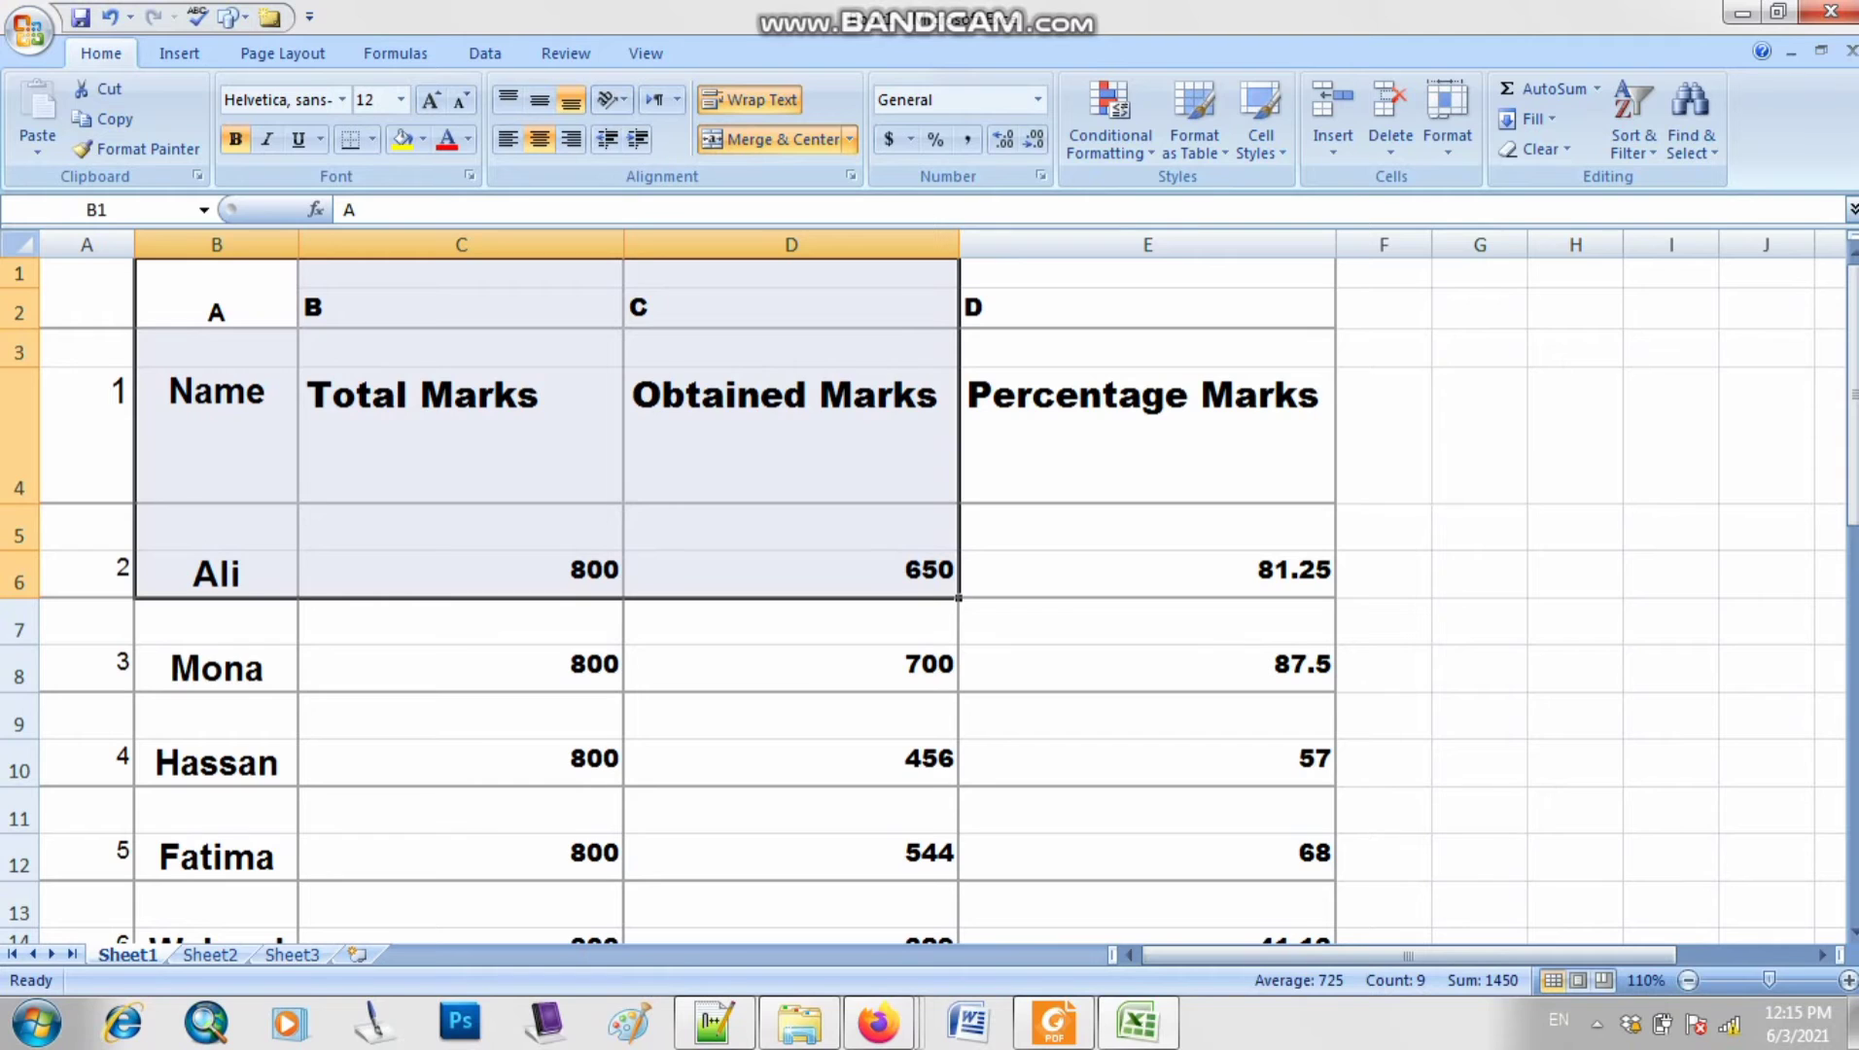
# - Clear the contents of the pasted copy in the range D24:F30 below the marks table
pyautogui.click(1148, 575)
pyautogui.scroll(-3, 1147, 575)
pyautogui.scroll(2, 1147, 575)
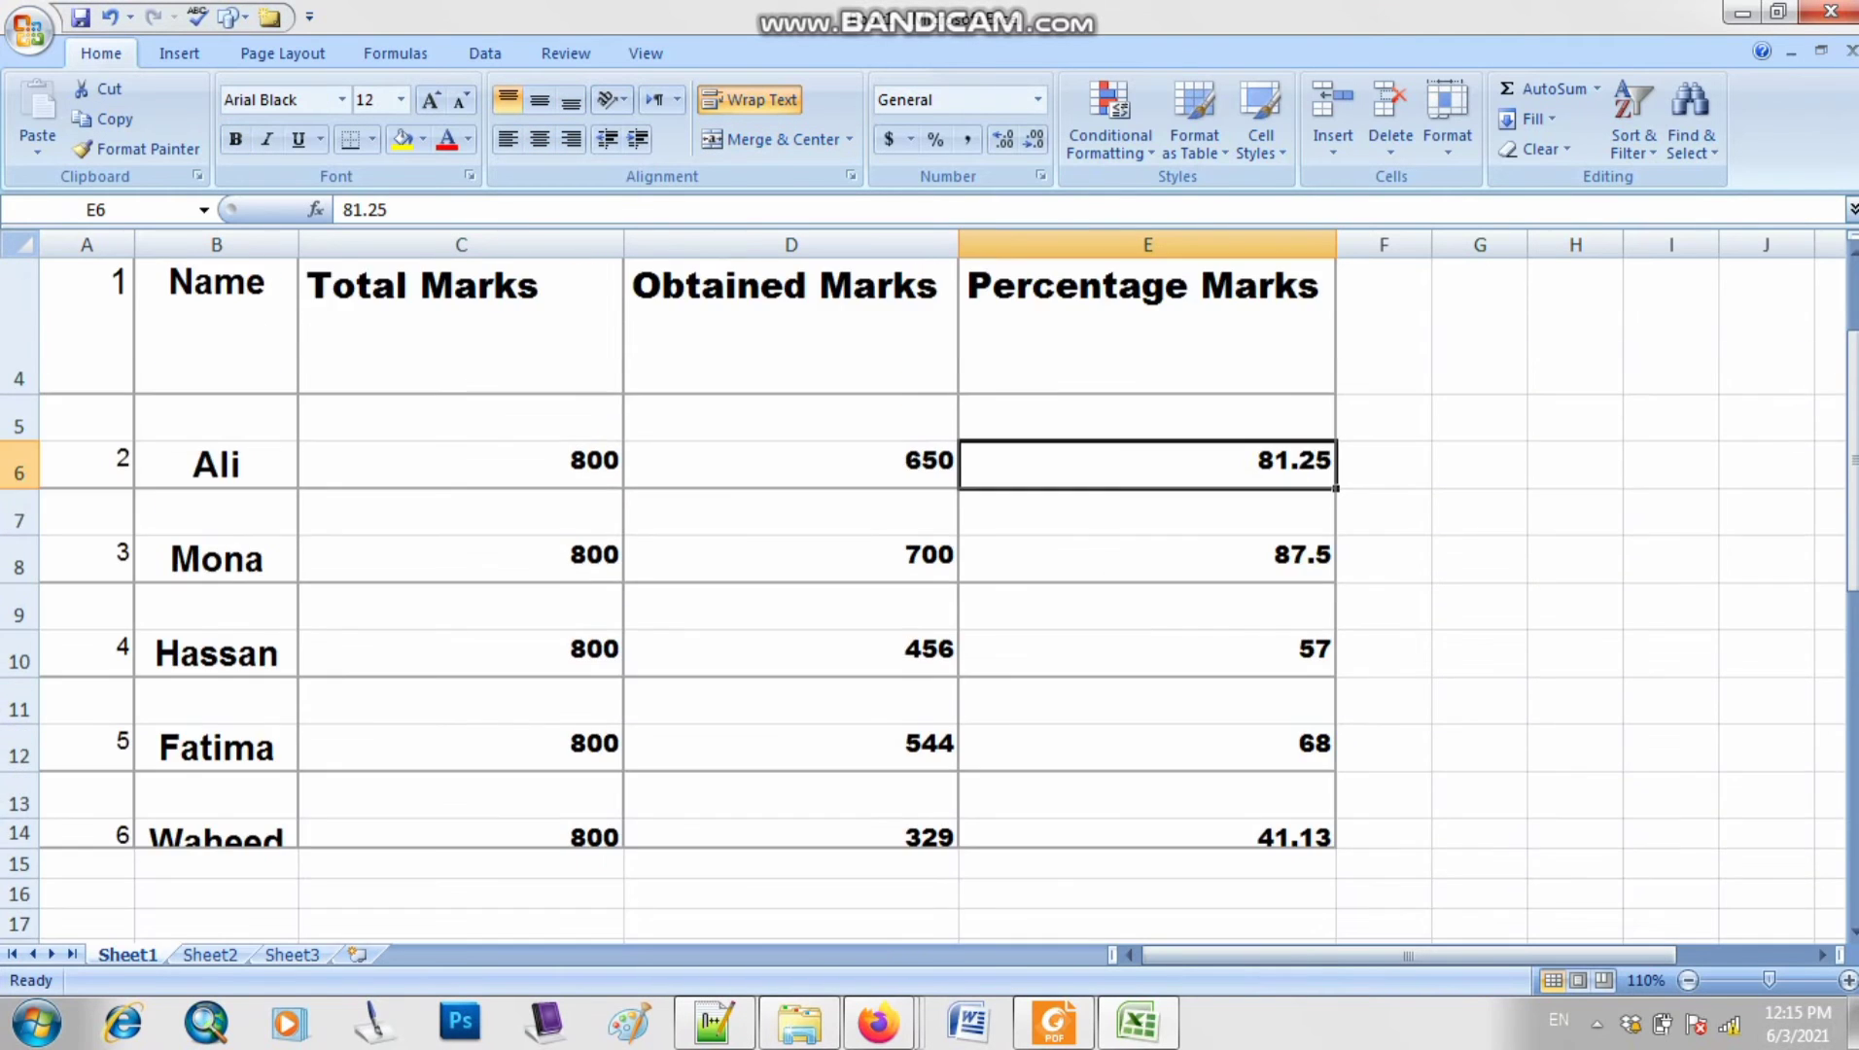
pyautogui.scroll(-5, 1147, 575)
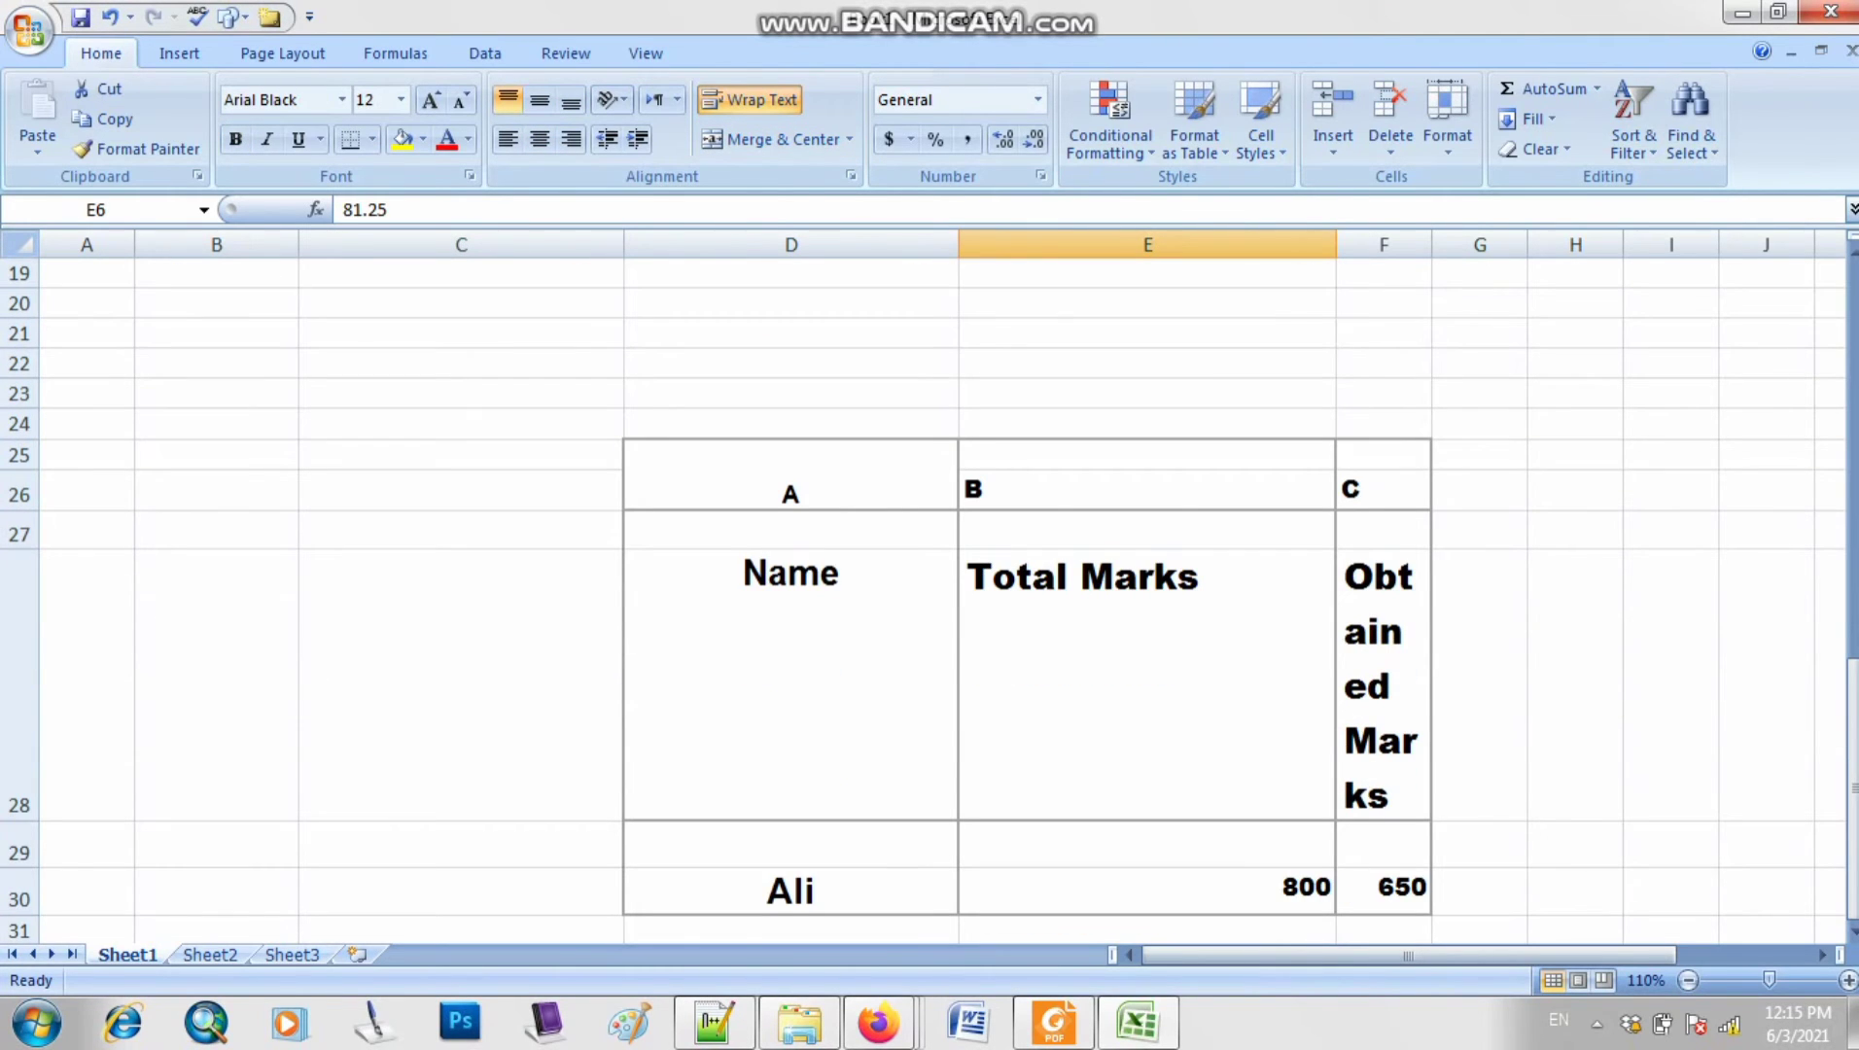
pyautogui.moveTo(790, 423); pyautogui.dragTo(1382, 890)
pyautogui.press('Delete')
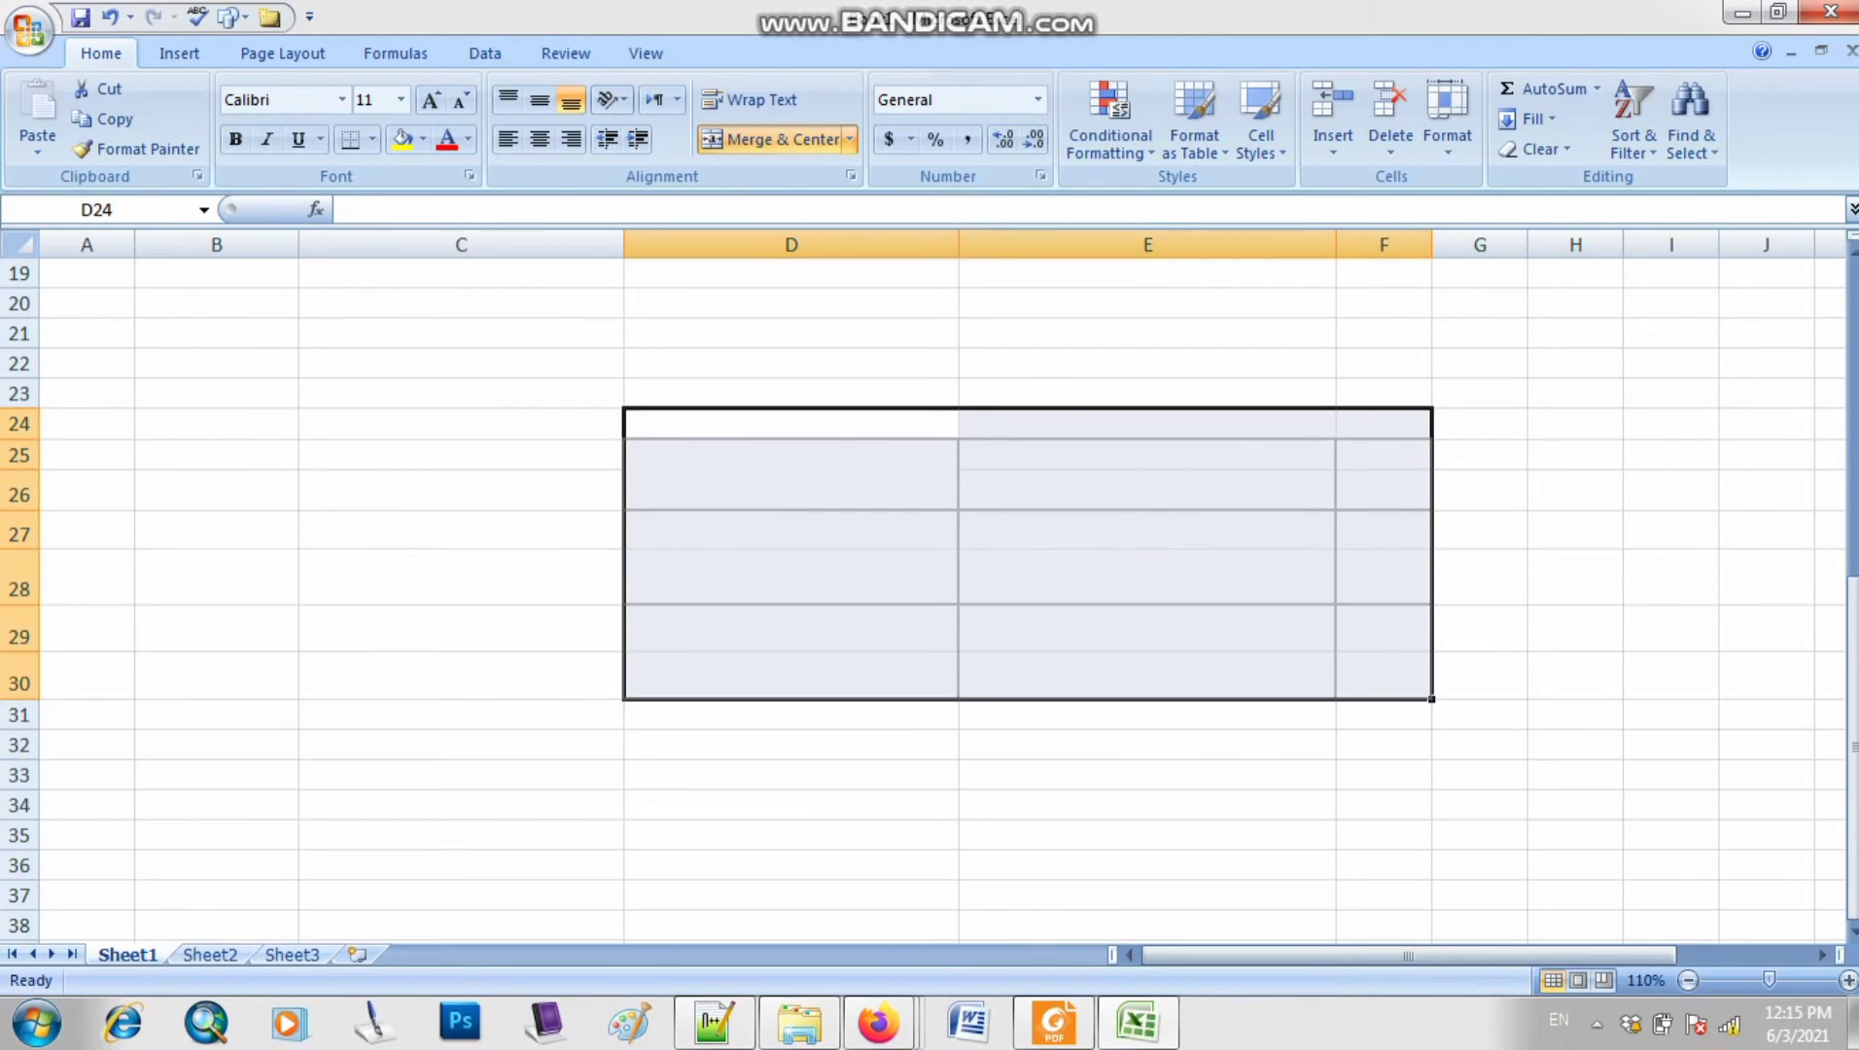
pyautogui.click(791, 424)
pyautogui.scroll(6, 791, 424)
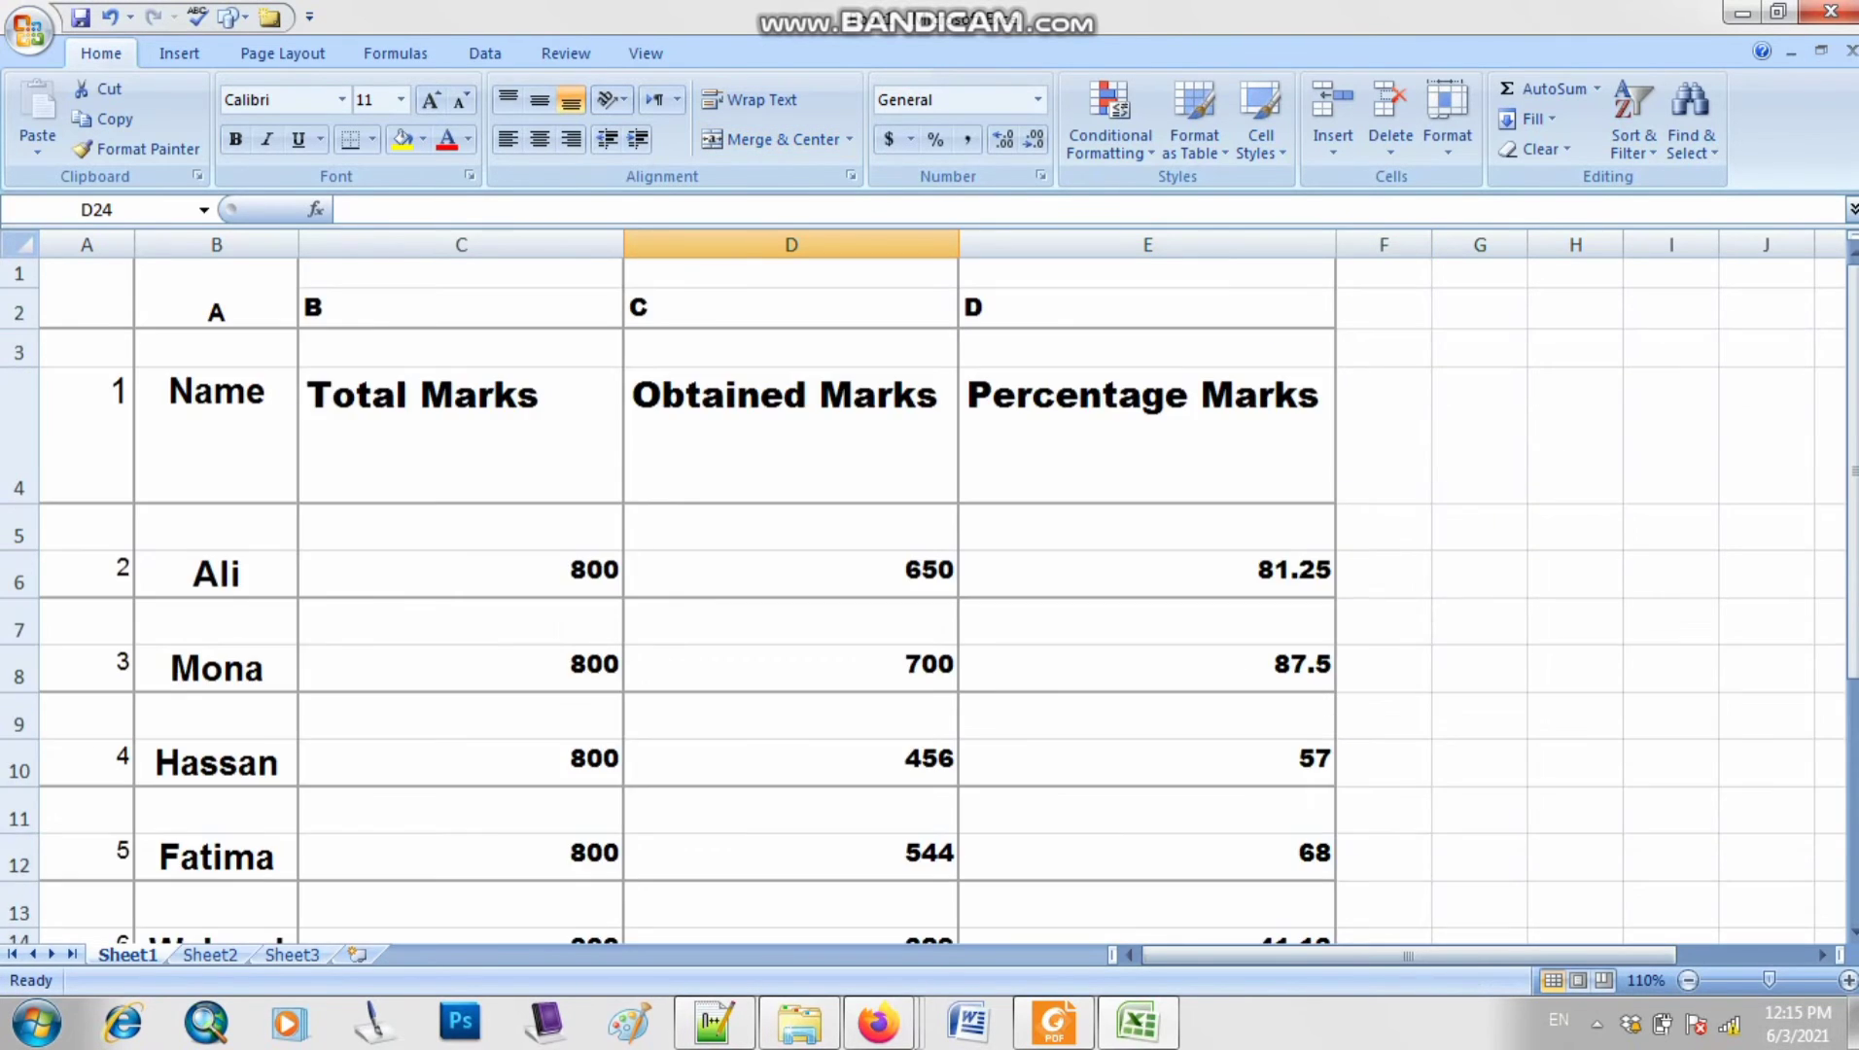
# - Reread the background colour instruction in the PDF, and return to Excel to identify row 1 and column A
pyautogui.click(1054, 1022)
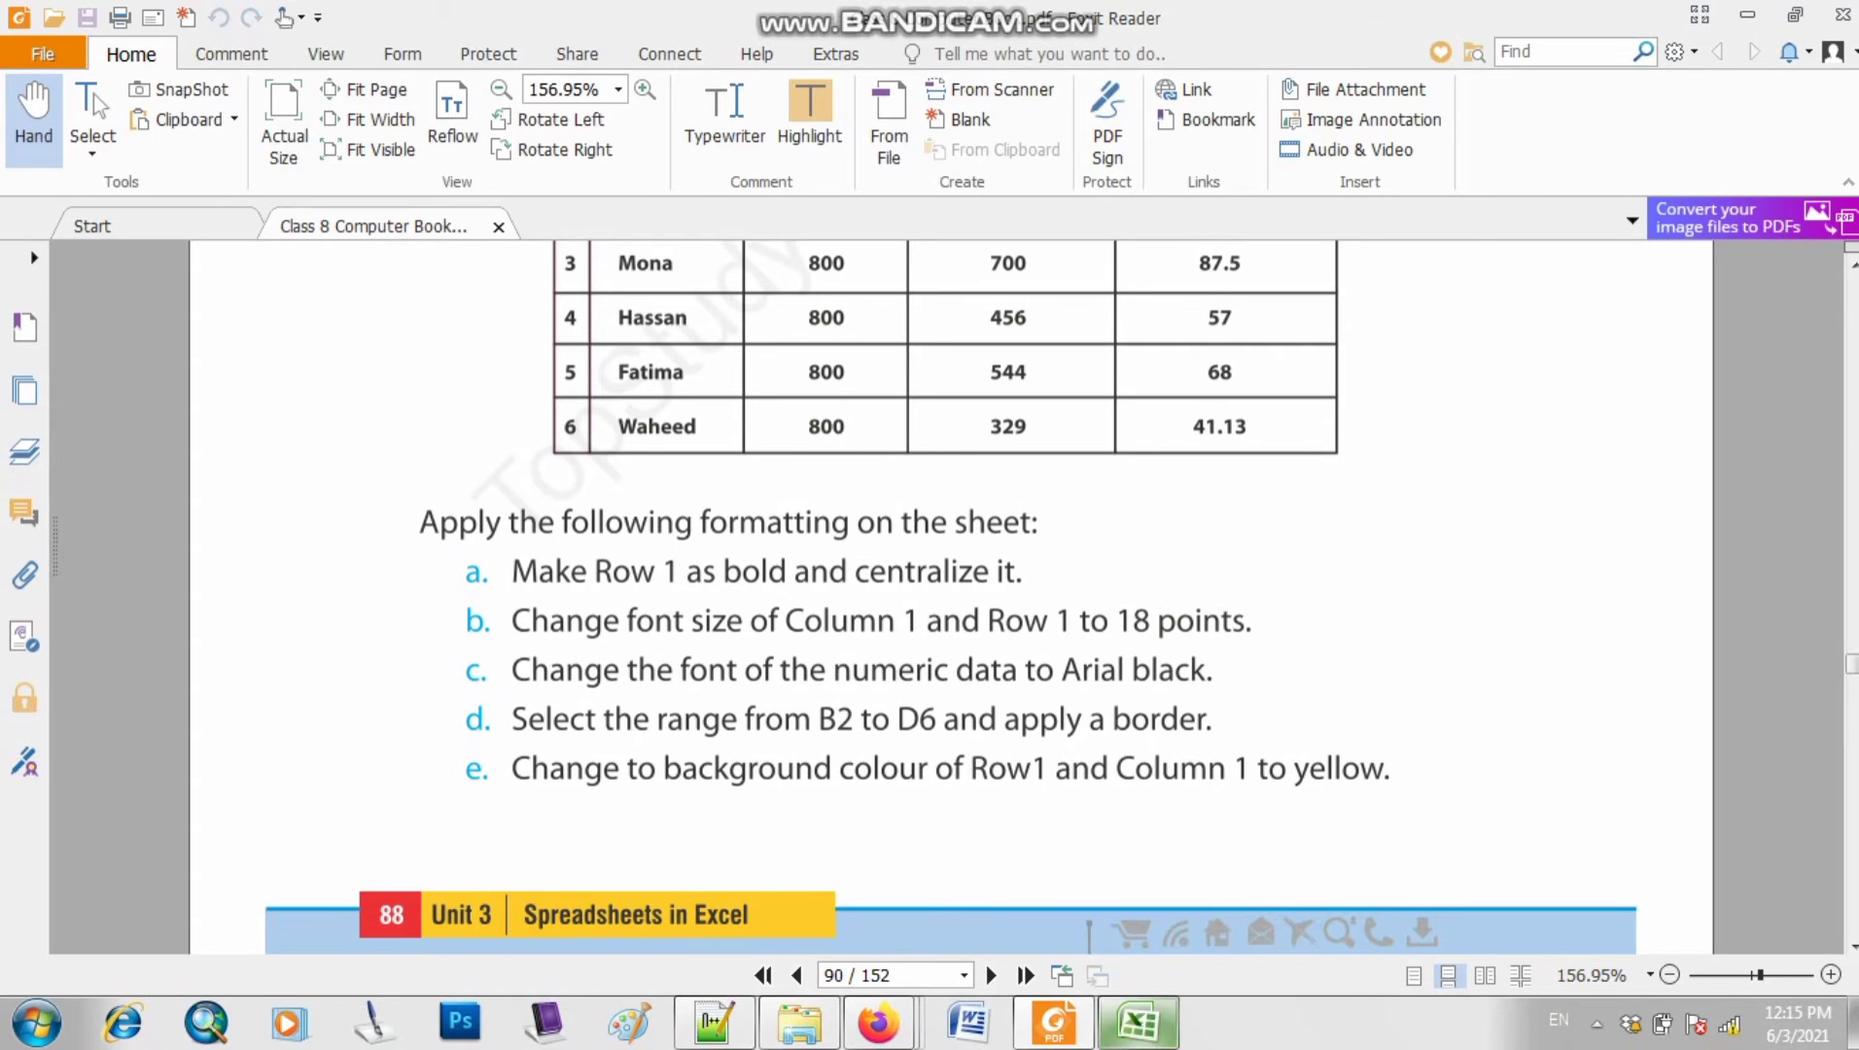
pyautogui.click(1137, 1021)
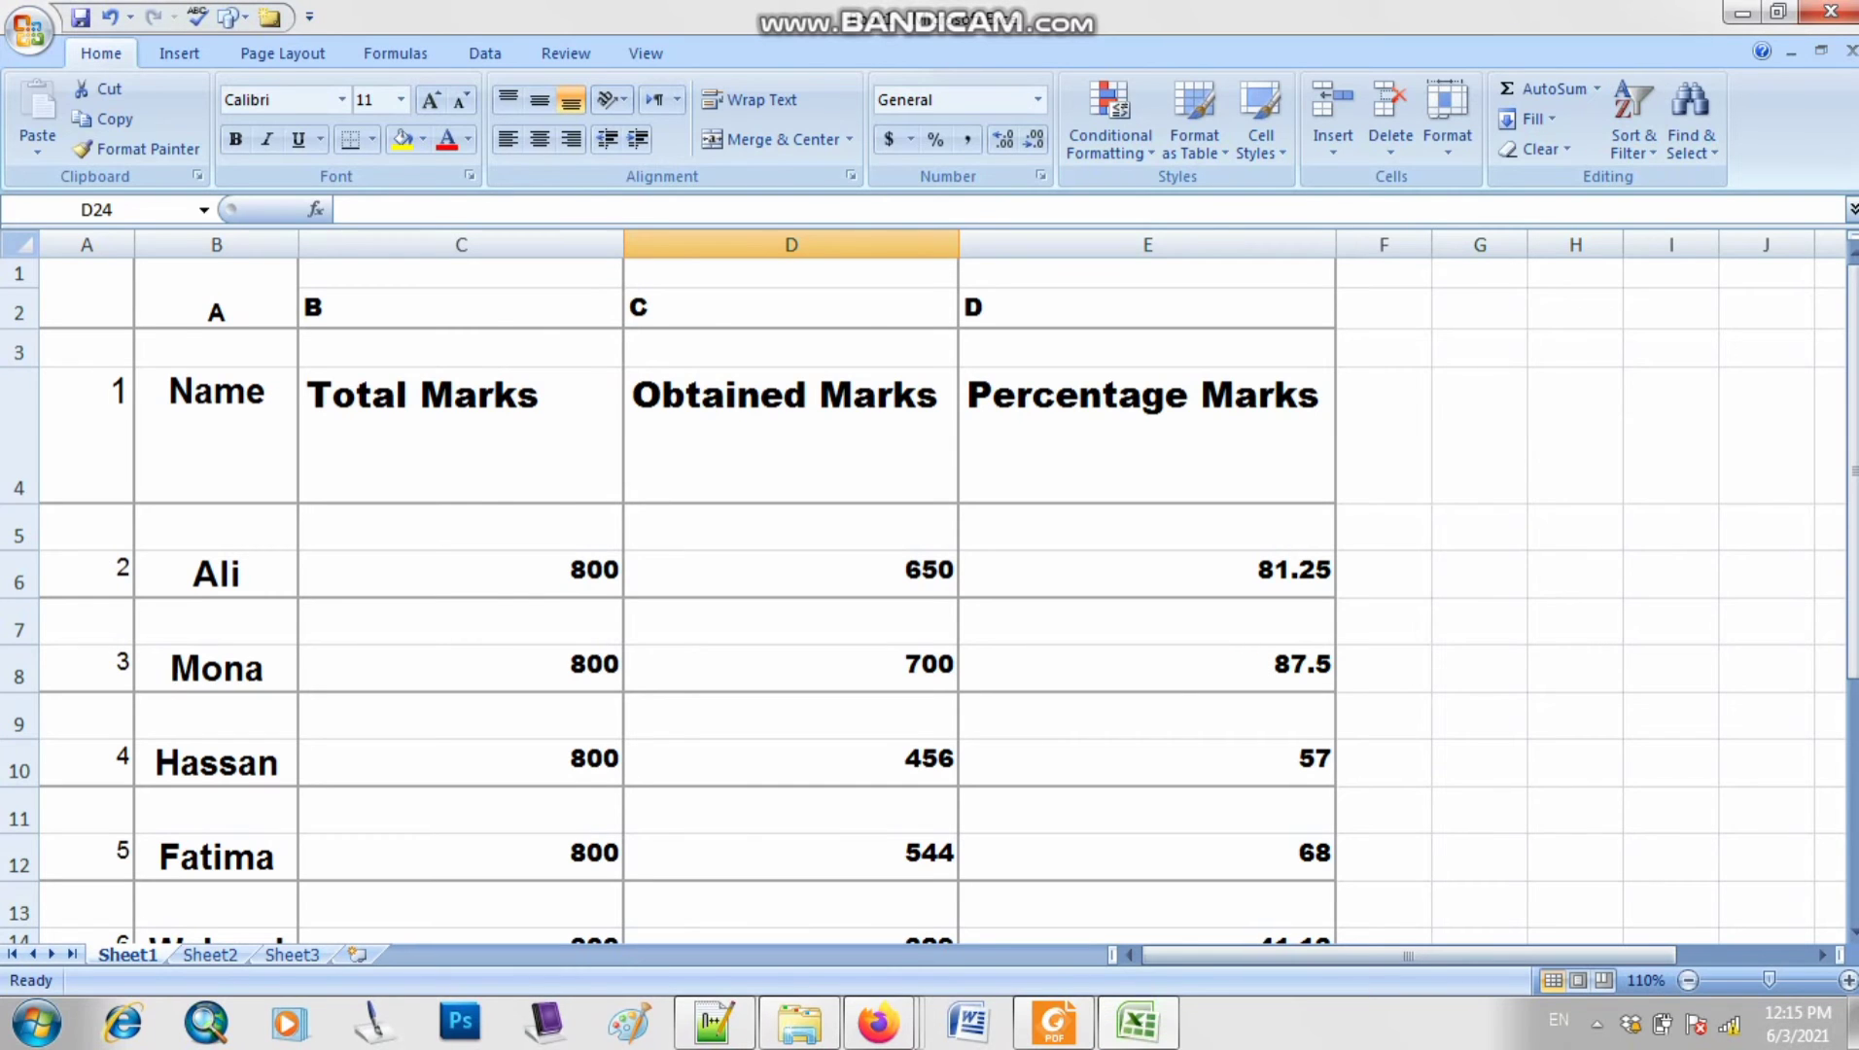
pyautogui.click(18, 275)
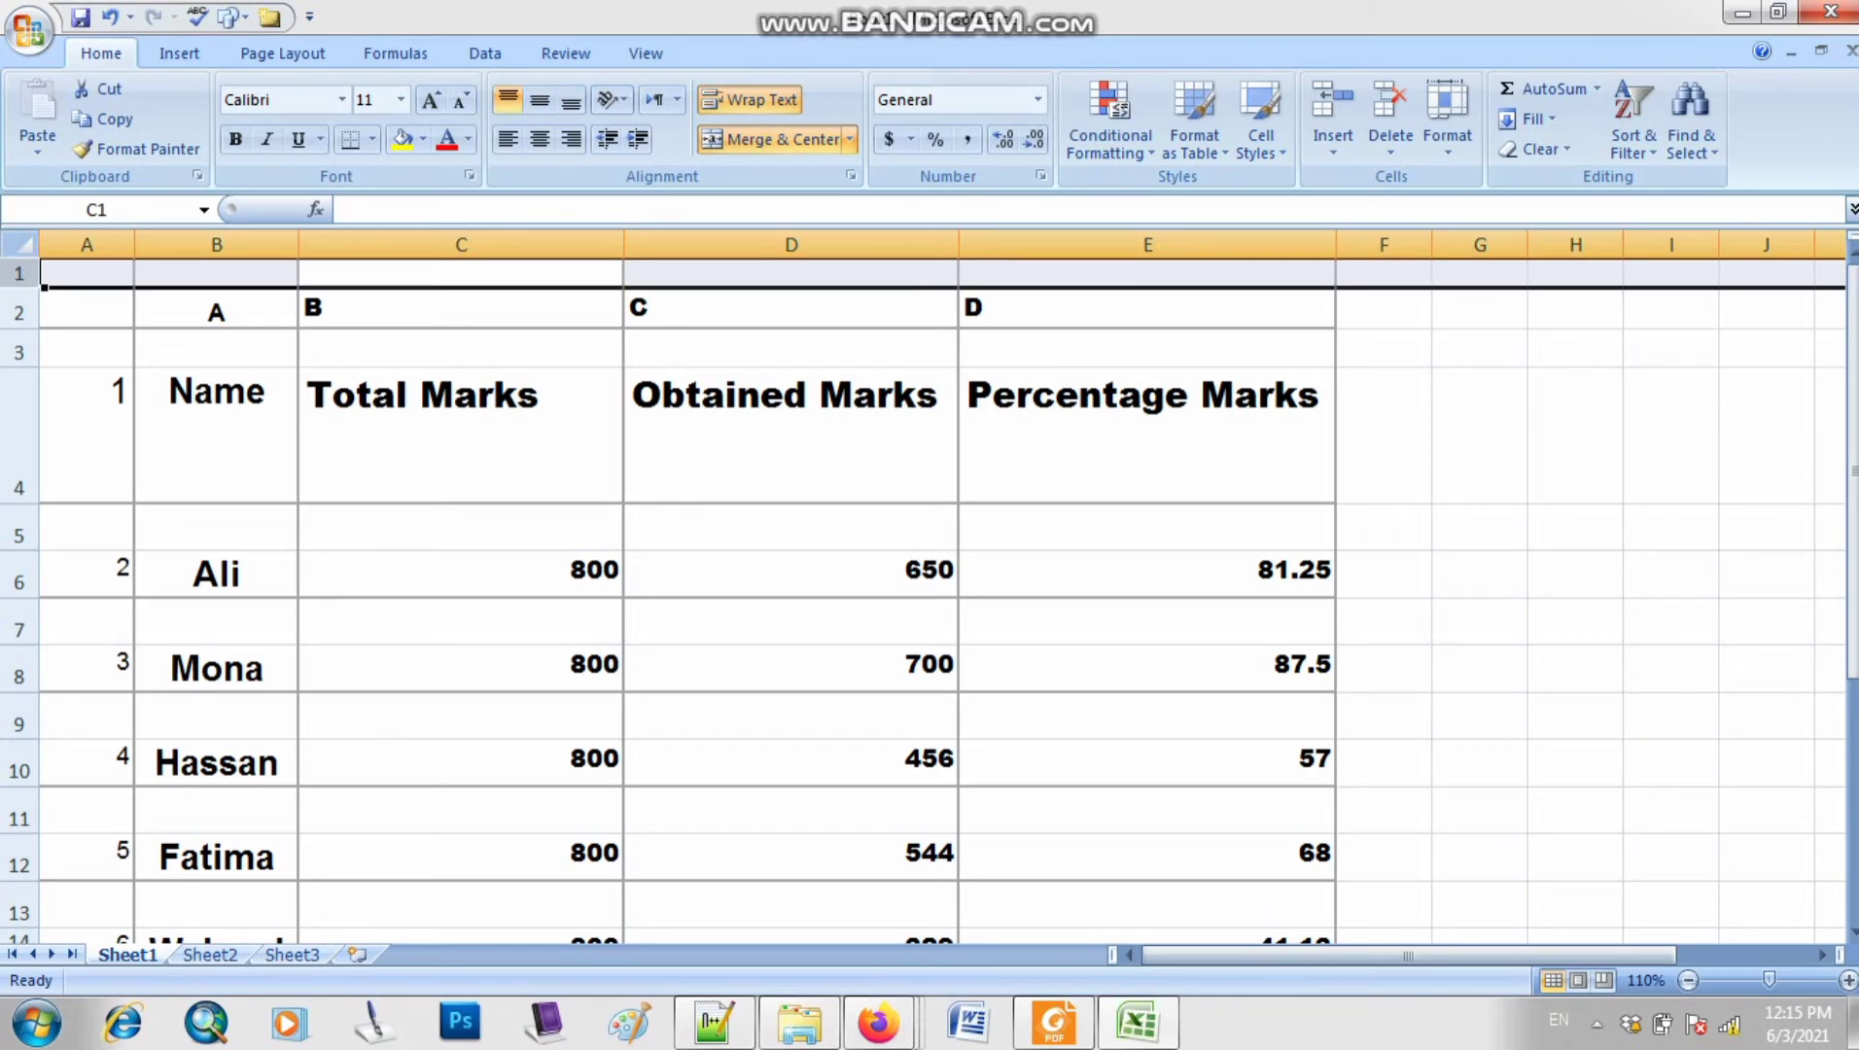
pyautogui.click(86, 245)
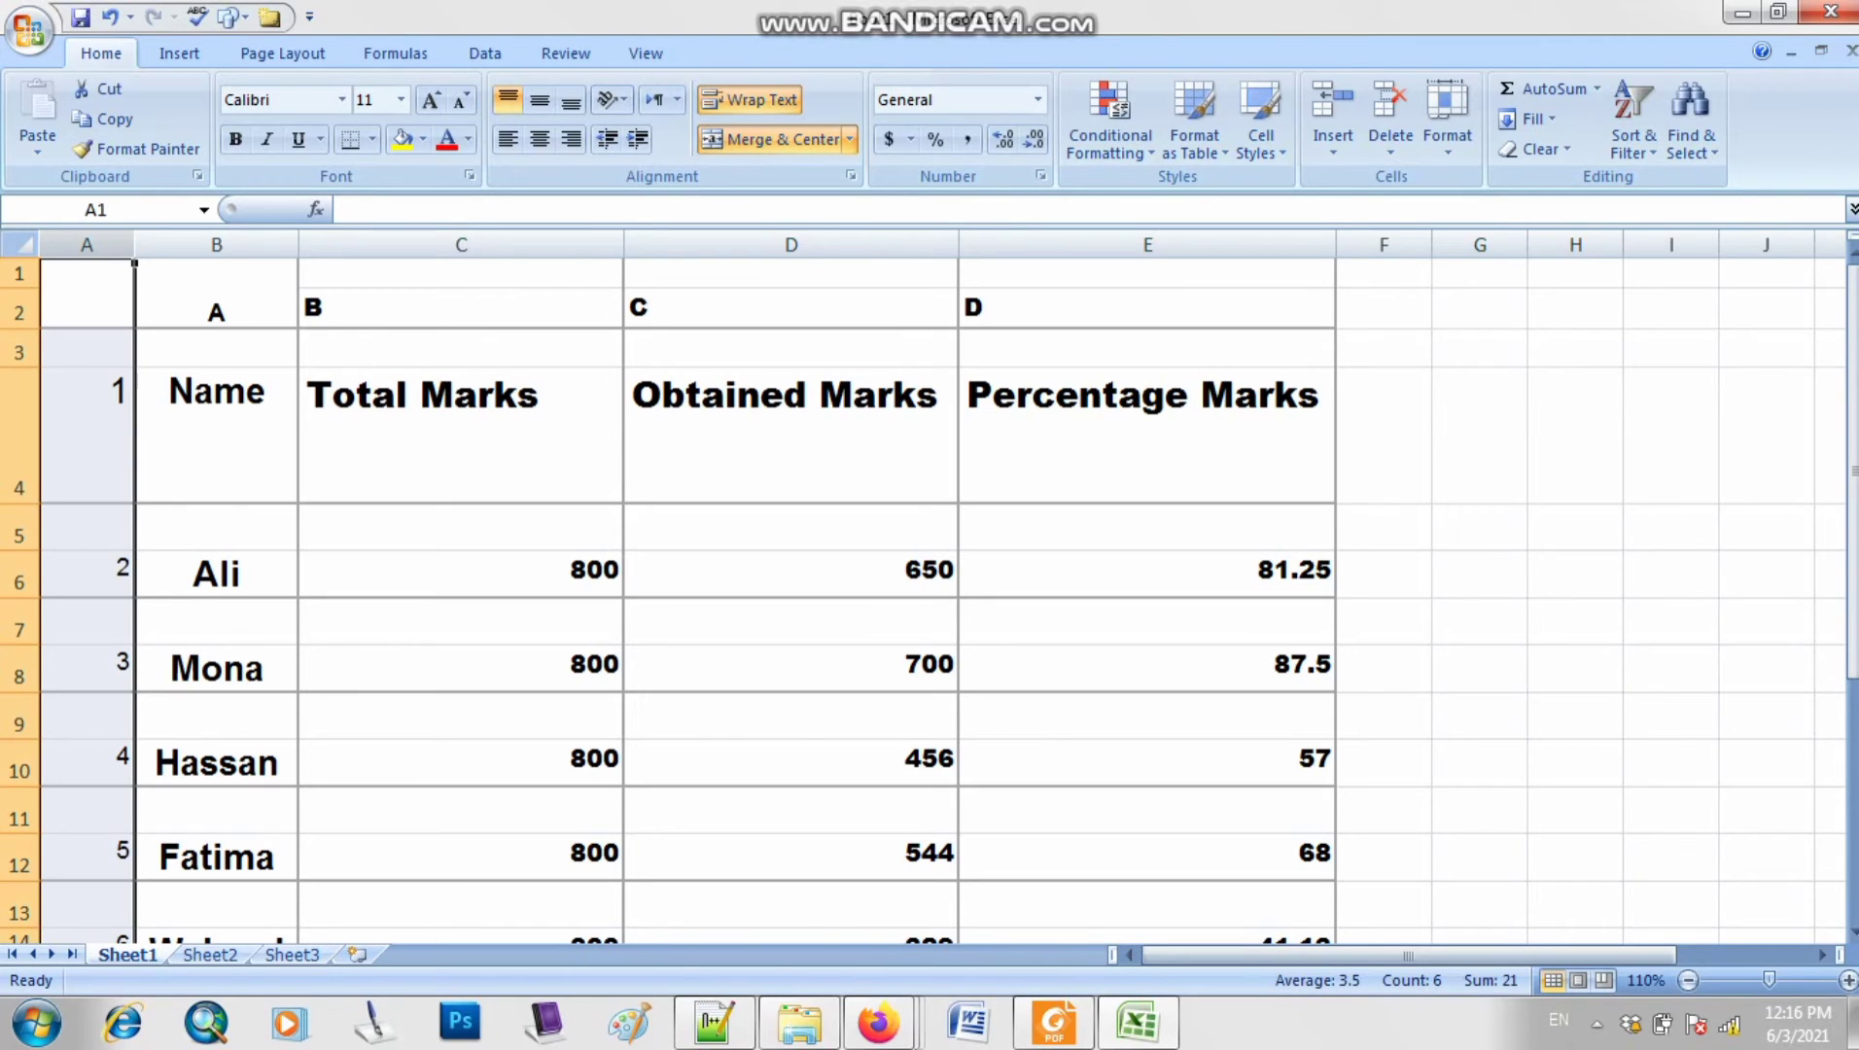
pyautogui.click(460, 436)
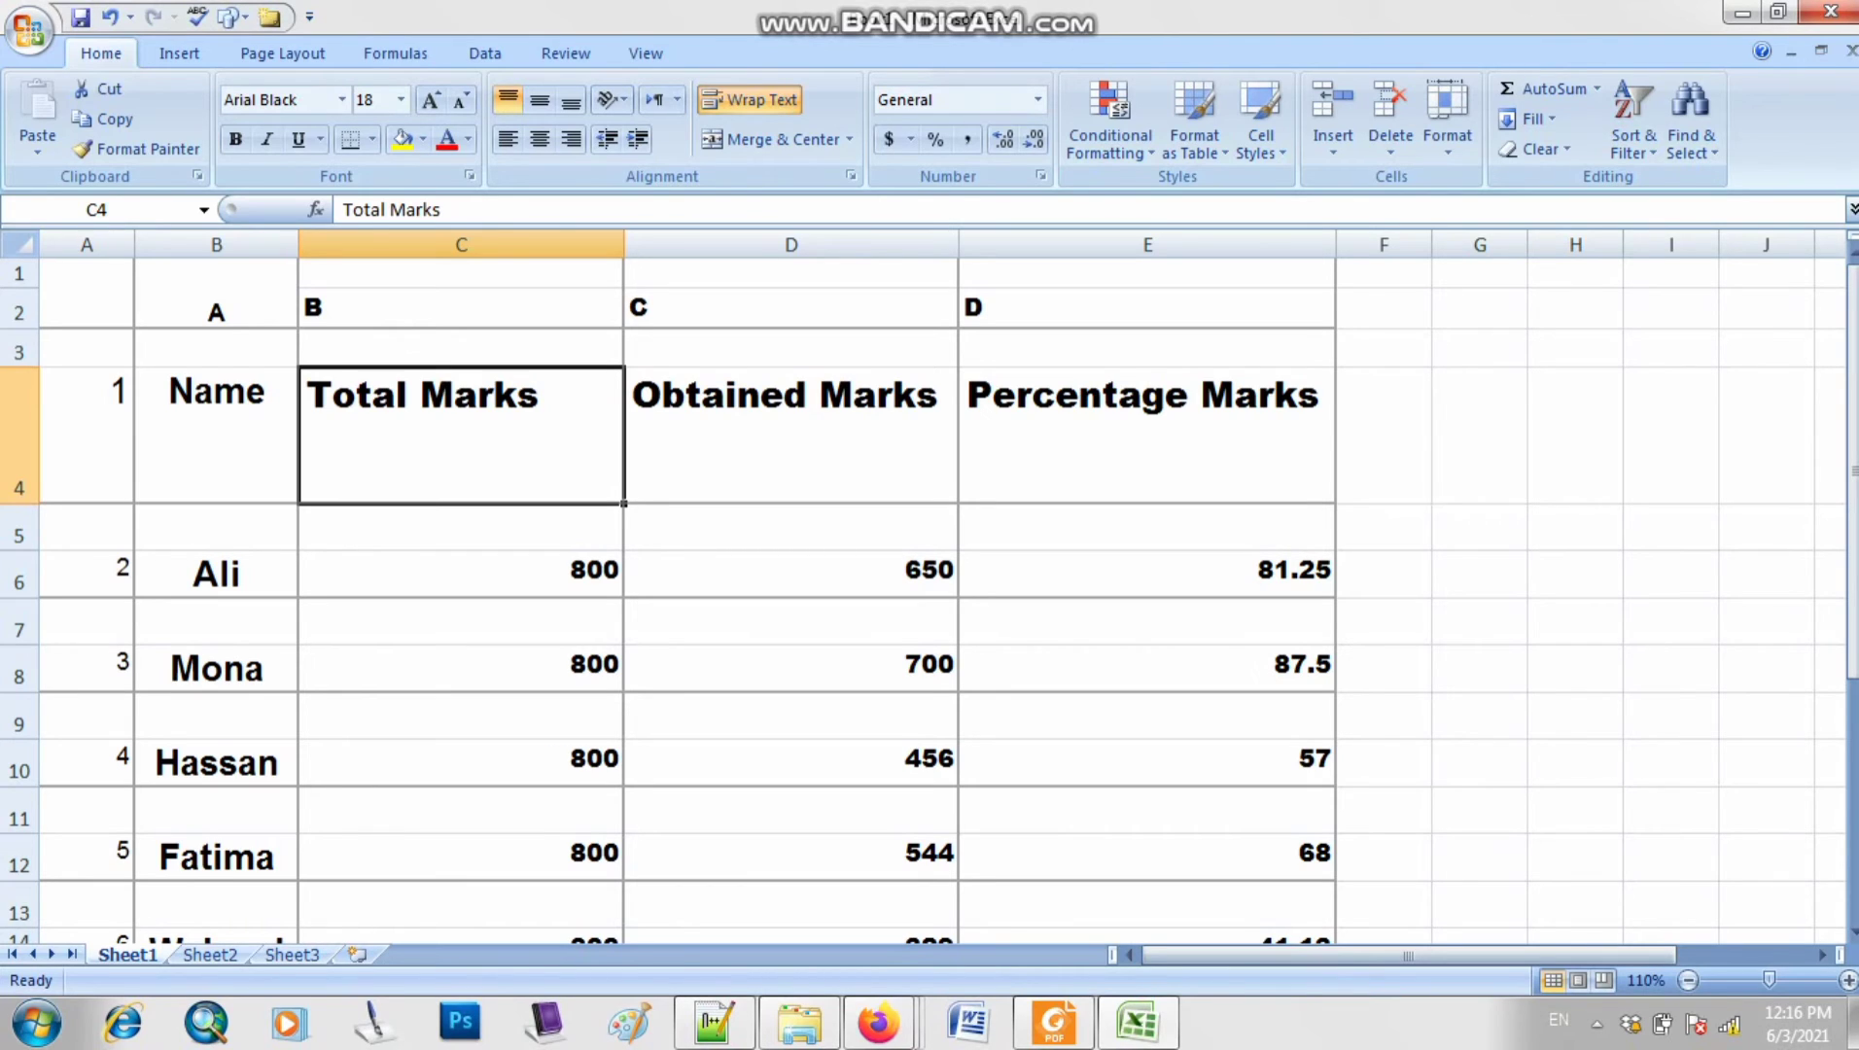
# - Fill the whole of row 1 with the standard yellow background colour
pyautogui.click(19, 273)
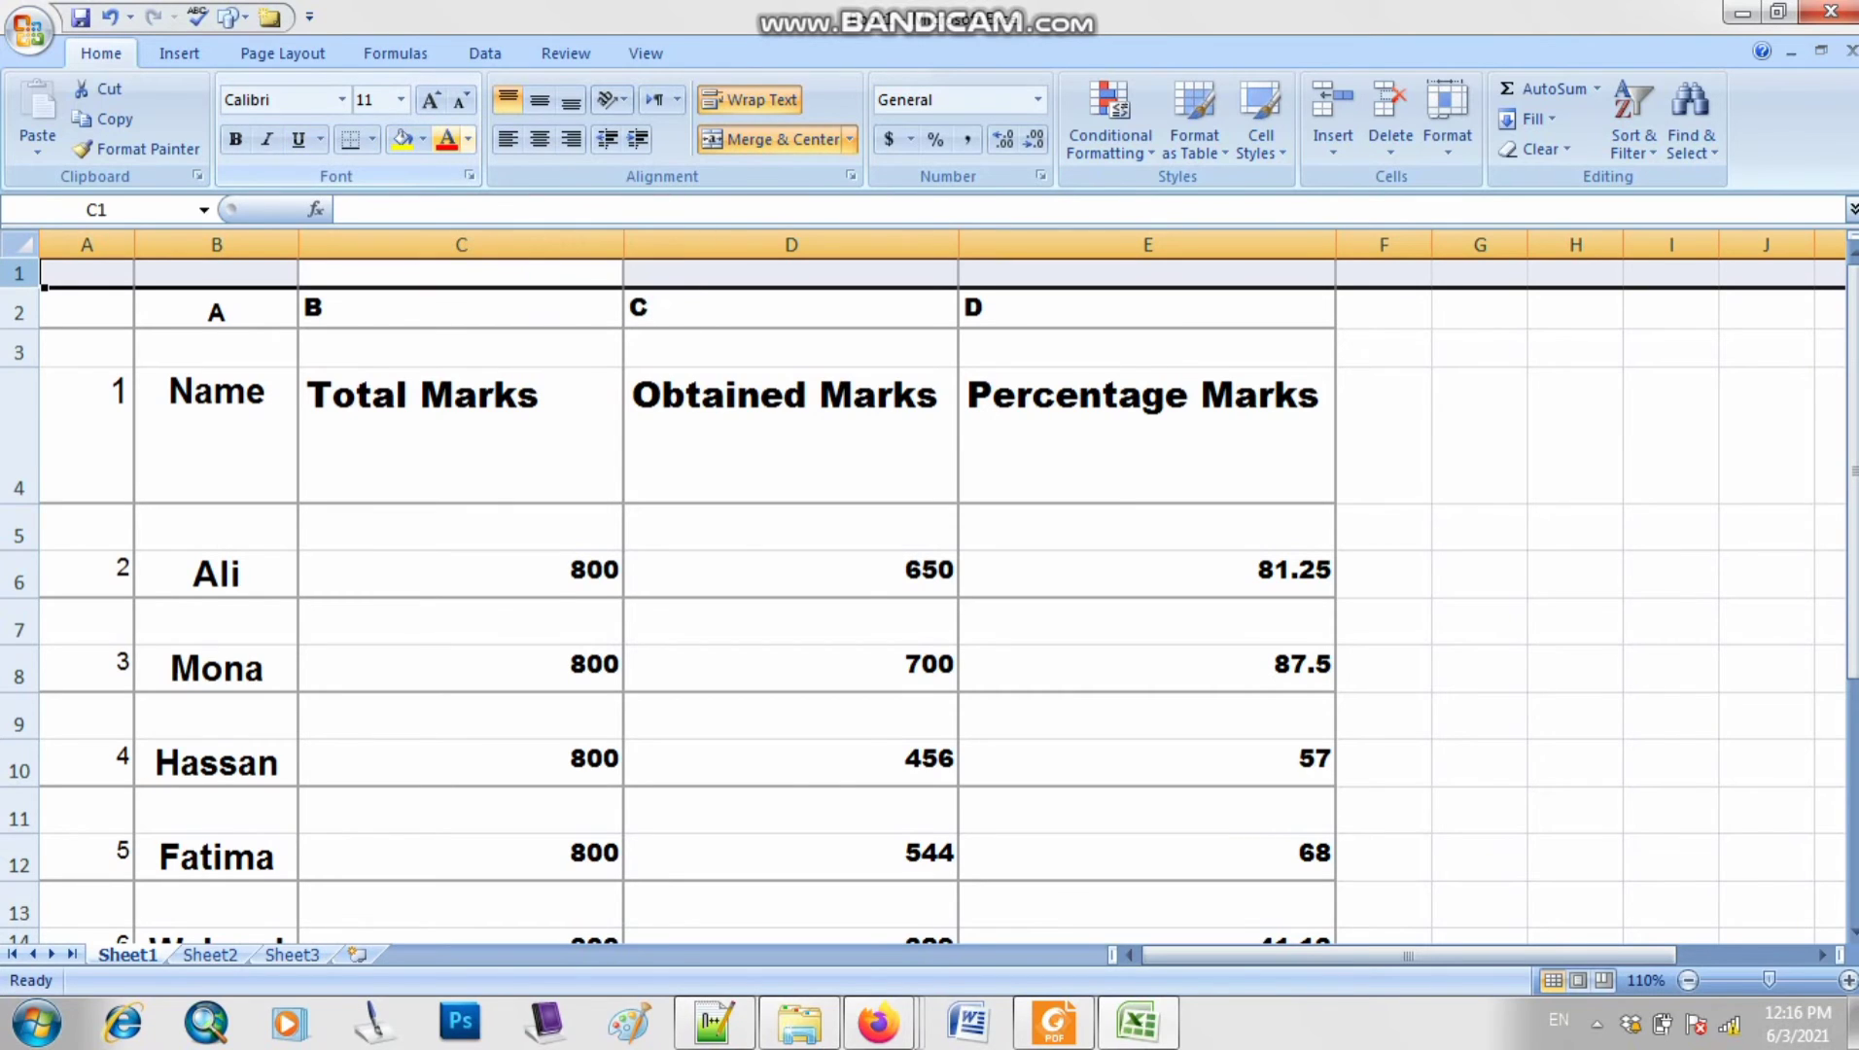
pyautogui.click(423, 139)
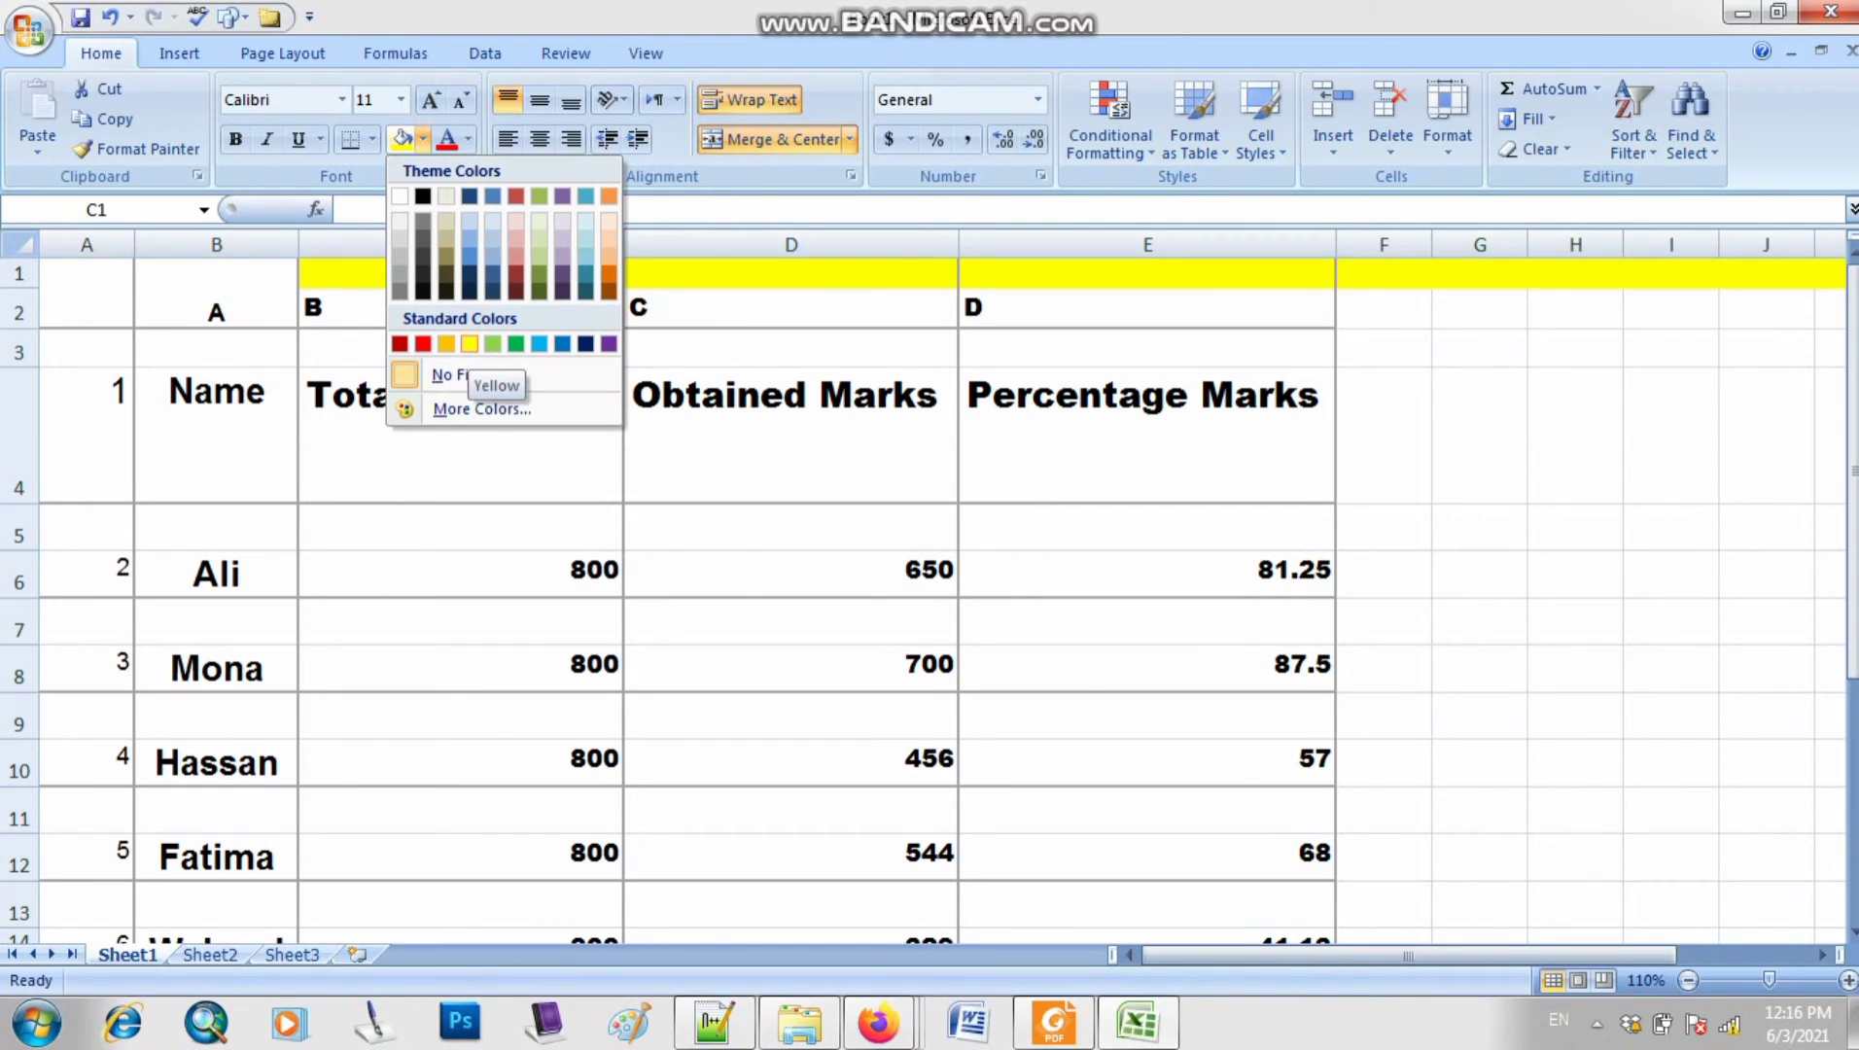
pyautogui.click(469, 343)
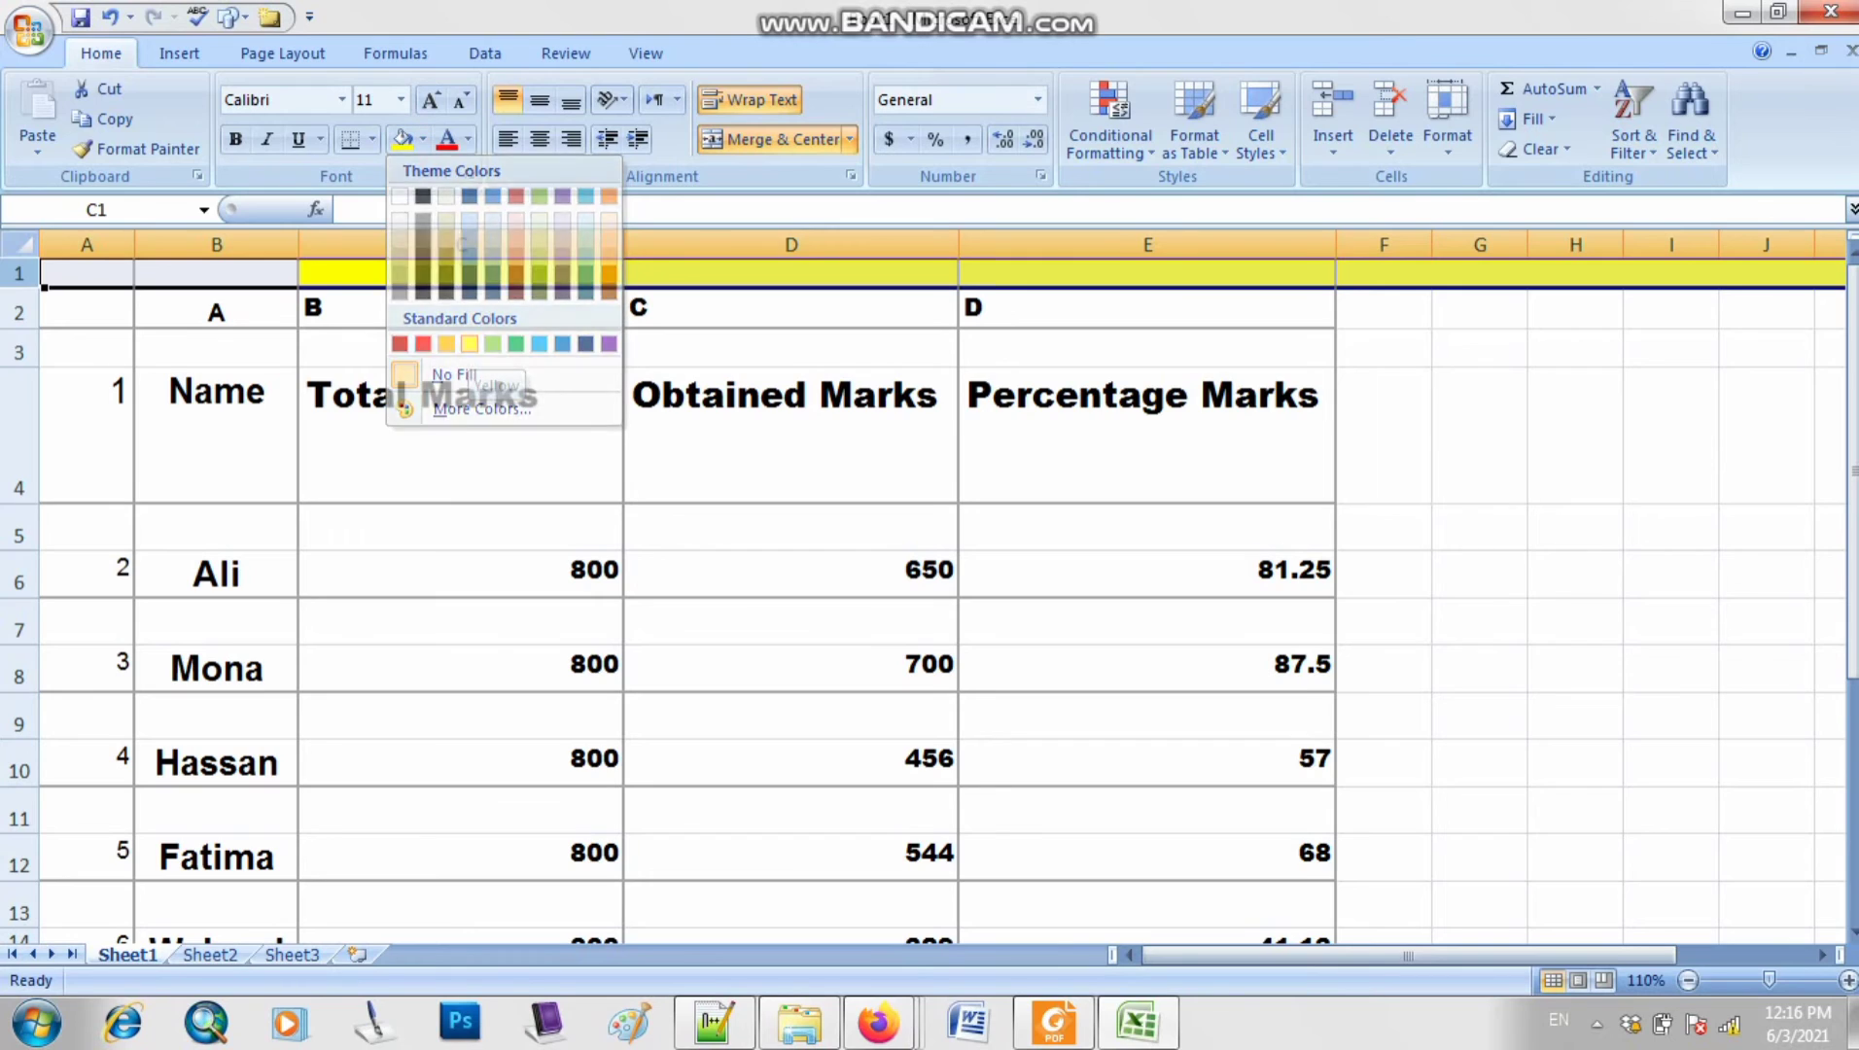
pyautogui.click(460, 437)
# - Try to clear the contents of the merged cells in A1:B2, and undo the deletion
pyautogui.click(216, 295)
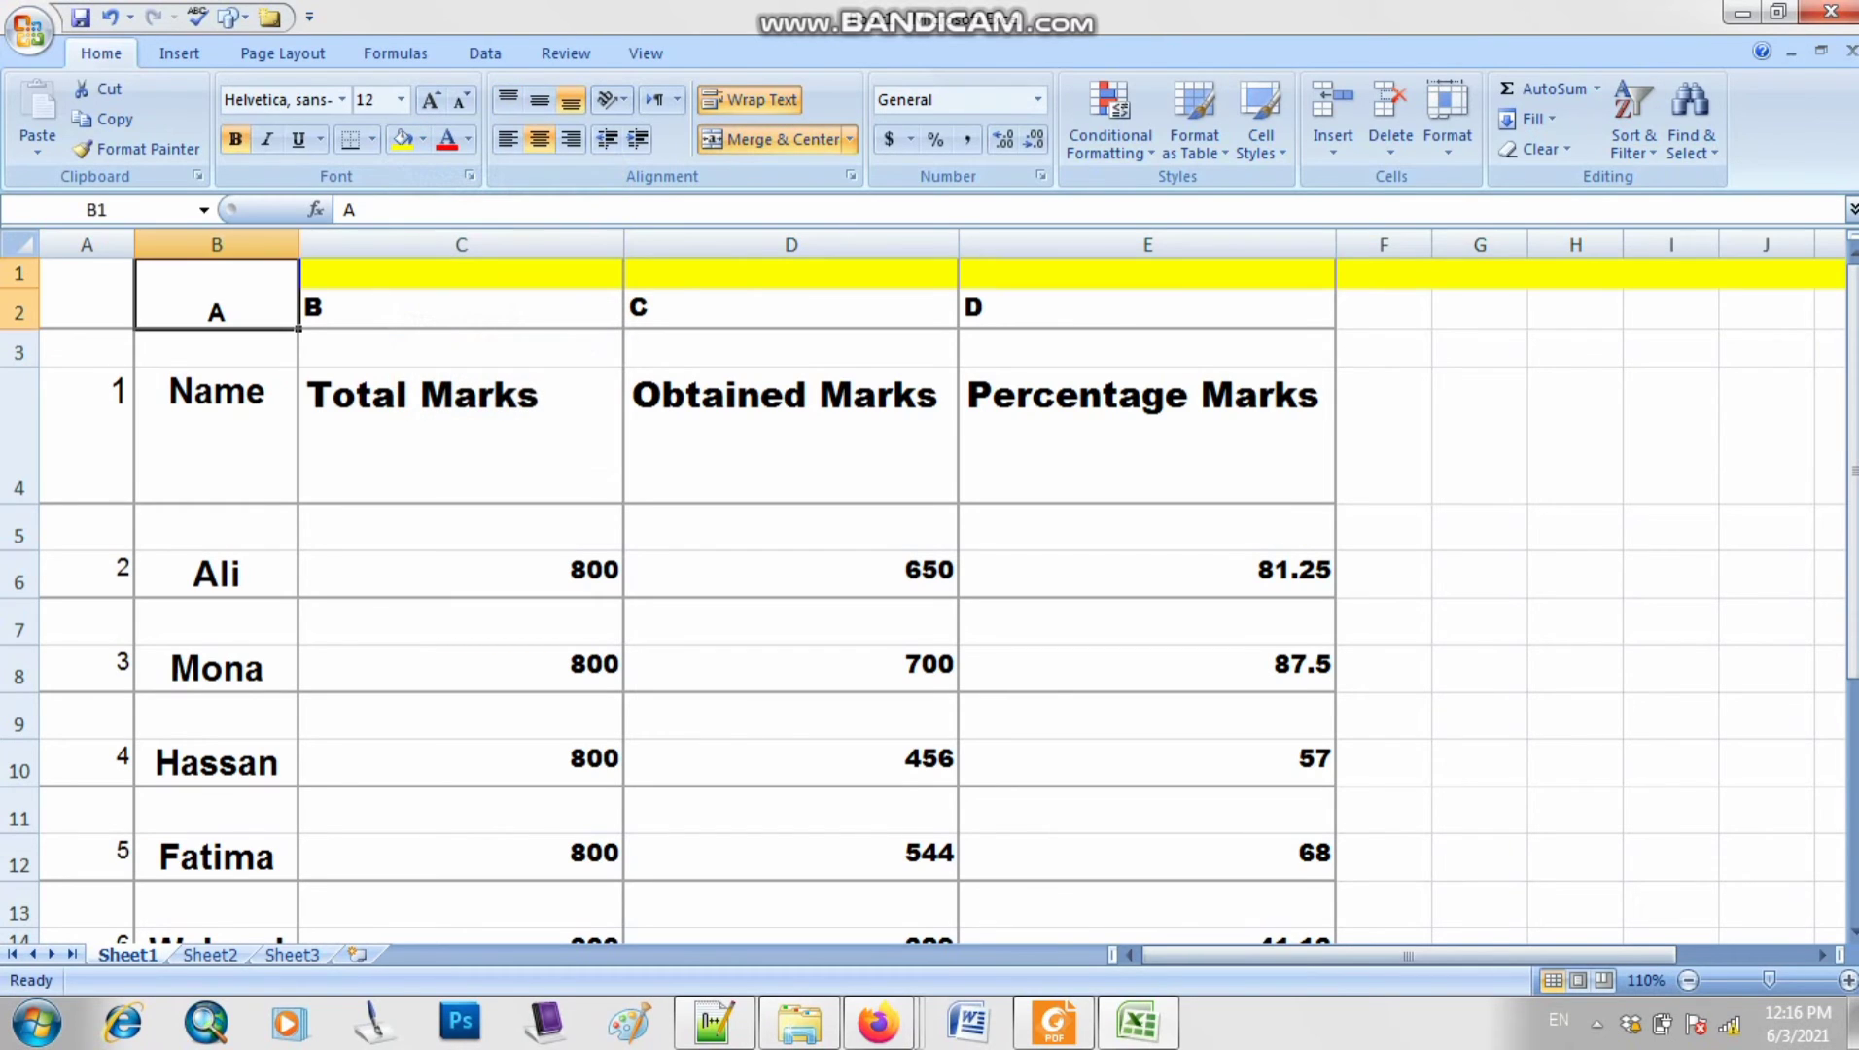
pyautogui.hotkey('shift', 'Left')
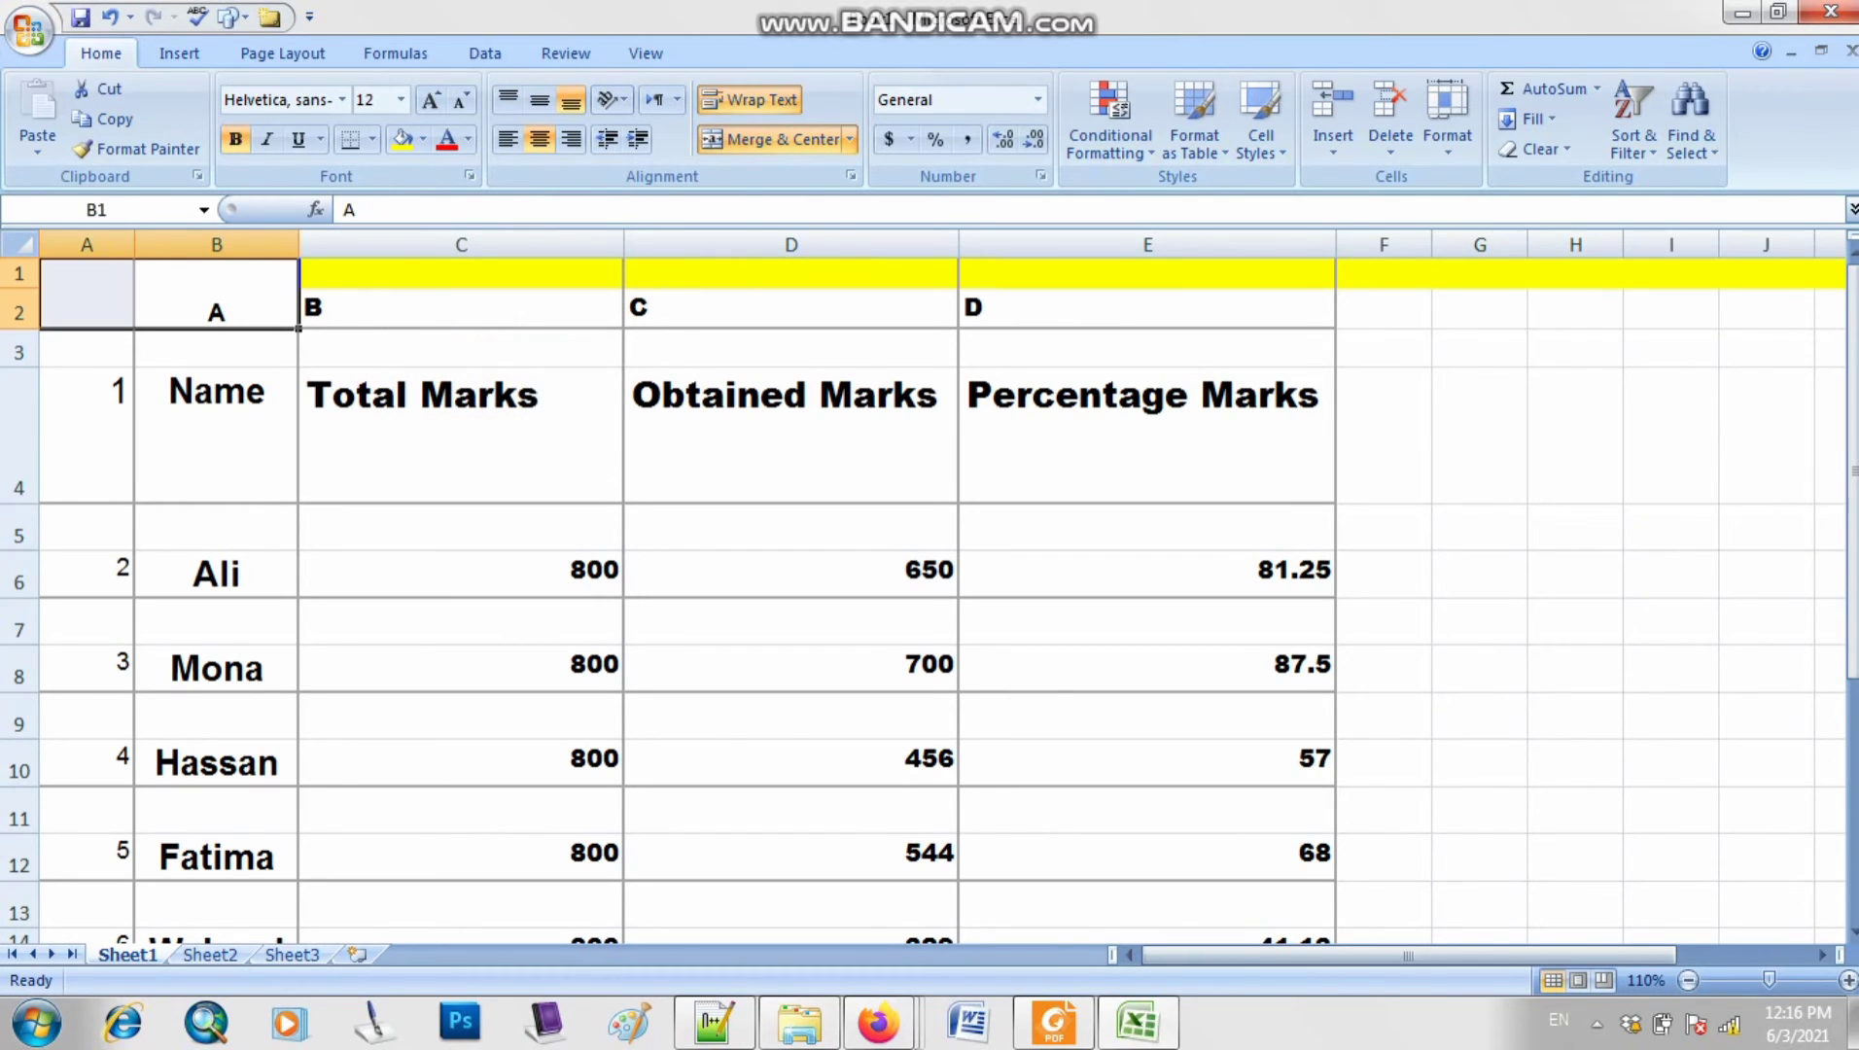
pyautogui.press('Delete')
pyautogui.hotkey('ctrl', 'z')
# - Select the whole of row 1 again to review its background fill
pyautogui.click(461, 348)
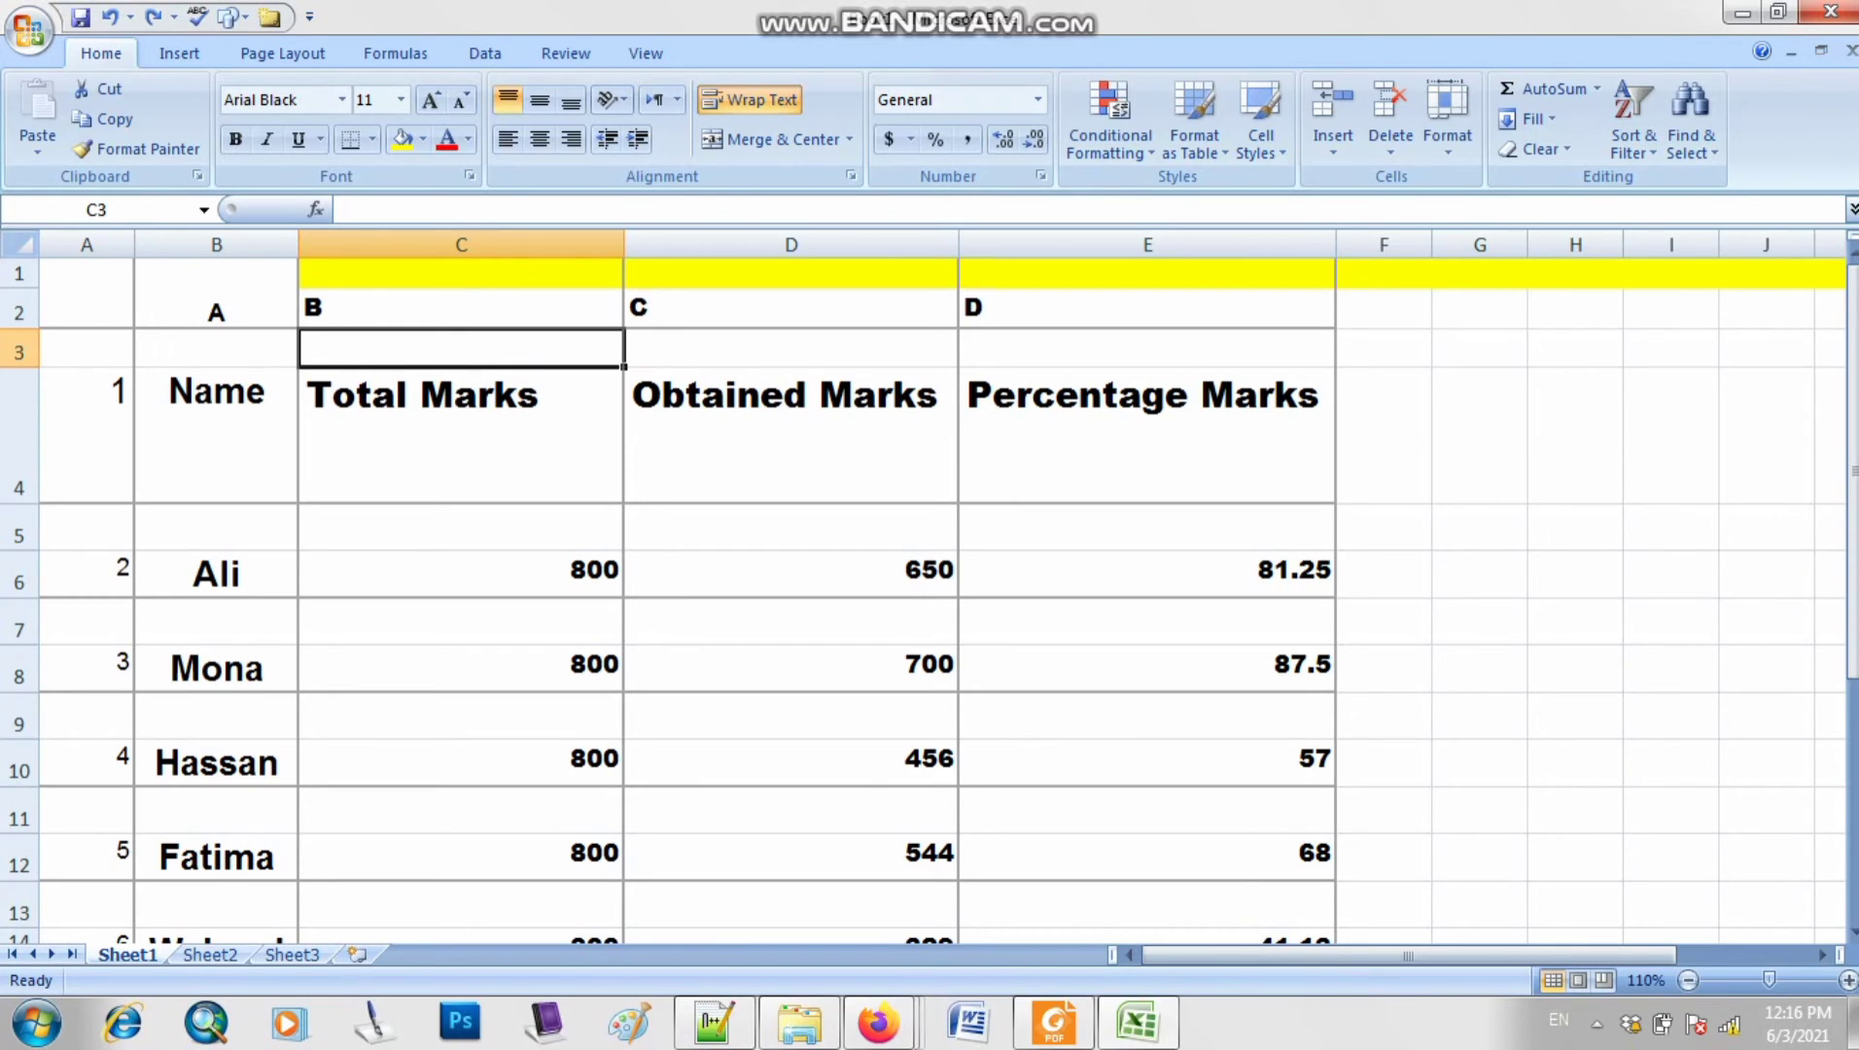
pyautogui.click(460, 273)
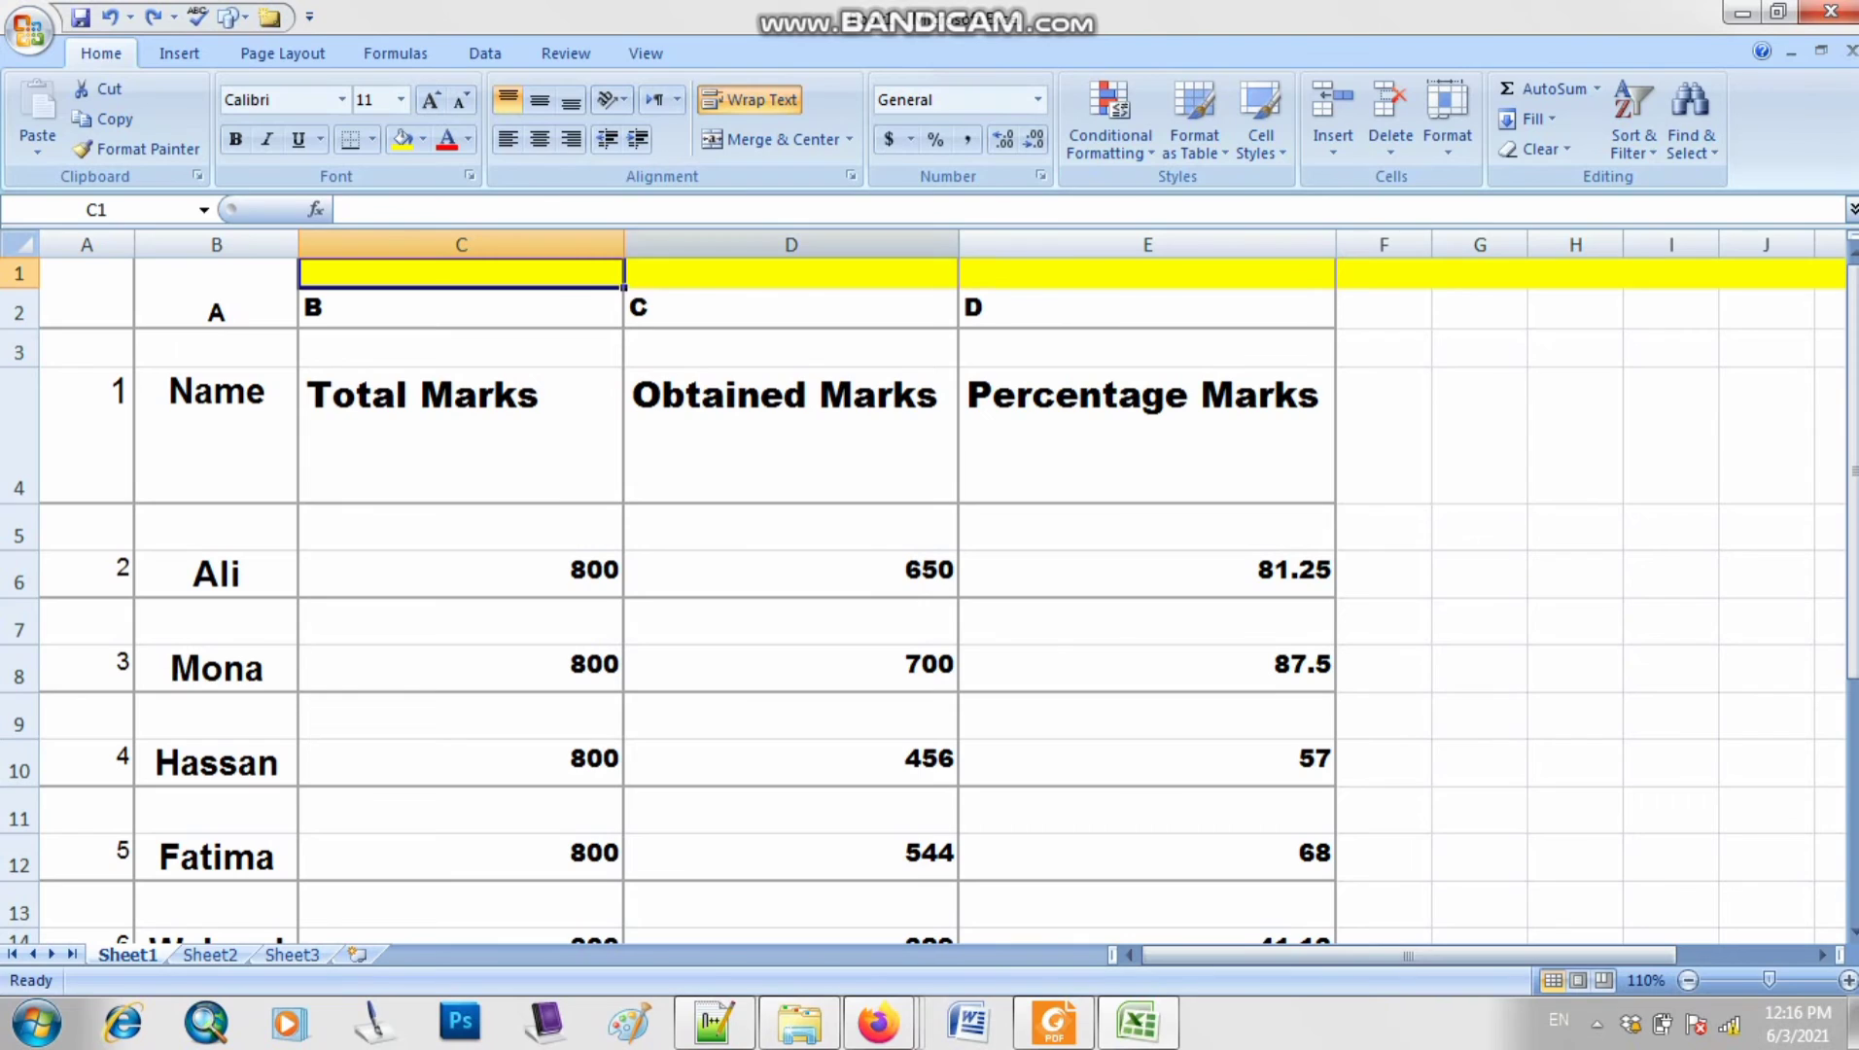
pyautogui.hotkey('shift', 'space')
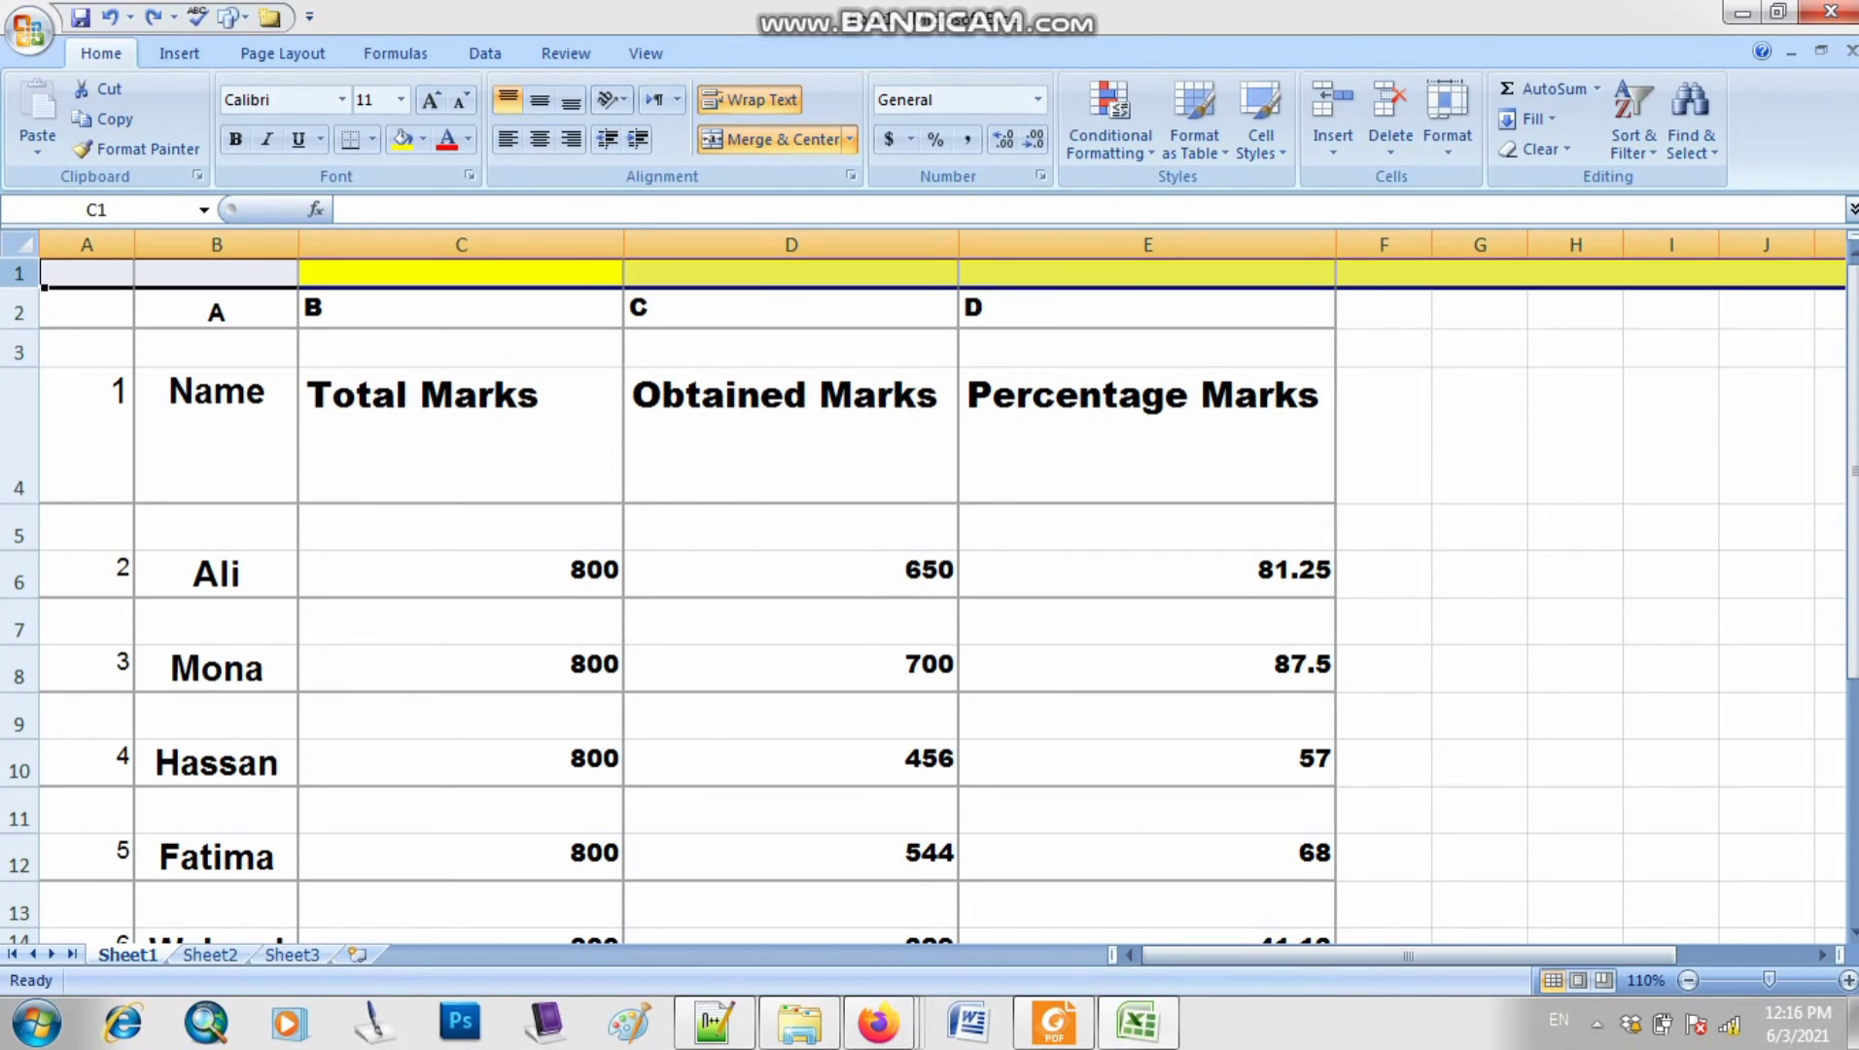
pyautogui.click(790, 435)
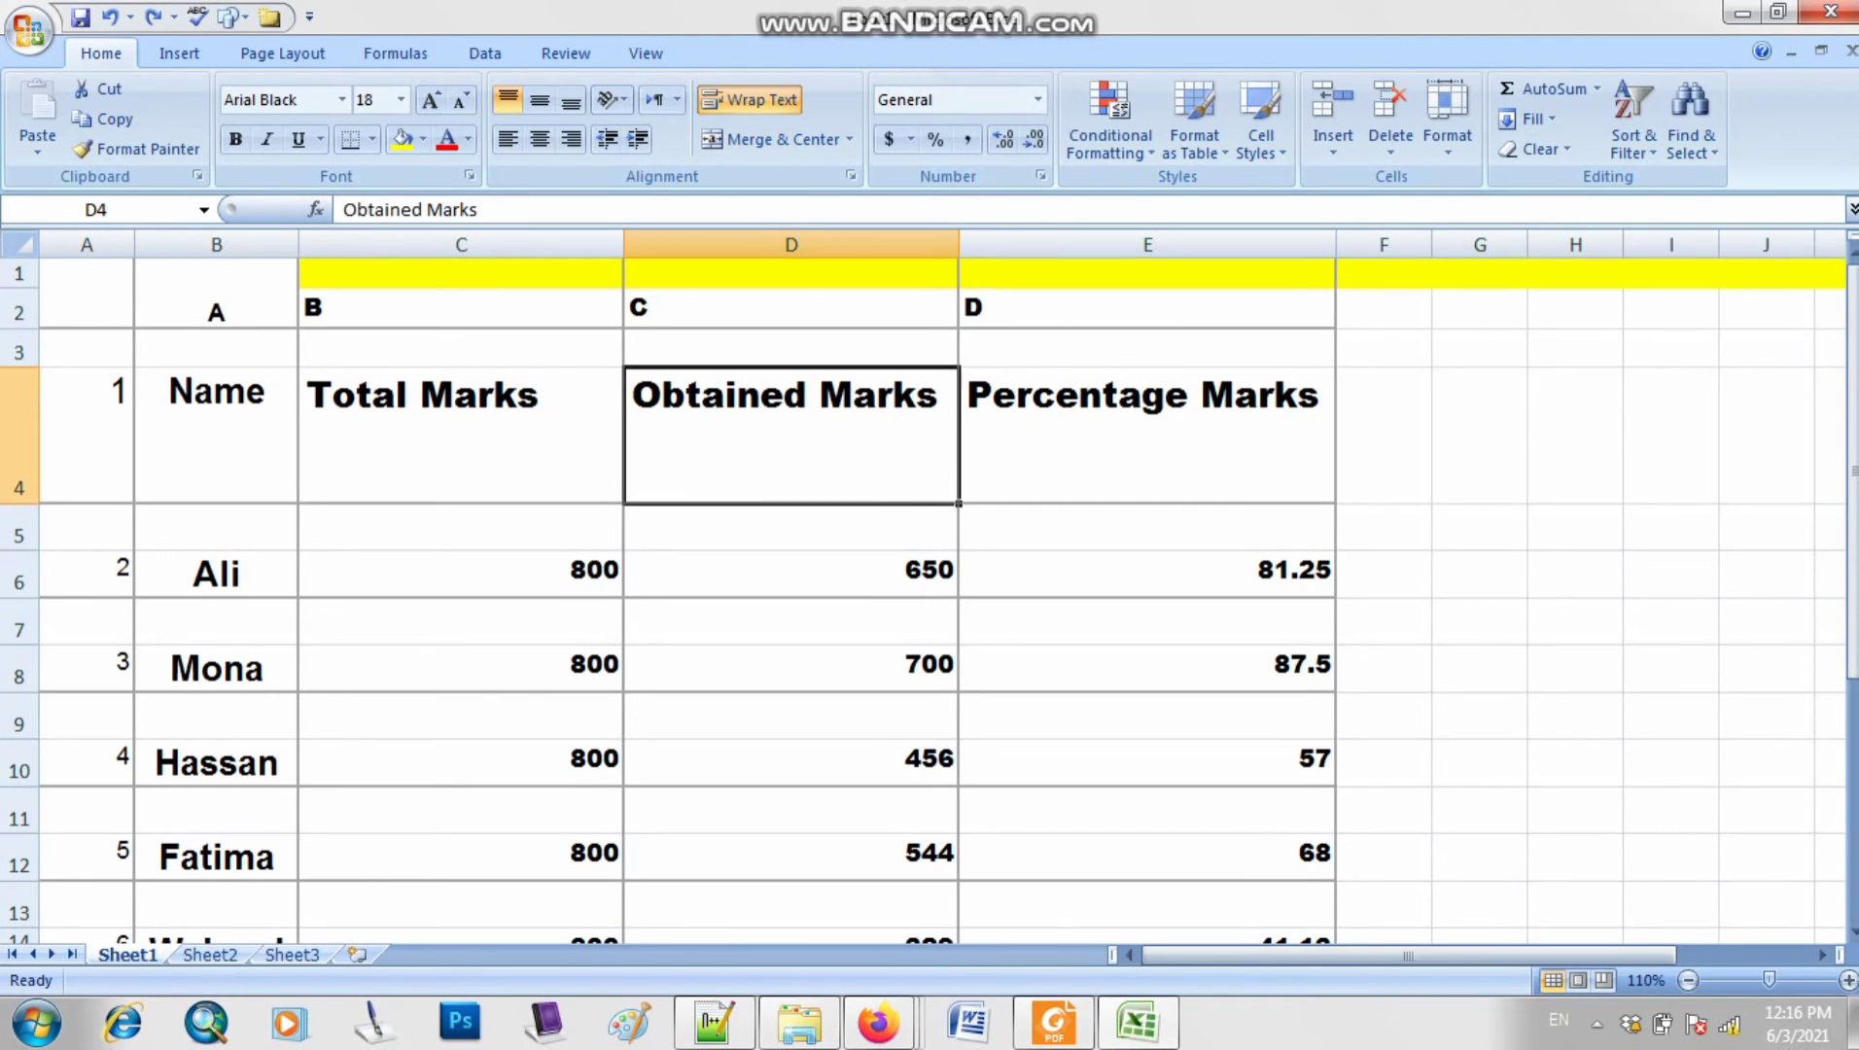
# - Fill the whole of column A with the standard yellow background colour and check the fill further down the sheet
pyautogui.click(86, 245)
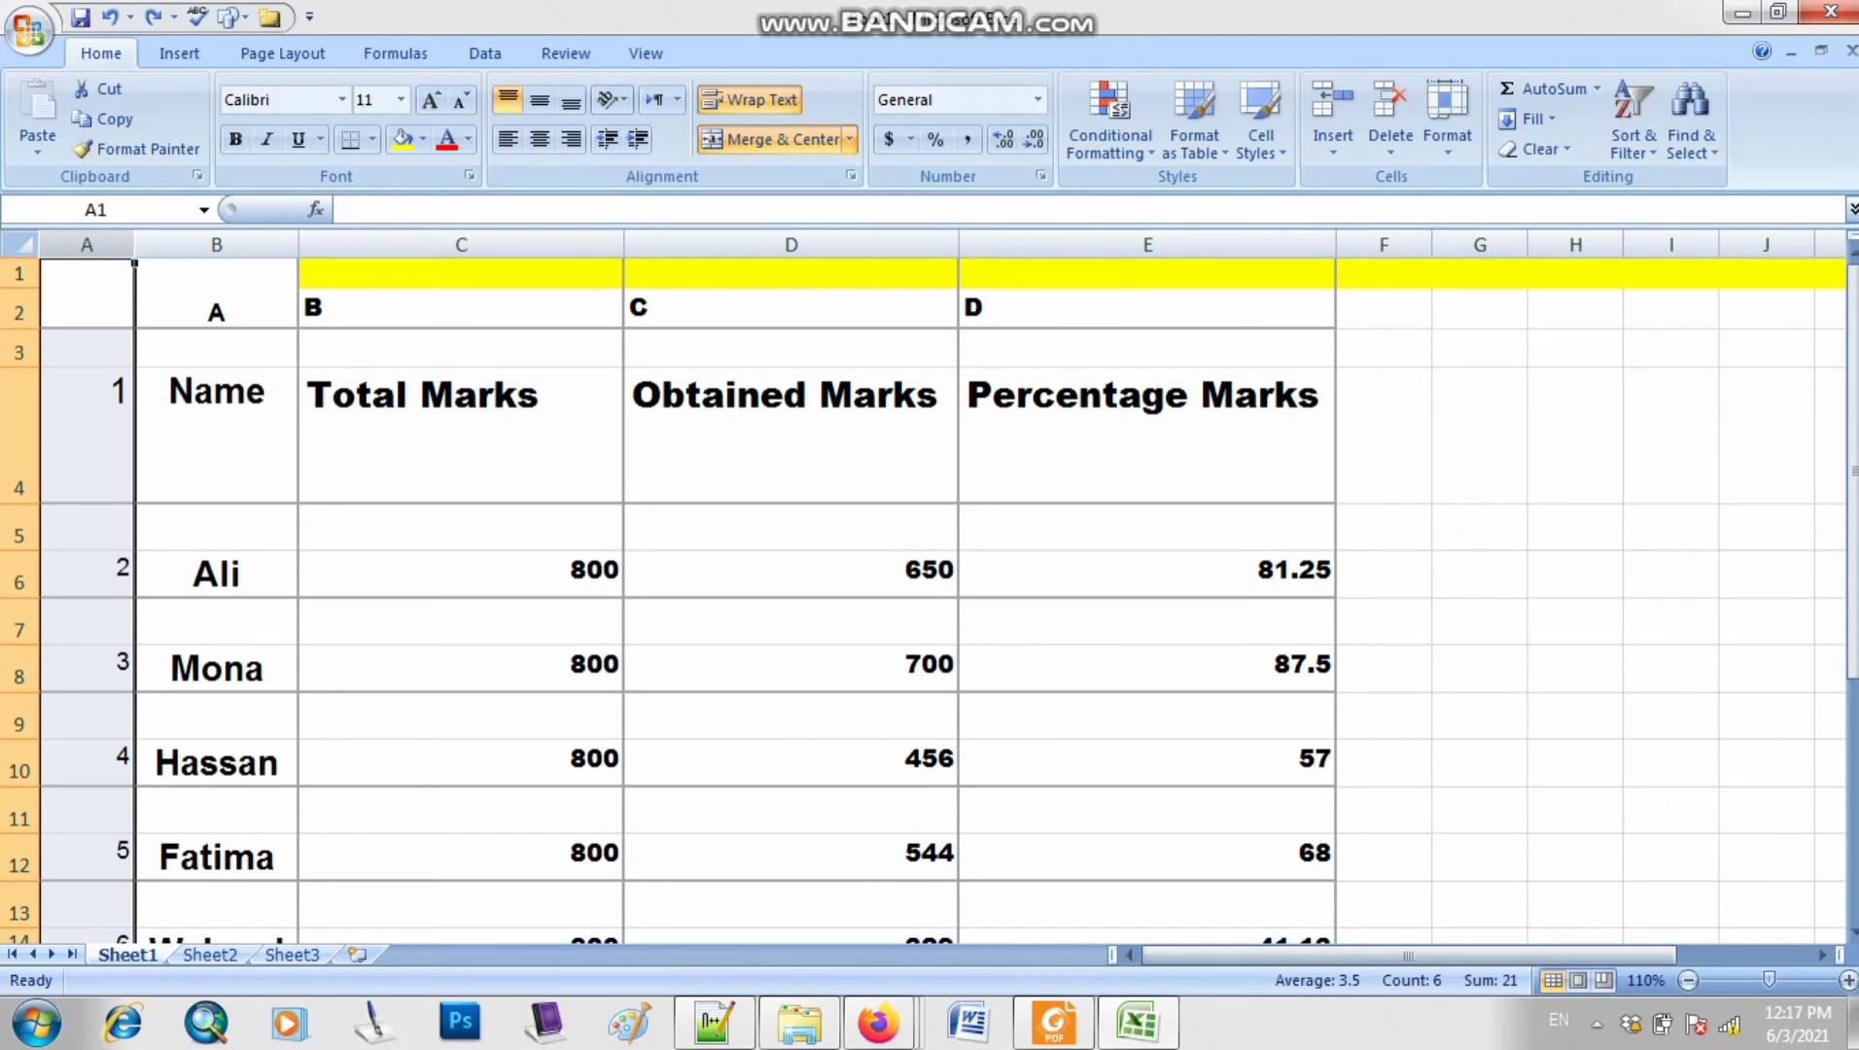
pyautogui.click(468, 139)
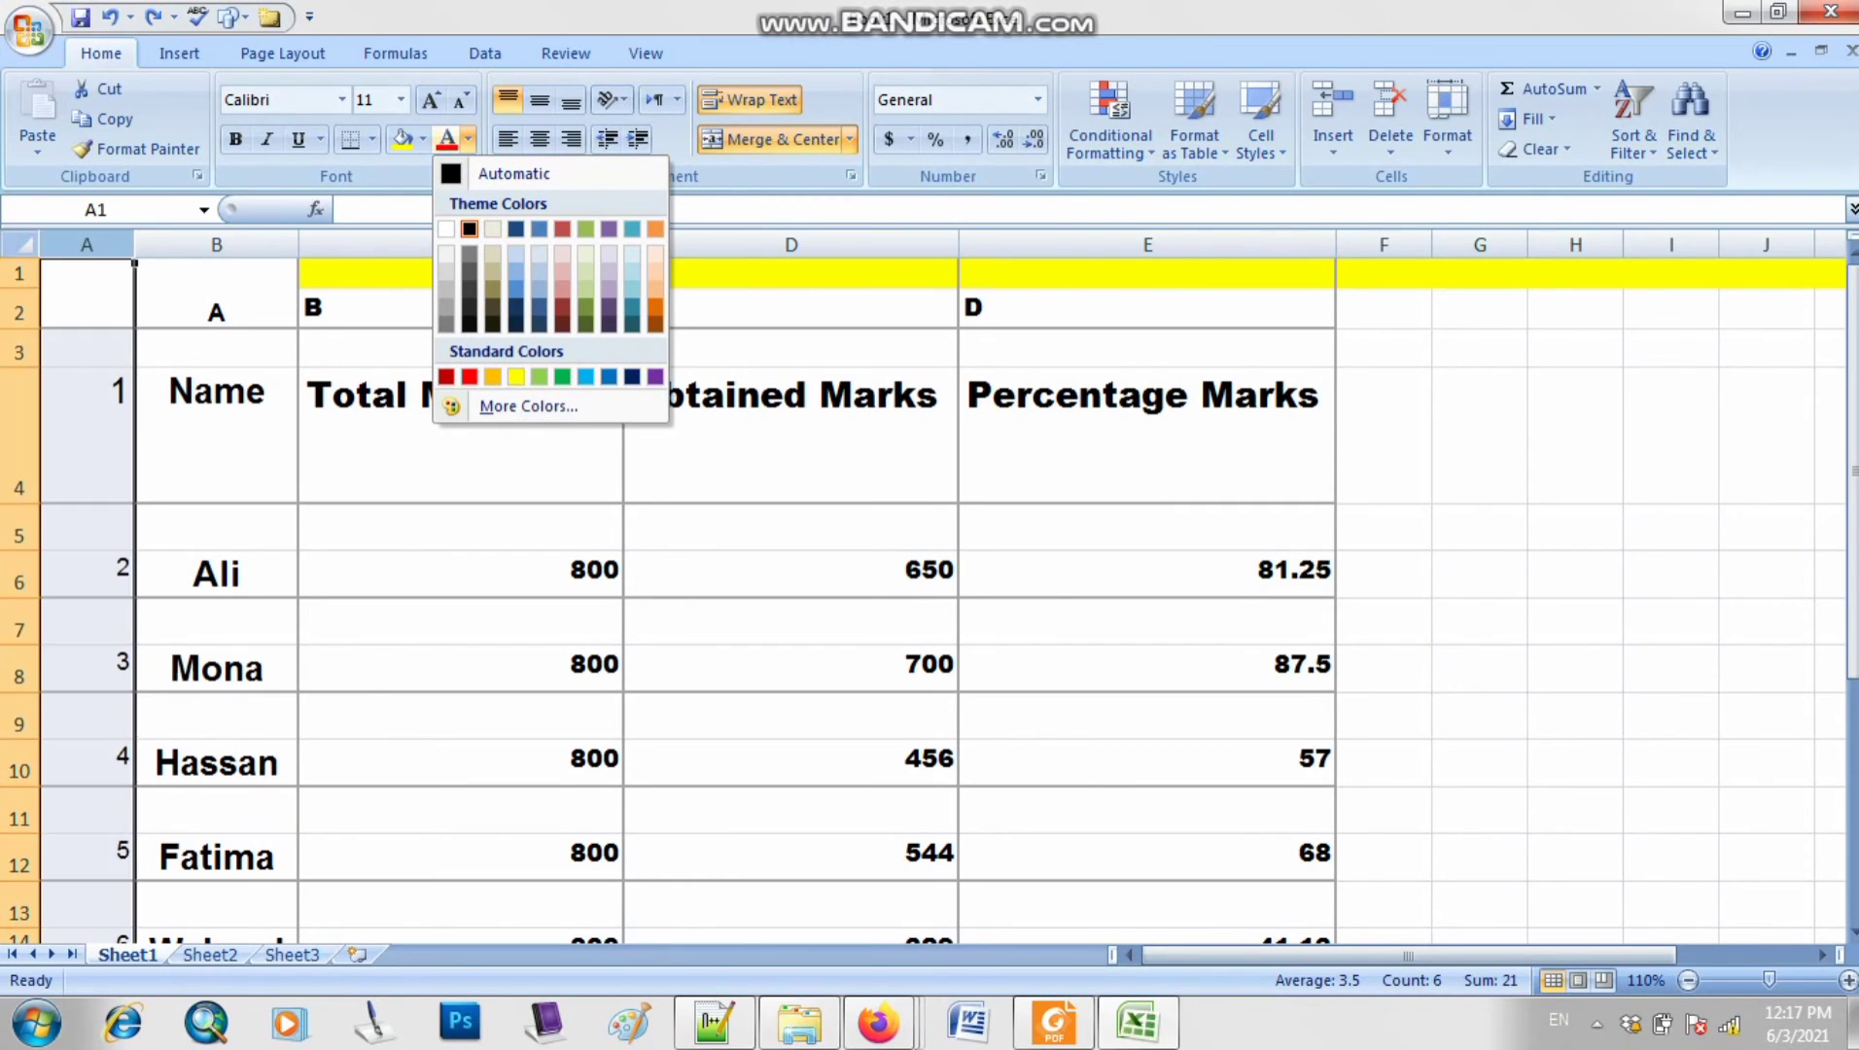
pyautogui.click(423, 139)
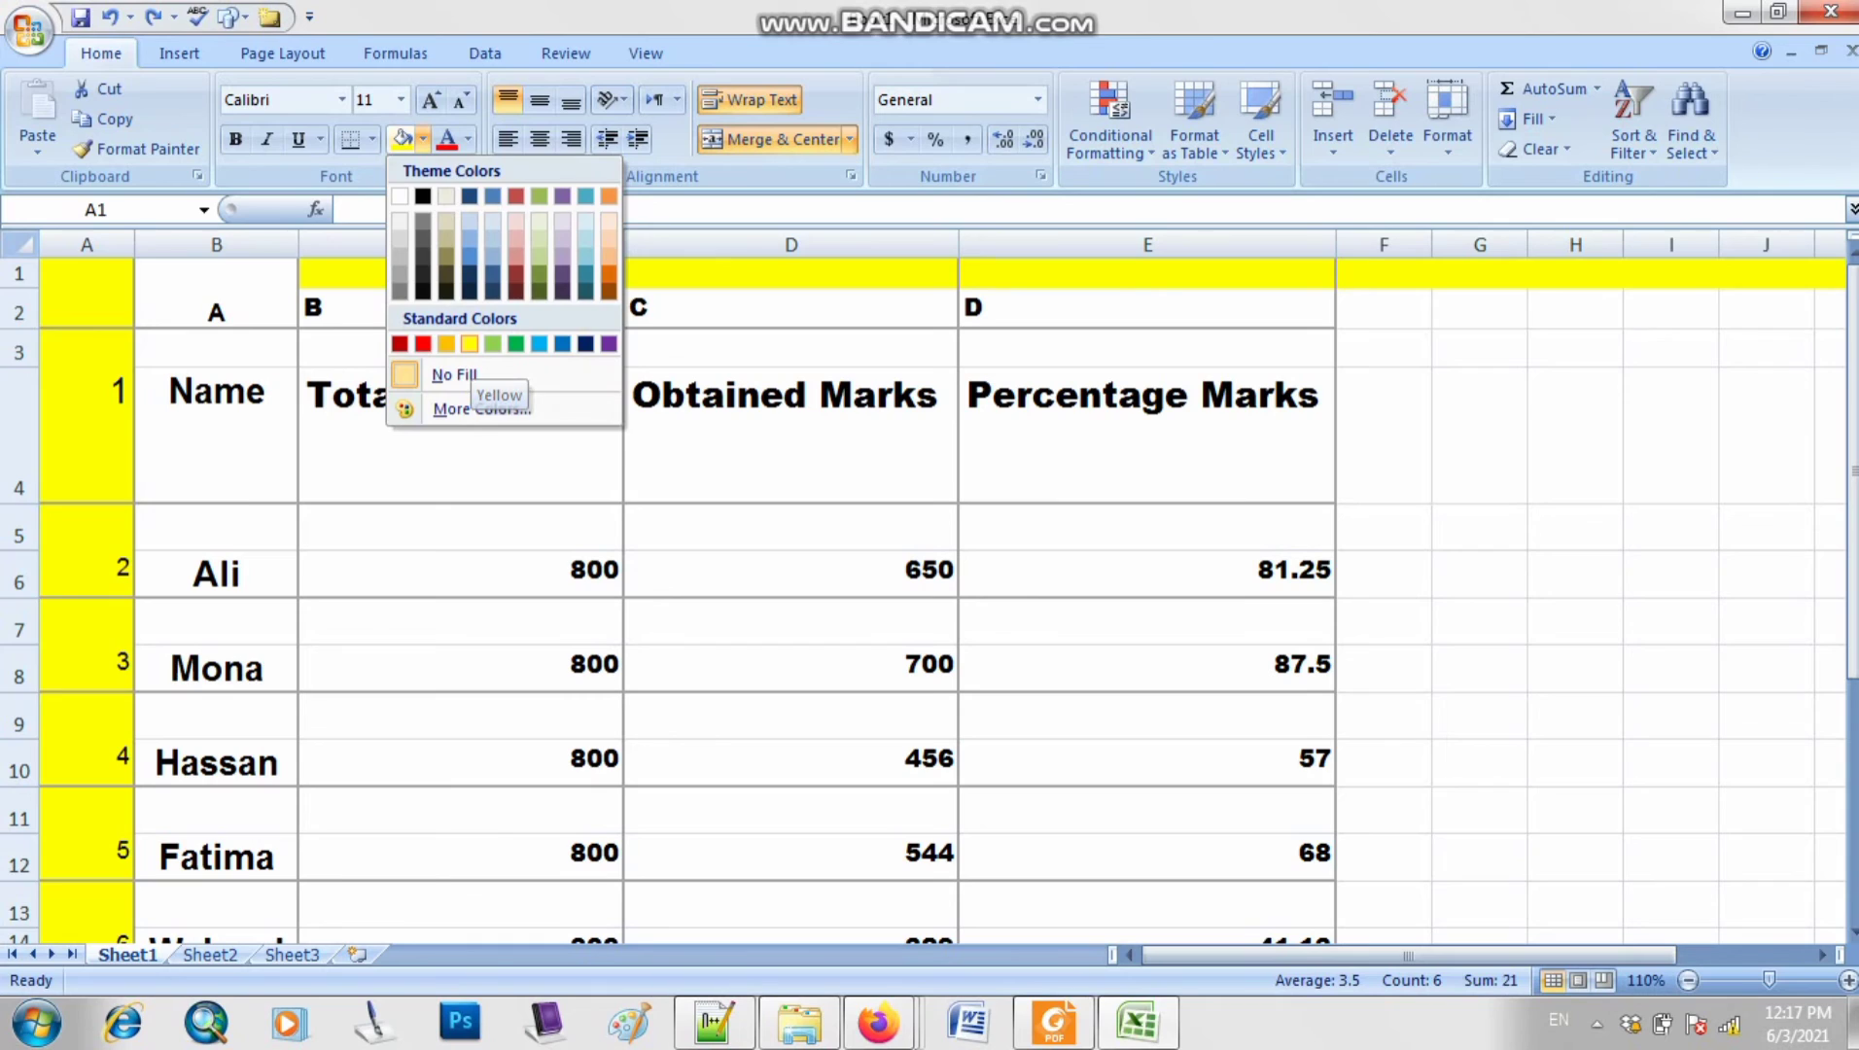
pyautogui.click(470, 344)
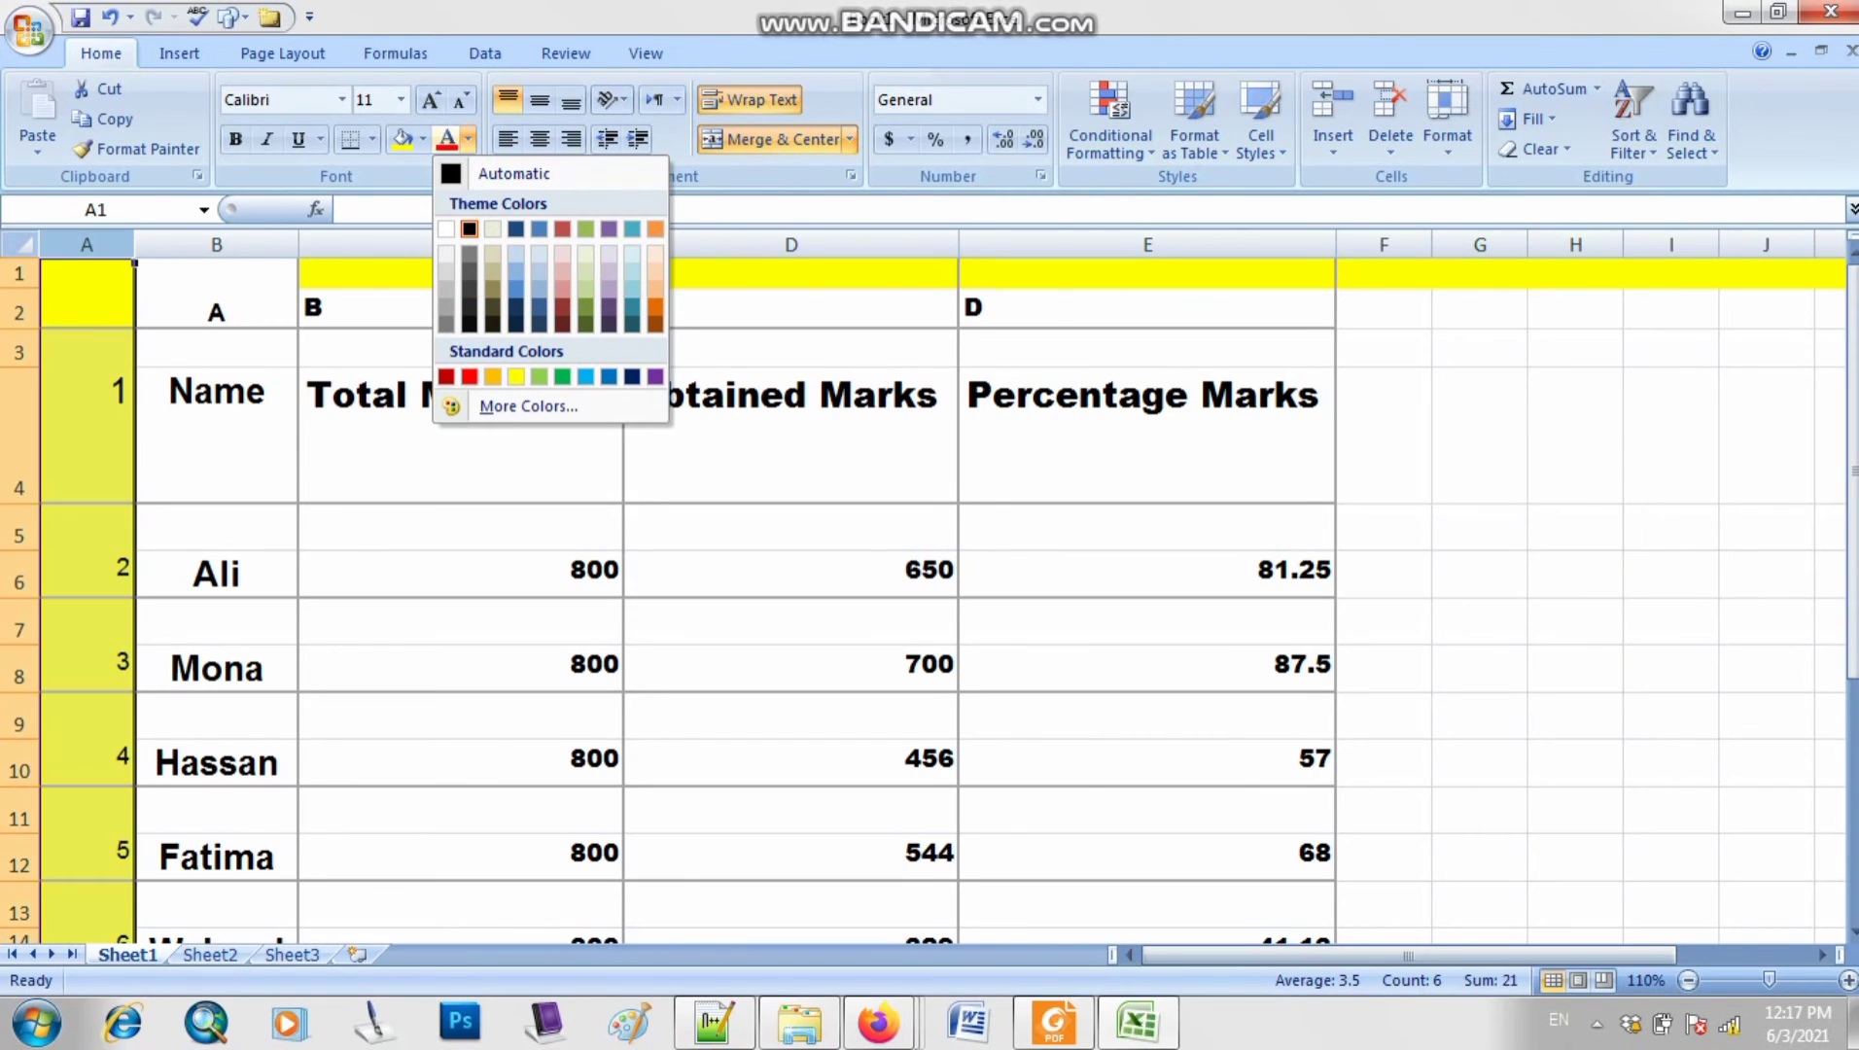
pyautogui.click(468, 289)
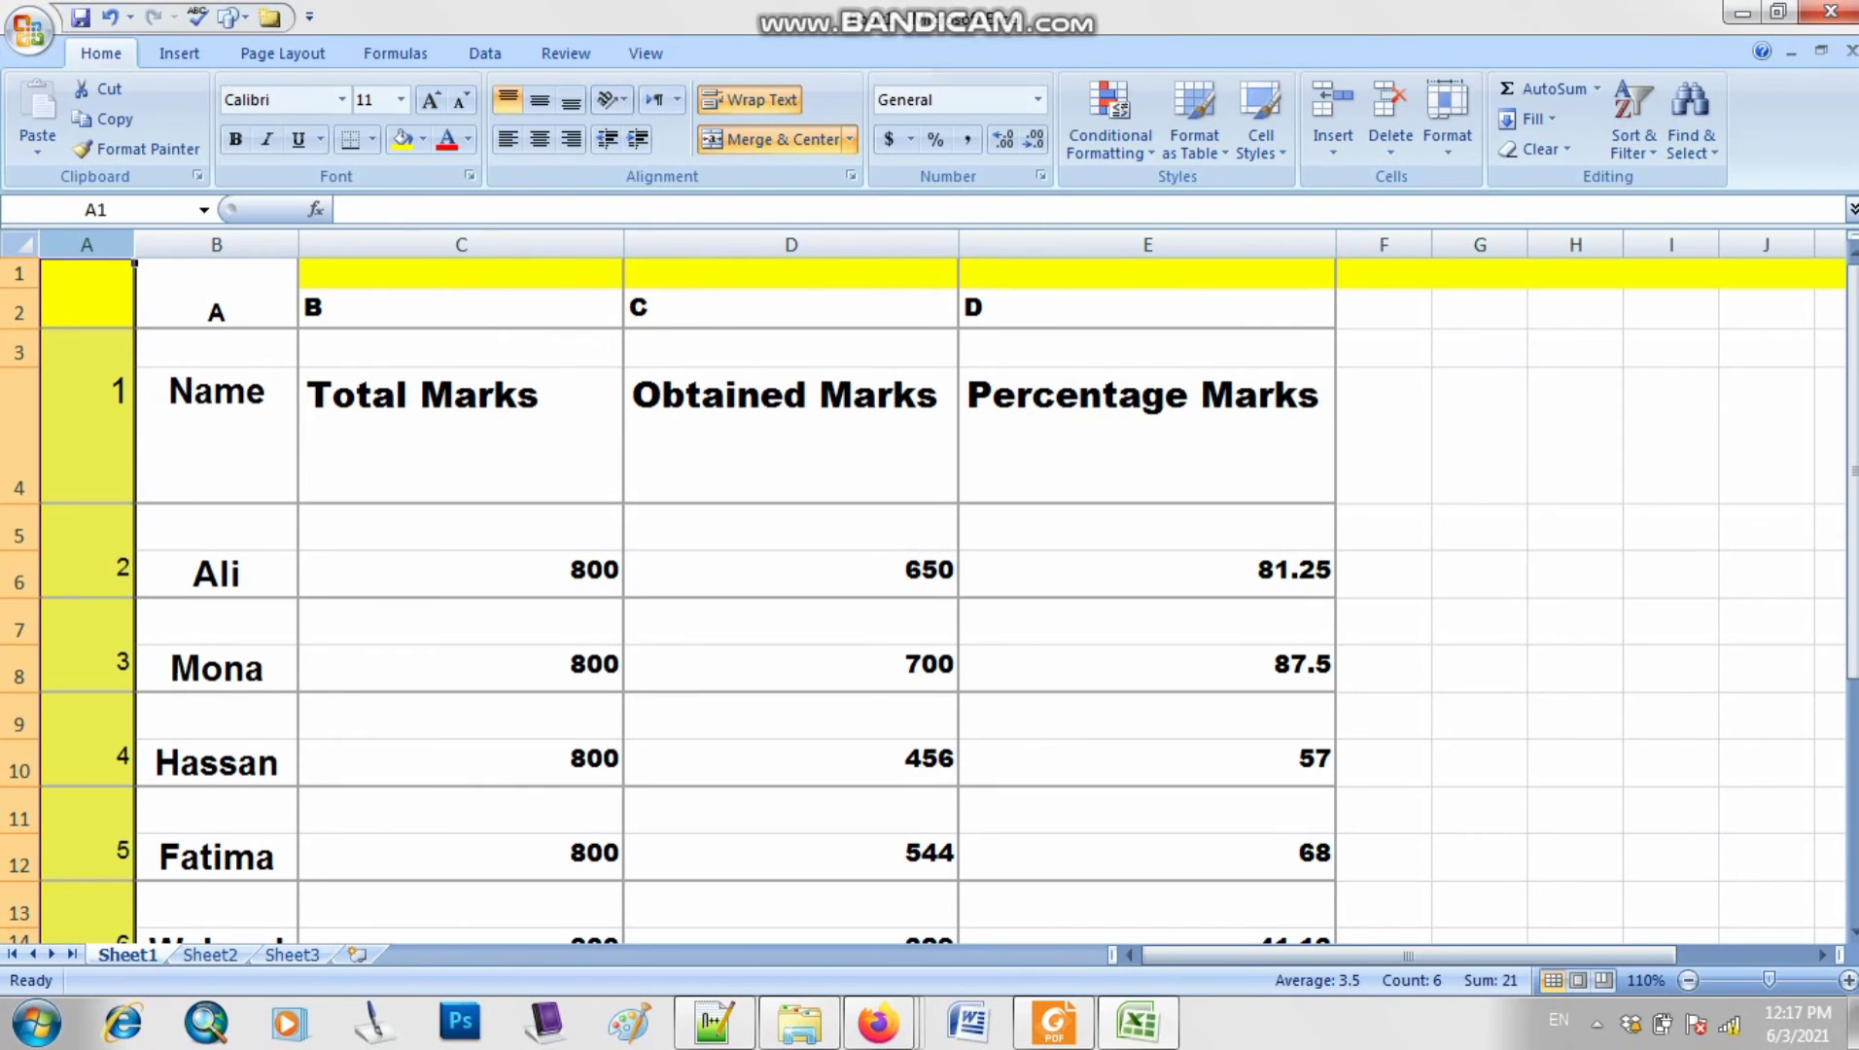
pyautogui.click(791, 527)
pyautogui.scroll(-10, 791, 527)
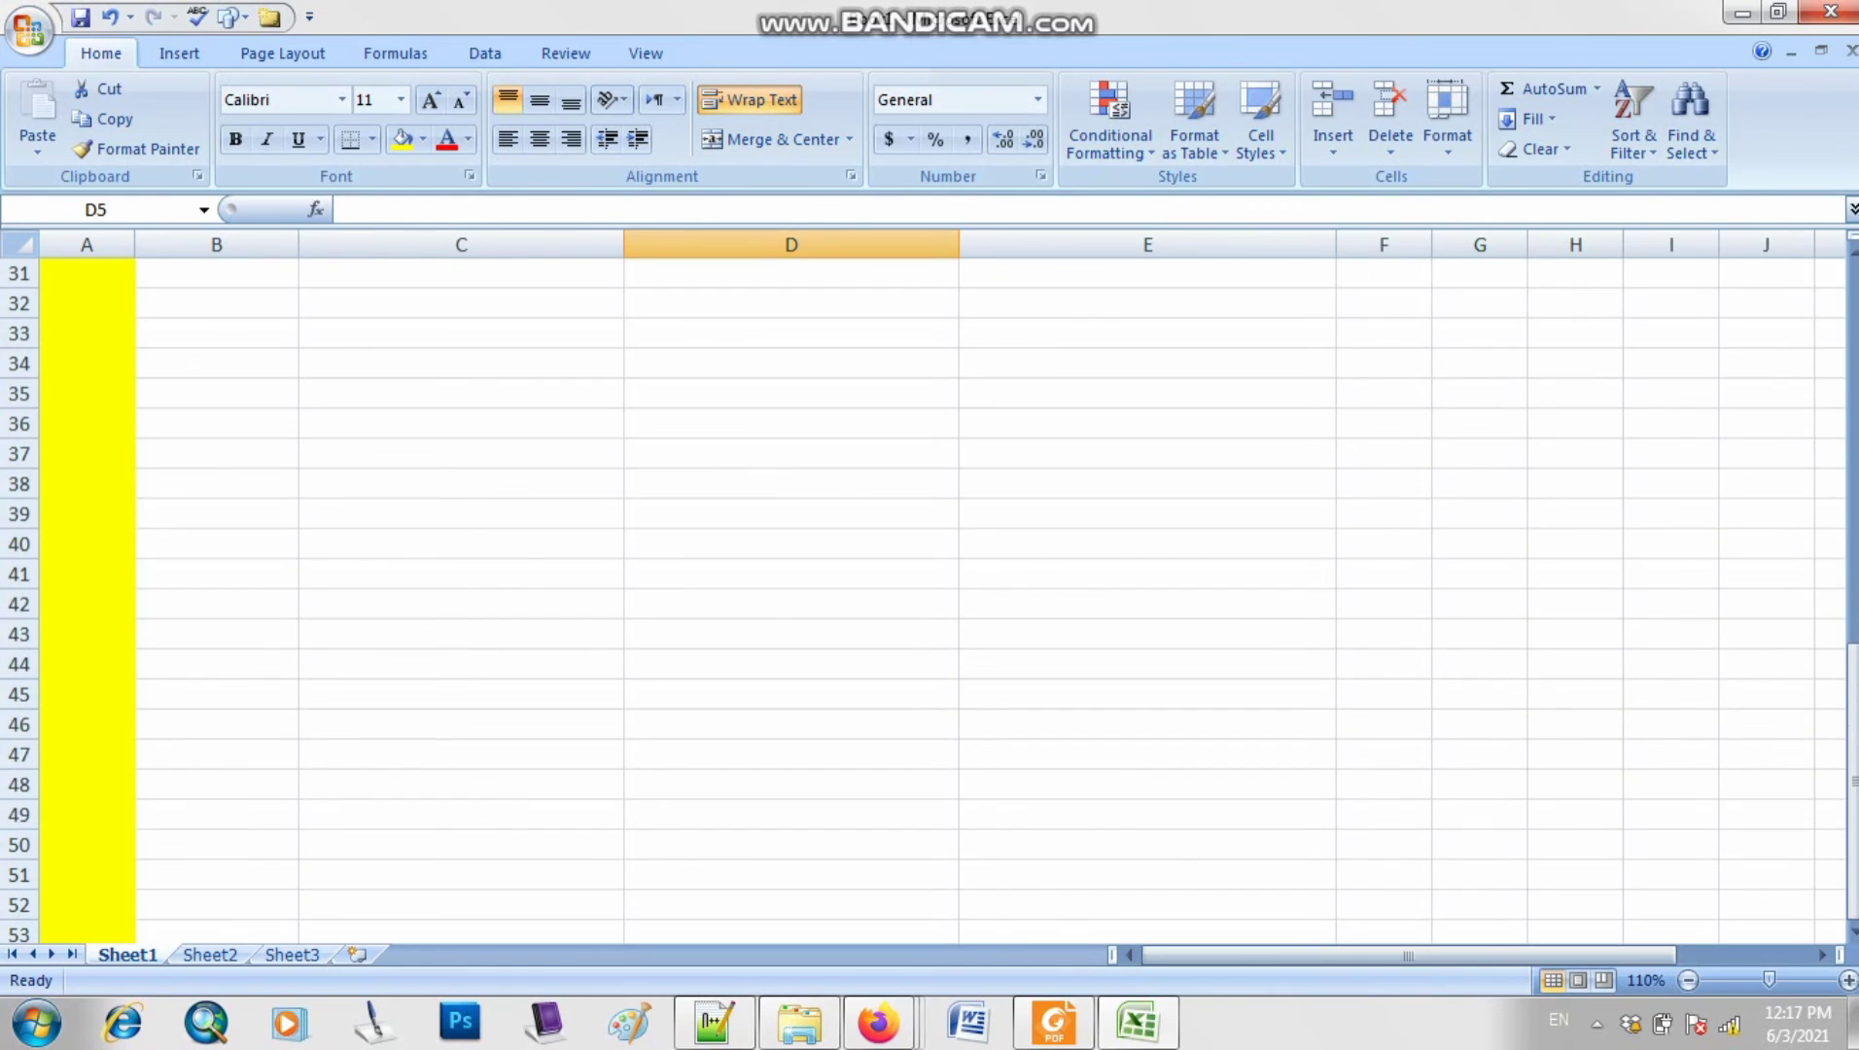
# - Review the whole marks table with its yellow row 1 and column A fills
pyautogui.scroll(10, 930, 603)
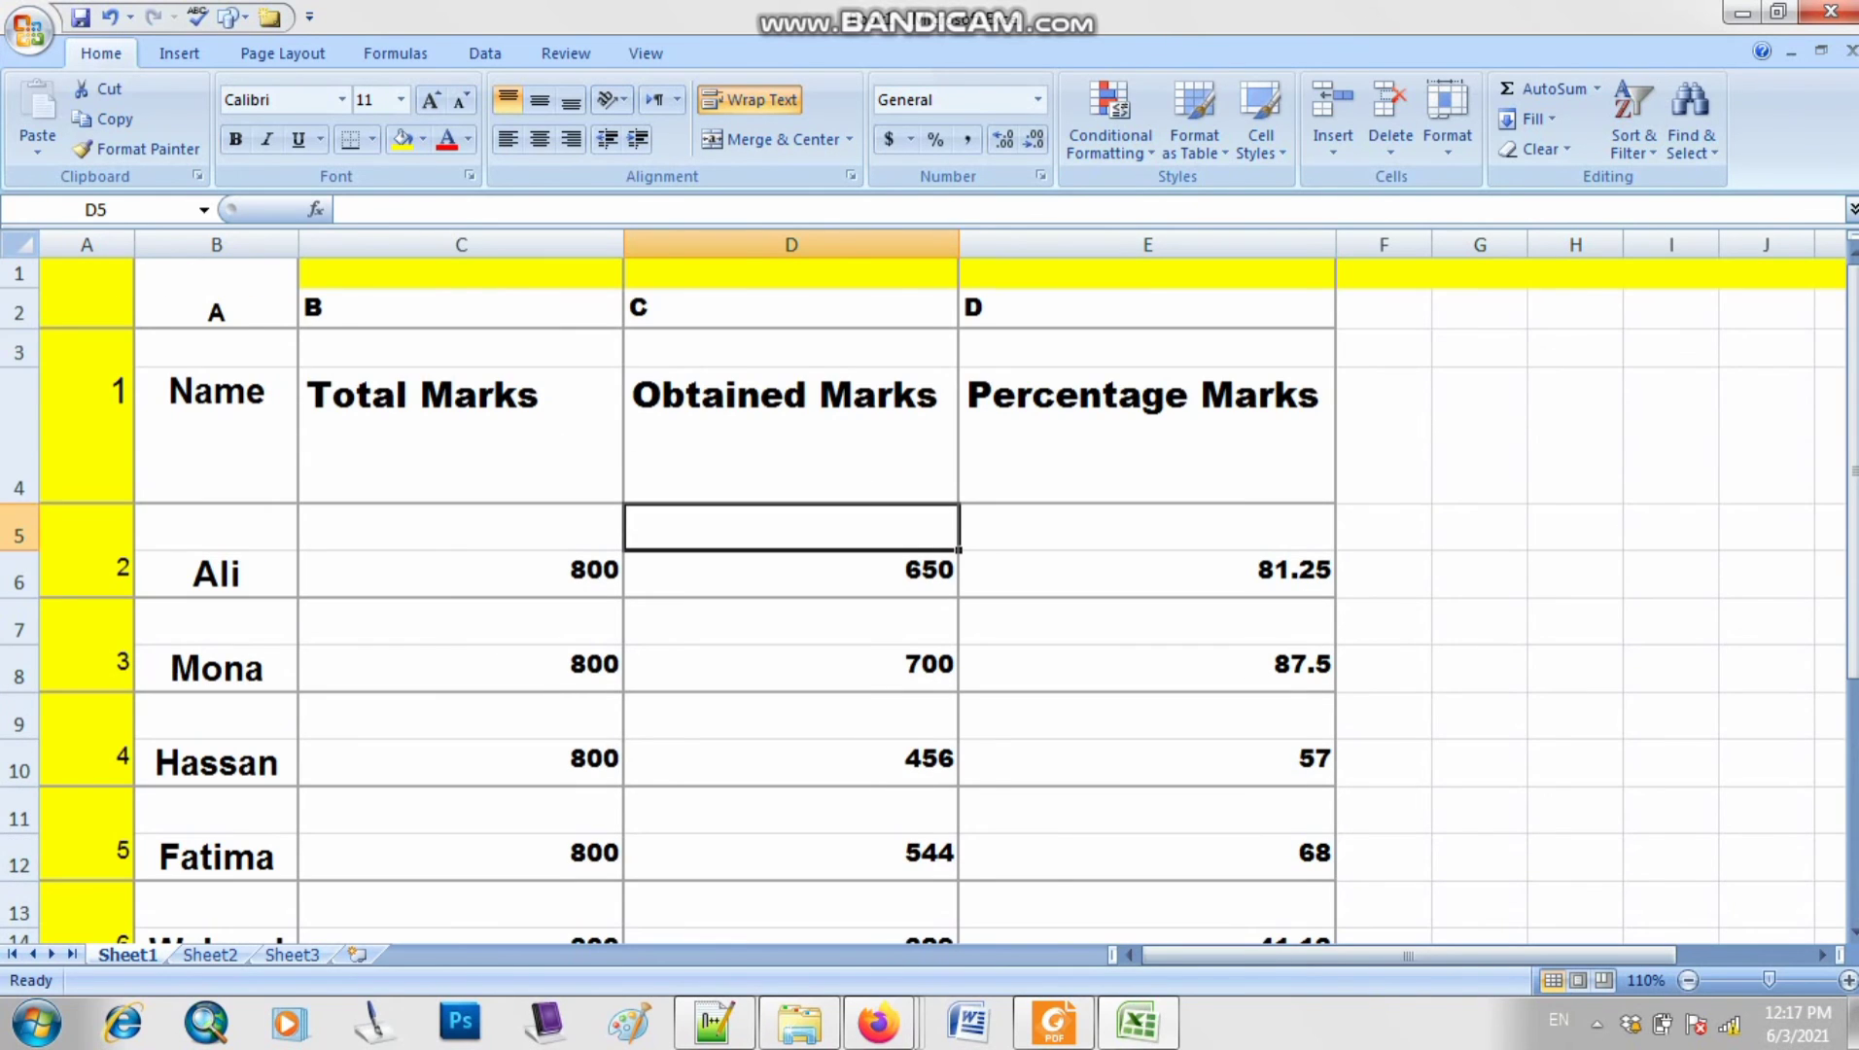
pyautogui.scroll(-6, 930, 603)
pyautogui.scroll(6, 930, 603)
pyautogui.scroll(-3, 923, 602)
pyautogui.scroll(3, 923, 603)
# - Try selecting the marks as the continuous blocks C9:E14 and C10:E14, and as the single cells C6, D8 and D12
pyautogui.click(461, 716)
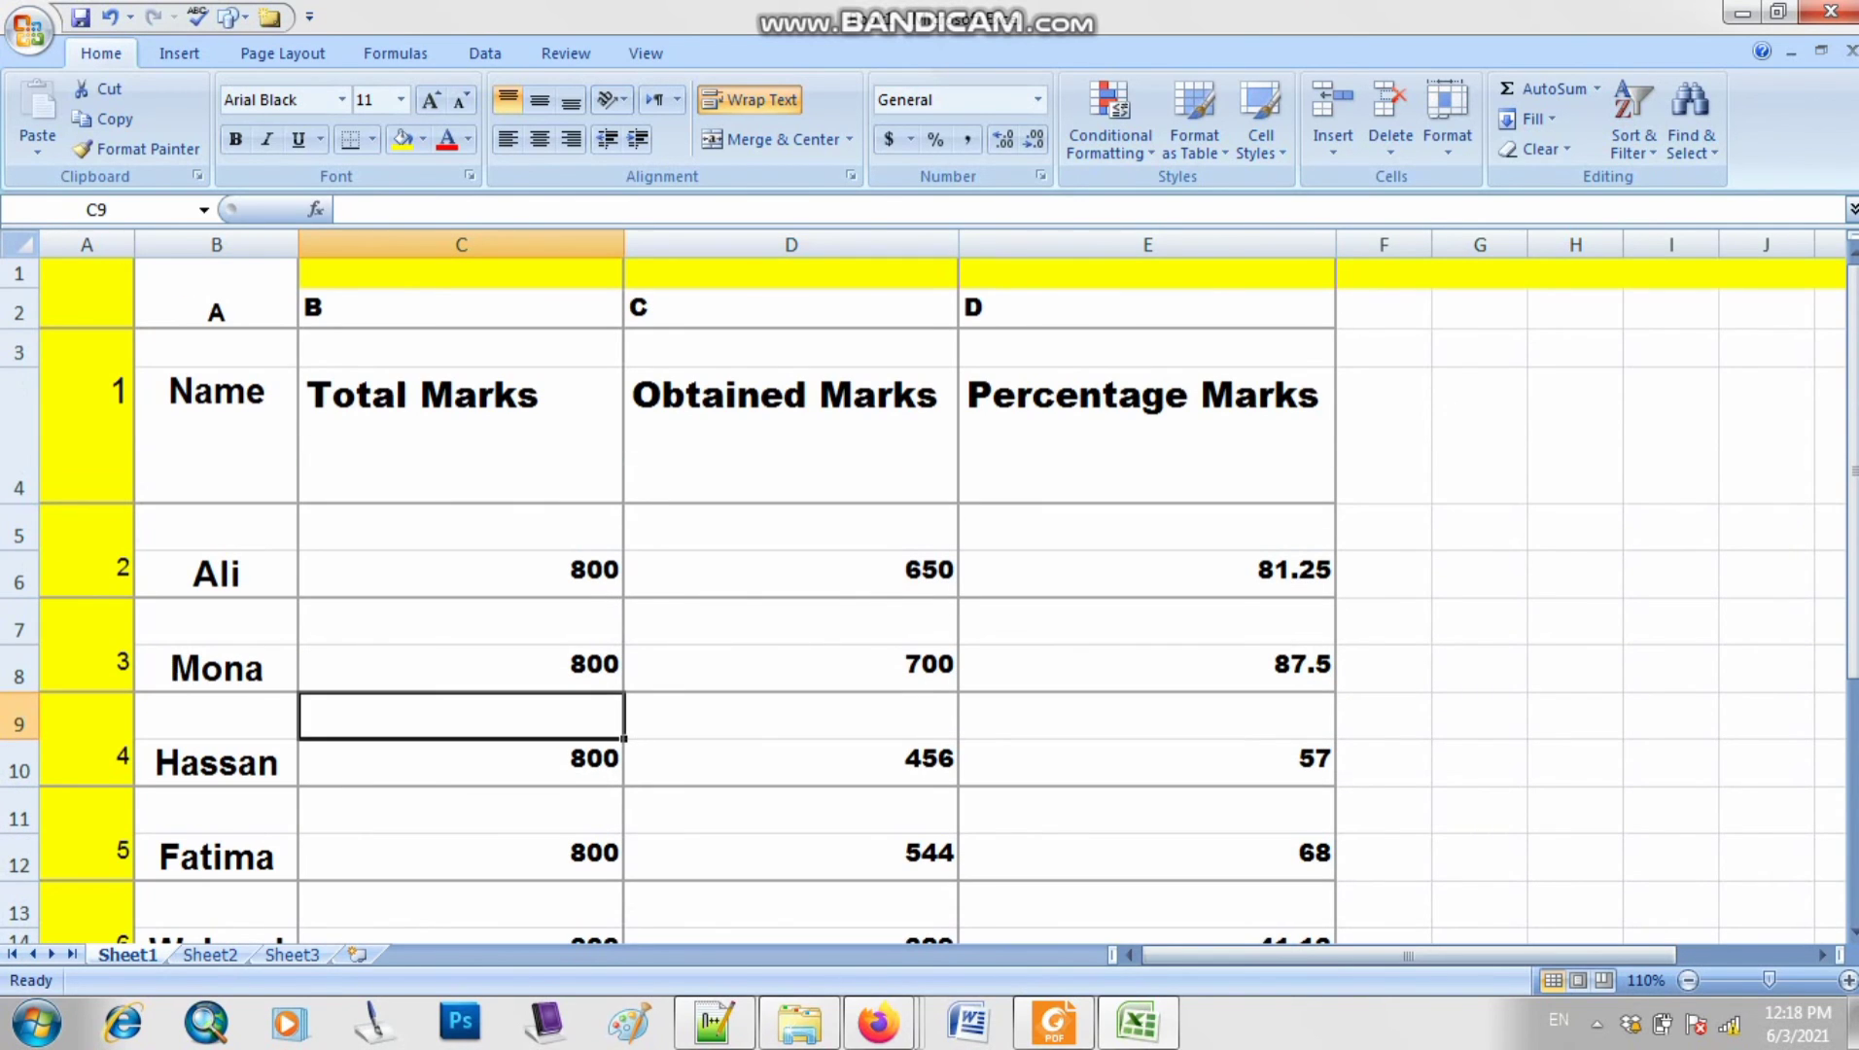
pyautogui.moveTo(460, 717); pyautogui.dragTo(1148, 875)
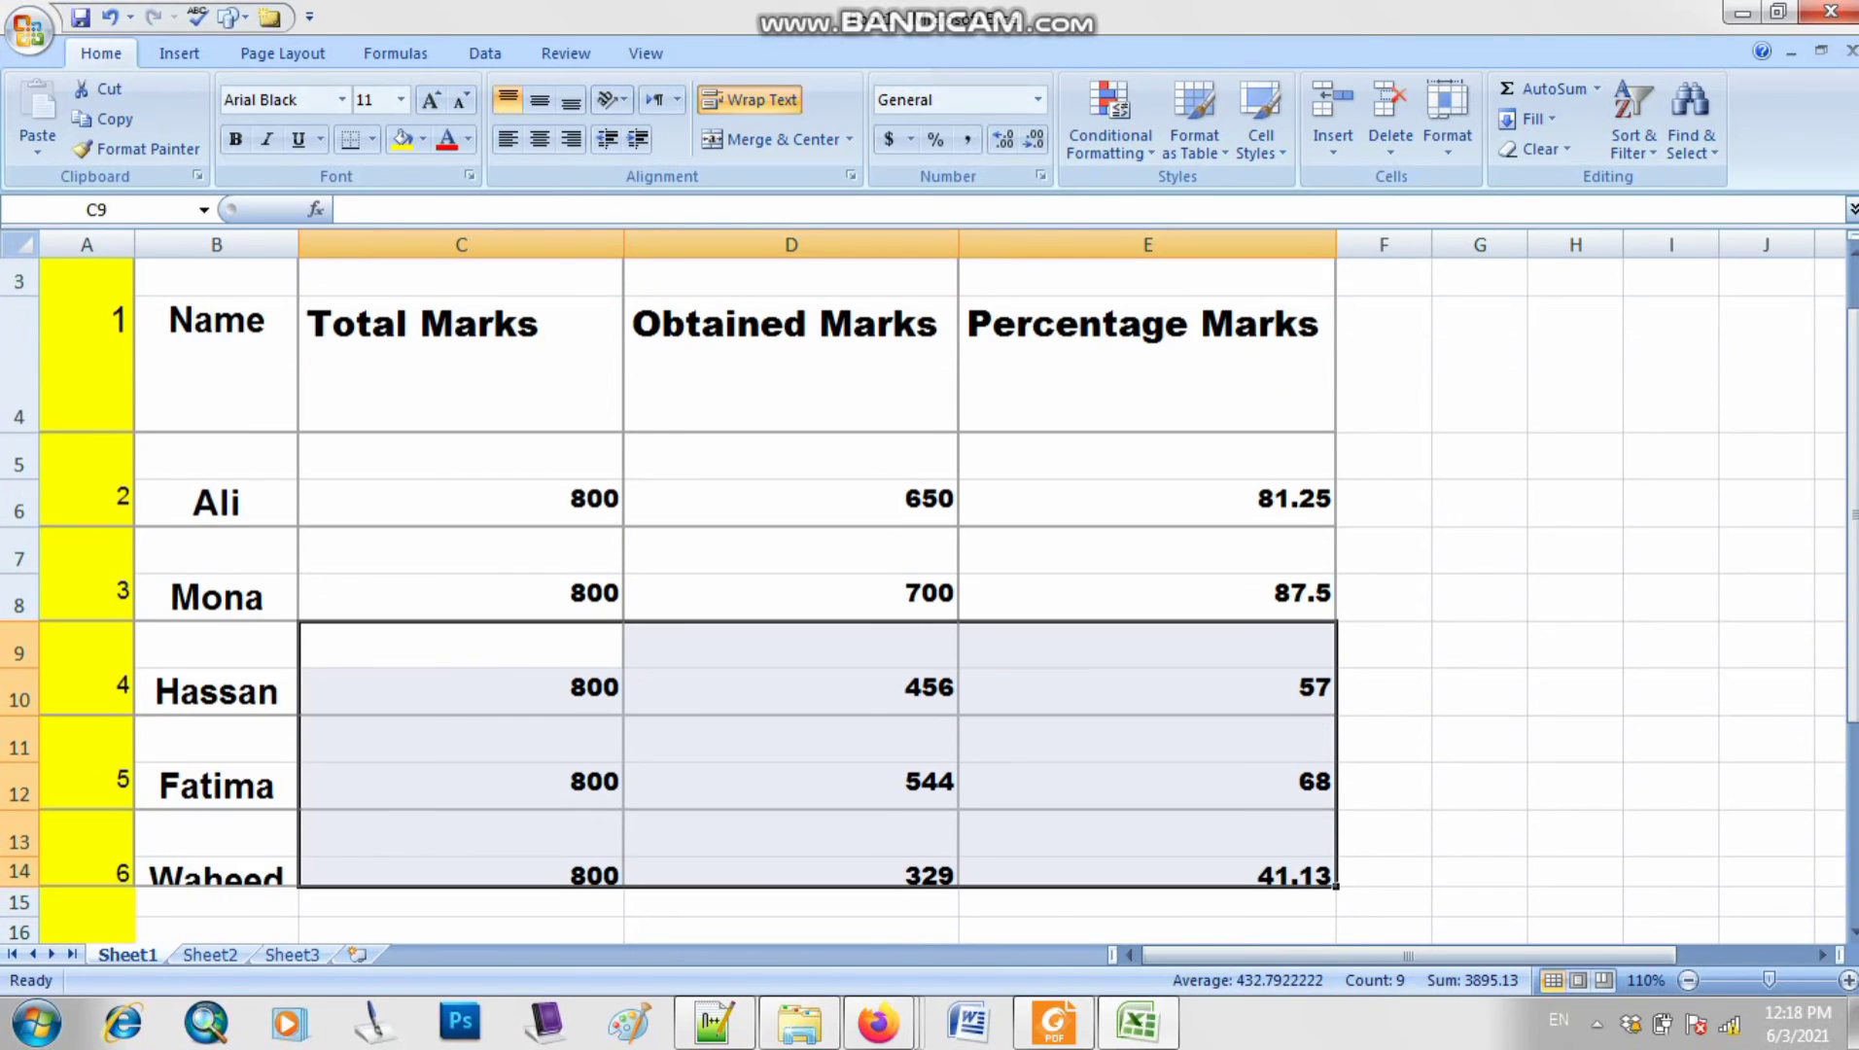
pyautogui.click(461, 692)
pyautogui.moveTo(461, 691); pyautogui.dragTo(1148, 875)
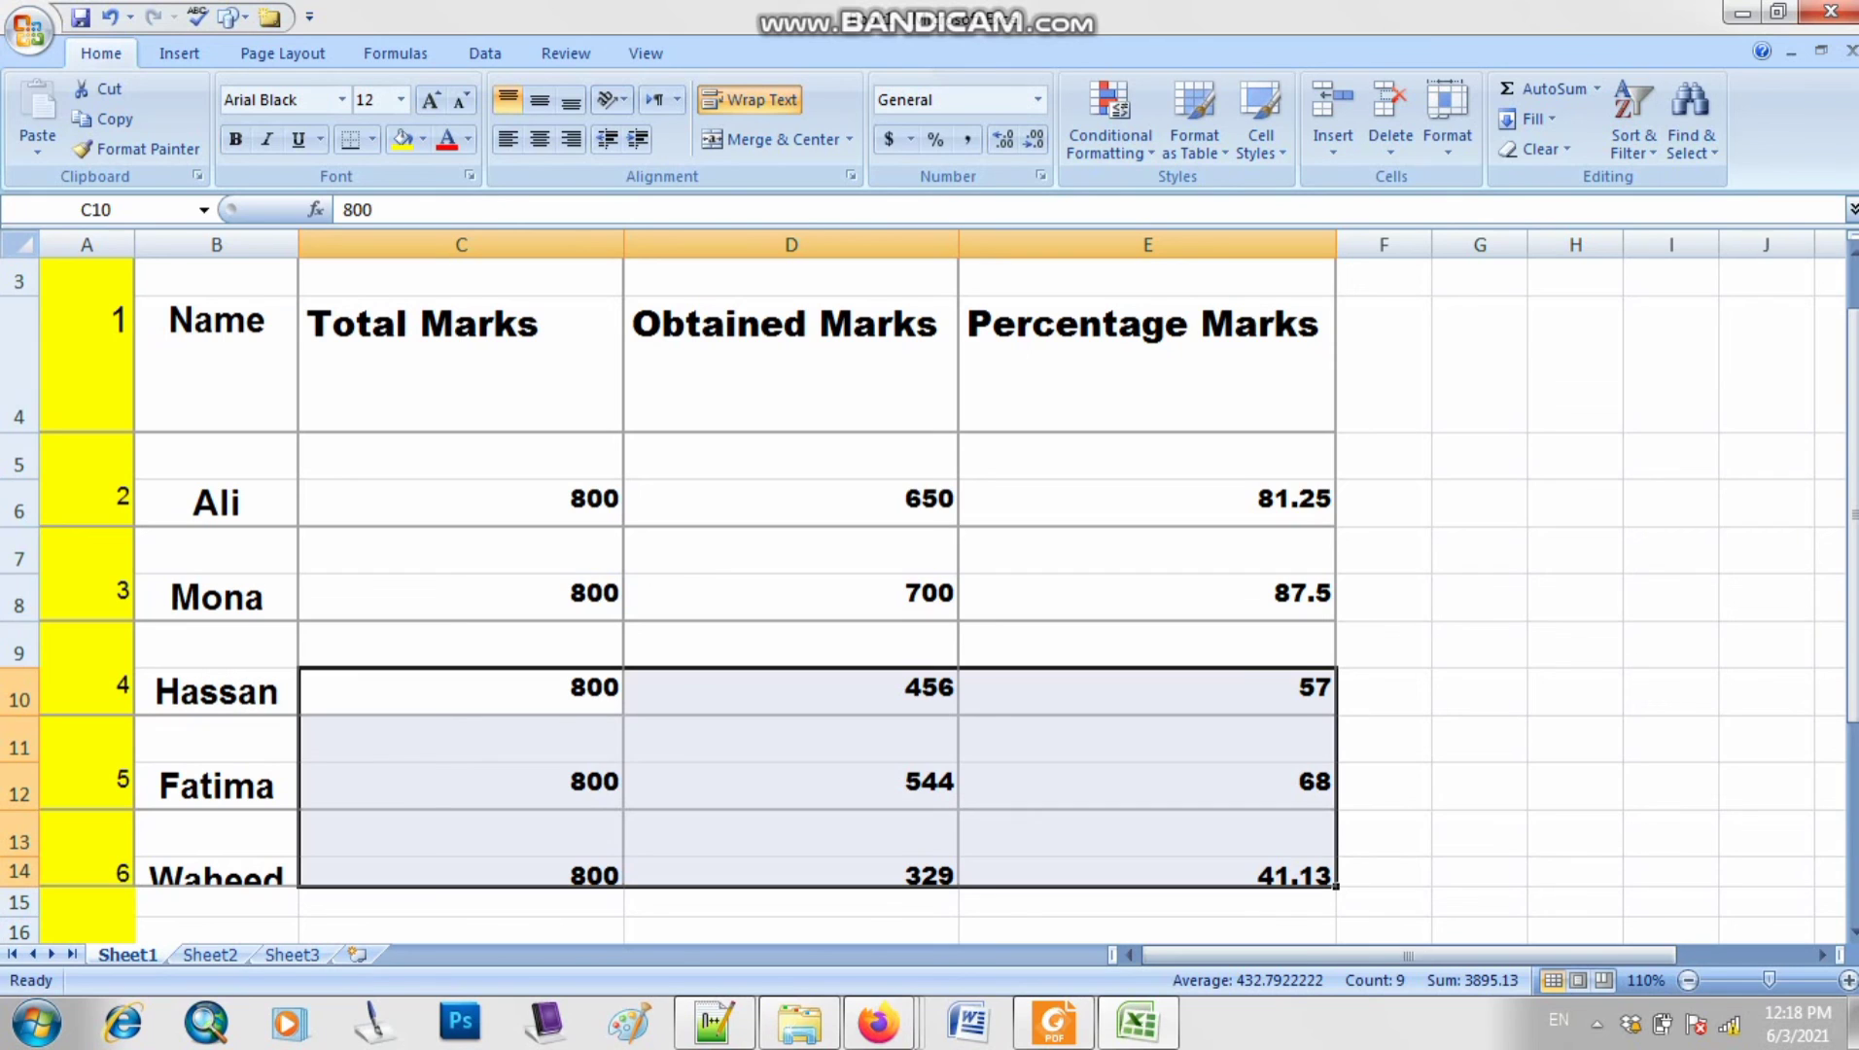
pyautogui.click(792, 643)
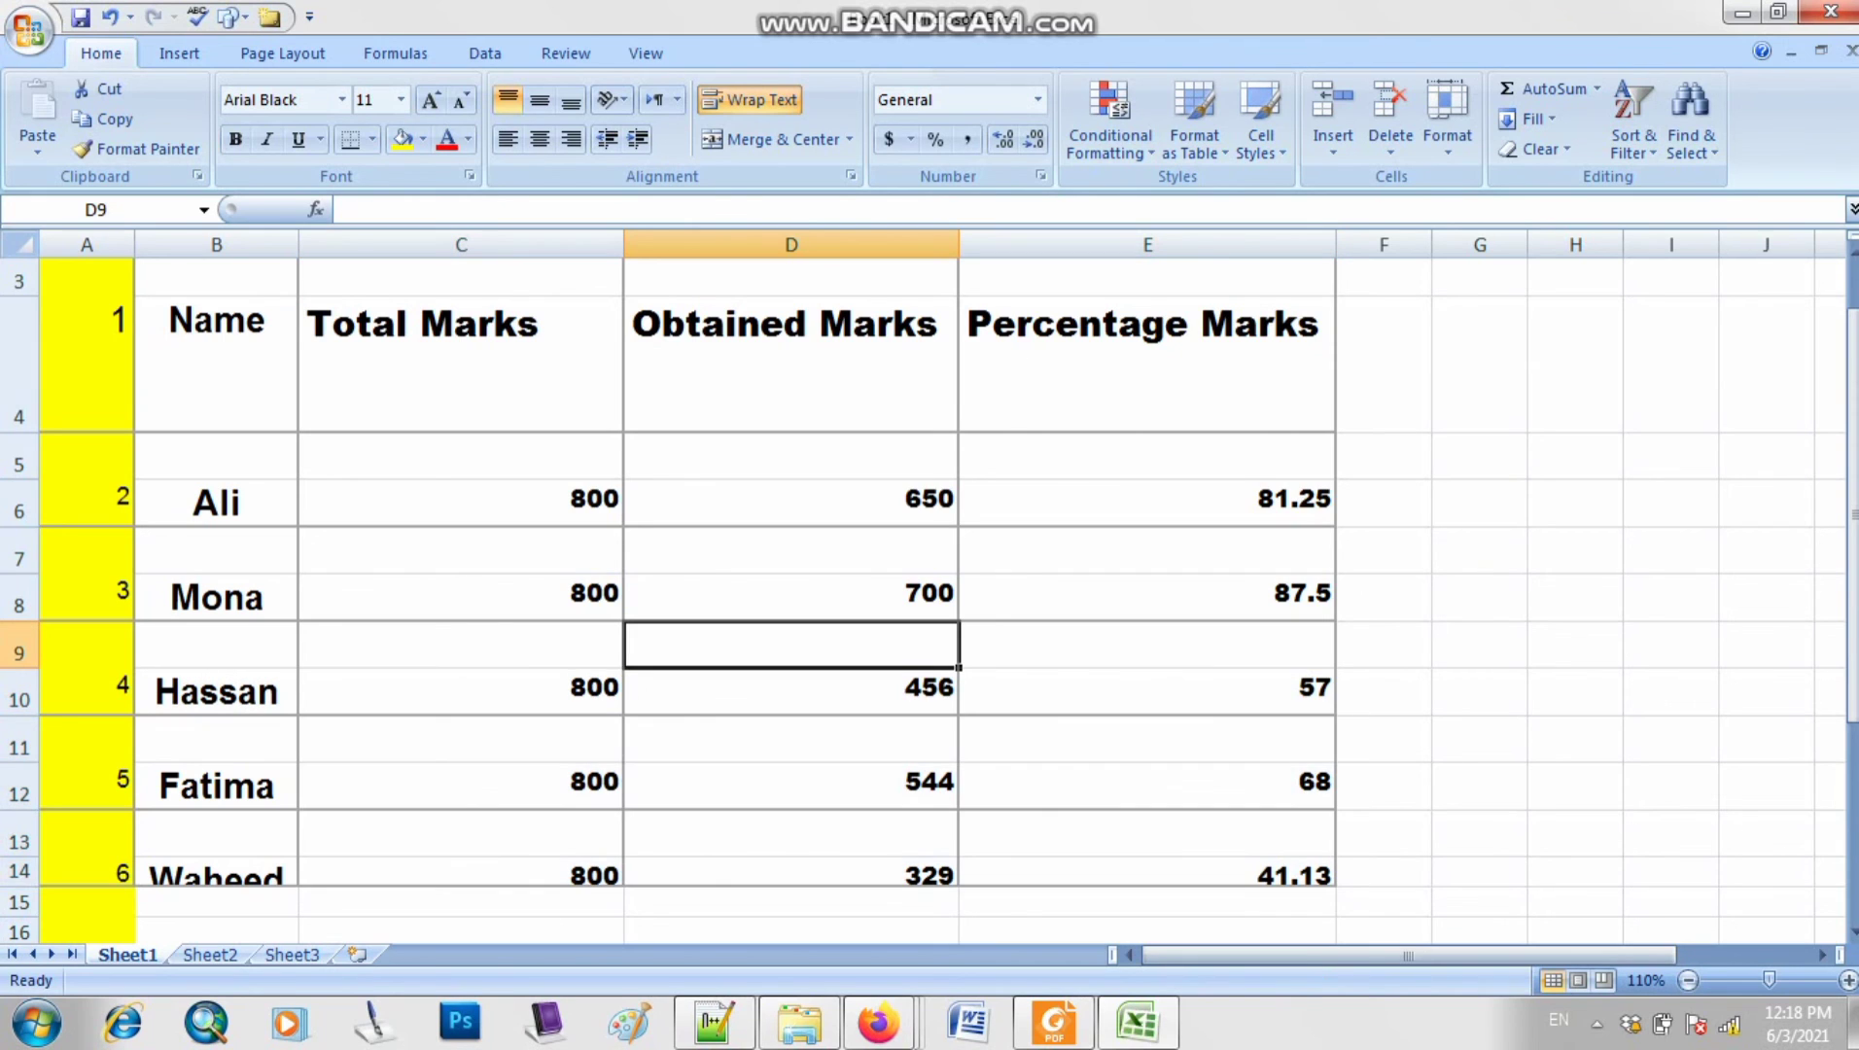
pyautogui.scroll(-3, 791, 643)
pyautogui.scroll(4, 792, 643)
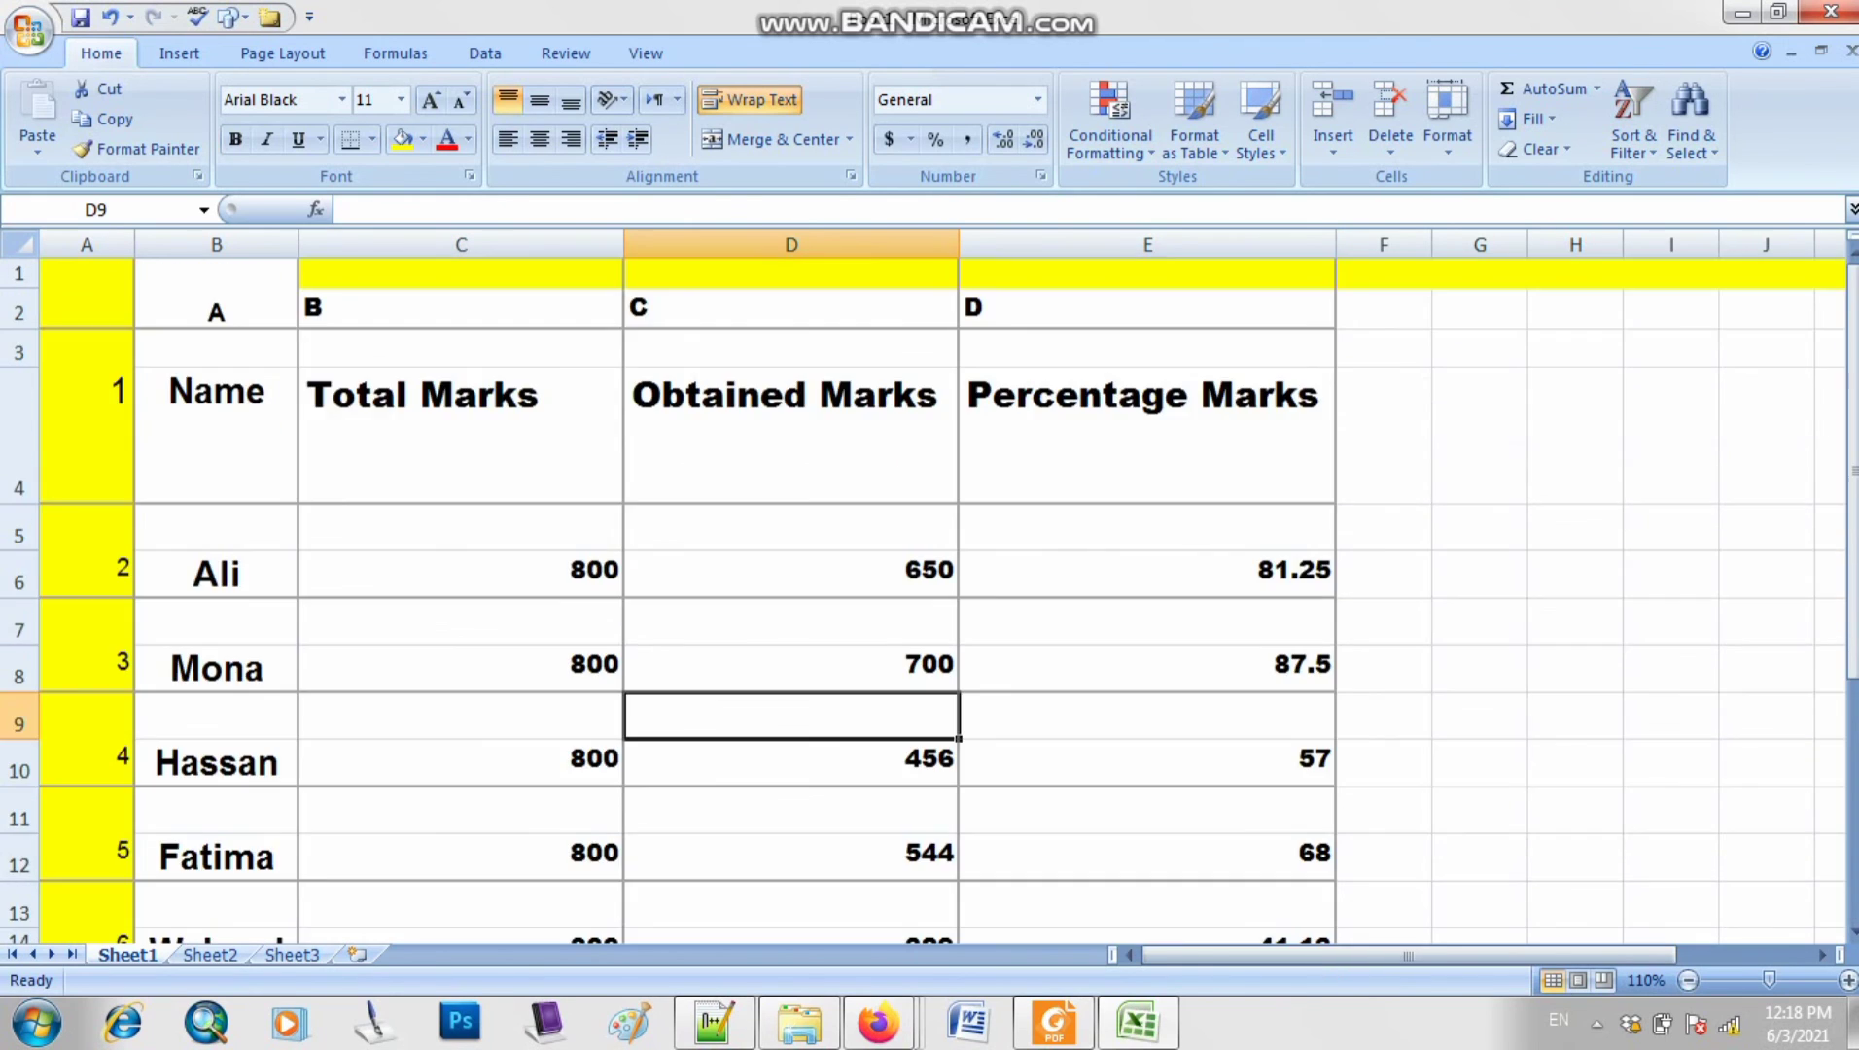
pyautogui.click(461, 574)
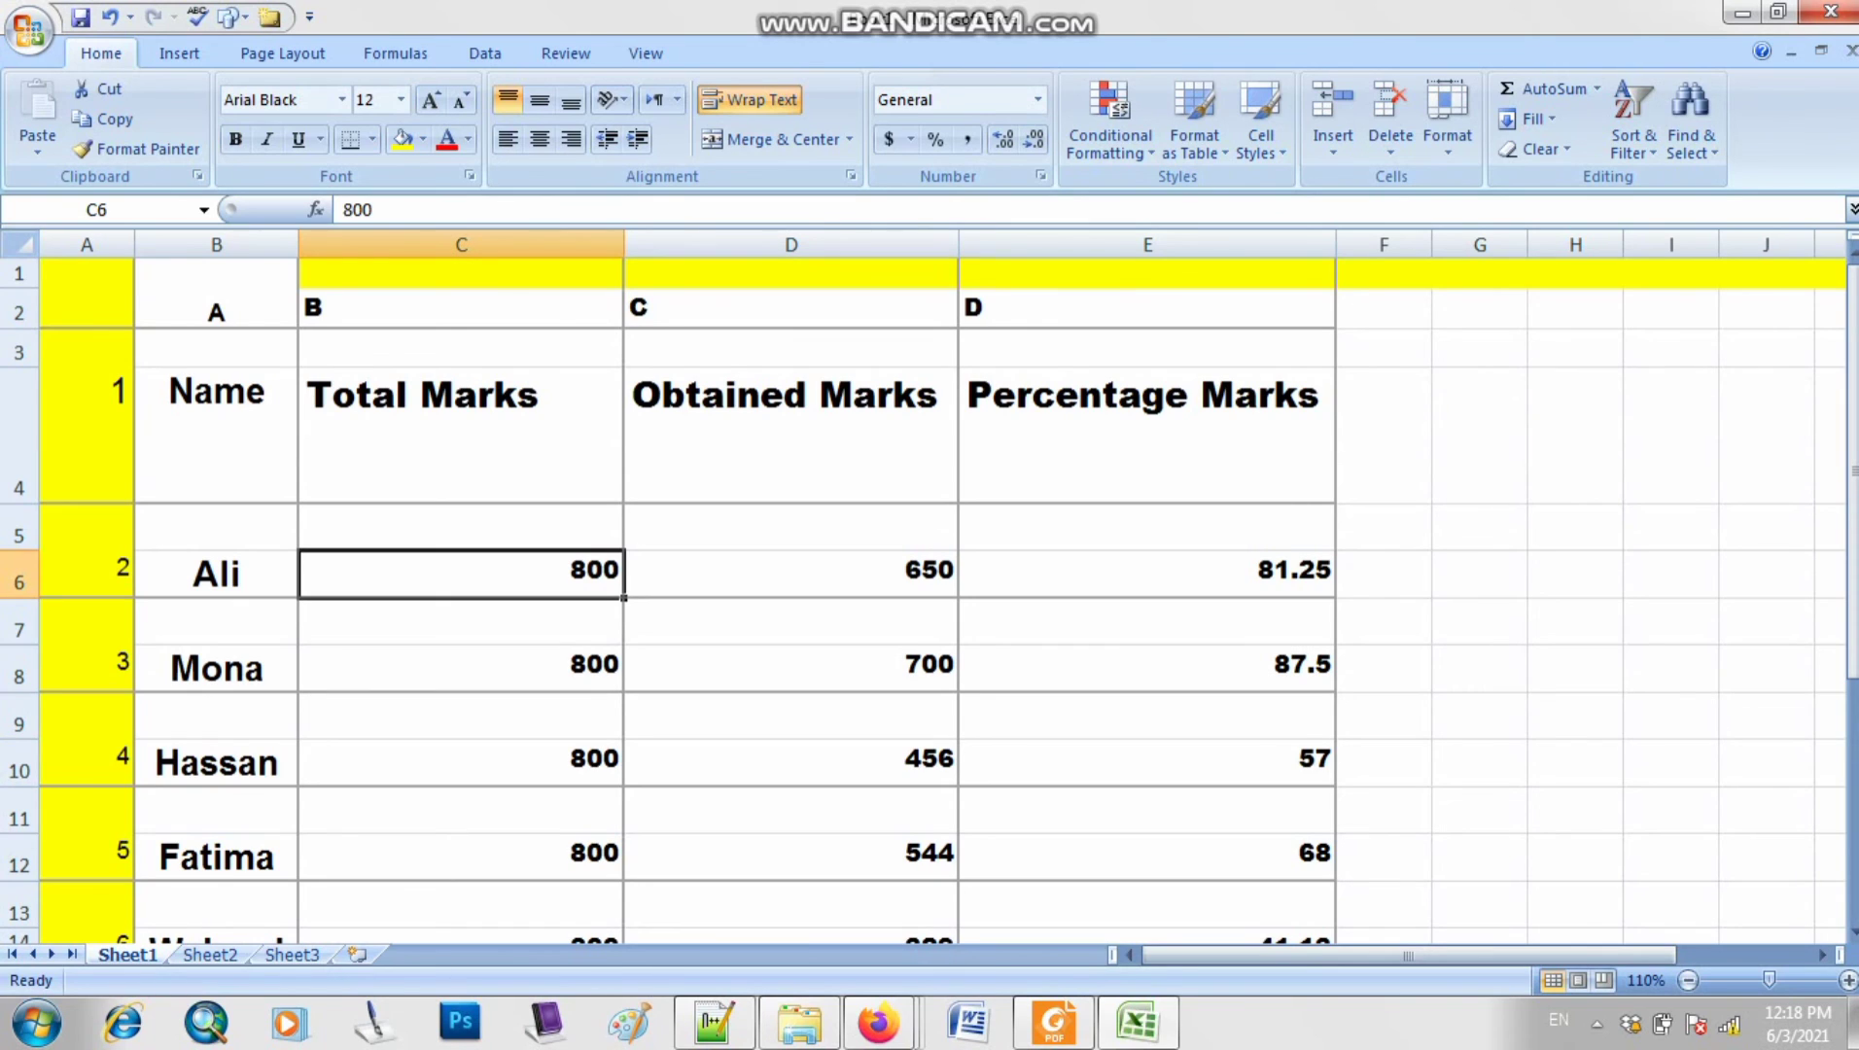
pyautogui.click(791, 667)
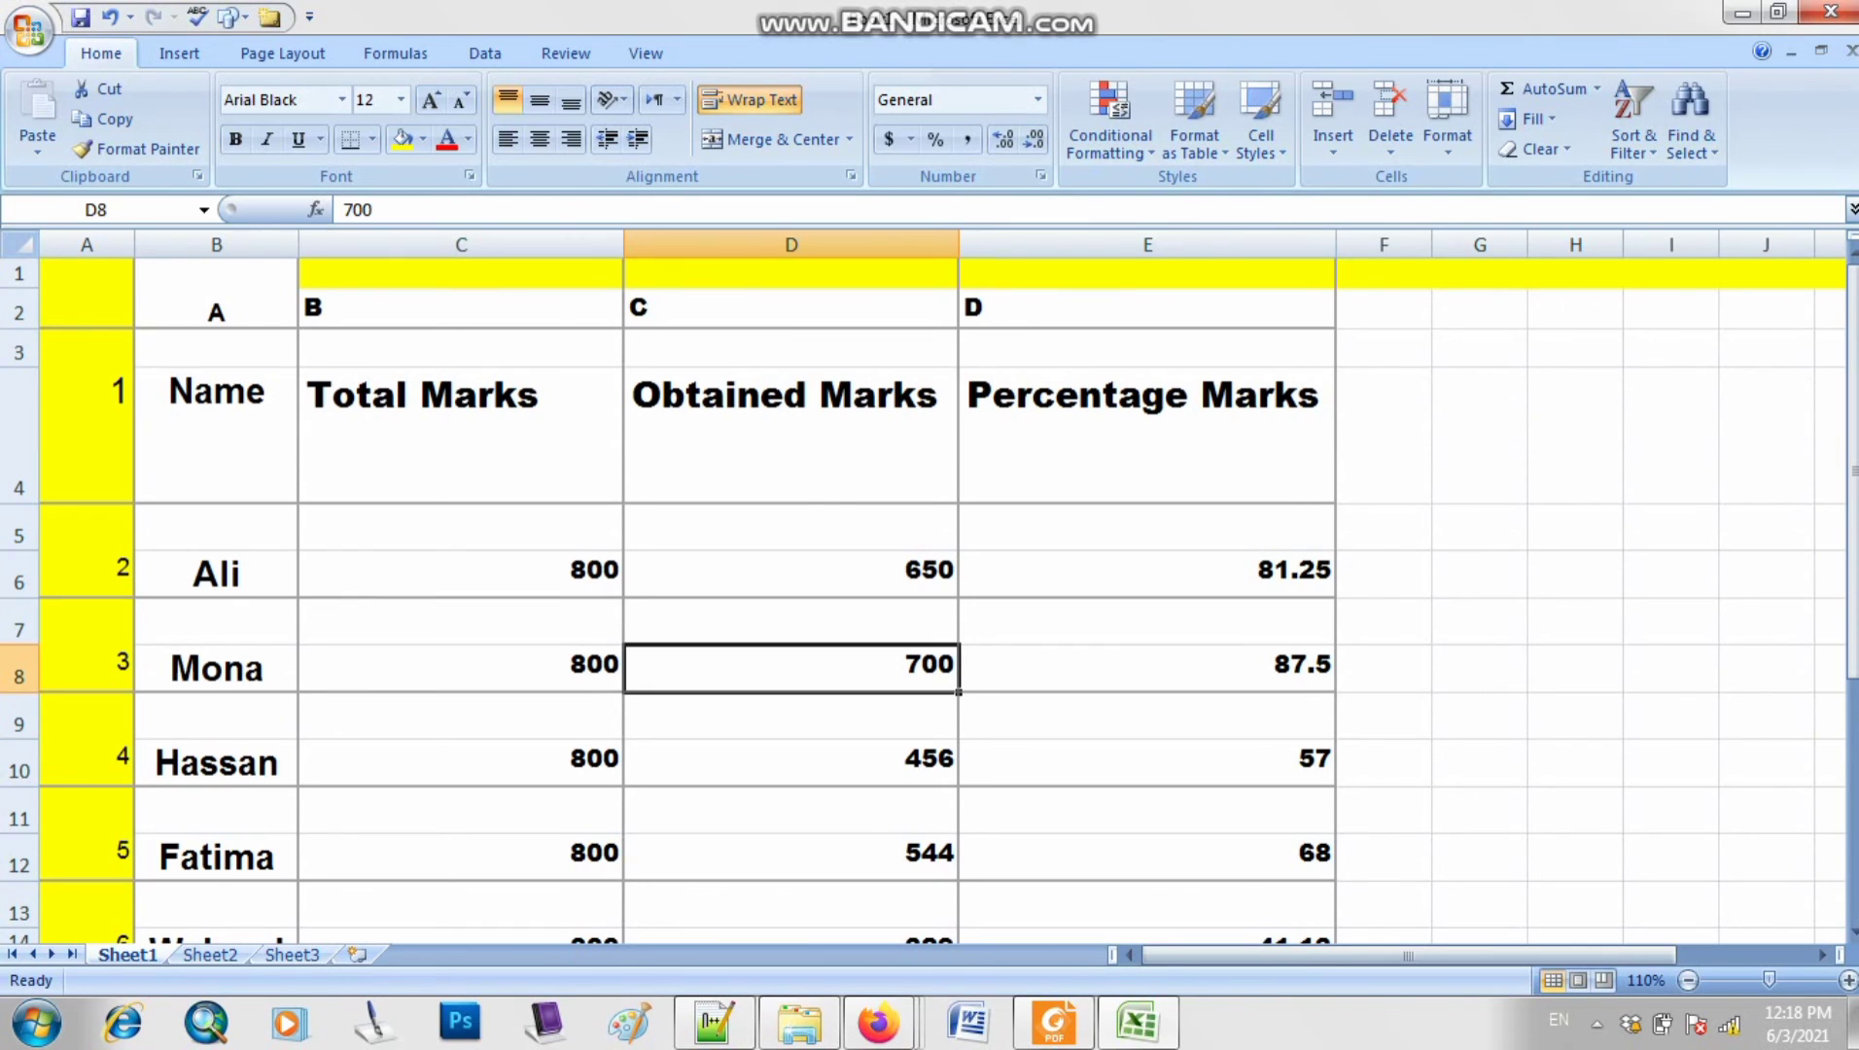
pyautogui.click(791, 856)
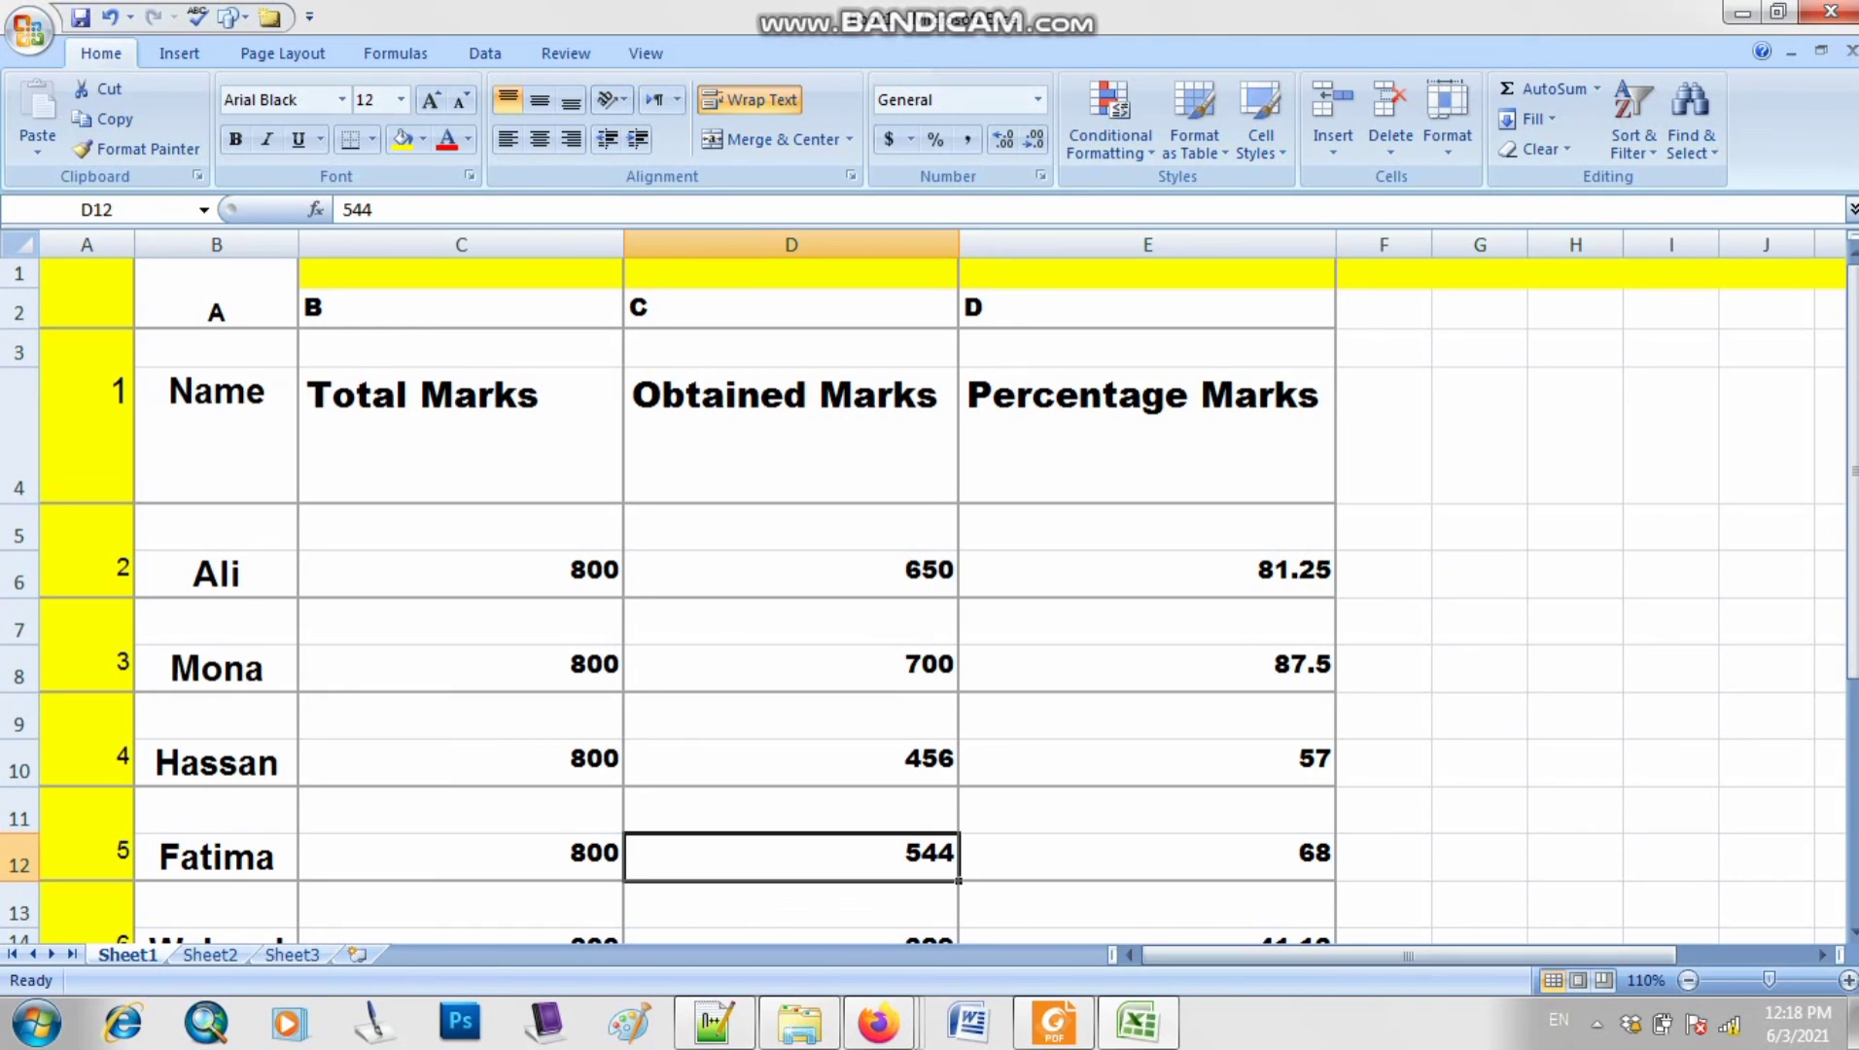
# - Select the non-adjacent marks cells C6, C10, C12, D8, D10, D12, E6, E8, E10 and E12 together
pyautogui.click(461, 574)
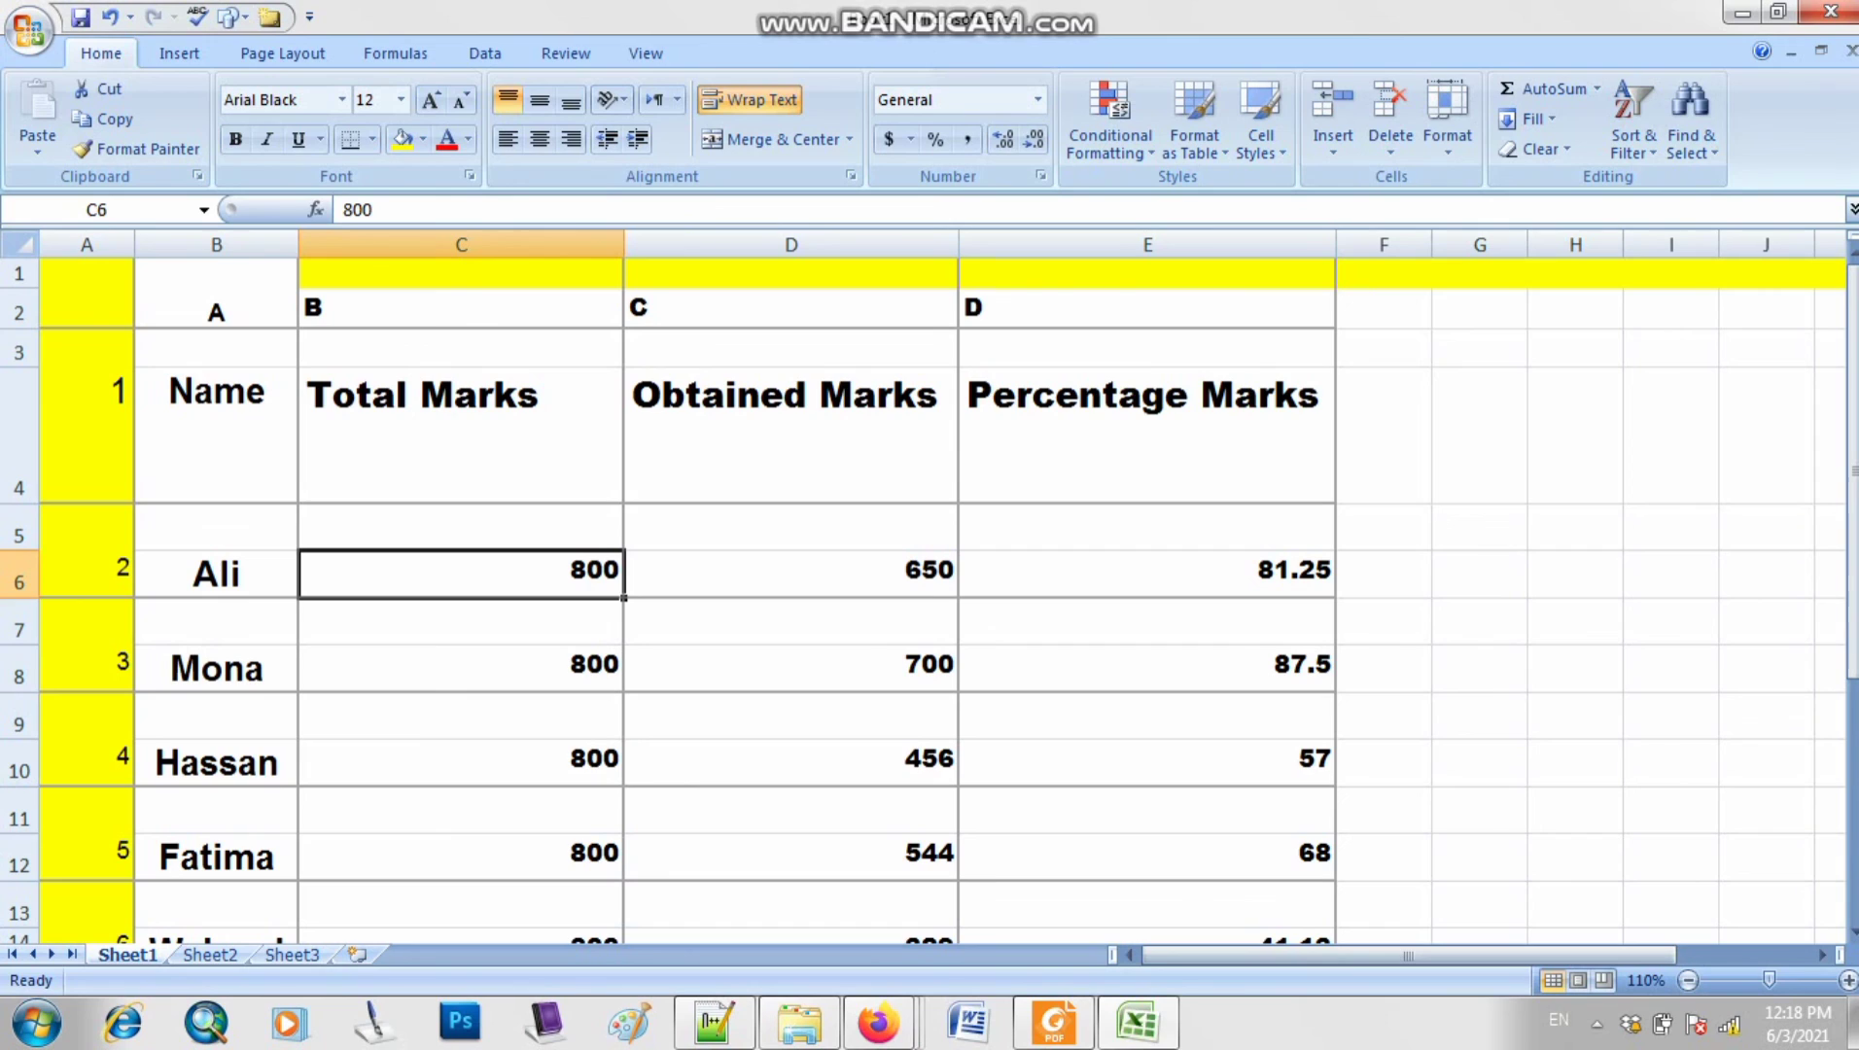
pyautogui.keyDown('ctrl'); pyautogui.click(791, 667); pyautogui.keyUp('ctrl')
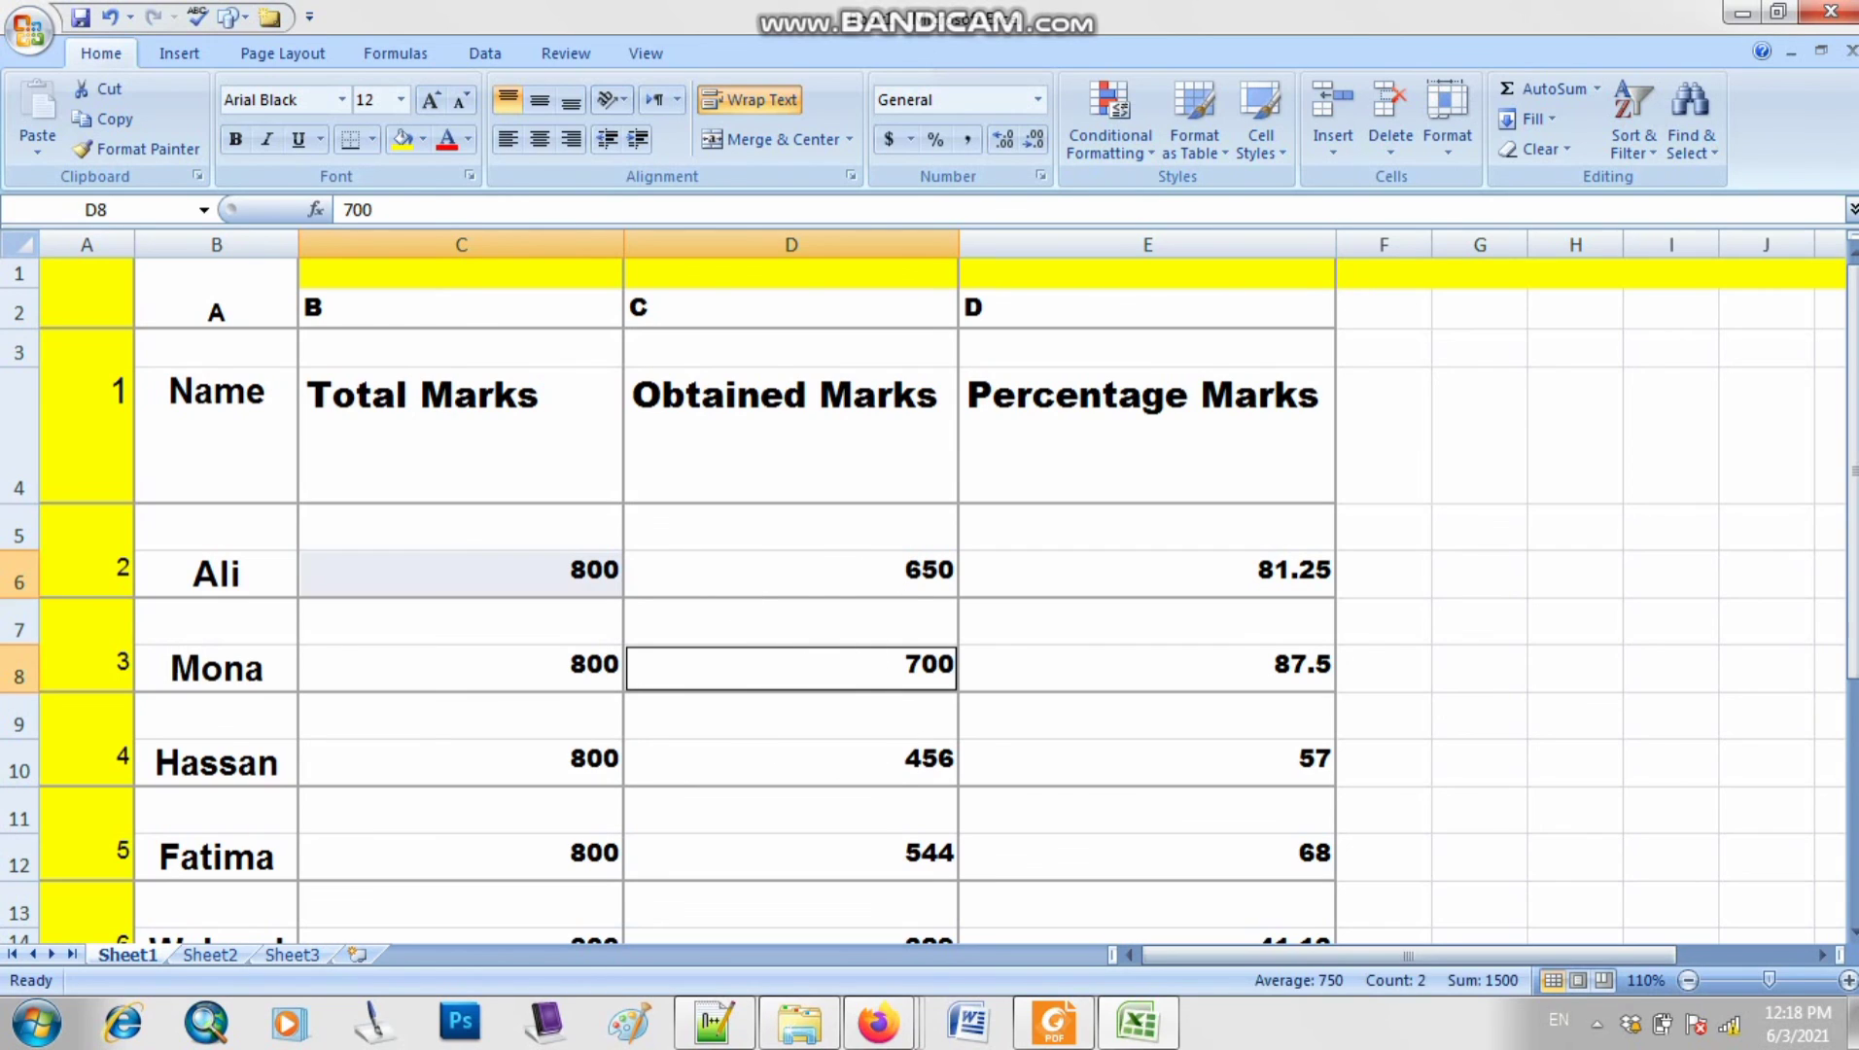
pyautogui.keyDown('ctrl'); pyautogui.click(1147, 858); pyautogui.keyUp('ctrl')
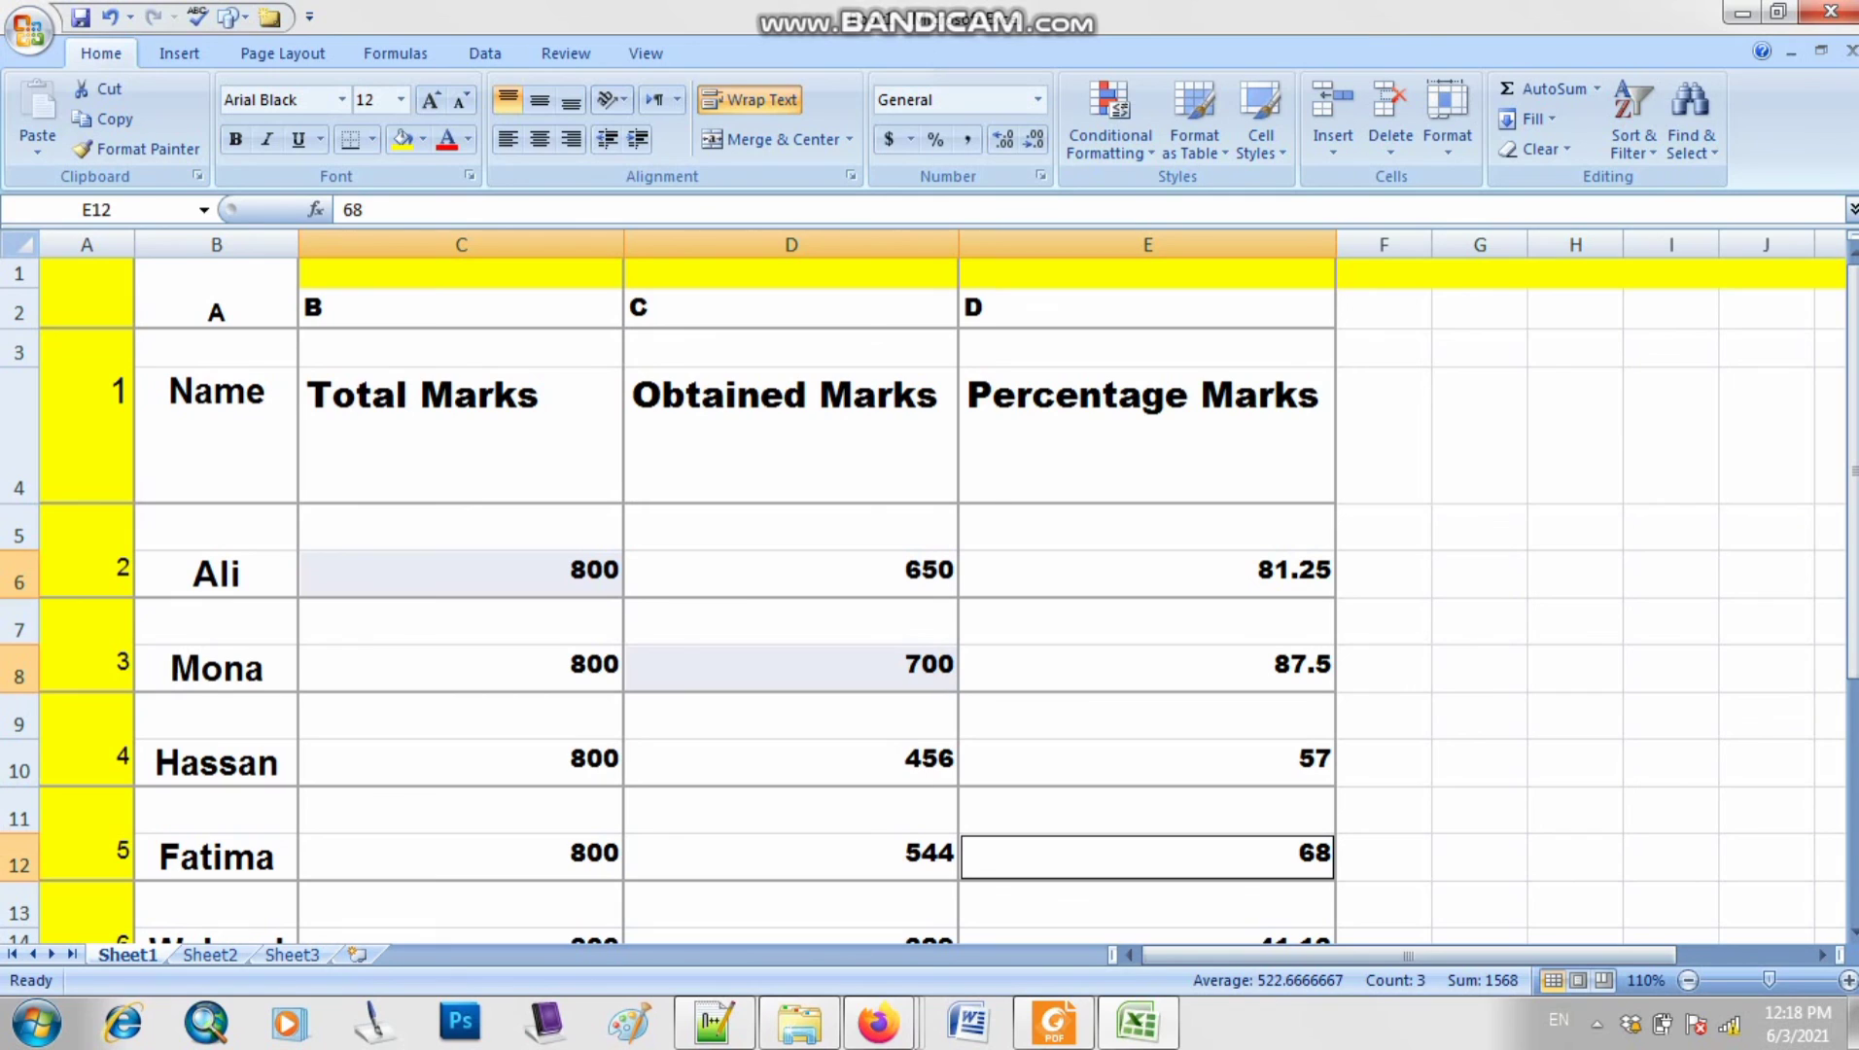
pyautogui.keyDown('ctrl'); pyautogui.click(792, 857); pyautogui.keyUp('ctrl')
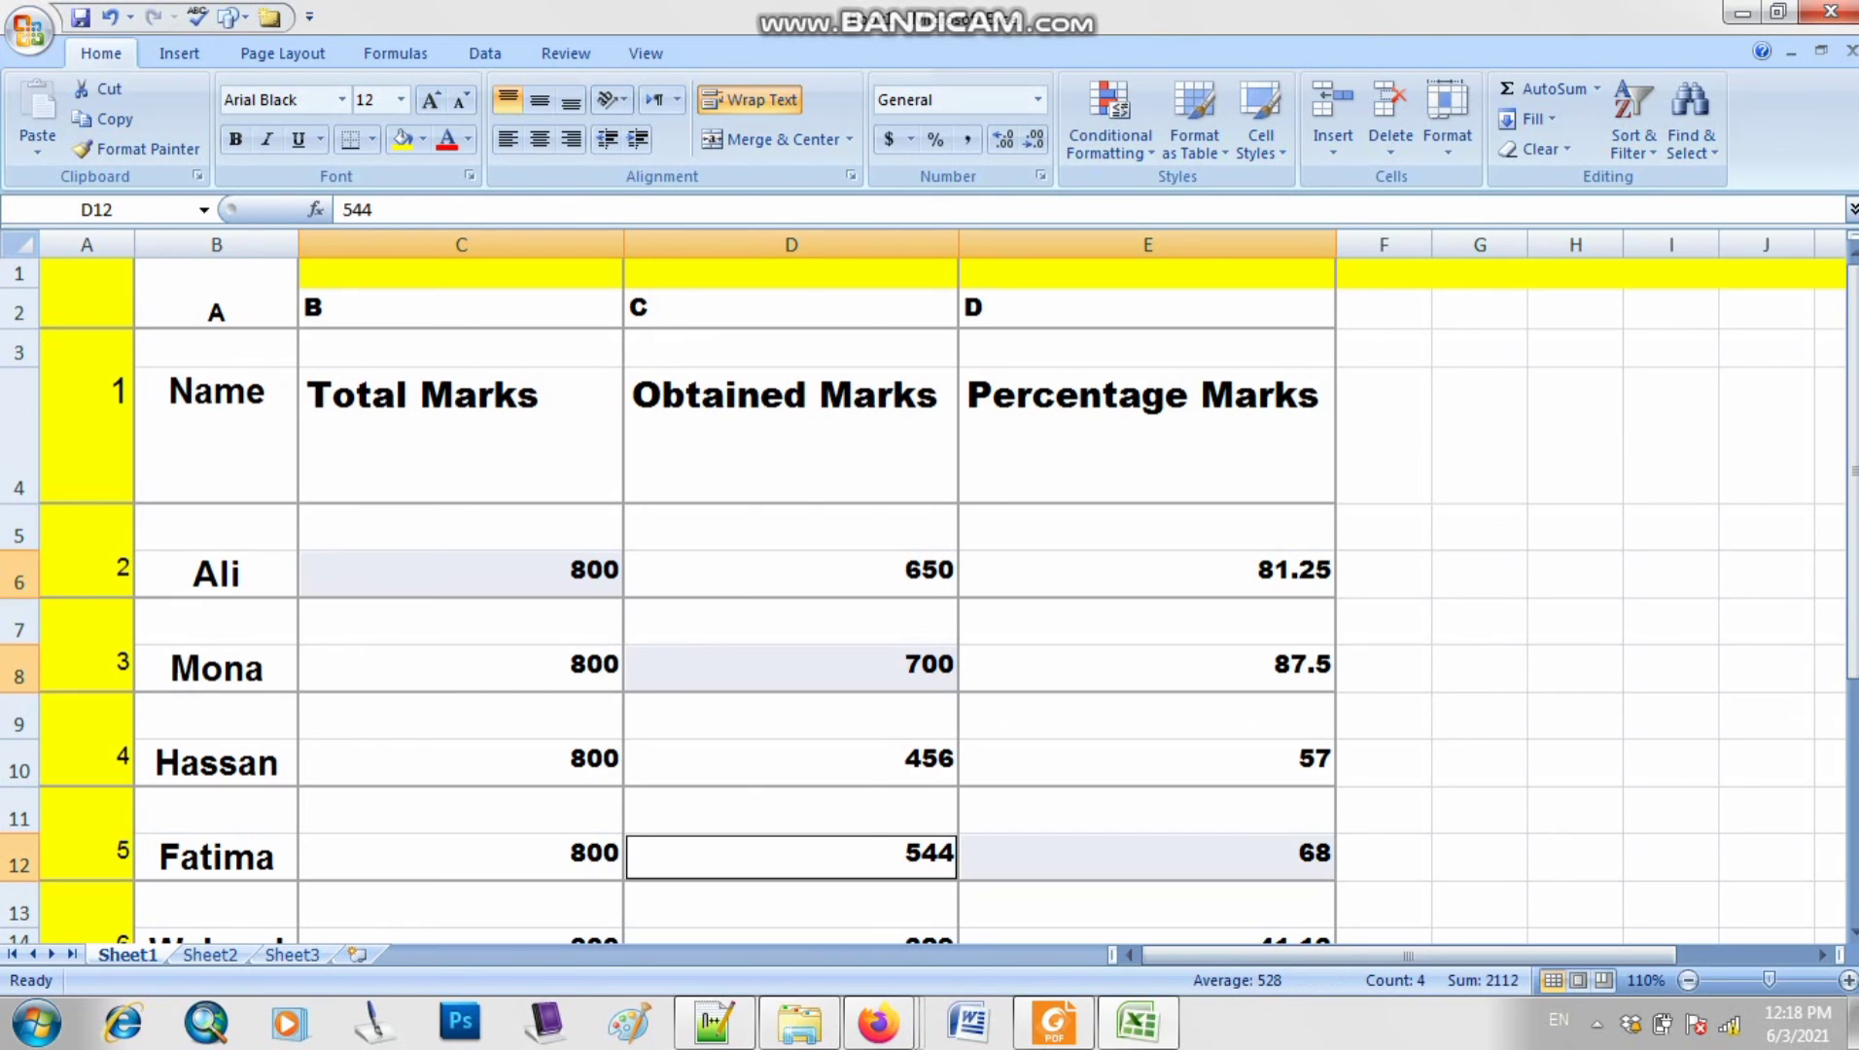
pyautogui.keyDown('ctrl'); pyautogui.click(792, 763); pyautogui.keyUp('ctrl')
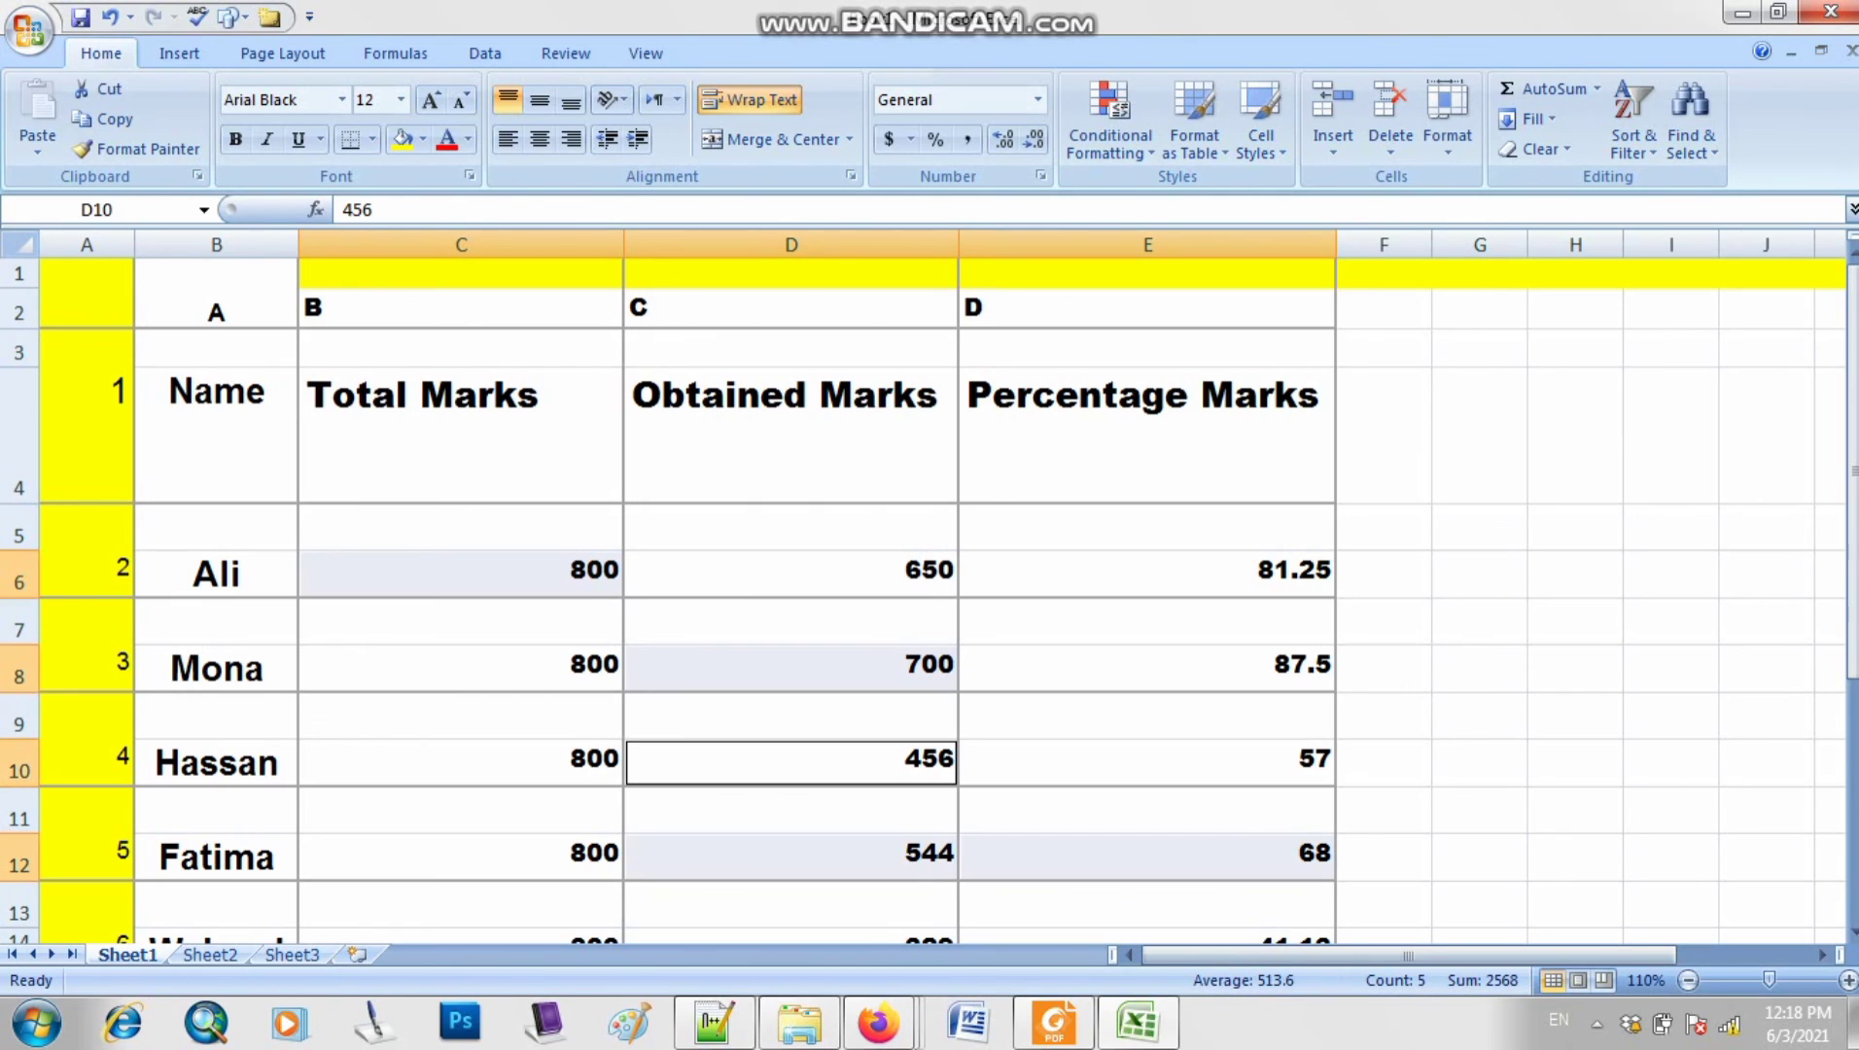
pyautogui.keyDown('ctrl'); pyautogui.click(1147, 669); pyautogui.keyUp('ctrl')
pyautogui.keyDown('ctrl'); pyautogui.click(1147, 574); pyautogui.keyUp('ctrl')
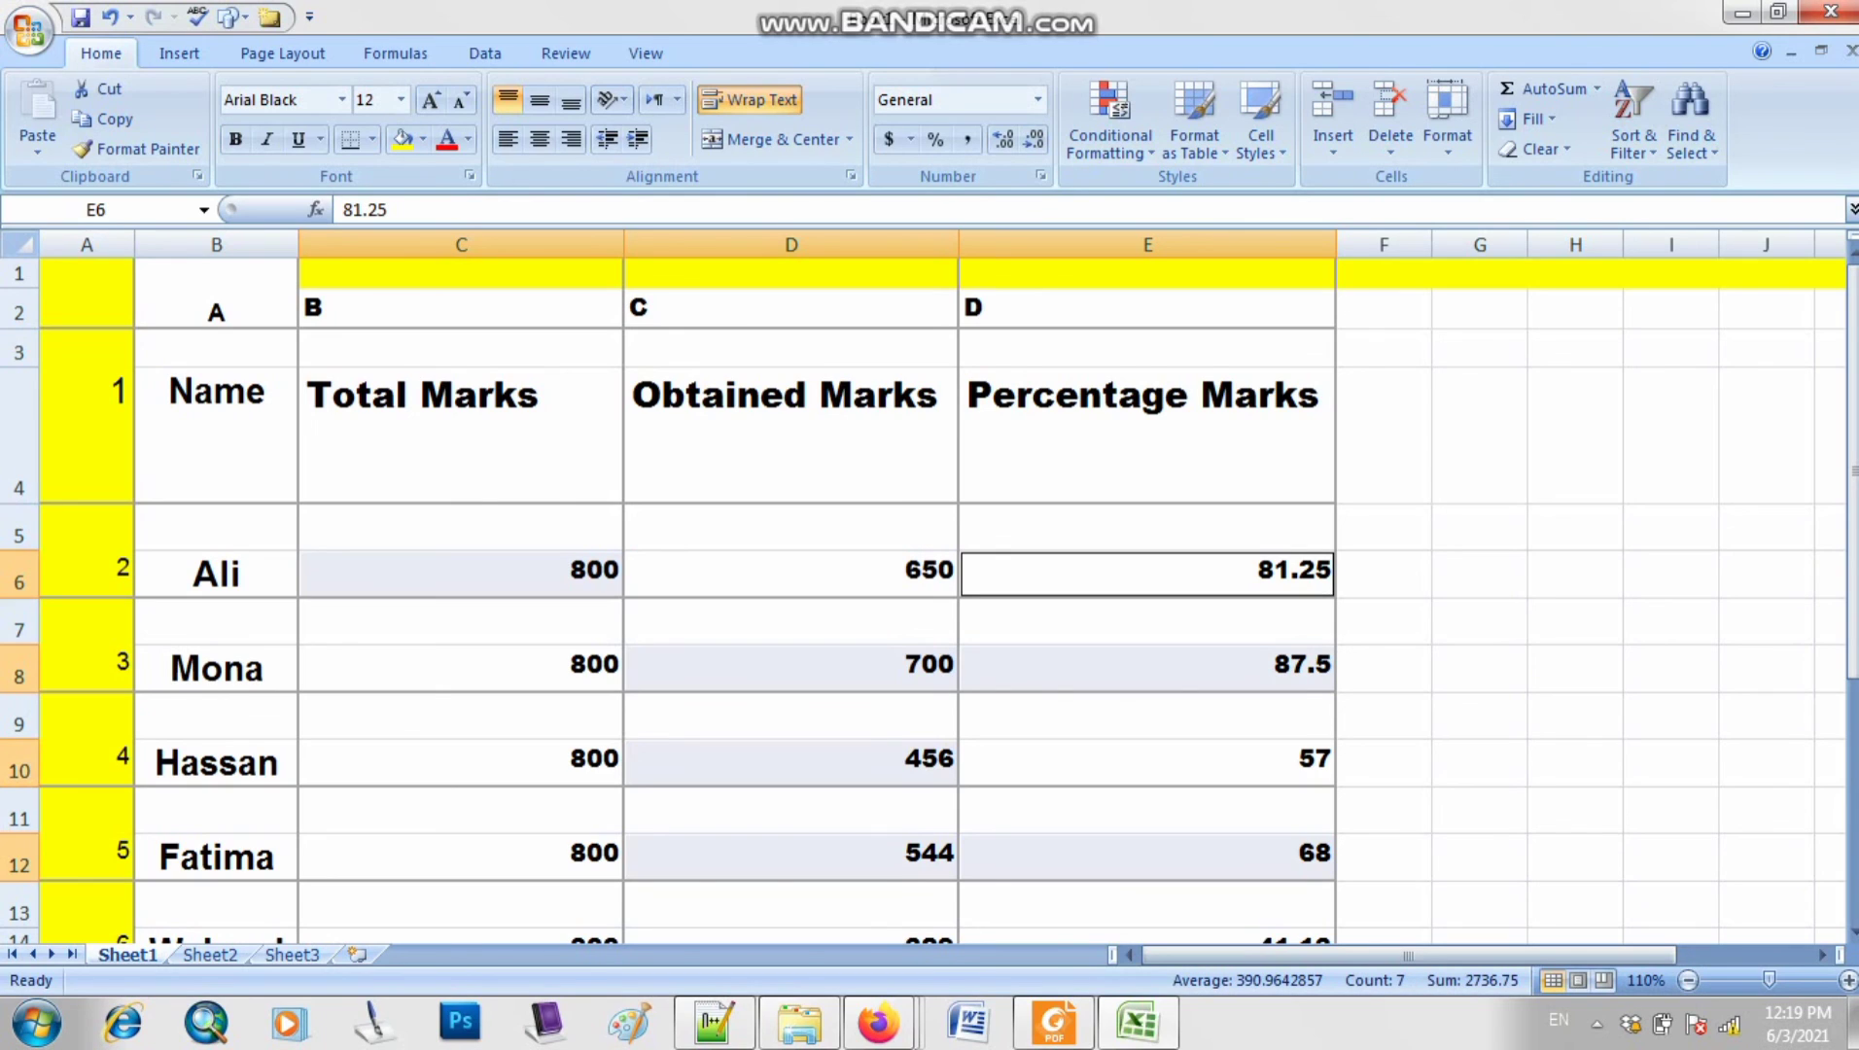
pyautogui.keyDown('ctrl'); pyautogui.click(1148, 763); pyautogui.keyUp('ctrl')
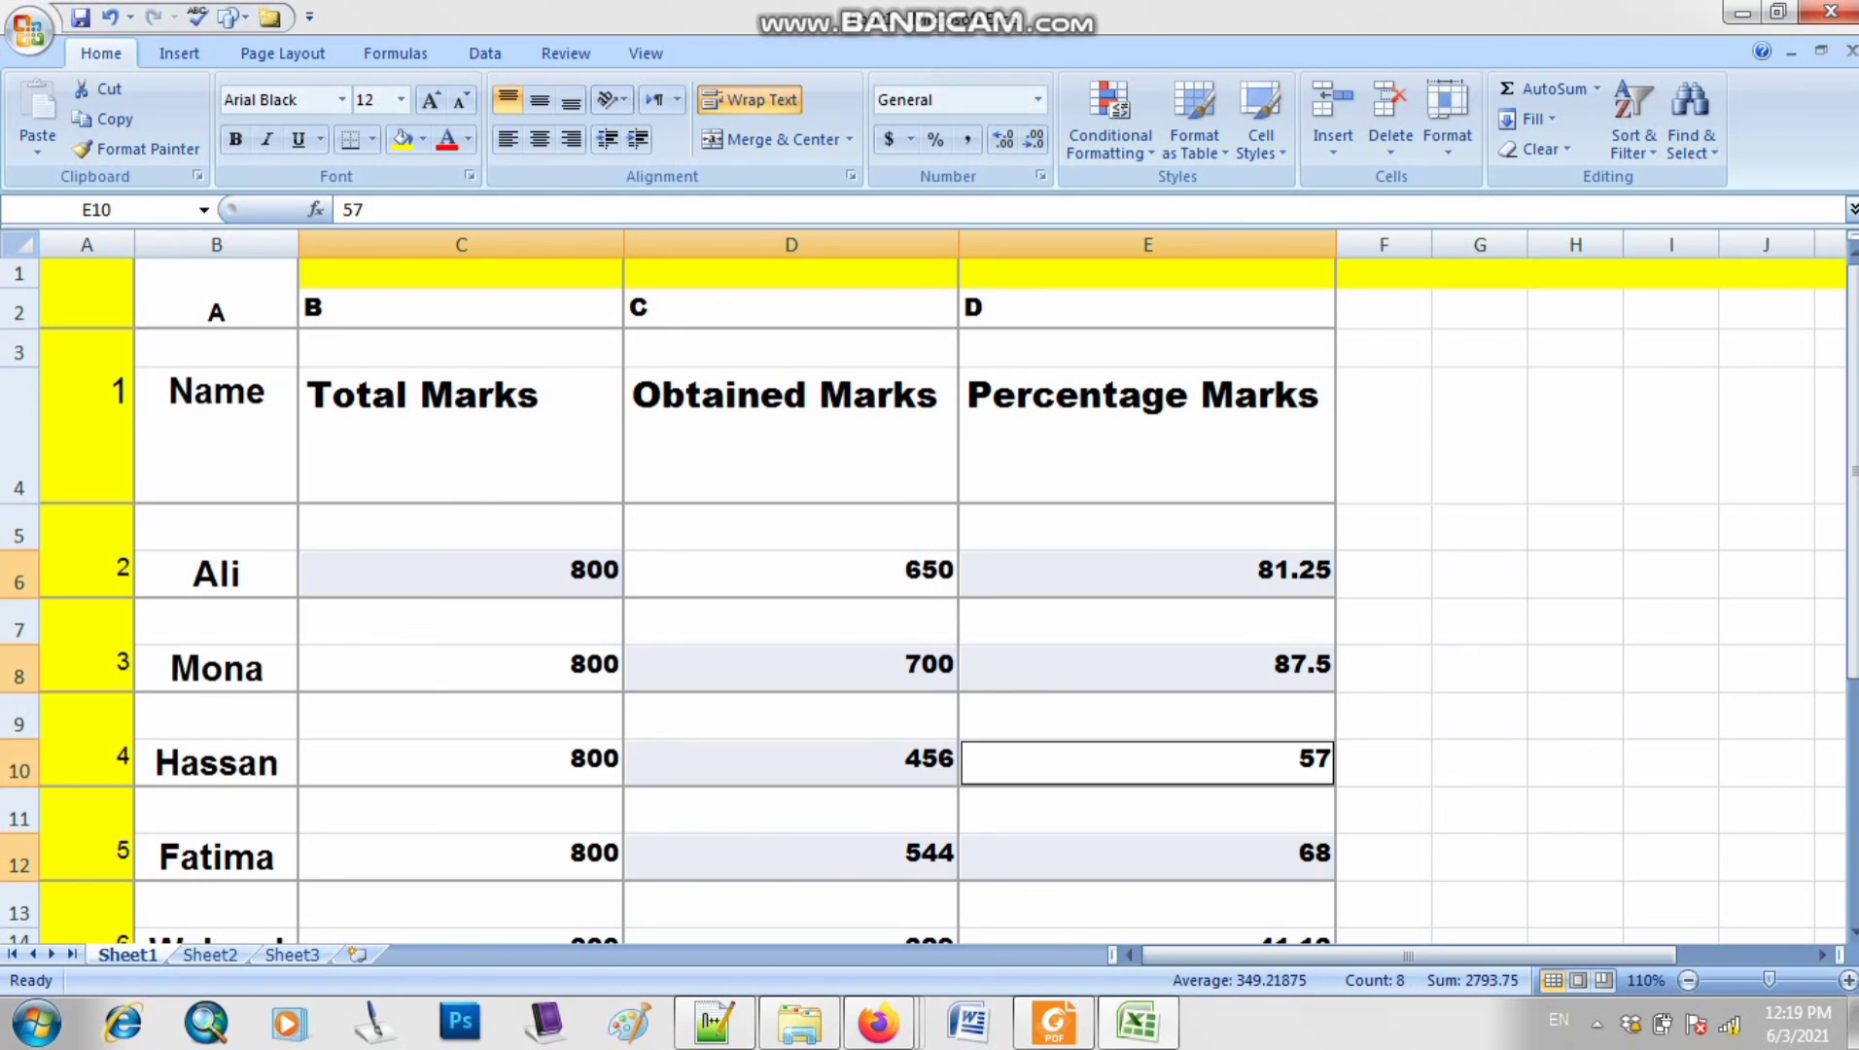
pyautogui.keyDown('ctrl'); pyautogui.click(461, 763); pyautogui.keyUp('ctrl')
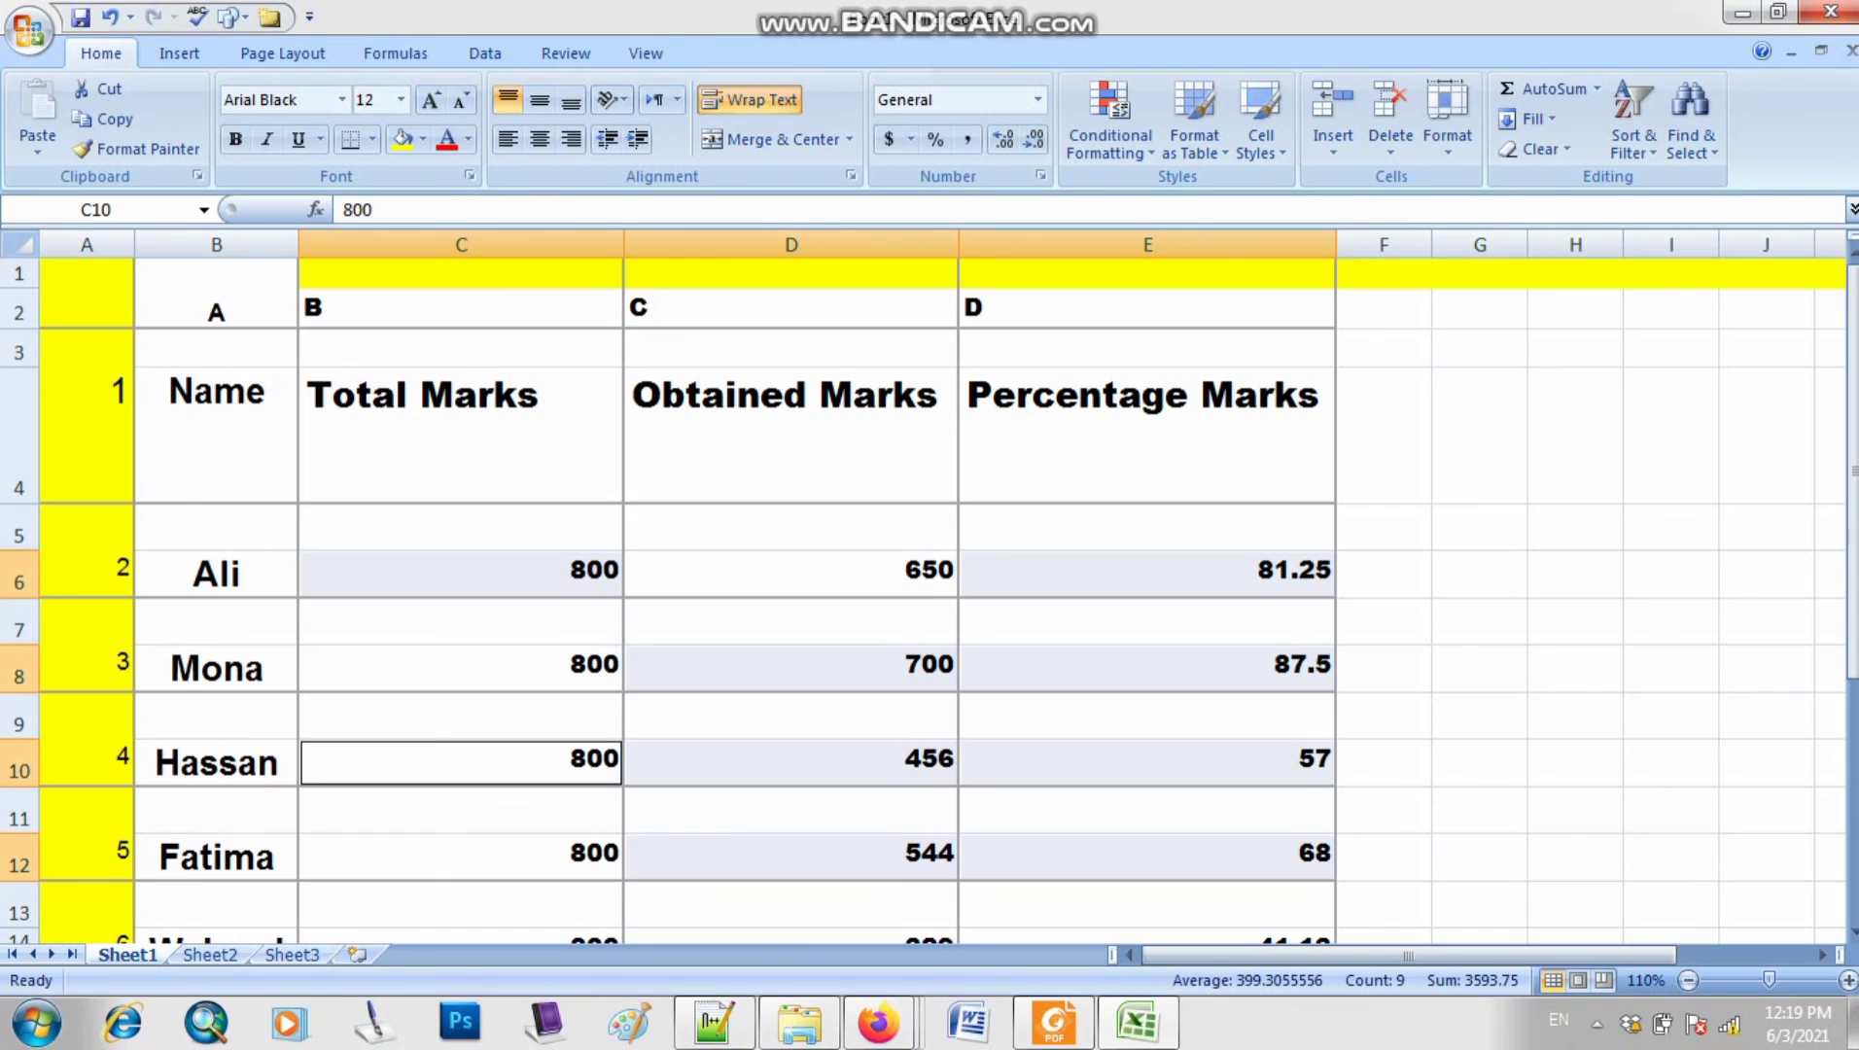
pyautogui.keyDown('ctrl'); pyautogui.click(461, 856); pyautogui.keyUp('ctrl')
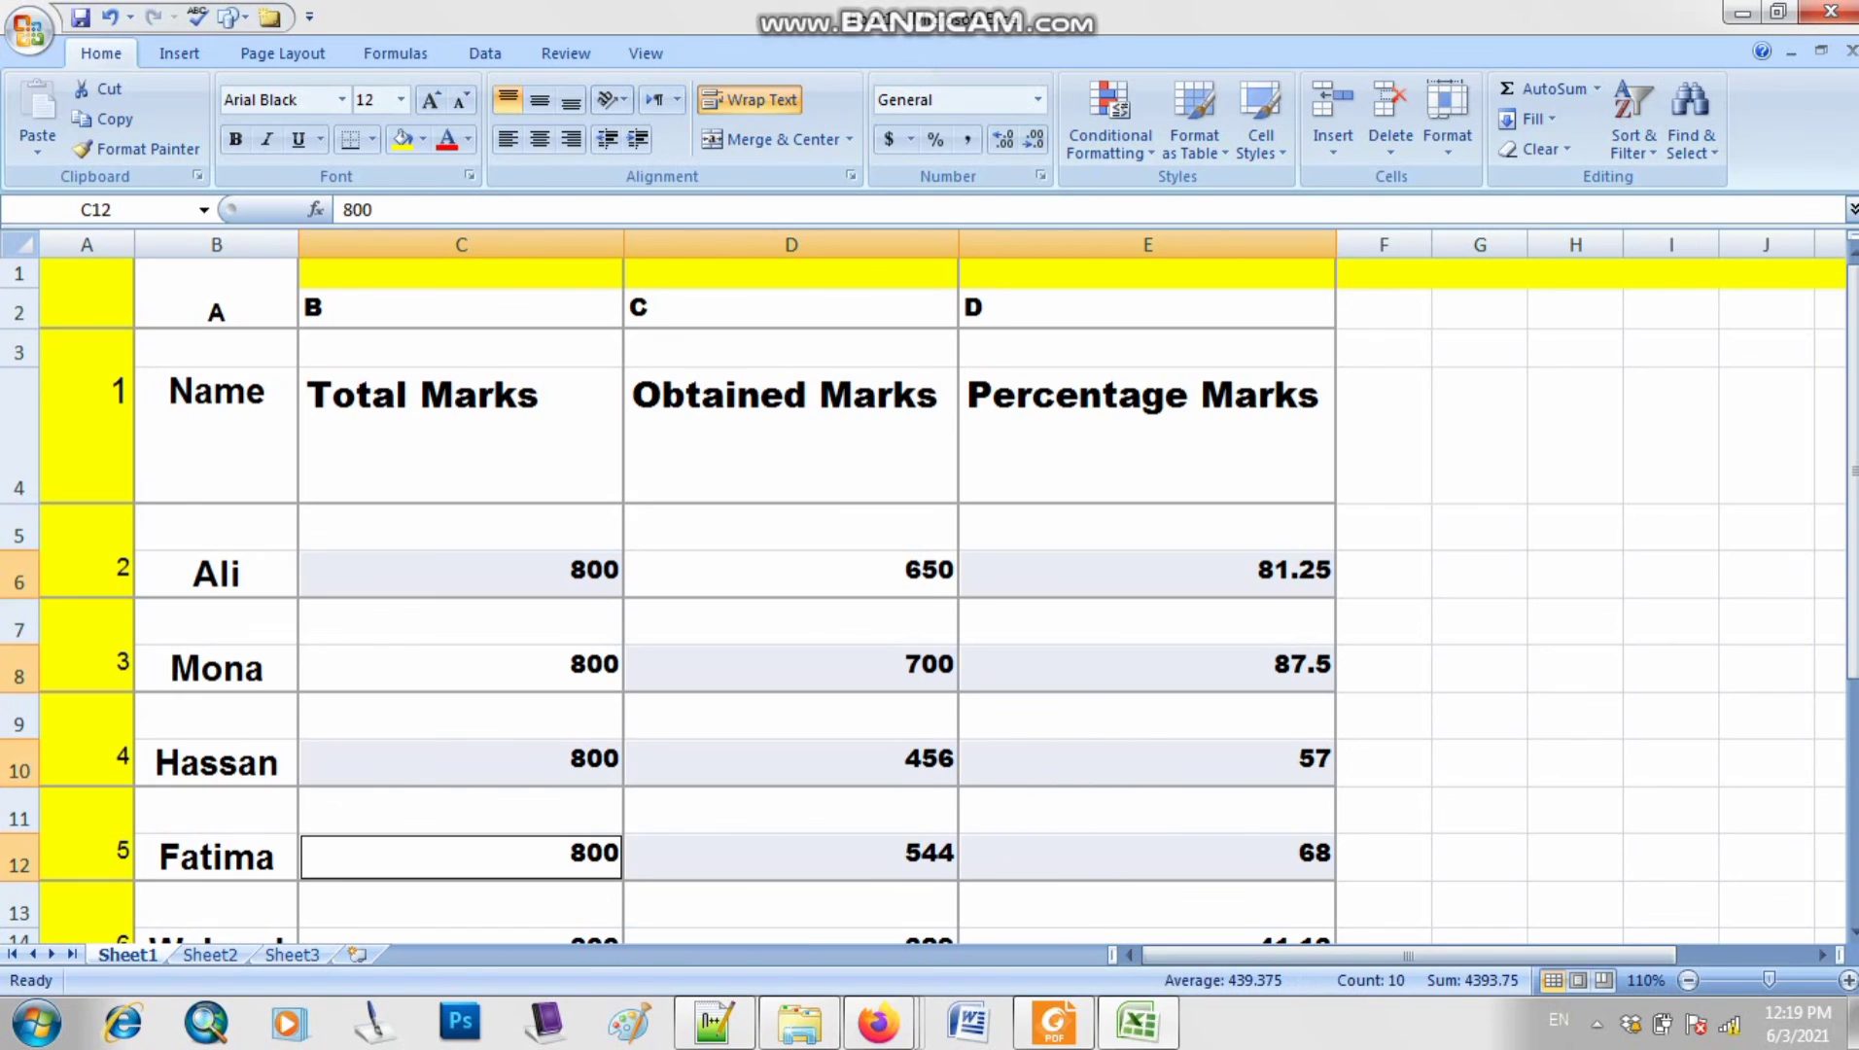